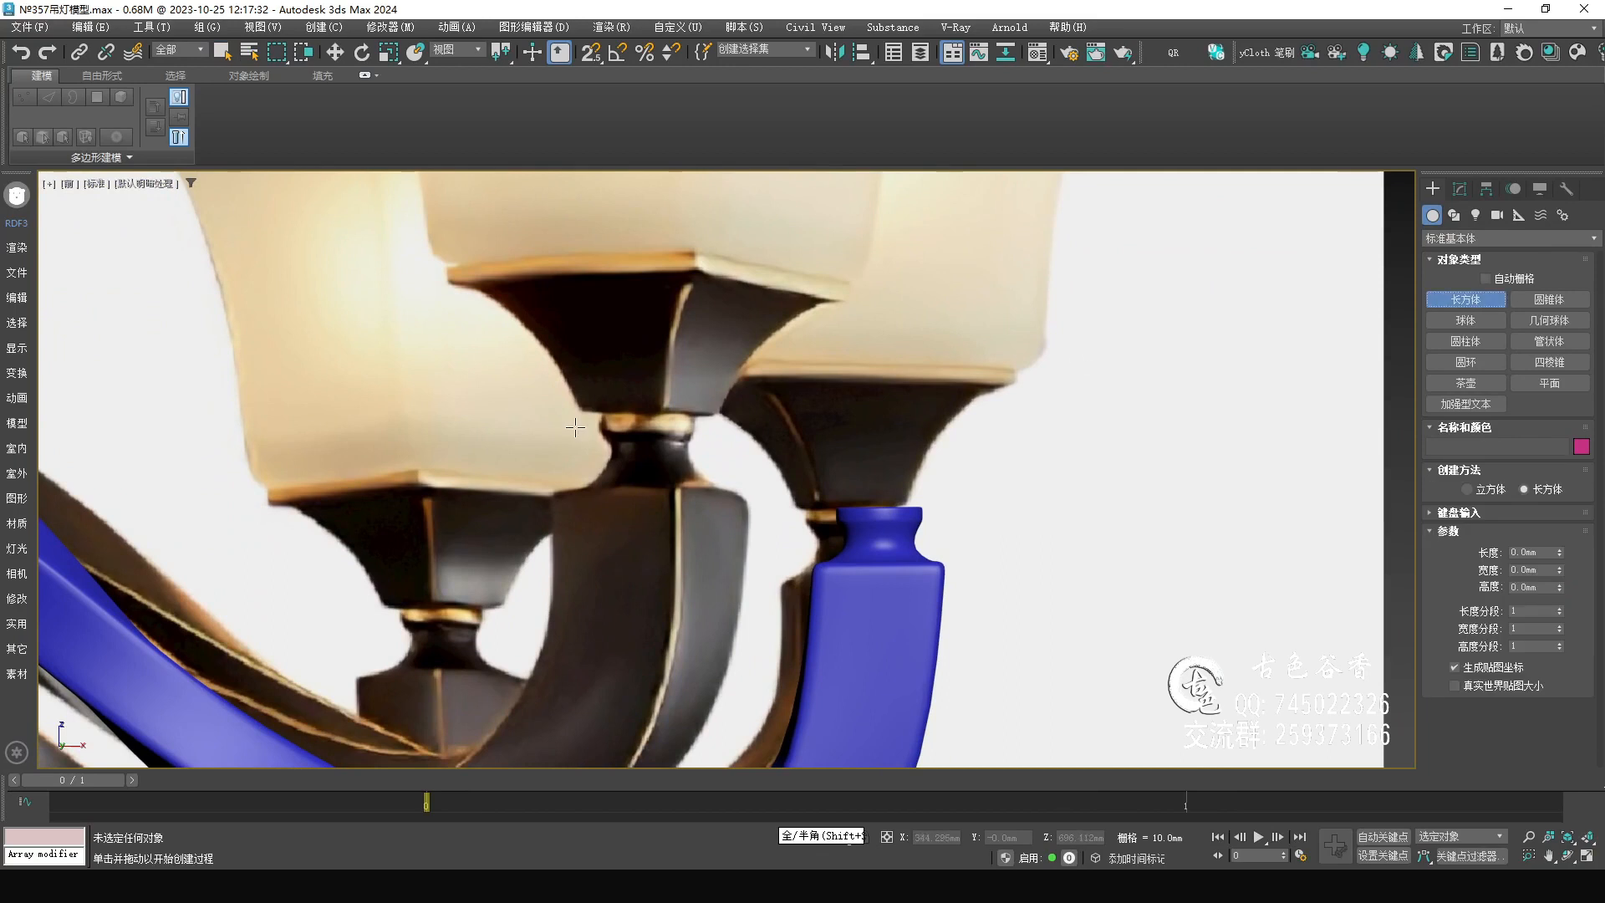
# Draw a standard box about 43 mm long and 40 mm wide around the blue arm's end in the top view.
pyautogui.moveTo(802, 423); pyautogui.dragTo(626, 311, button='middle')
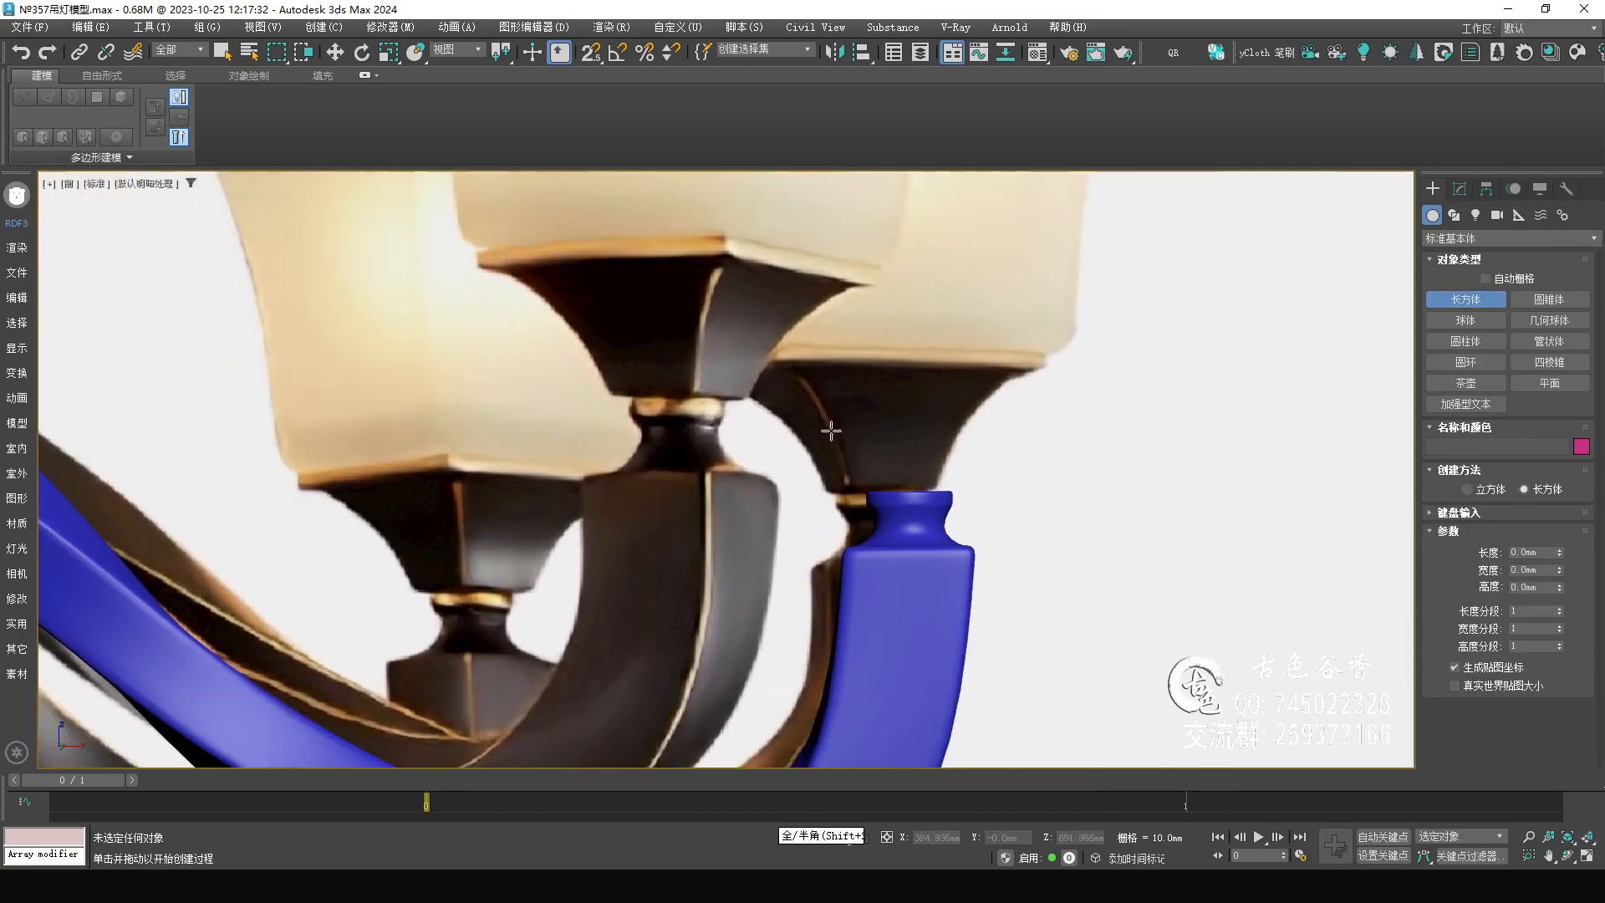
pyautogui.hotkey('alt', 'w')
pyautogui.middleClick(428, 323)
pyautogui.hotkey('alt', 'w')
pyautogui.scroll(-3, 705, 358)
pyautogui.moveTo(807, 380); pyautogui.dragTo(405, 391, button='middle')
pyautogui.scroll(-8, 577, 405)
pyautogui.moveTo(819, 434); pyautogui.dragTo(732, 443, button='middle')
pyautogui.scroll(3, 921, 430)
pyautogui.scroll(3, 844, 372)
pyautogui.moveTo(792, 308); pyautogui.dragTo(985, 517)
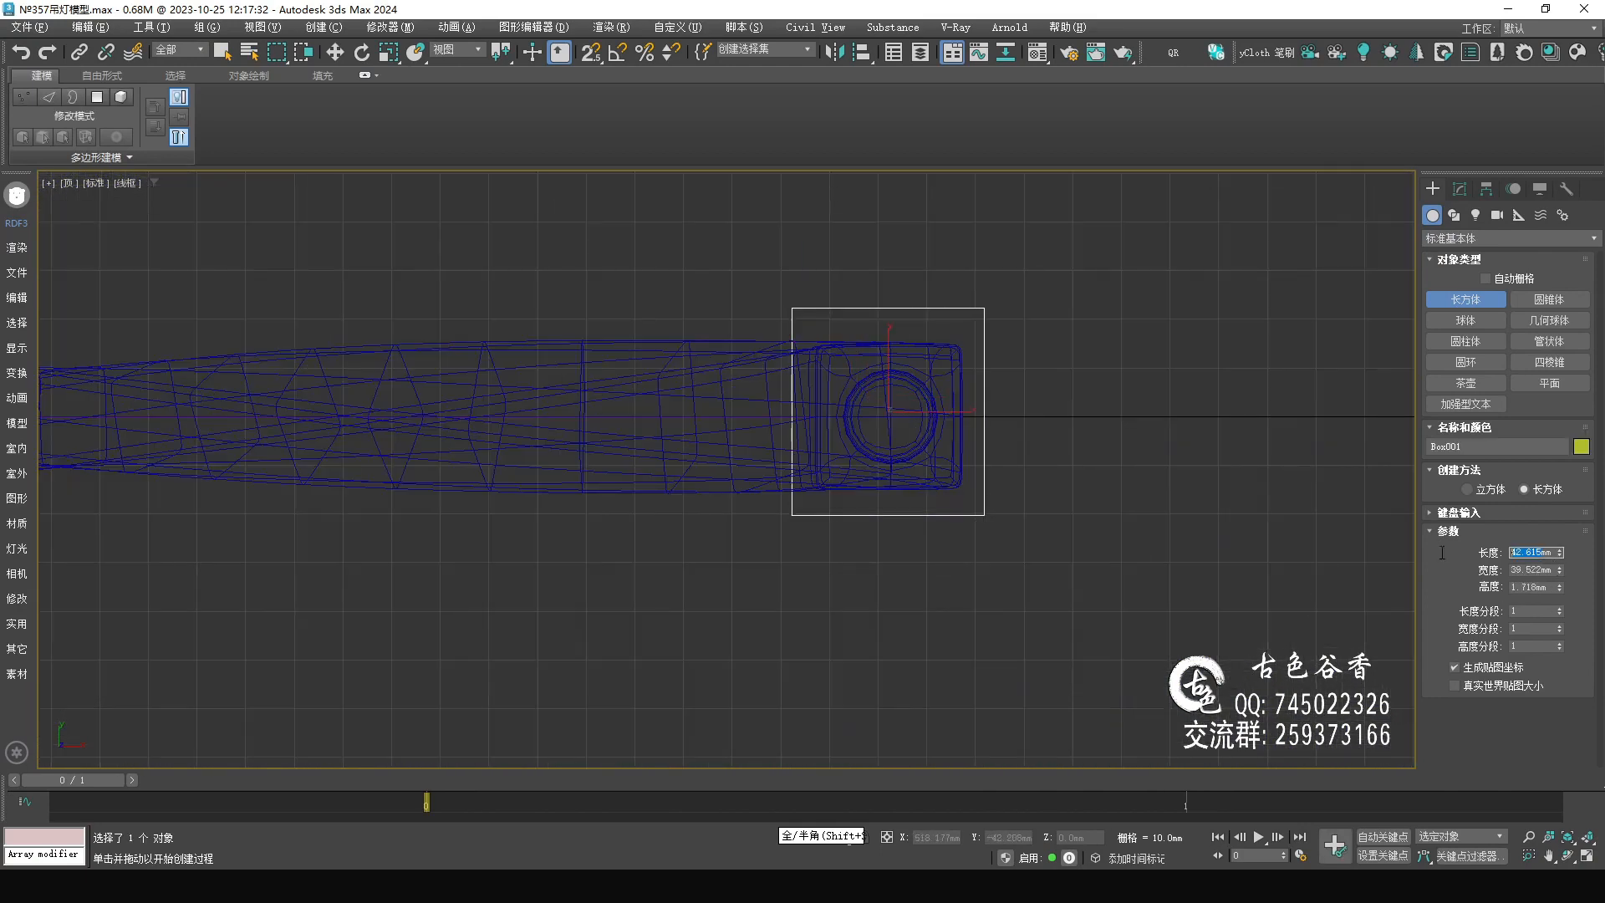
# Set the box's length, width and height to 50 mm each and finish creating it.
pyautogui.write('50')
pyautogui.press('Tab')
pyautogui.write('50')
pyautogui.press('Tab')
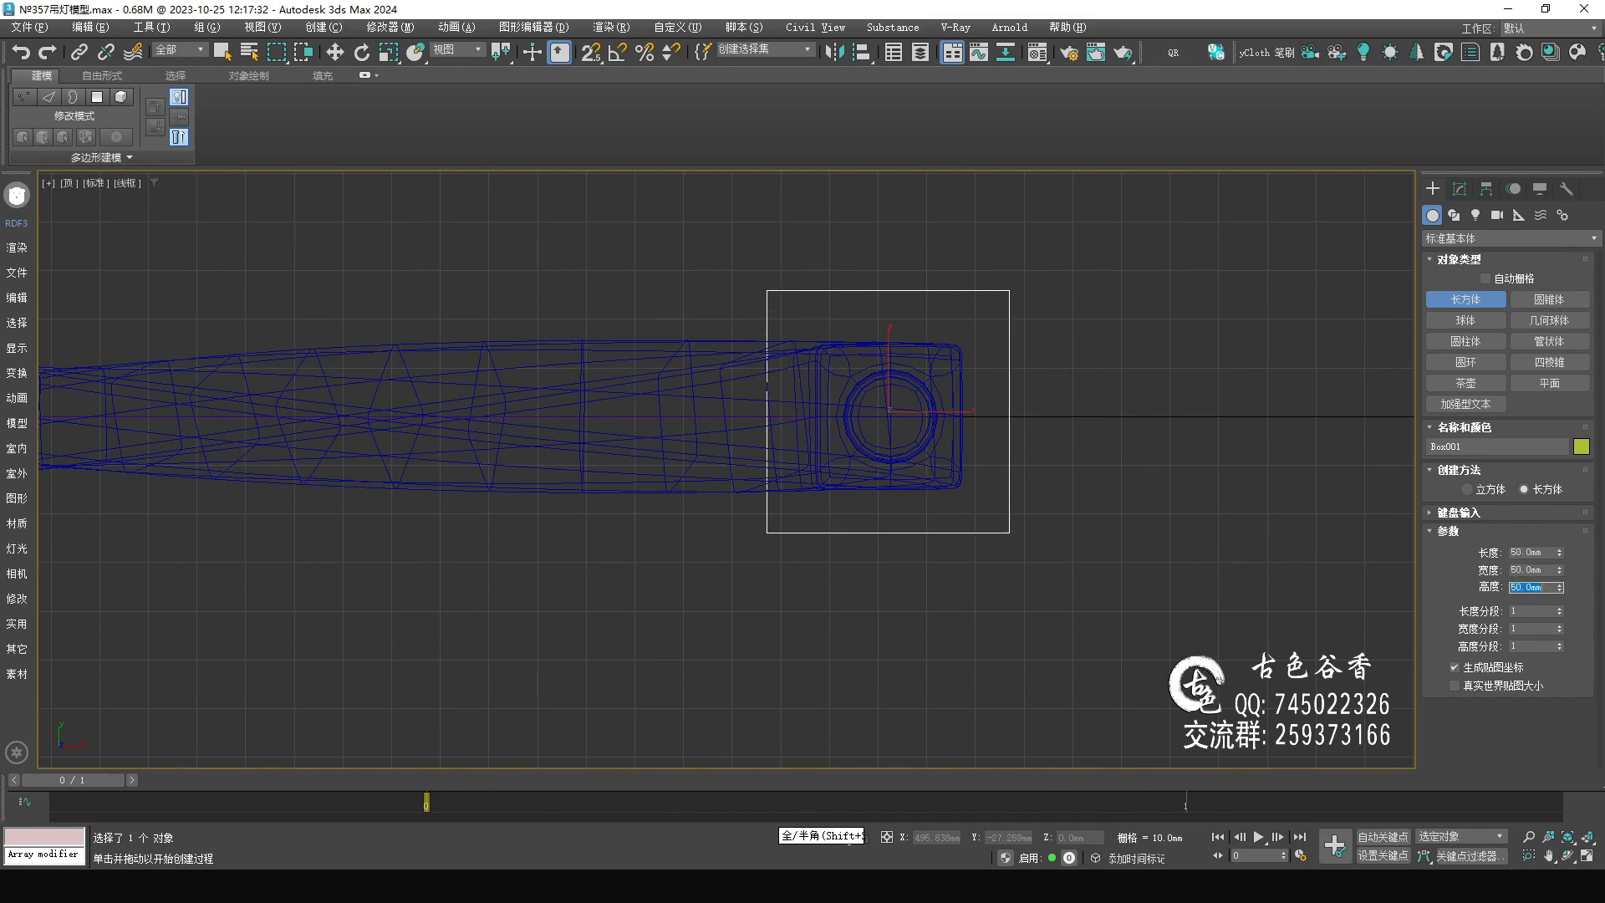
pyautogui.rightClick(995, 550)
# Raise the box vertically in the front view until it sits at the upper end of the blue arm.
pyautogui.moveTo(1160, 481); pyautogui.dragTo(957, 490, button='middle')
pyautogui.hotkey('alt', 'w')
pyautogui.middleClick(1068, 354)
pyautogui.hotkey('alt', 'w')
pyautogui.moveTo(1067, 354); pyautogui.dragTo(680, 544, button='middle')
pyautogui.scroll(-6, 680, 544)
pyautogui.scroll(-2, 561, 608)
pyautogui.moveTo(561, 608); pyautogui.dragTo(699, 473, button='middle')
pyautogui.scroll(4, 907, 506)
pyautogui.press('w')
pyautogui.scroll(-2, 627, 491)
pyautogui.press('super+space')
pyautogui.scroll(-2, 702, 495)
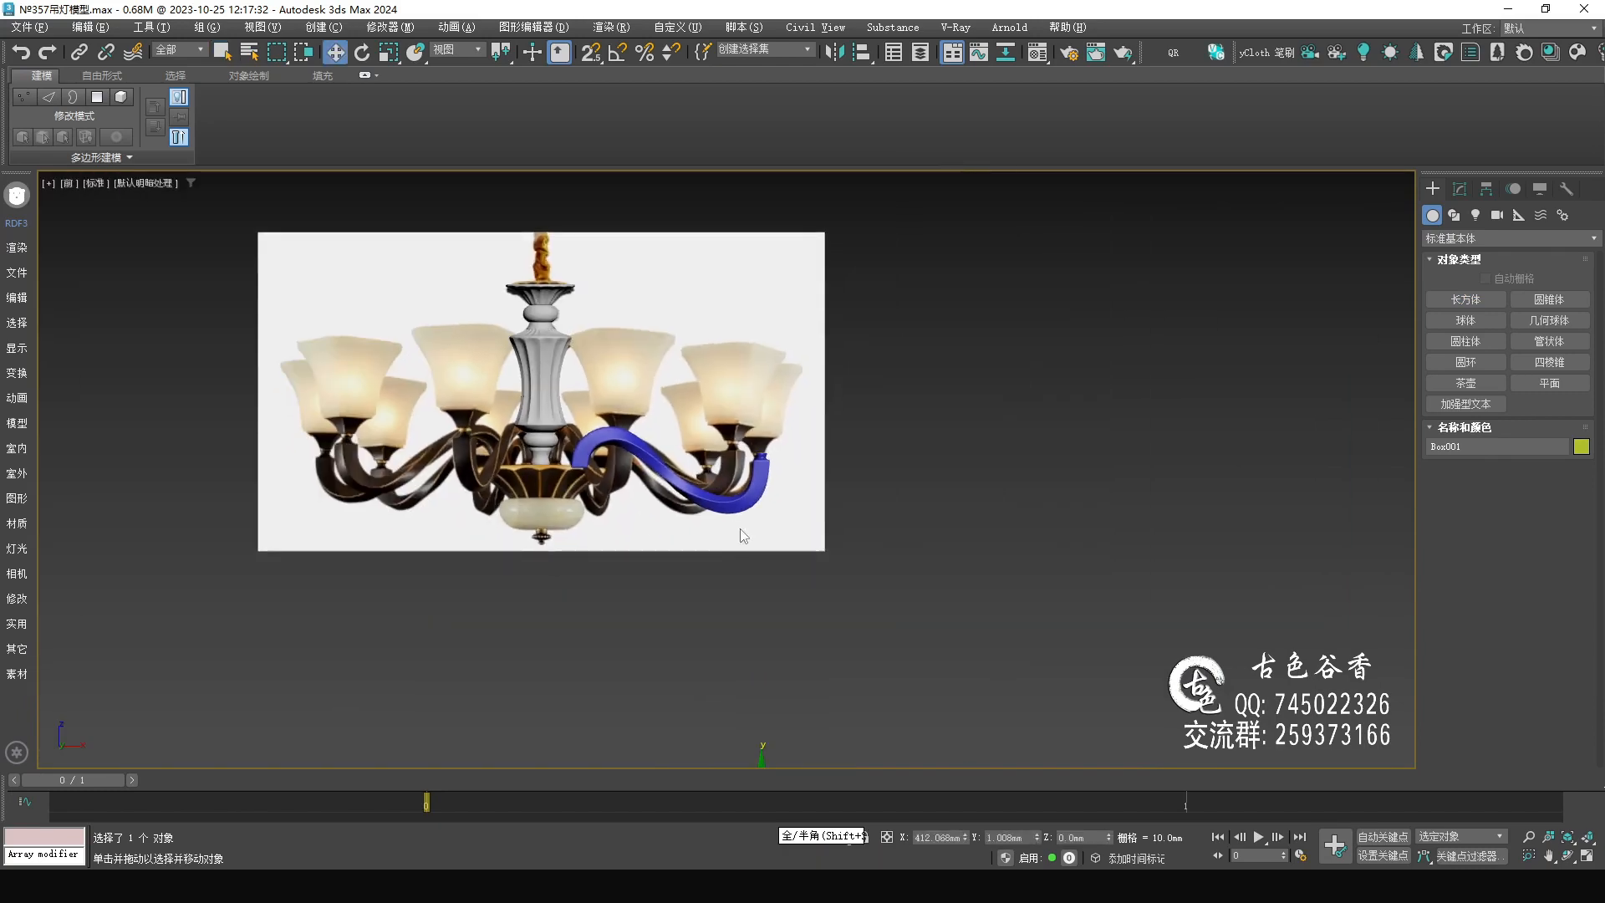
pyautogui.moveTo(731, 524); pyautogui.dragTo(708, 410, button='middle')
pyautogui.moveTo(736, 666); pyautogui.dragTo(739, 298)
pyautogui.scroll(6, 731, 332)
pyautogui.scroll(4, 732, 332)
pyautogui.moveTo(770, 323); pyautogui.dragTo(753, 372, button='middle')
# Assign the 02 - Default material to the box.
pyautogui.press('m')
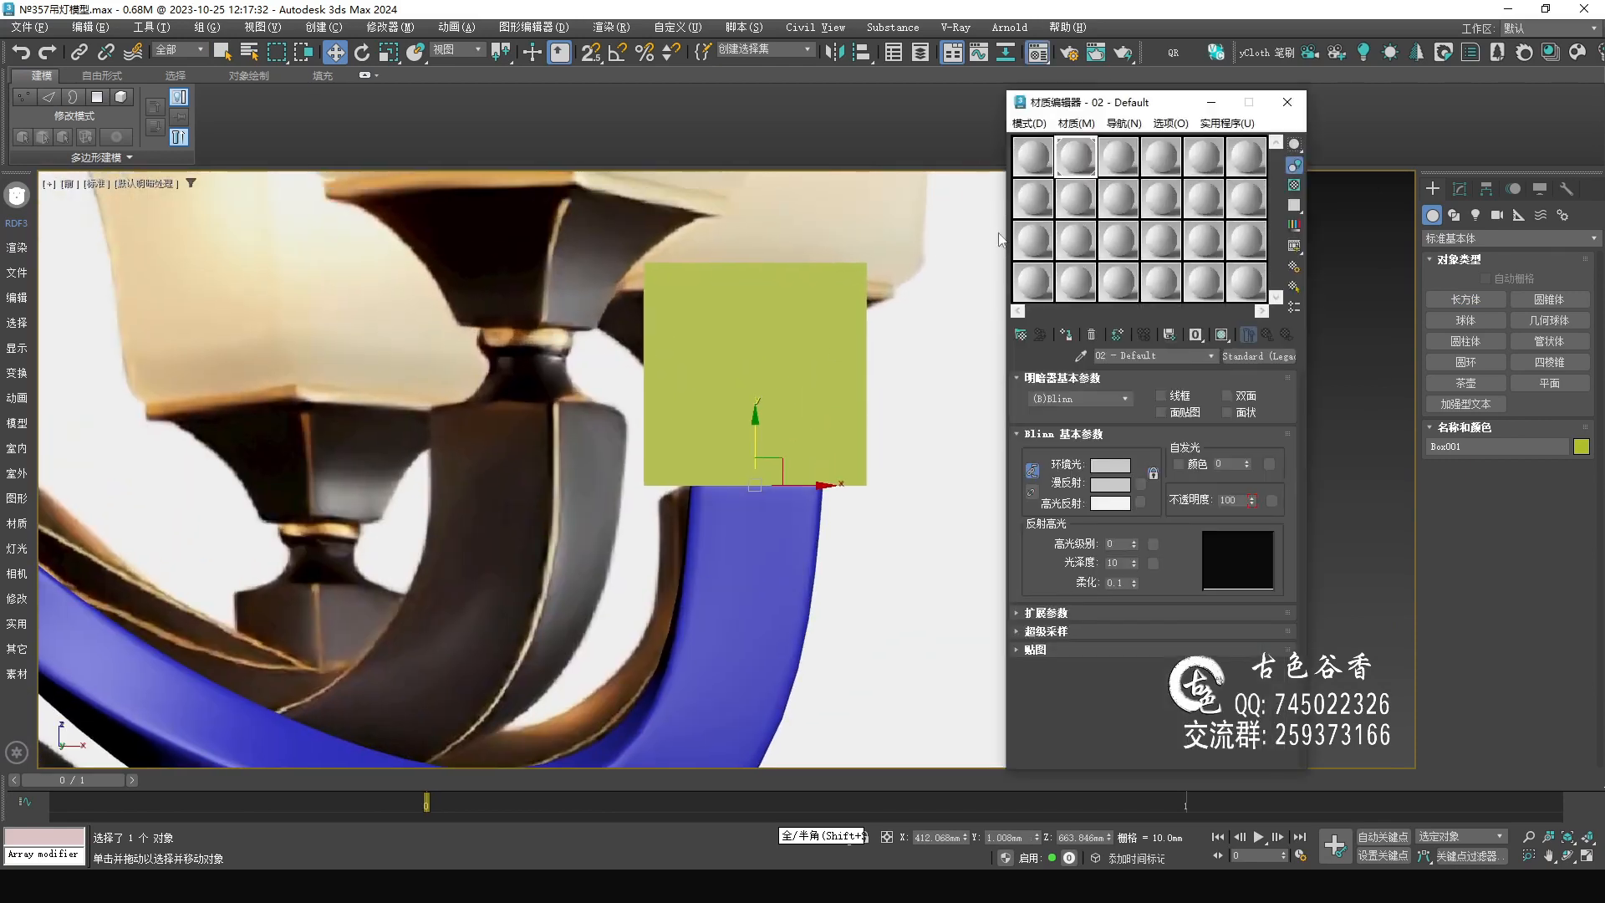
pyautogui.click(1066, 336)
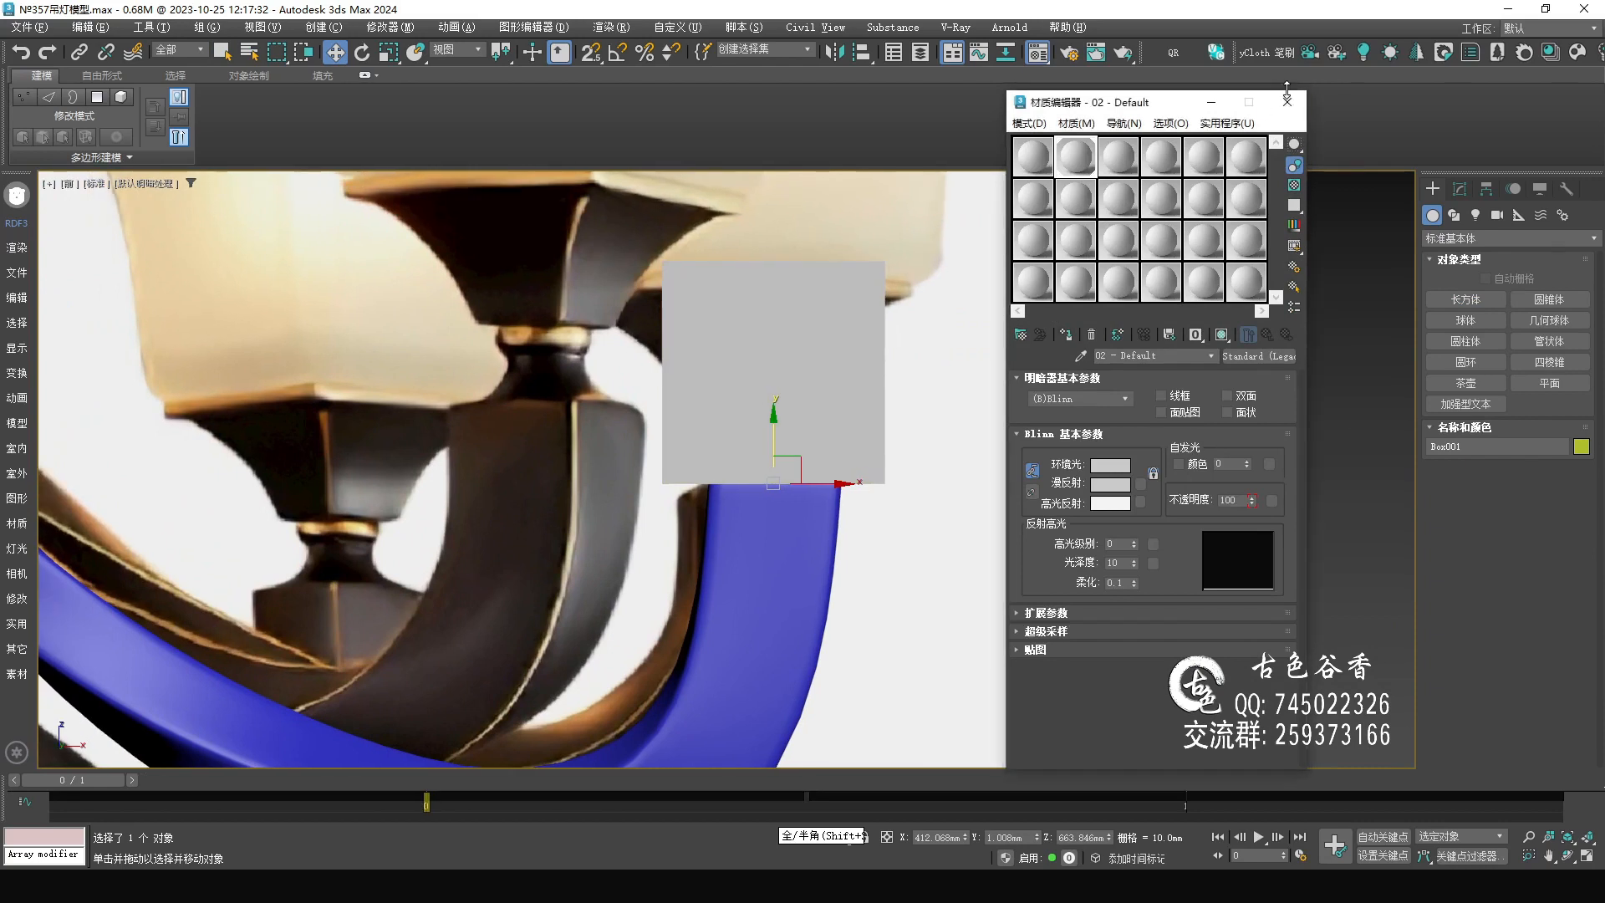
pyautogui.click(1294, 107)
# Turn on edged faces in the front view and display the box see-through over the reference image.
pyautogui.scroll(2, 875, 338)
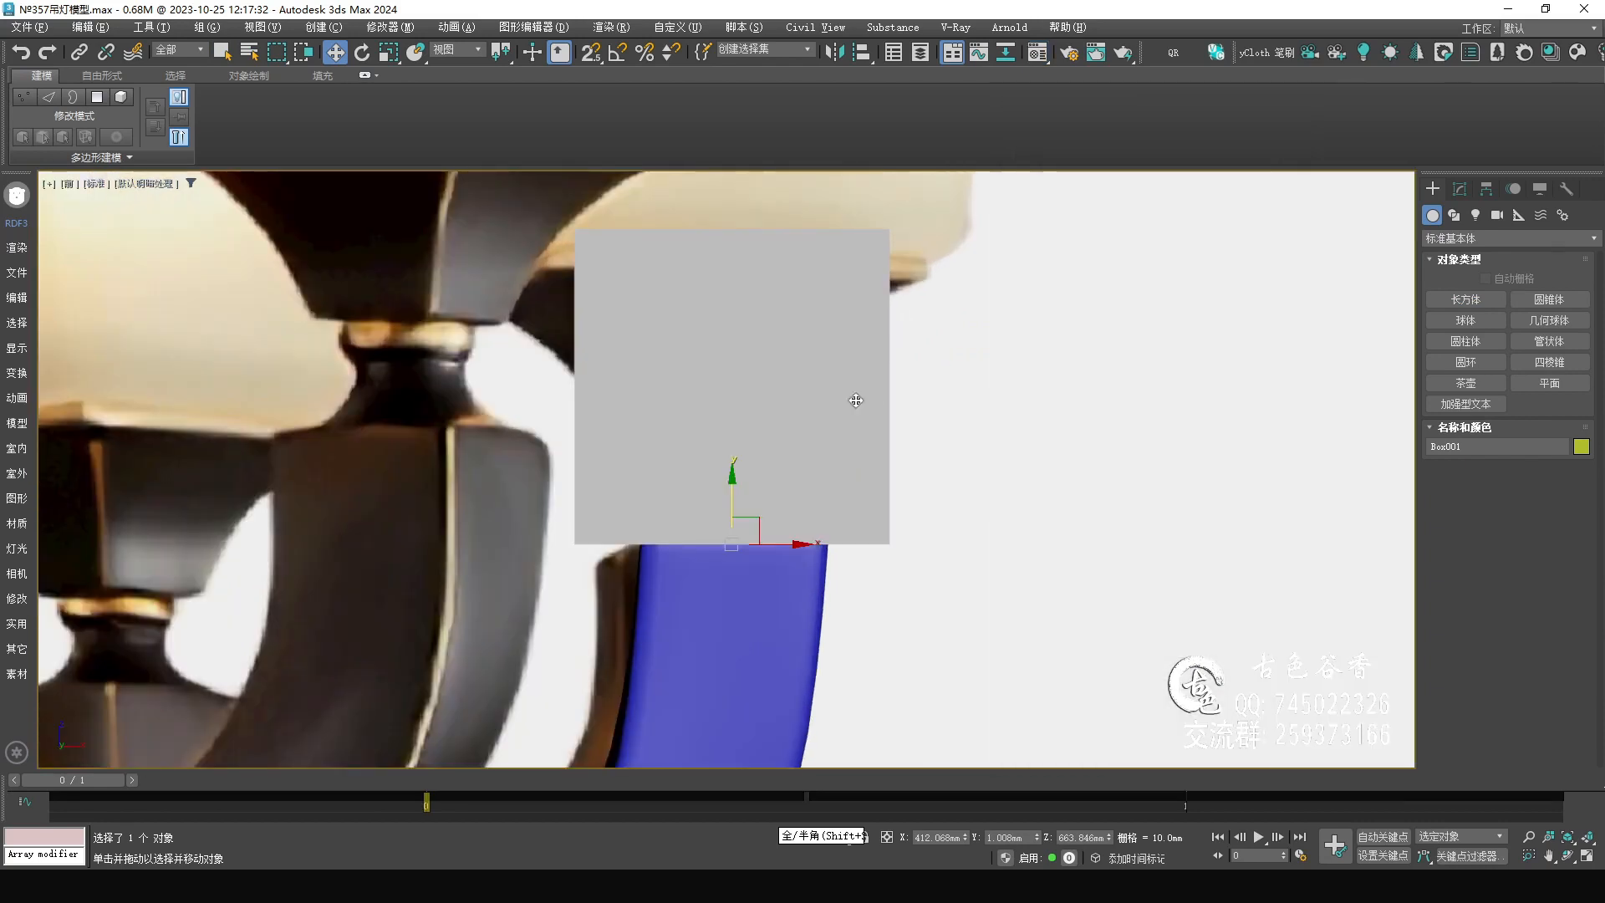
pyautogui.scroll(-4, 874, 396)
pyautogui.press('F4')
pyautogui.scroll(2, 879, 383)
pyautogui.moveTo(880, 383)
pyautogui.mouseDown(button='middle')
pyautogui.moveTo(902, 368)
pyautogui.moveTo(871, 389)
pyautogui.moveTo(857, 369)
pyautogui.mouseUp(button='middle')
pyautogui.press('.')
# Convert the box to an editable poly.
pyautogui.click(1461, 189)
pyautogui.moveTo(896, 433); pyautogui.dragTo(851, 415, button='middle')
pyautogui.hotkey('alt', 'e')
# Raise the box's bottom vertices to the top of the arm's neck and lower its top vertices to the reference holder's rim.
pyautogui.press('1')
pyautogui.moveTo(791, 337); pyautogui.dragTo(796, 377, button='middle')
pyautogui.moveTo(508, 426); pyautogui.dragTo(1128, 629)
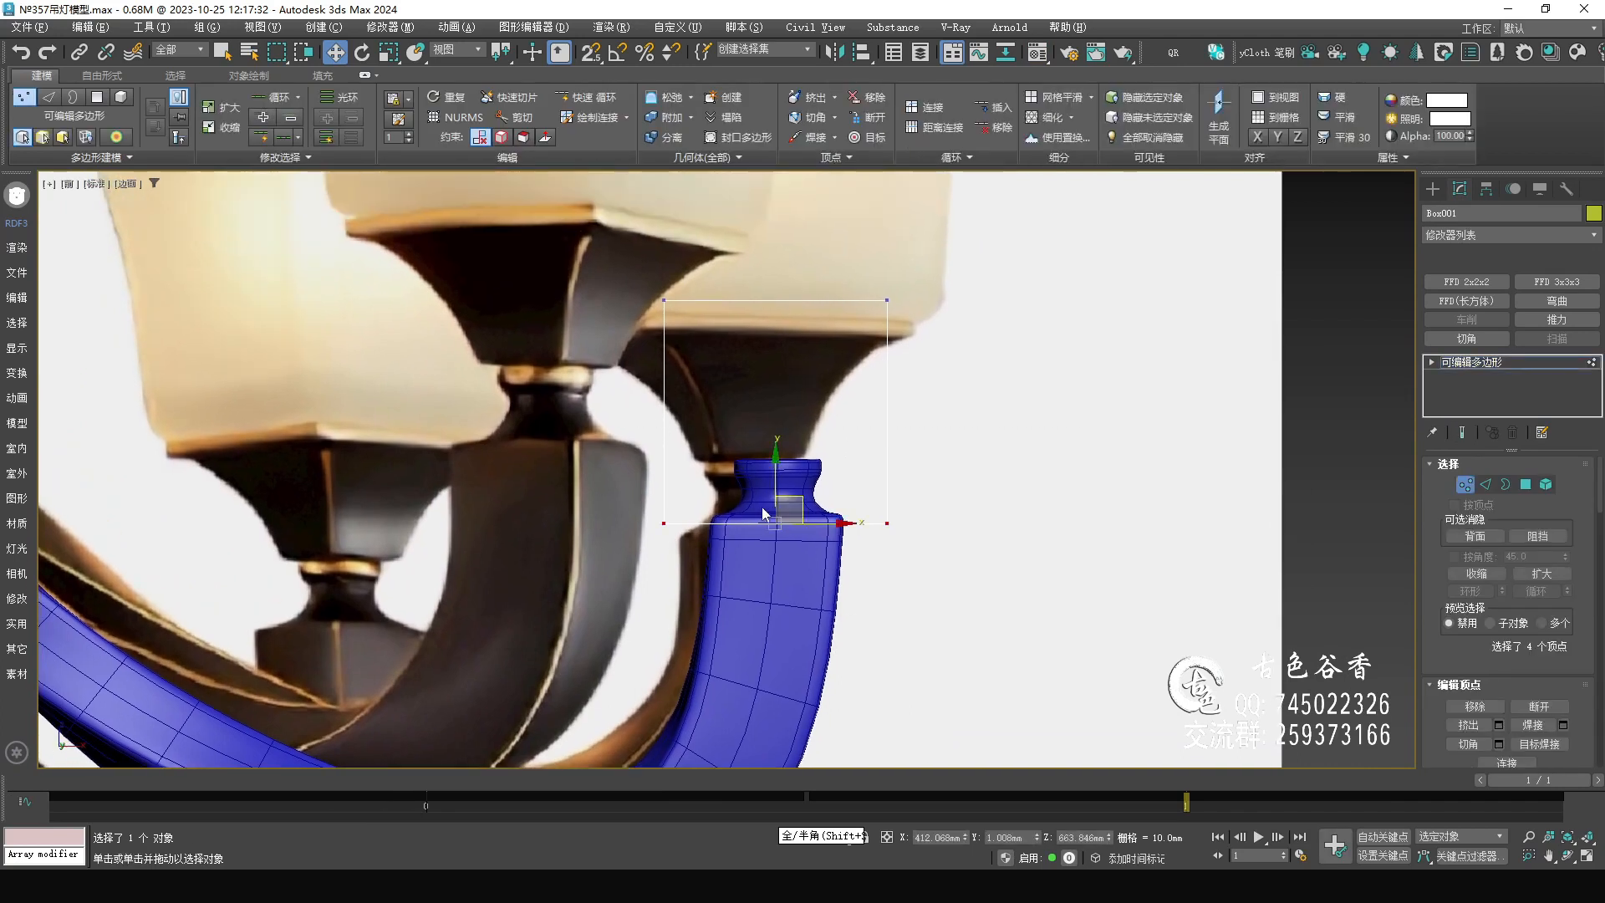
pyautogui.moveTo(772, 466); pyautogui.dragTo(782, 402)
pyautogui.moveTo(975, 378); pyautogui.dragTo(959, 406, button='middle')
pyautogui.moveTo(1035, 372); pyautogui.dragTo(458, 273)
pyautogui.moveTo(763, 267); pyautogui.dragTo(768, 288)
pyautogui.hotkey('ctrl', 'a')
pyautogui.moveTo(740, 395); pyautogui.dragTo(682, 392, button='middle')
pyautogui.press('r')
pyautogui.moveTo(707, 400); pyautogui.dragTo(708, 387)
pyautogui.hotkey('ctrl', 'z')
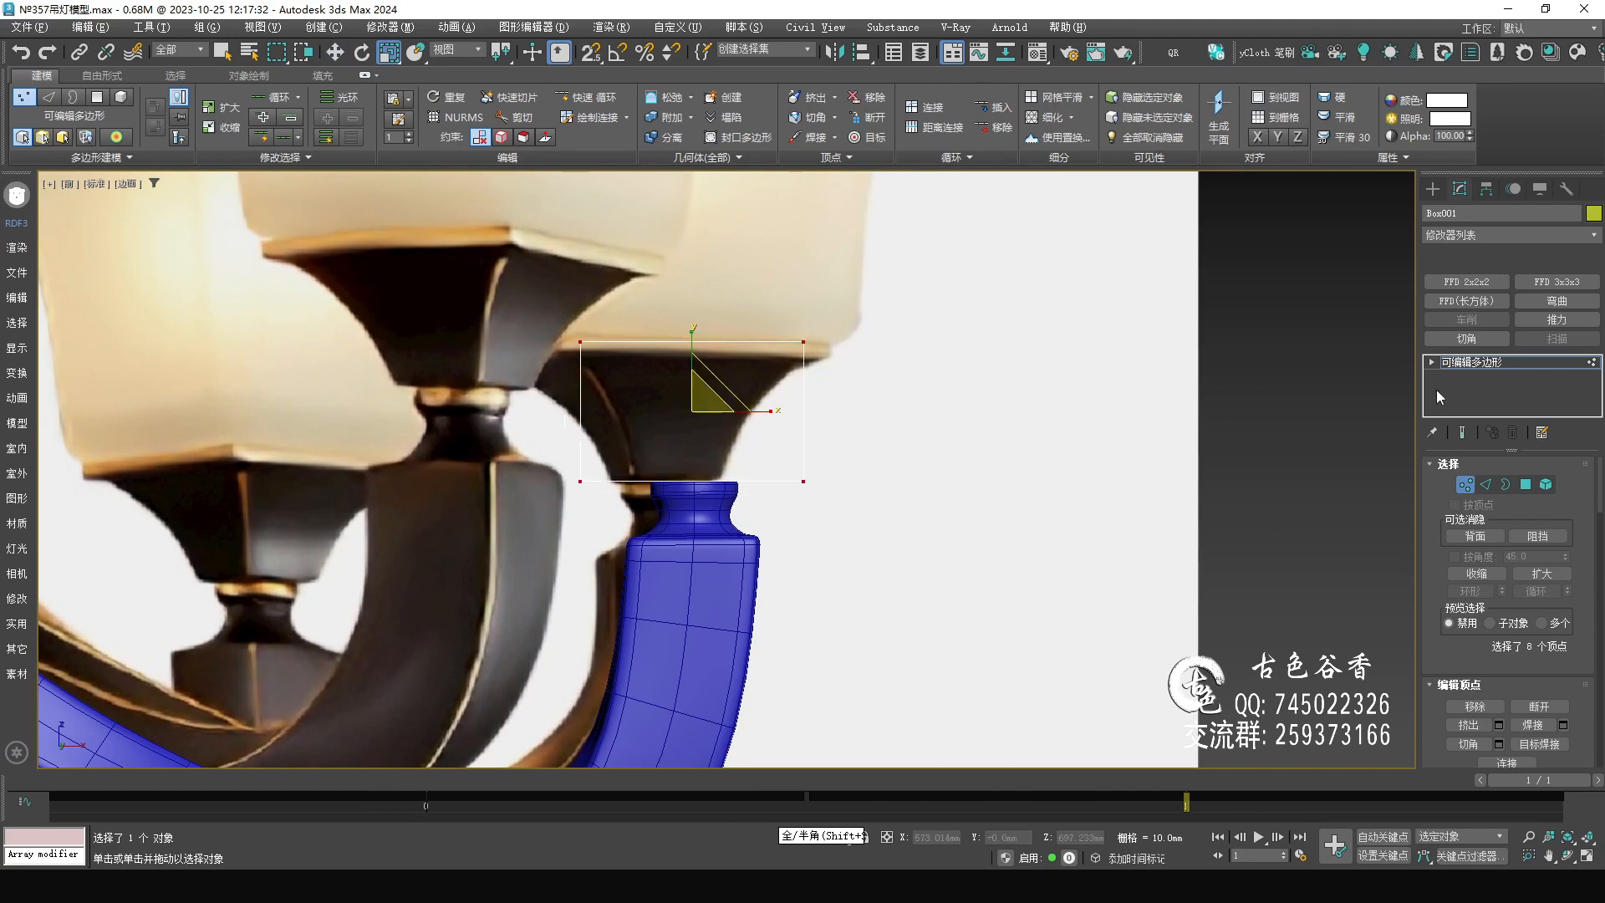
# Move the whole box over the front lamp holder in the reference image.
pyautogui.click(1485, 361)
pyautogui.press('w')
pyautogui.moveTo(726, 511); pyautogui.dragTo(411, 417)
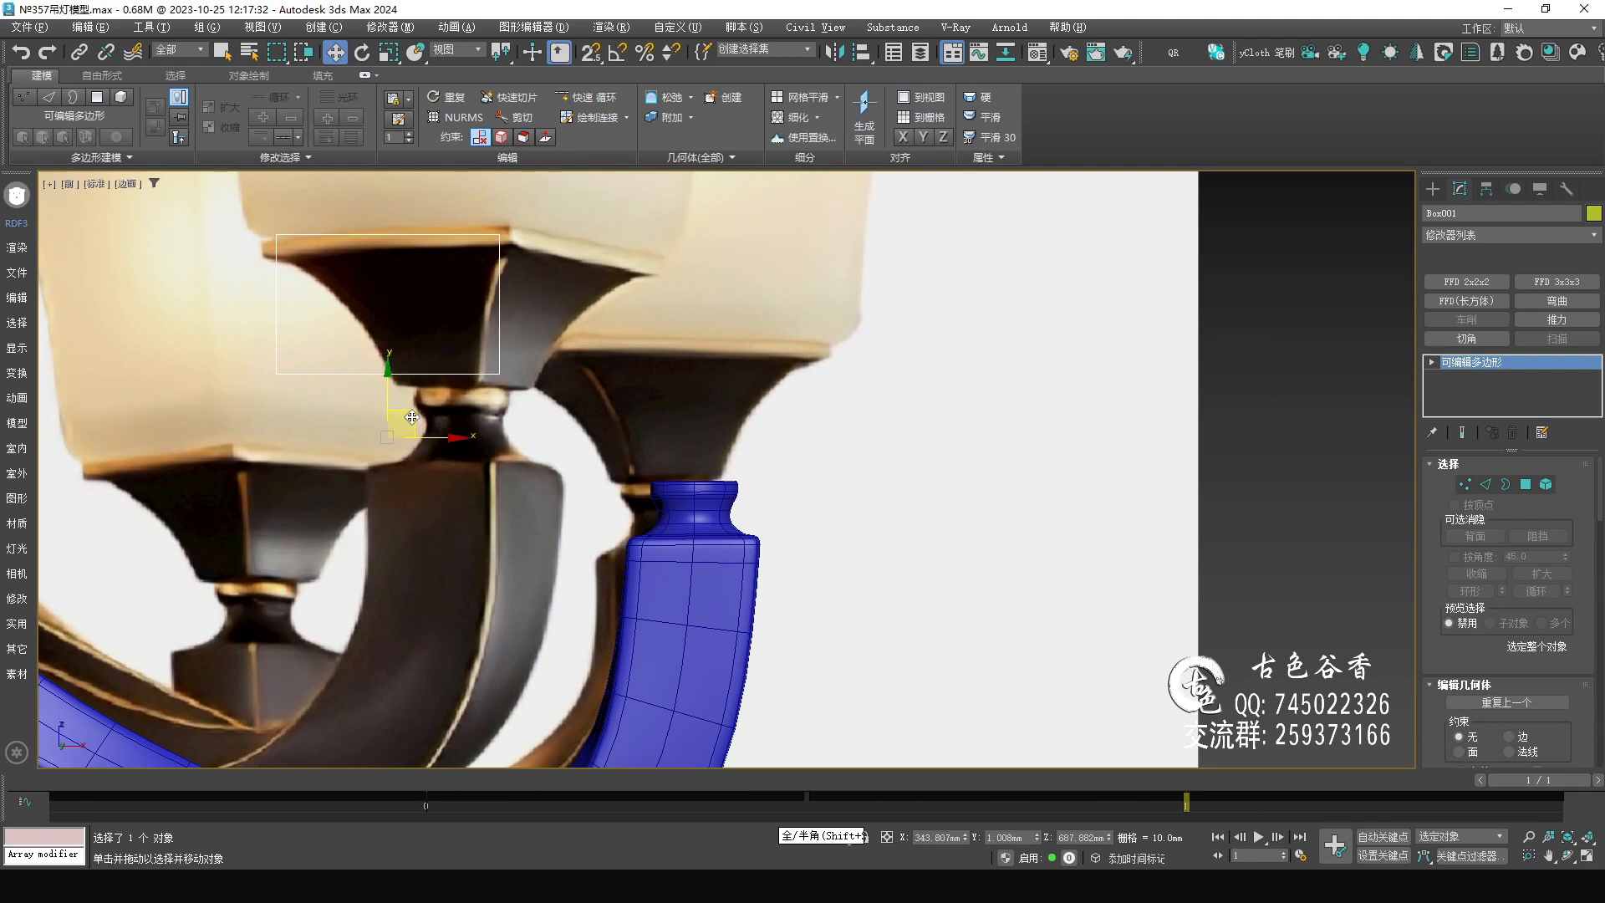
# Scale all of the box's vertices up slightly and uniformly to suit the reference holder.
pyautogui.press('1')
pyautogui.scroll(3, 266, 224)
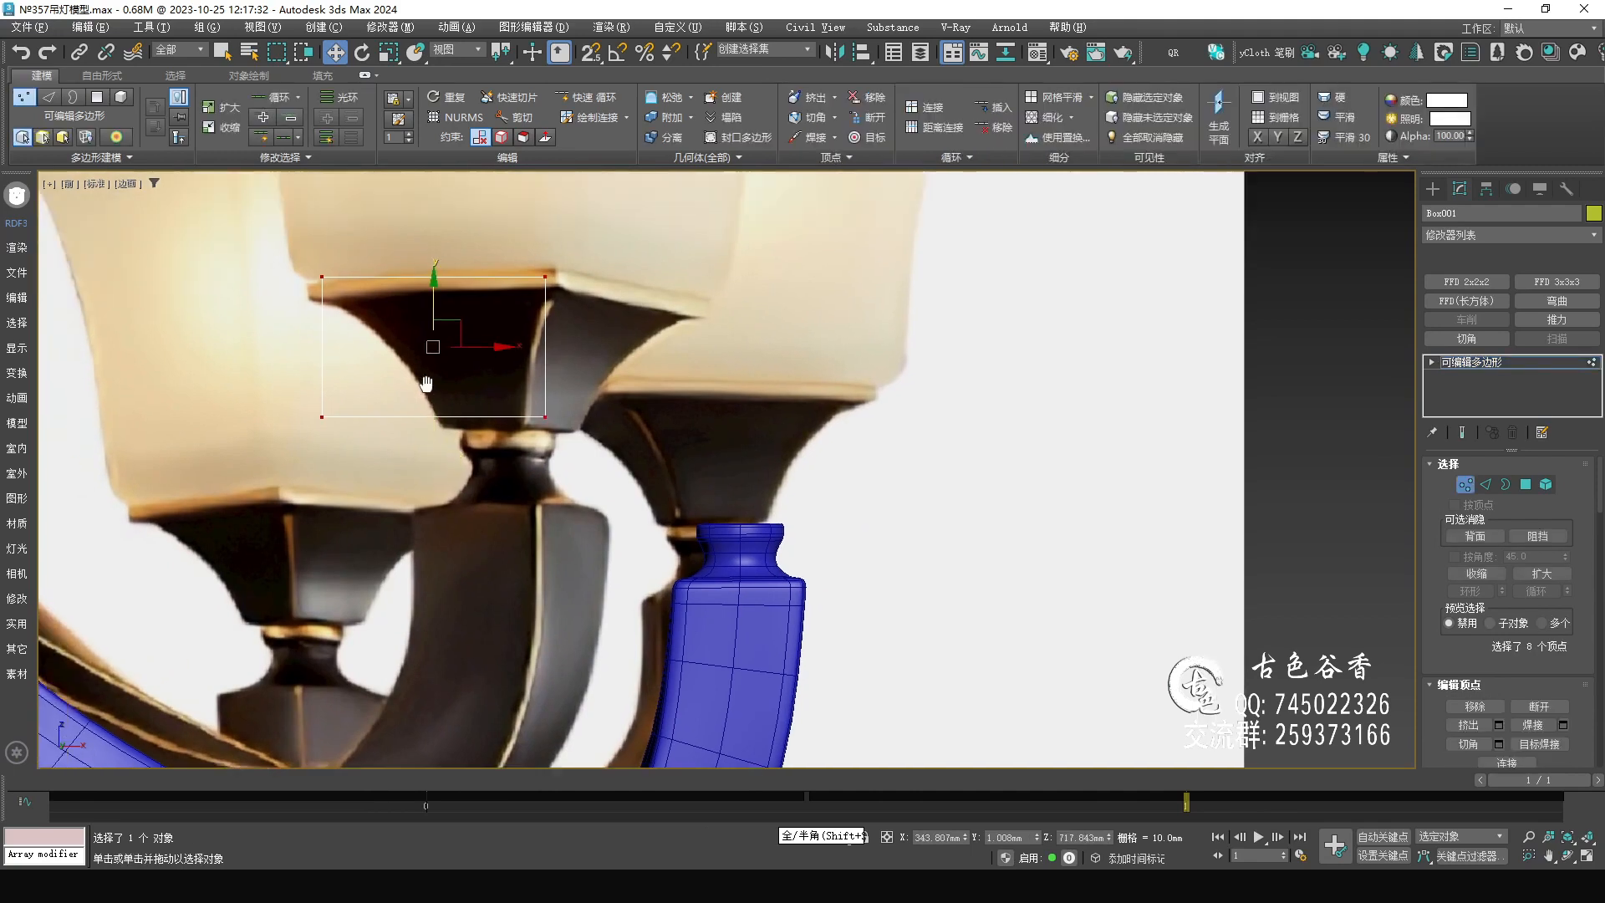
pyautogui.press('r')
pyautogui.moveTo(451, 326); pyautogui.dragTo(452, 321)
pyautogui.press('q')
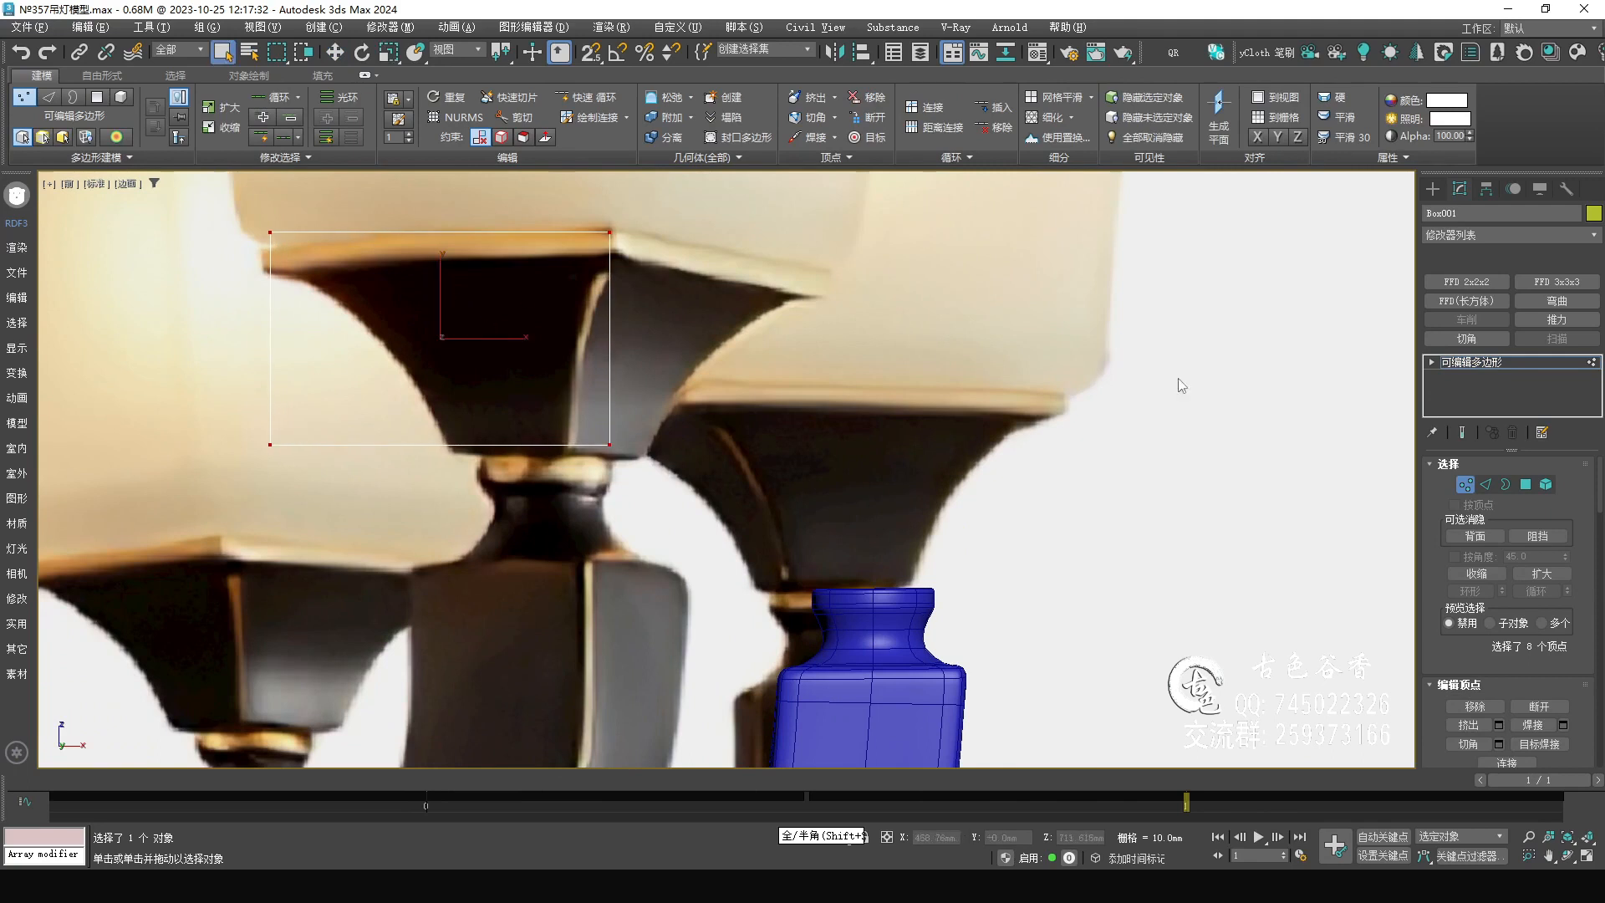
pyautogui.click(1437, 361)
# Lower the box's four bottom vertices to the base of the front reference holder.
pyautogui.moveTo(517, 384); pyautogui.dragTo(725, 383, button='middle')
pyautogui.press('1')
pyautogui.press('w')
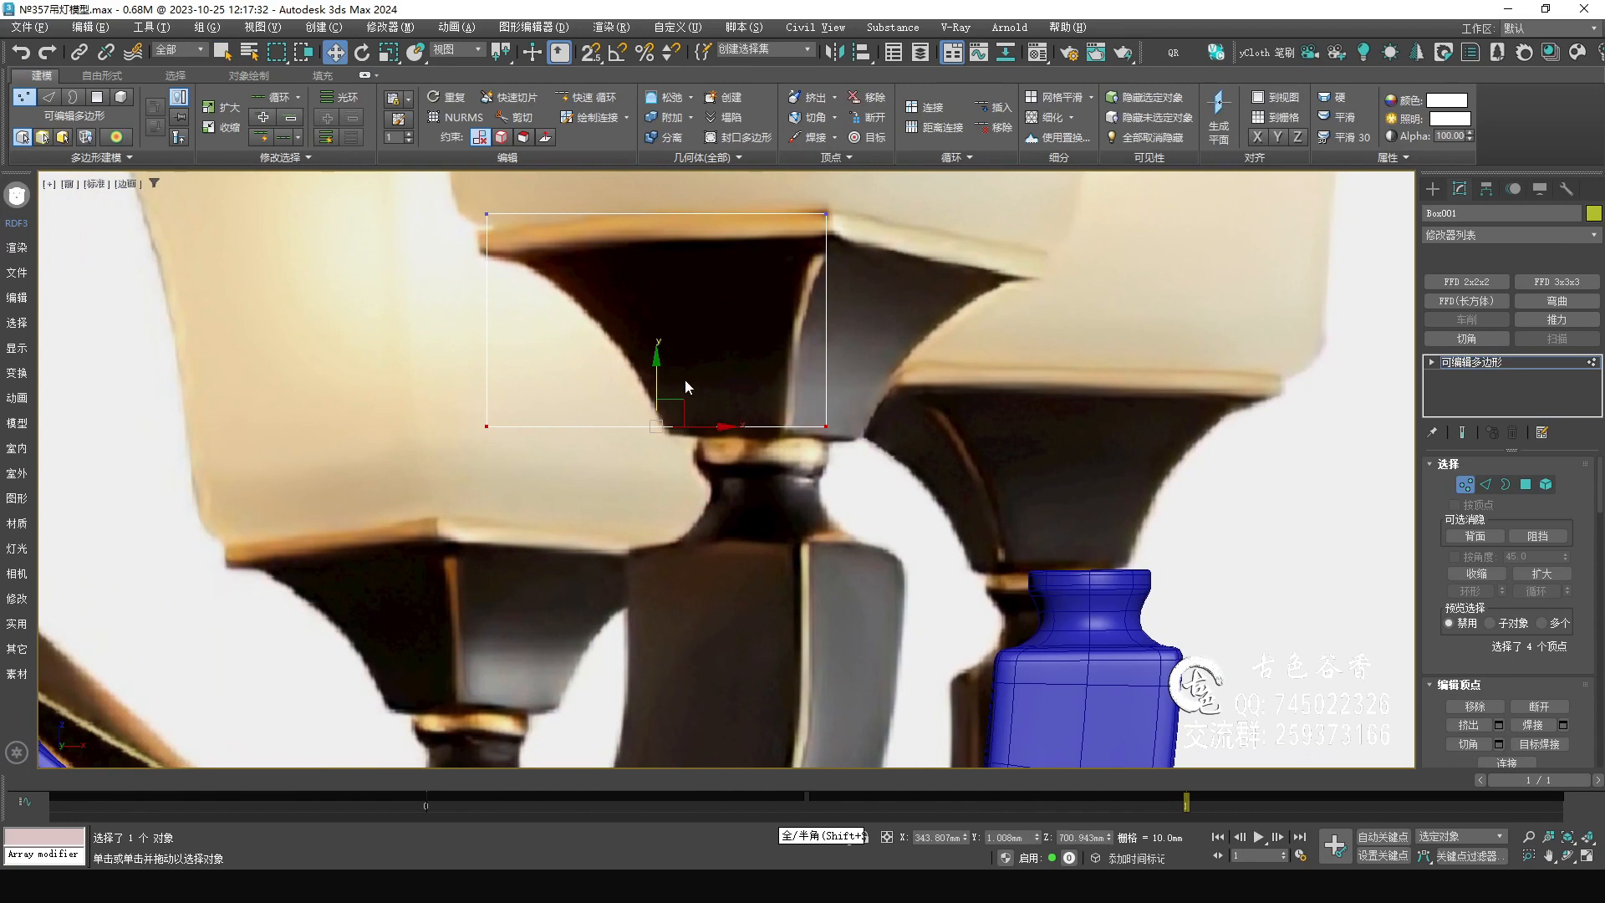
pyautogui.moveTo(654, 374); pyautogui.dragTo(655, 384)
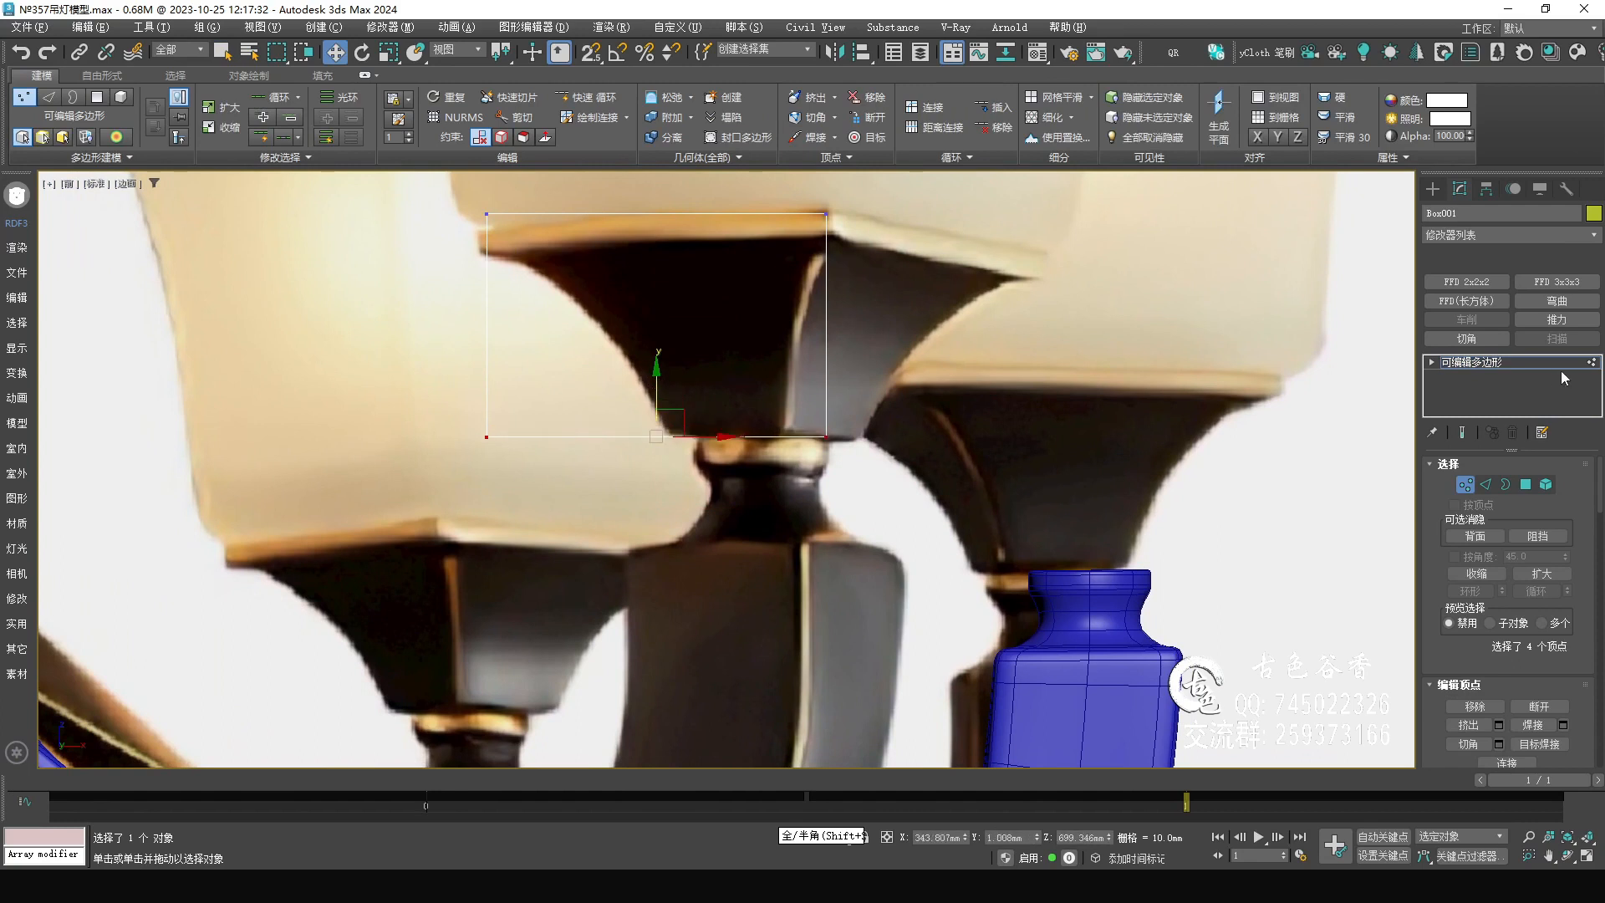
# Connect the box's four vertical edges with one horizontal edge loop at mid-height.
pyautogui.press('2')
pyautogui.moveTo(963, 368); pyautogui.dragTo(913, 378, button='middle')
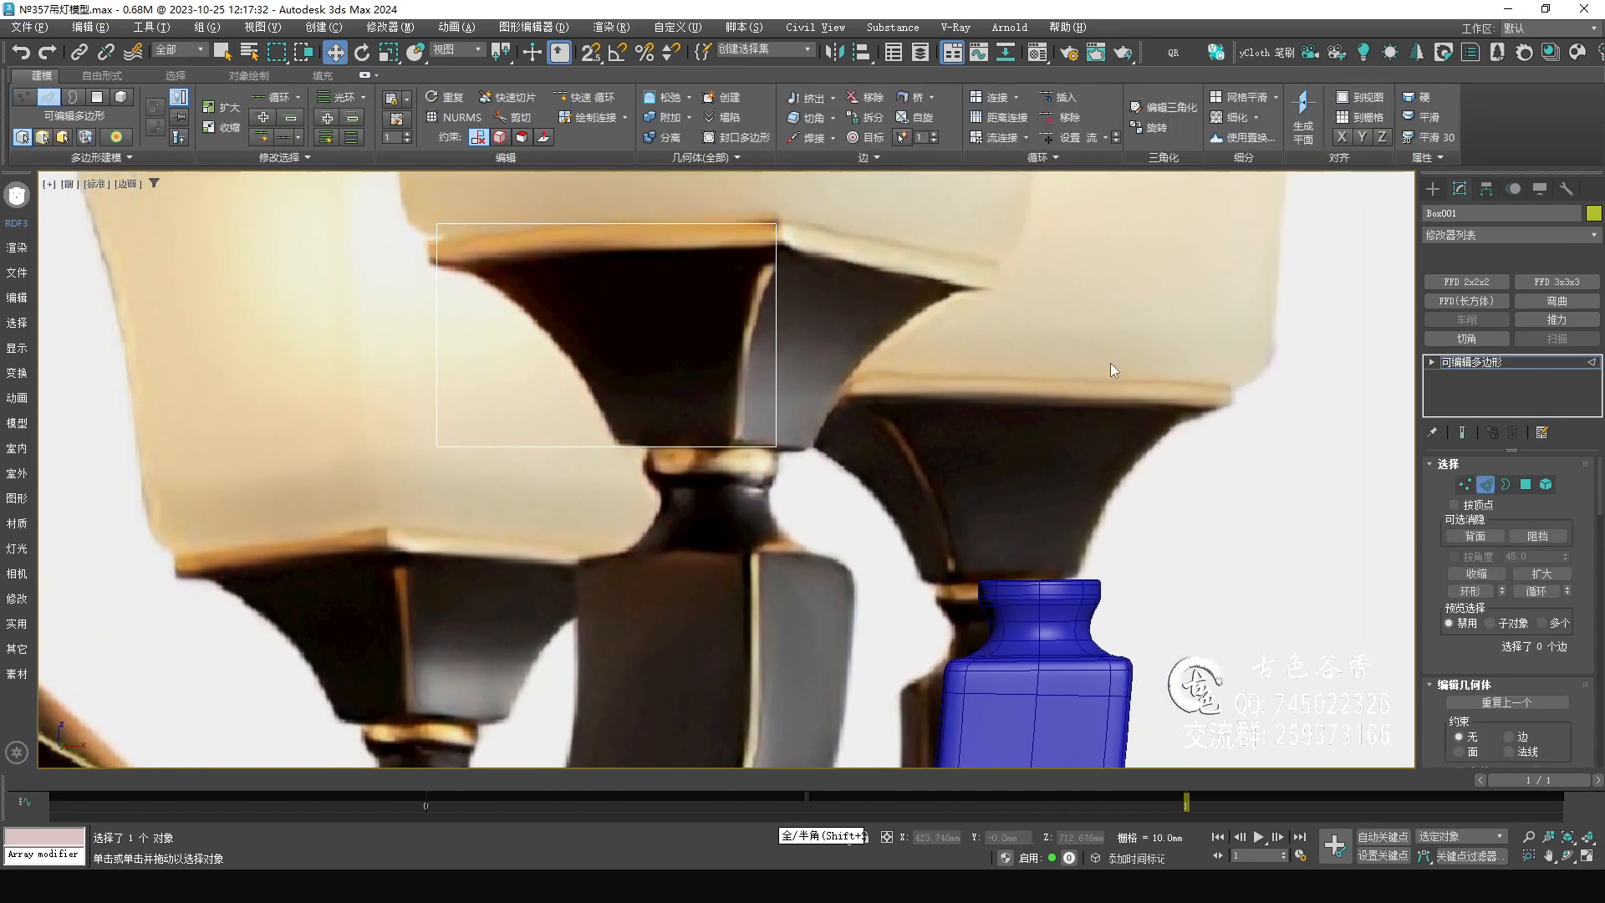
pyautogui.moveTo(375, 358); pyautogui.dragTo(172, 334)
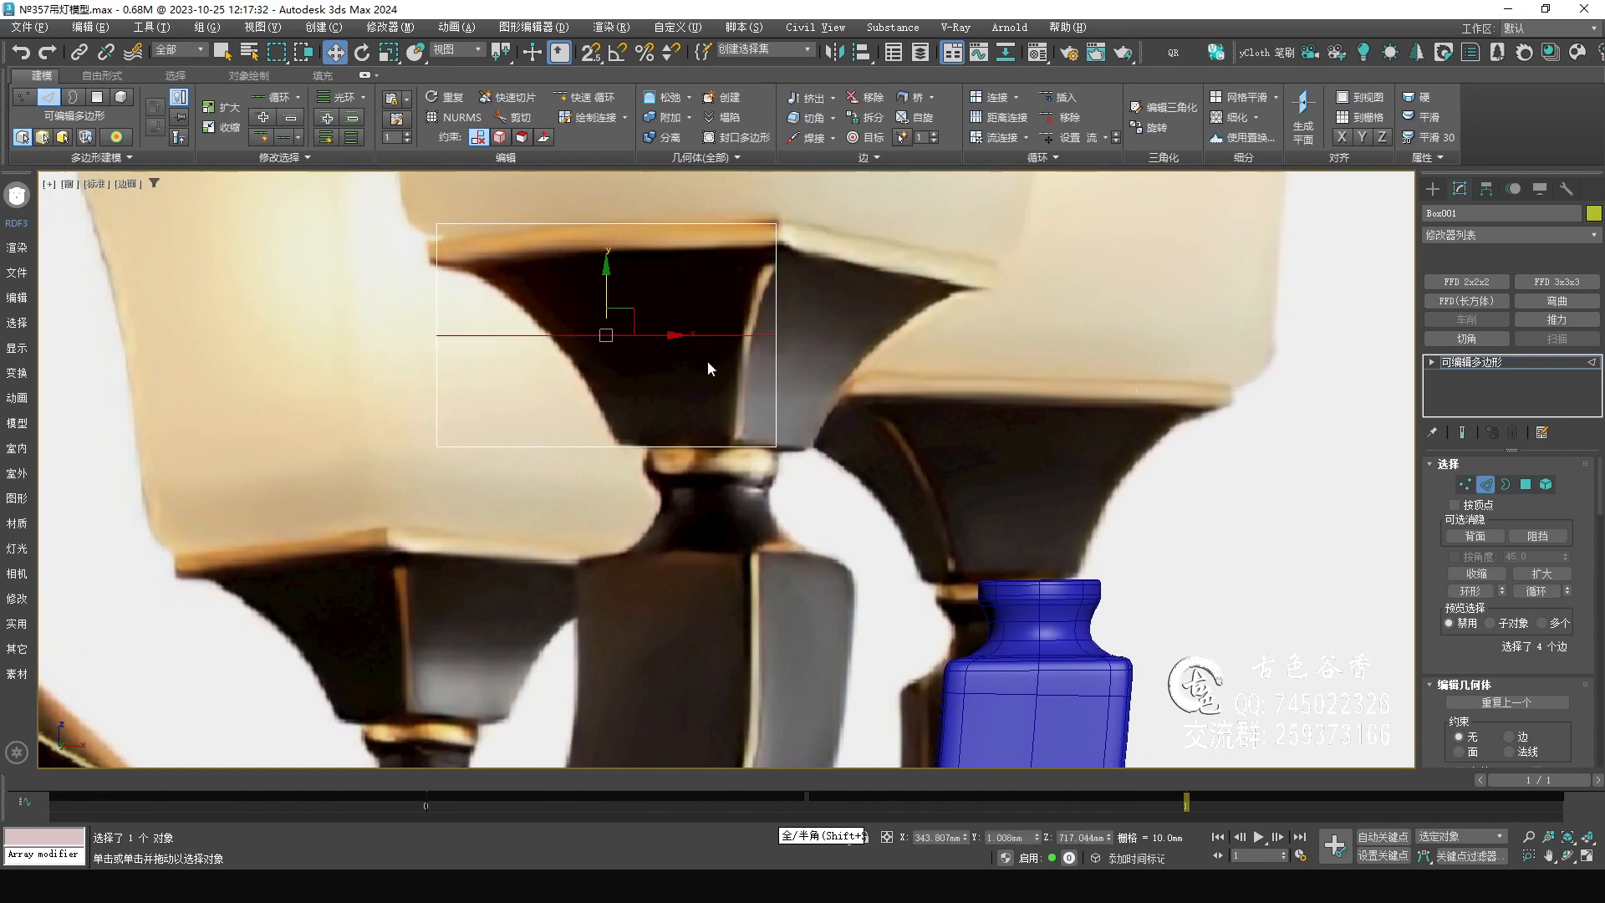
pyautogui.moveTo(707, 359); pyautogui.dragTo(799, 381, button='middle')
# Scale the bottom ring of vertices inward to the width of the reference holder's base.
pyautogui.press('q')
pyautogui.press('1')
pyautogui.moveTo(1072, 545); pyautogui.dragTo(433, 393)
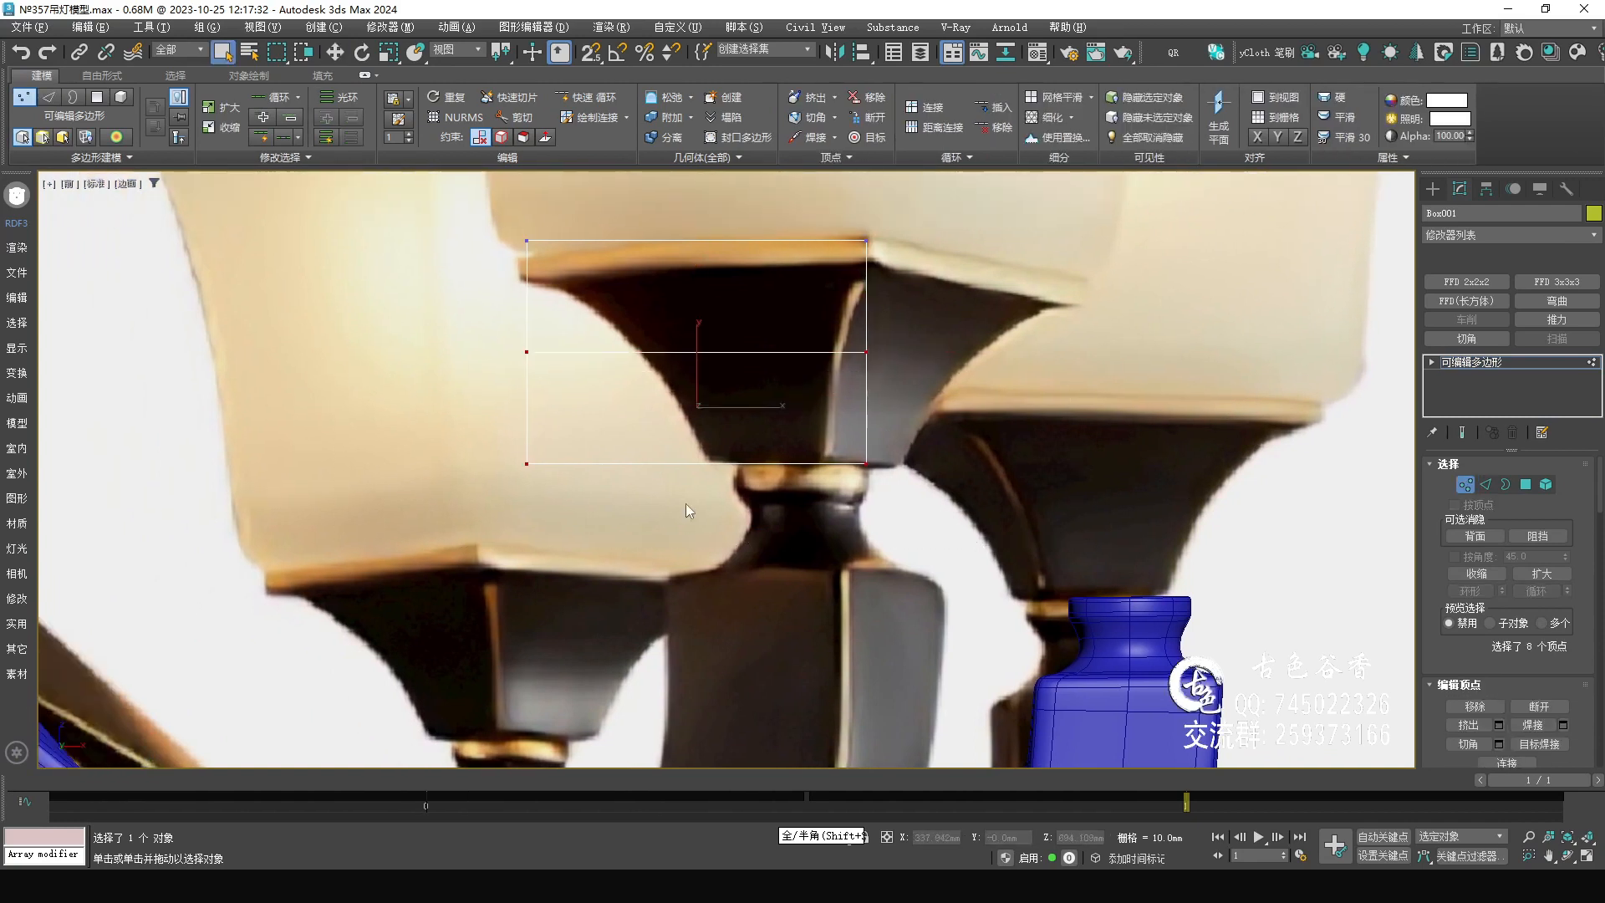
pyautogui.moveTo(244, 411); pyautogui.dragTo(244, 411)
pyautogui.press('r')
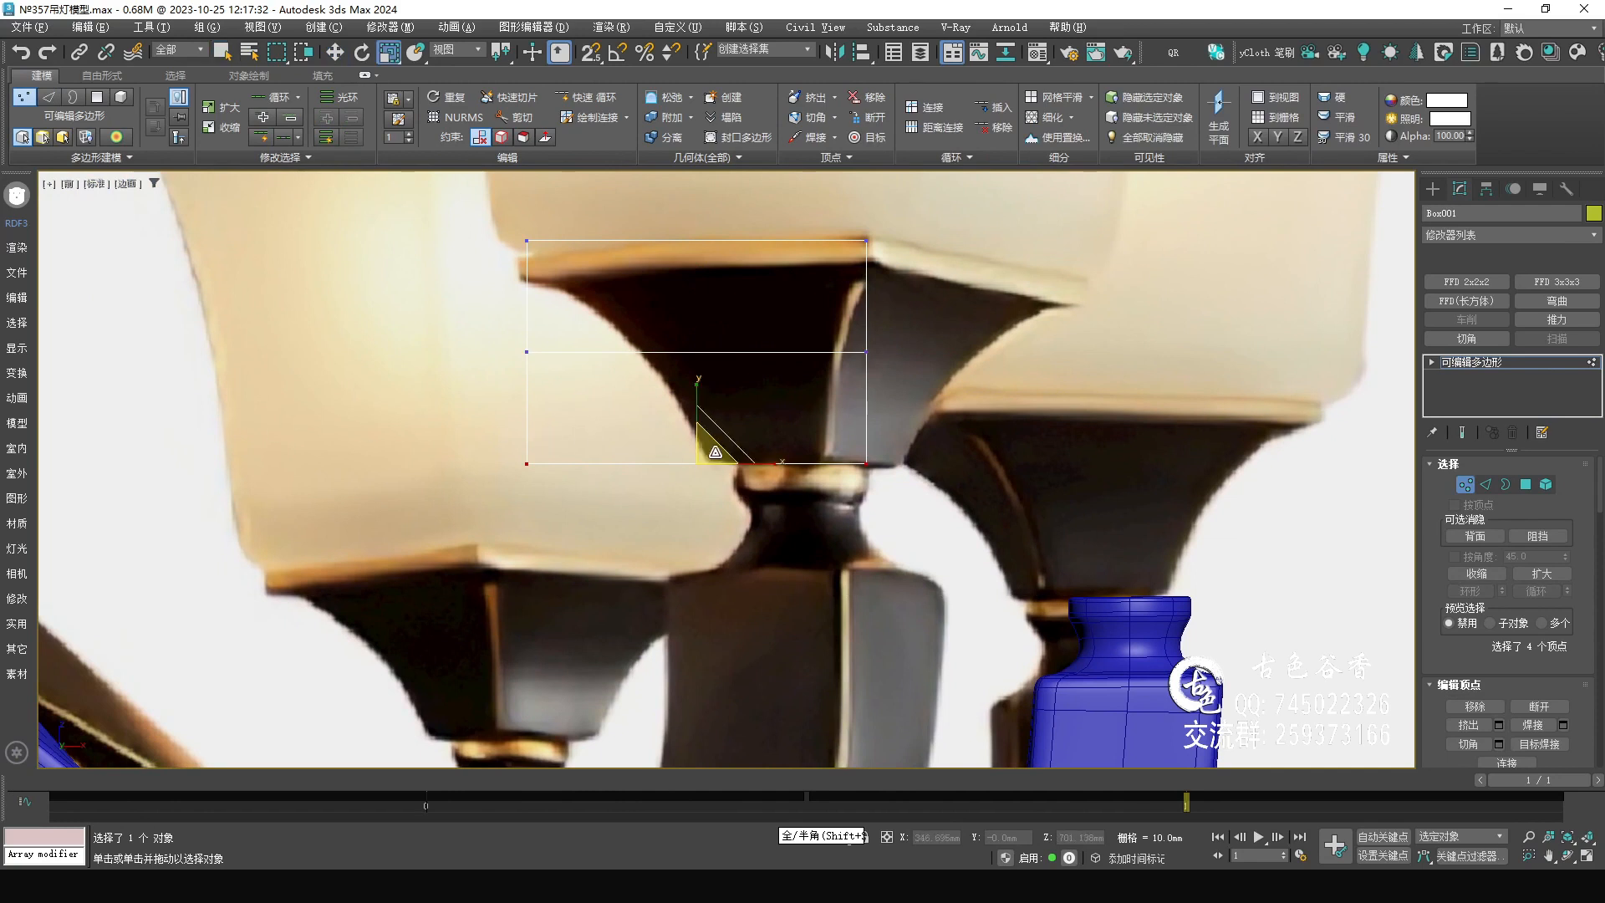
pyautogui.moveTo(708, 452); pyautogui.dragTo(675, 592)
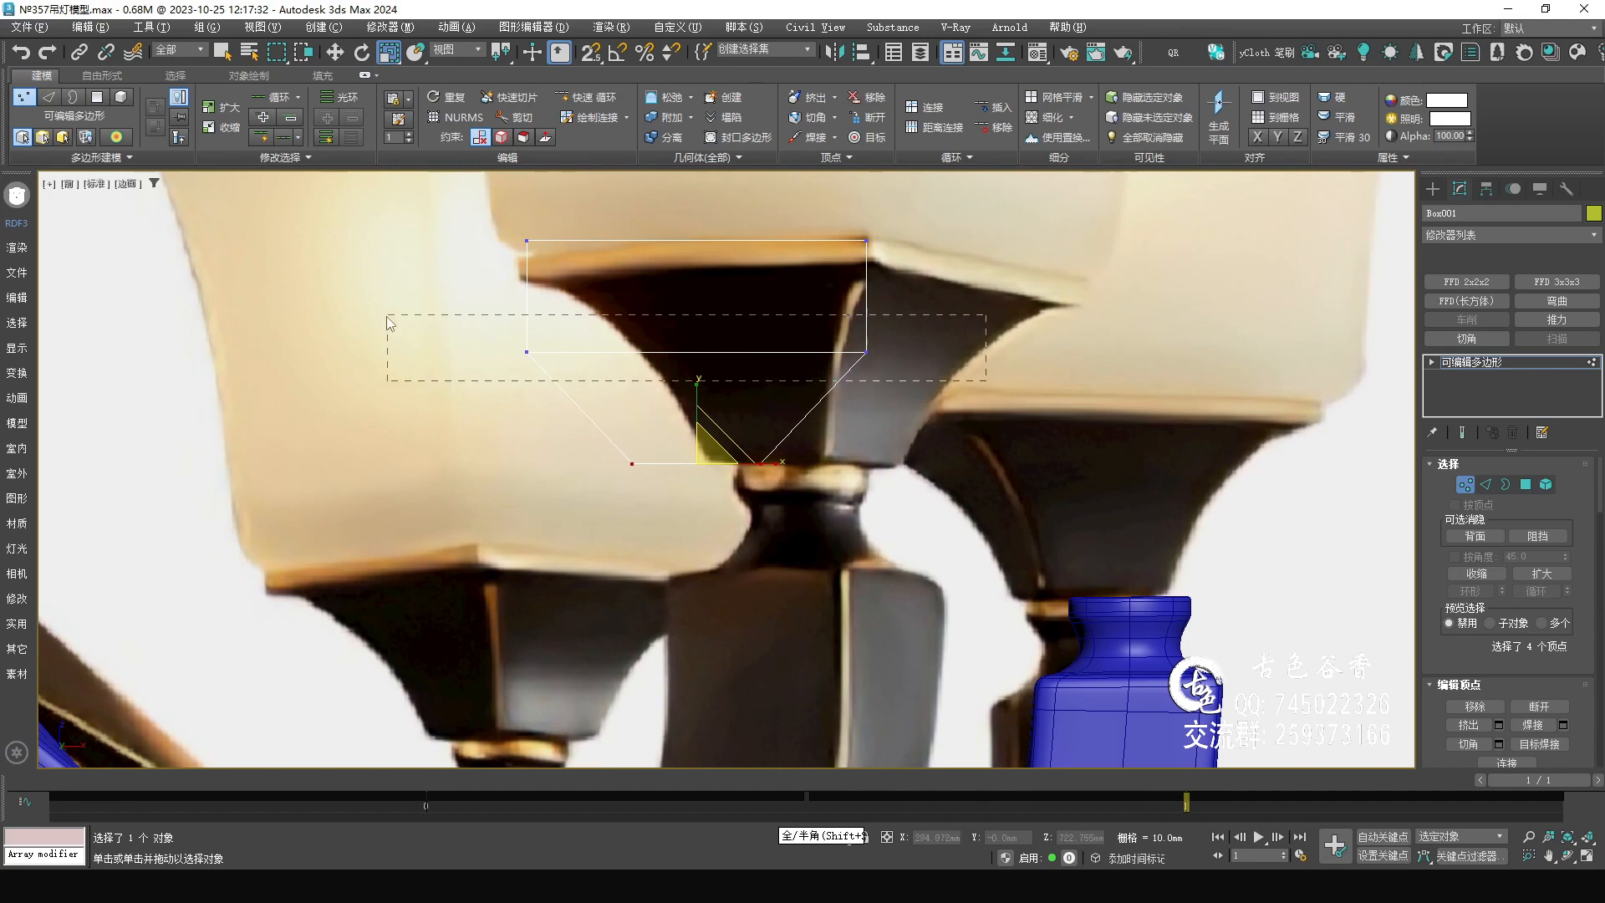
# Scale the middle ring of vertices in to the bottom ring's width and widen the top ring slightly.
pyautogui.moveTo(452, 319); pyautogui.dragTo(451, 320)
pyautogui.moveTo(707, 343); pyautogui.dragTo(692, 424)
pyautogui.moveTo(769, 221); pyautogui.dragTo(707, 219)
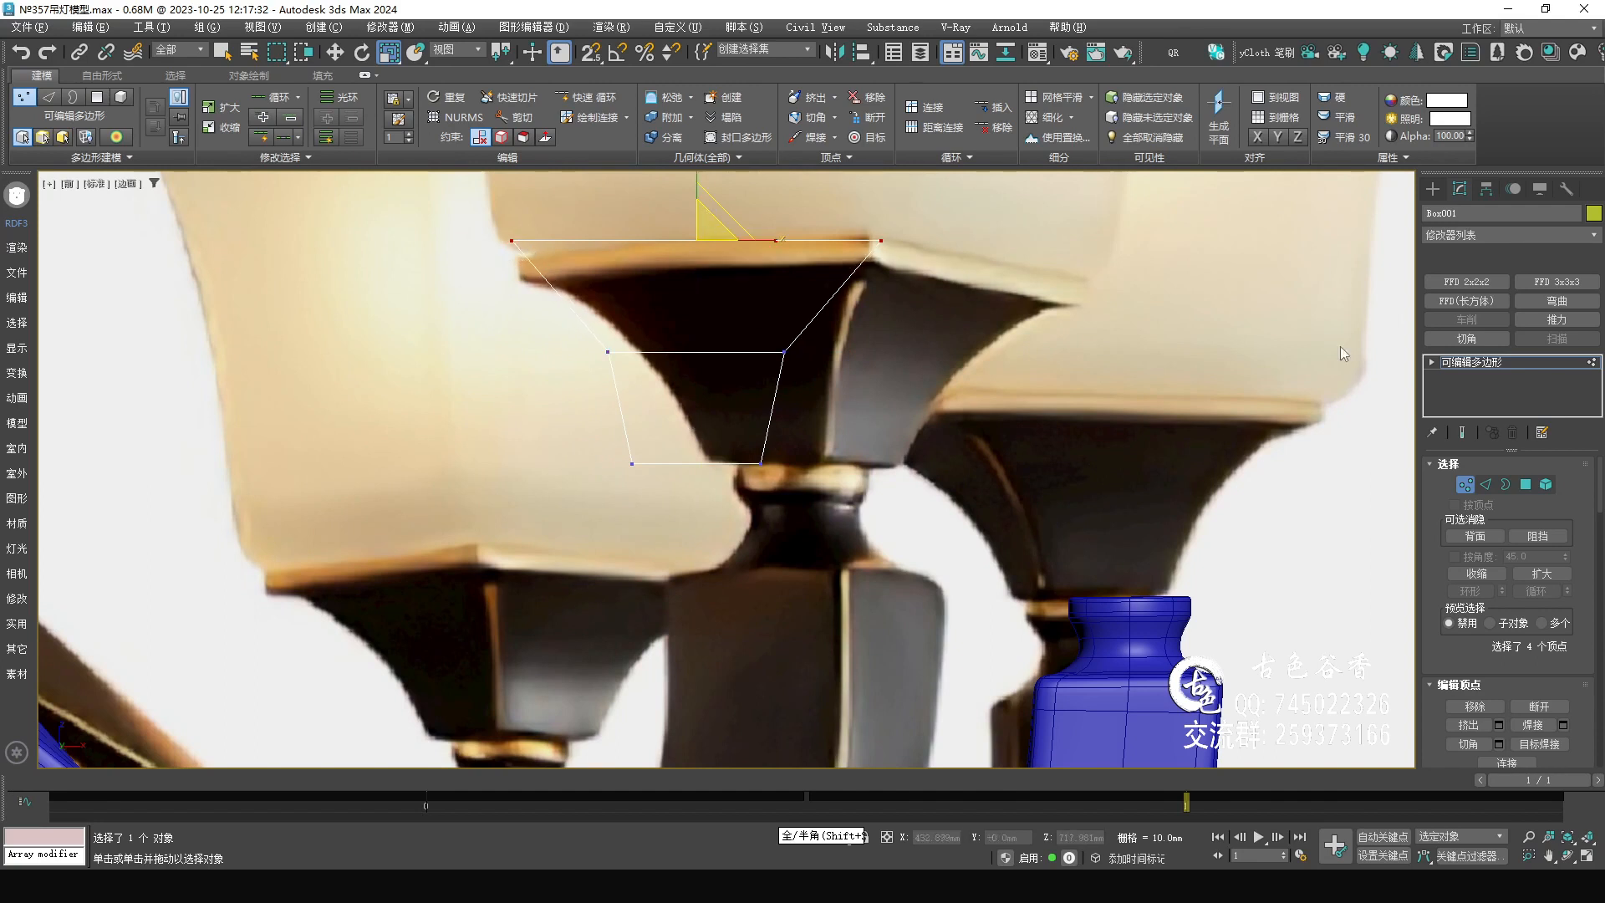
pyautogui.moveTo(468, 334); pyautogui.dragTo(467, 333)
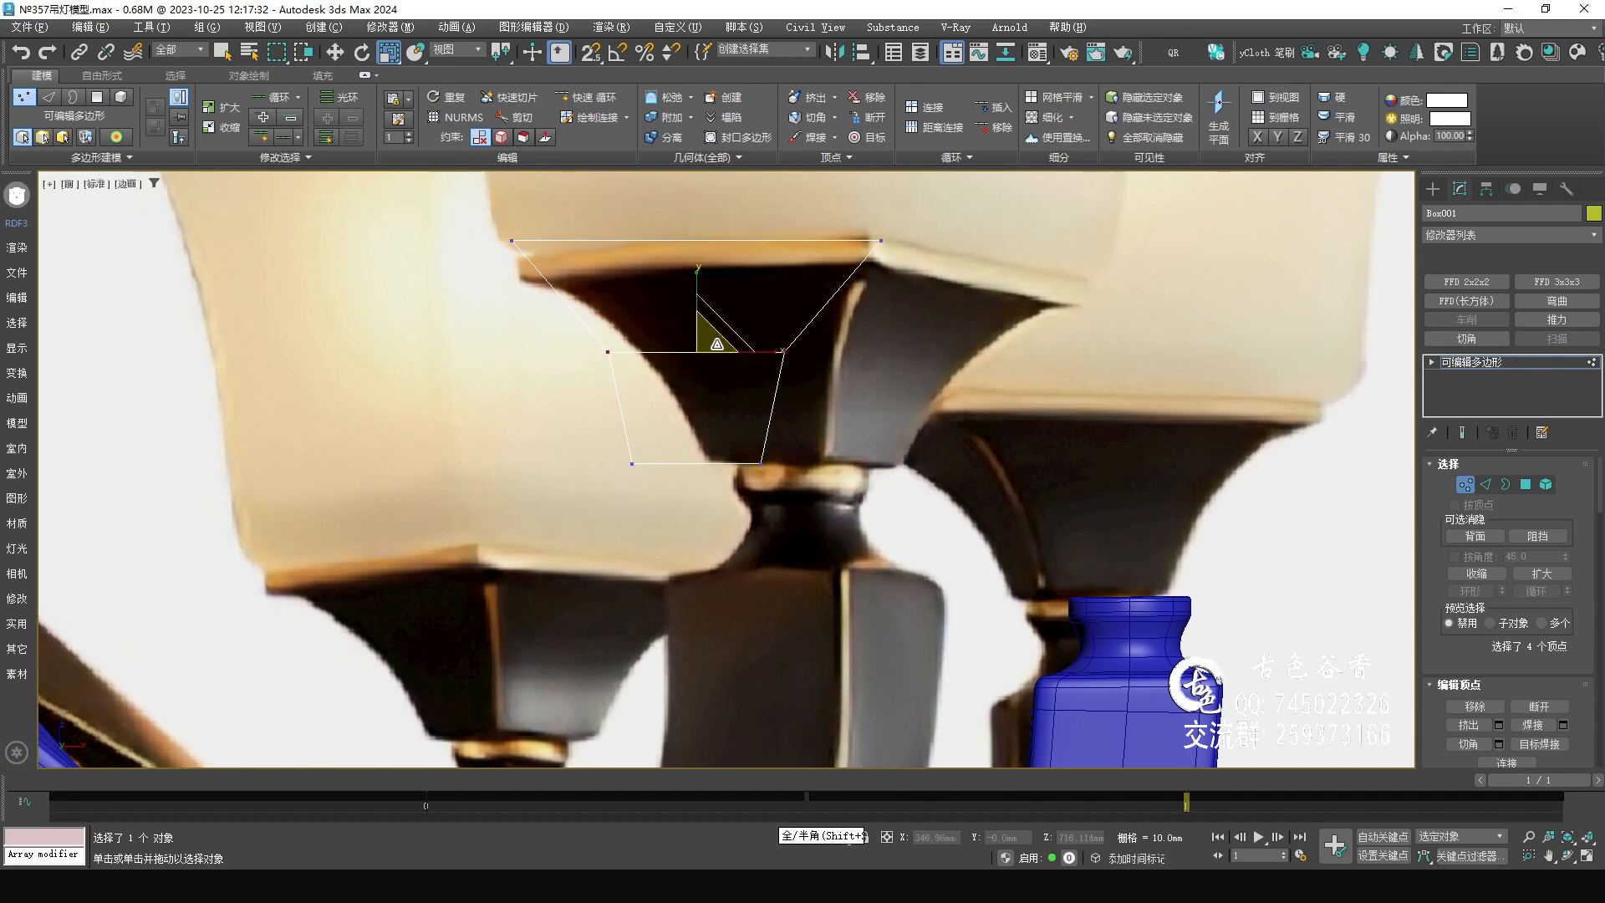
pyautogui.moveTo(705, 340); pyautogui.dragTo(705, 370)
pyautogui.click(1463, 368)
# Shift the whole holder sideways to line up its base with the front reference holder.
pyautogui.moveTo(819, 353); pyautogui.dragTo(726, 342, button='middle')
pyautogui.press('w')
pyautogui.moveTo(654, 524); pyautogui.dragTo(723, 537)
pyautogui.moveTo(869, 455); pyautogui.dragTo(802, 463, button='middle')
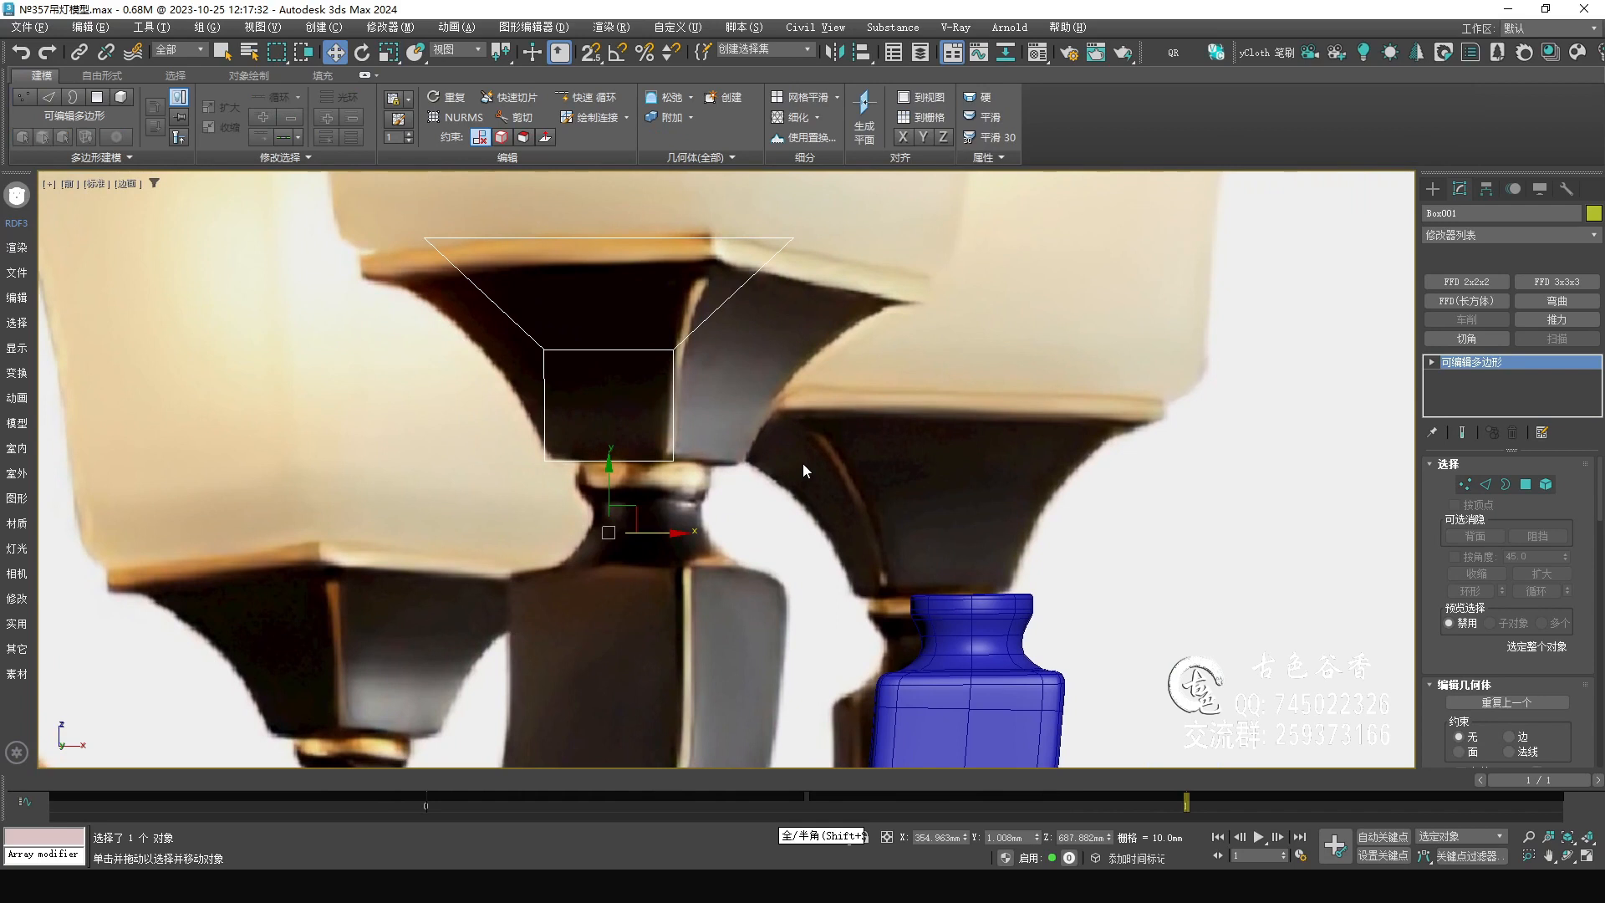
# Chamfer the holder's middle edge loop by about 34.9 mm with 2 connecting segments.
pyautogui.moveTo(581, 294); pyautogui.dragTo(607, 306, button='middle')
pyautogui.press('2')
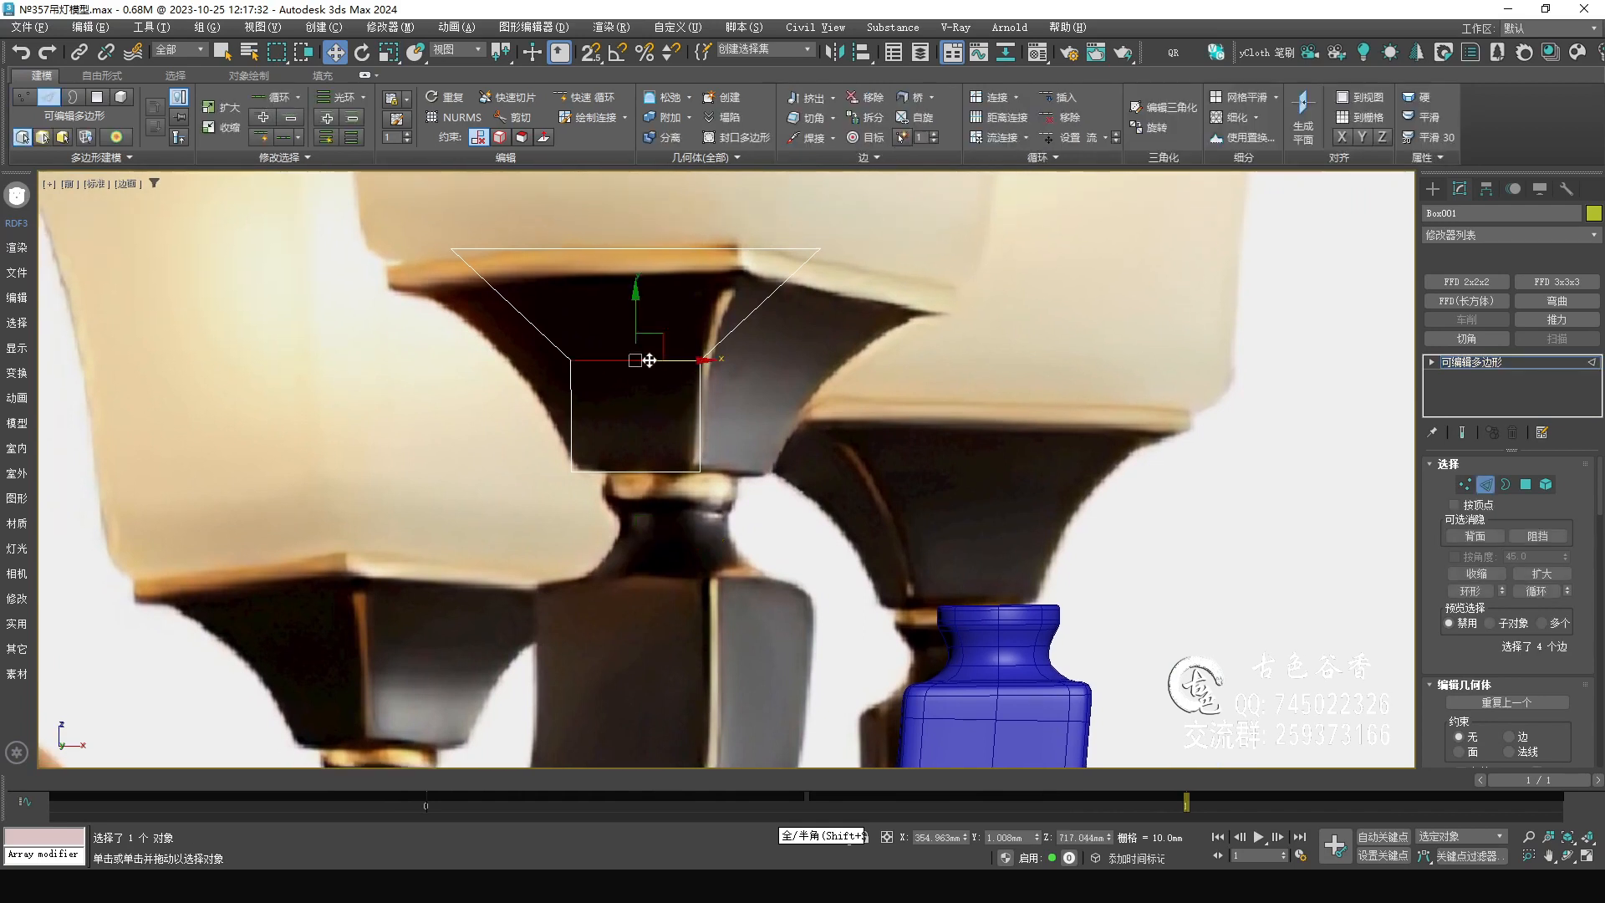
pyautogui.press('q')
pyautogui.moveTo(648, 359); pyautogui.dragTo(659, 365, button='middle')
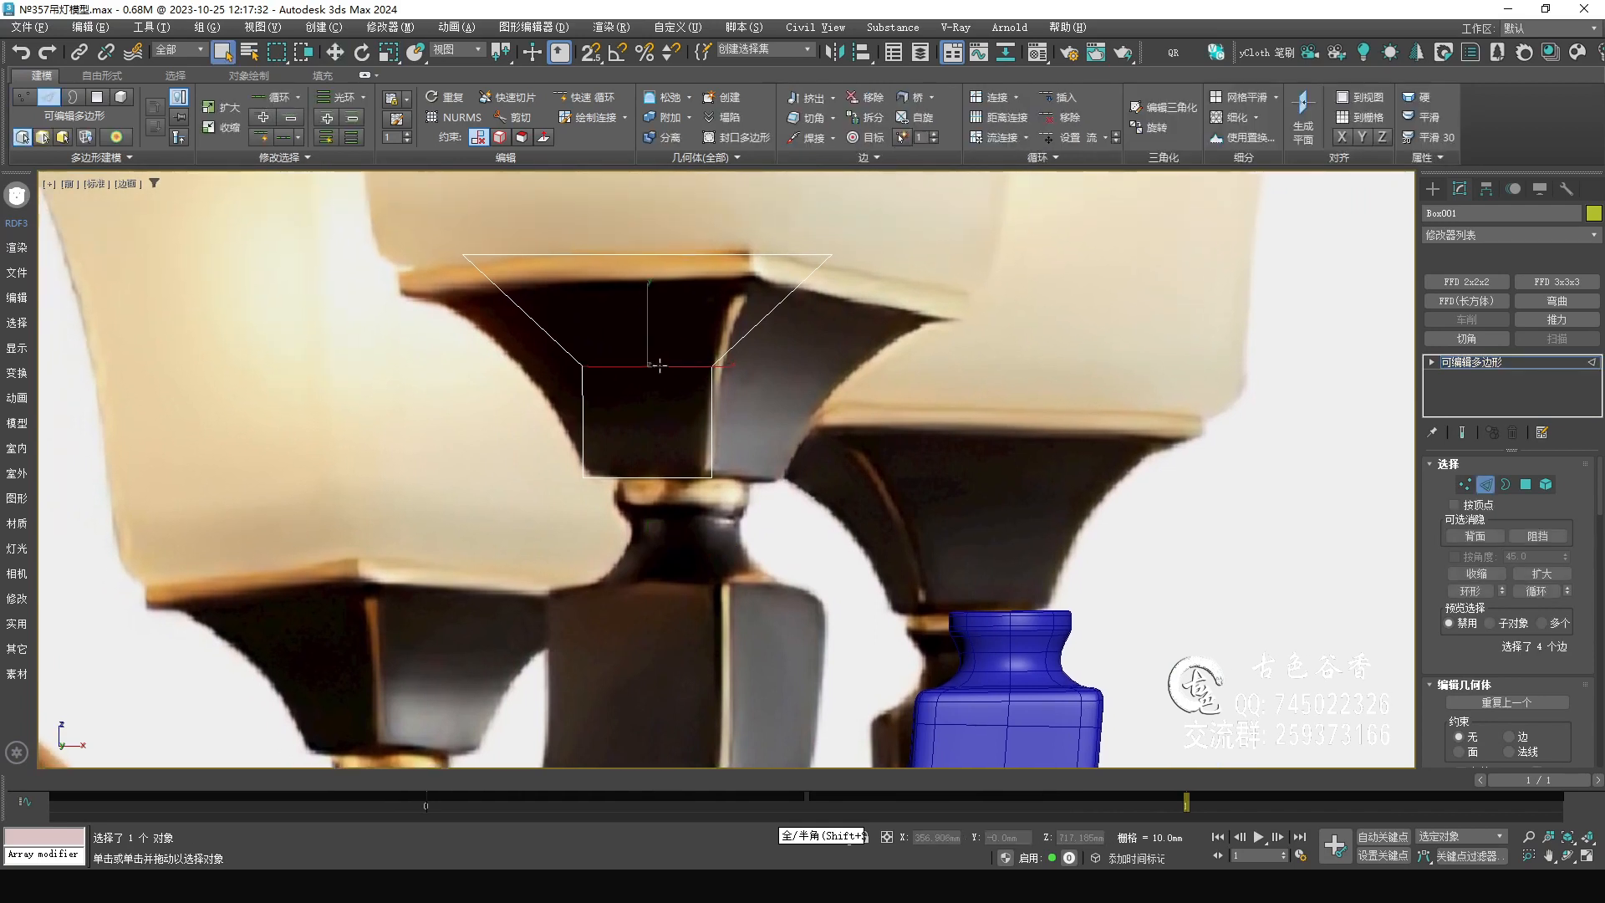
pyautogui.moveTo(774, 423); pyautogui.dragTo(696, 427, button='middle')
pyautogui.hotkey('ctrl', 'shift', 'c')
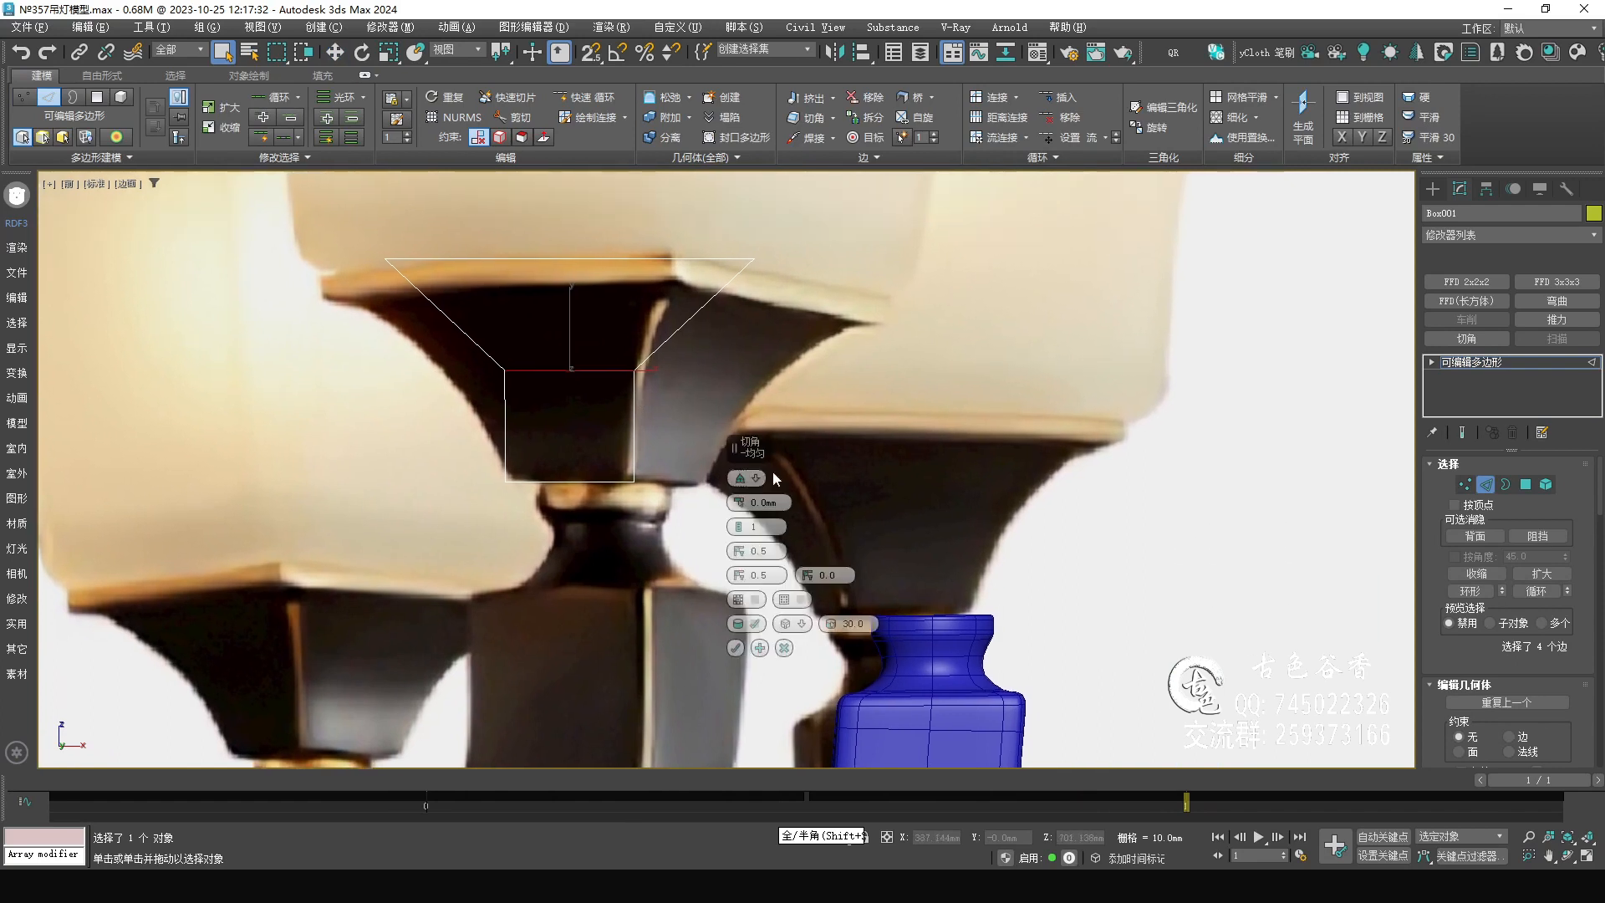
pyautogui.moveTo(738, 502); pyautogui.dragTo(759, 281)
pyautogui.moveTo(459, 473); pyautogui.dragTo(484, 454, button='middle')
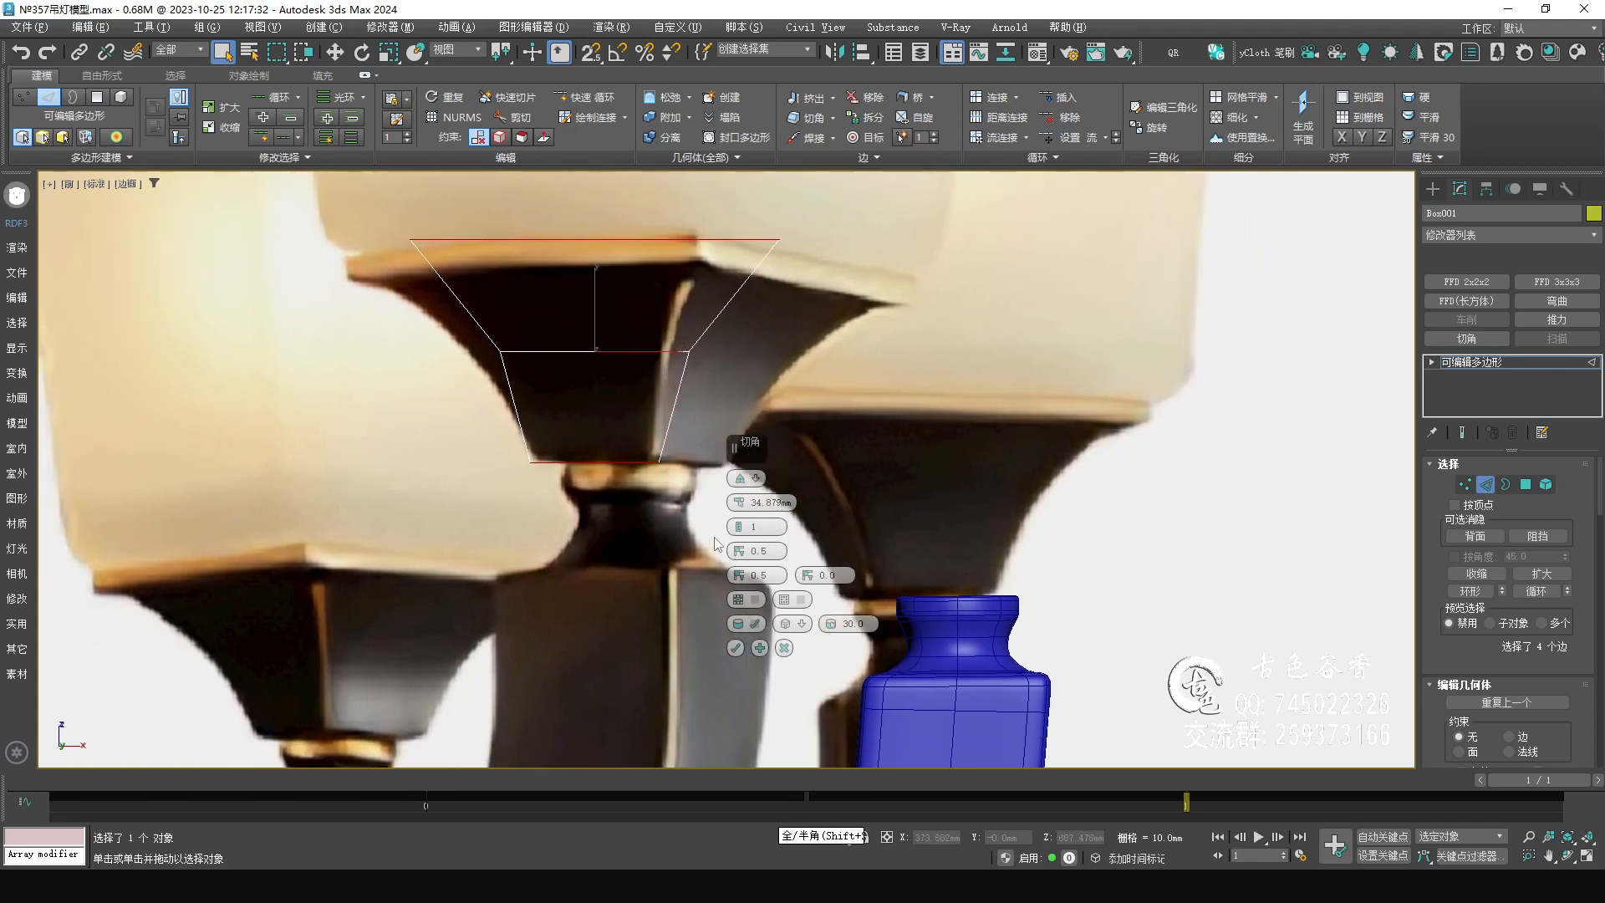
pyautogui.click(740, 525)
pyautogui.click(740, 525)
pyautogui.click(740, 530)
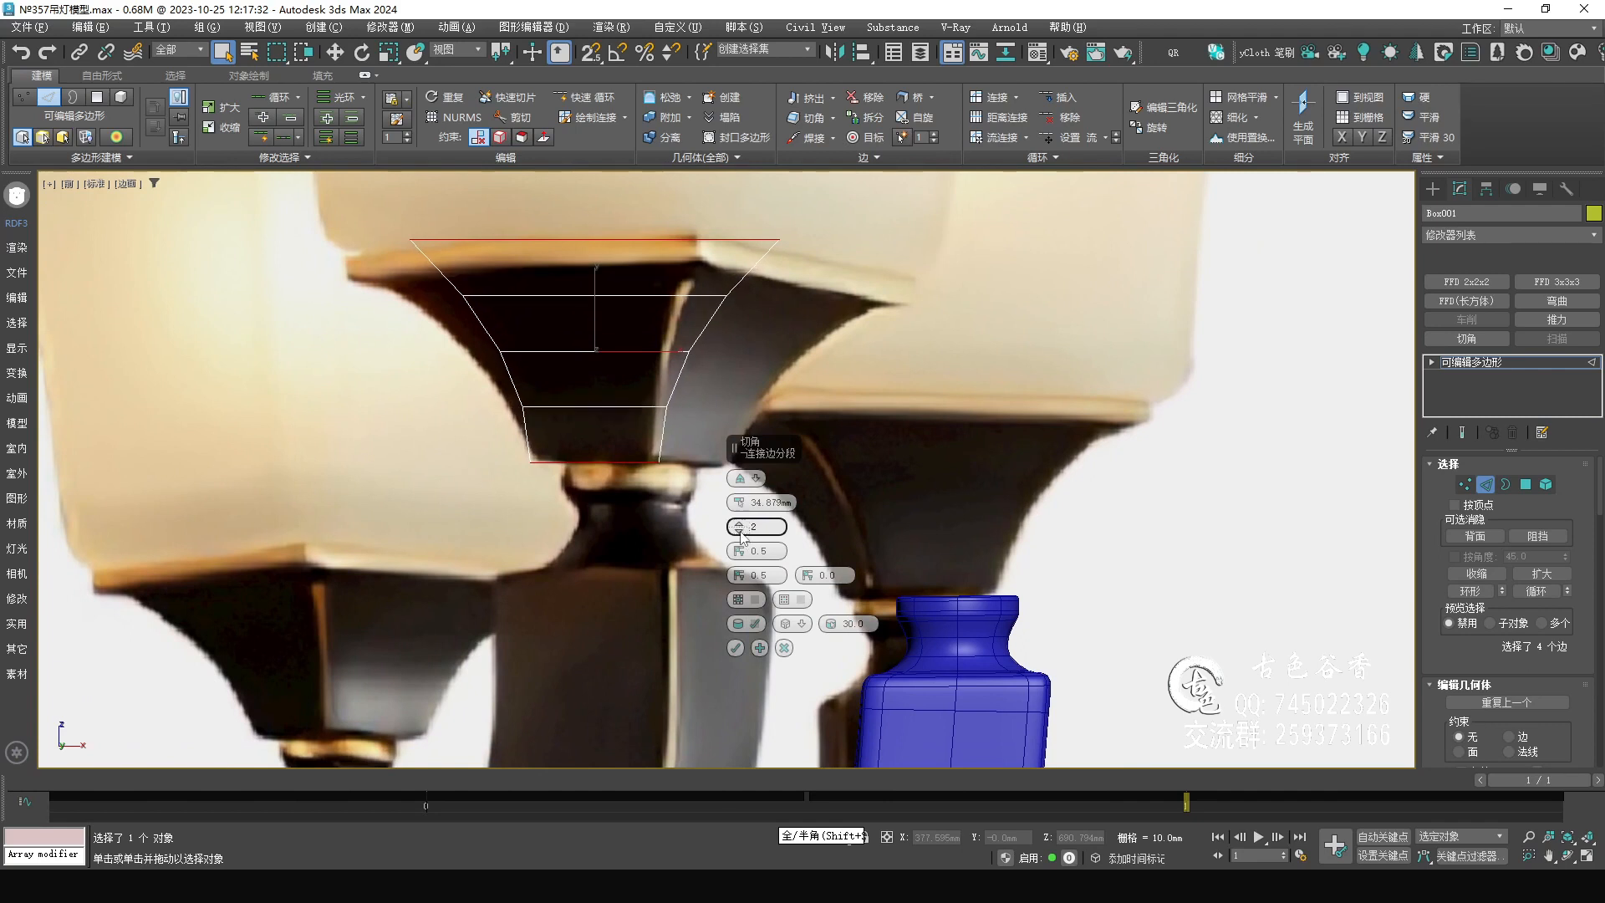
pyautogui.click(736, 648)
# Frame the holder in the perspective view and display it opaque with edged faces.
pyautogui.moveTo(763, 454); pyautogui.dragTo(706, 456, button='middle')
pyautogui.hotkey('alt', 'w')
pyautogui.middleClick(1167, 613)
pyautogui.hotkey('alt', 'w')
pyautogui.press('z')
pyautogui.press(',')
pyautogui.press('F4')
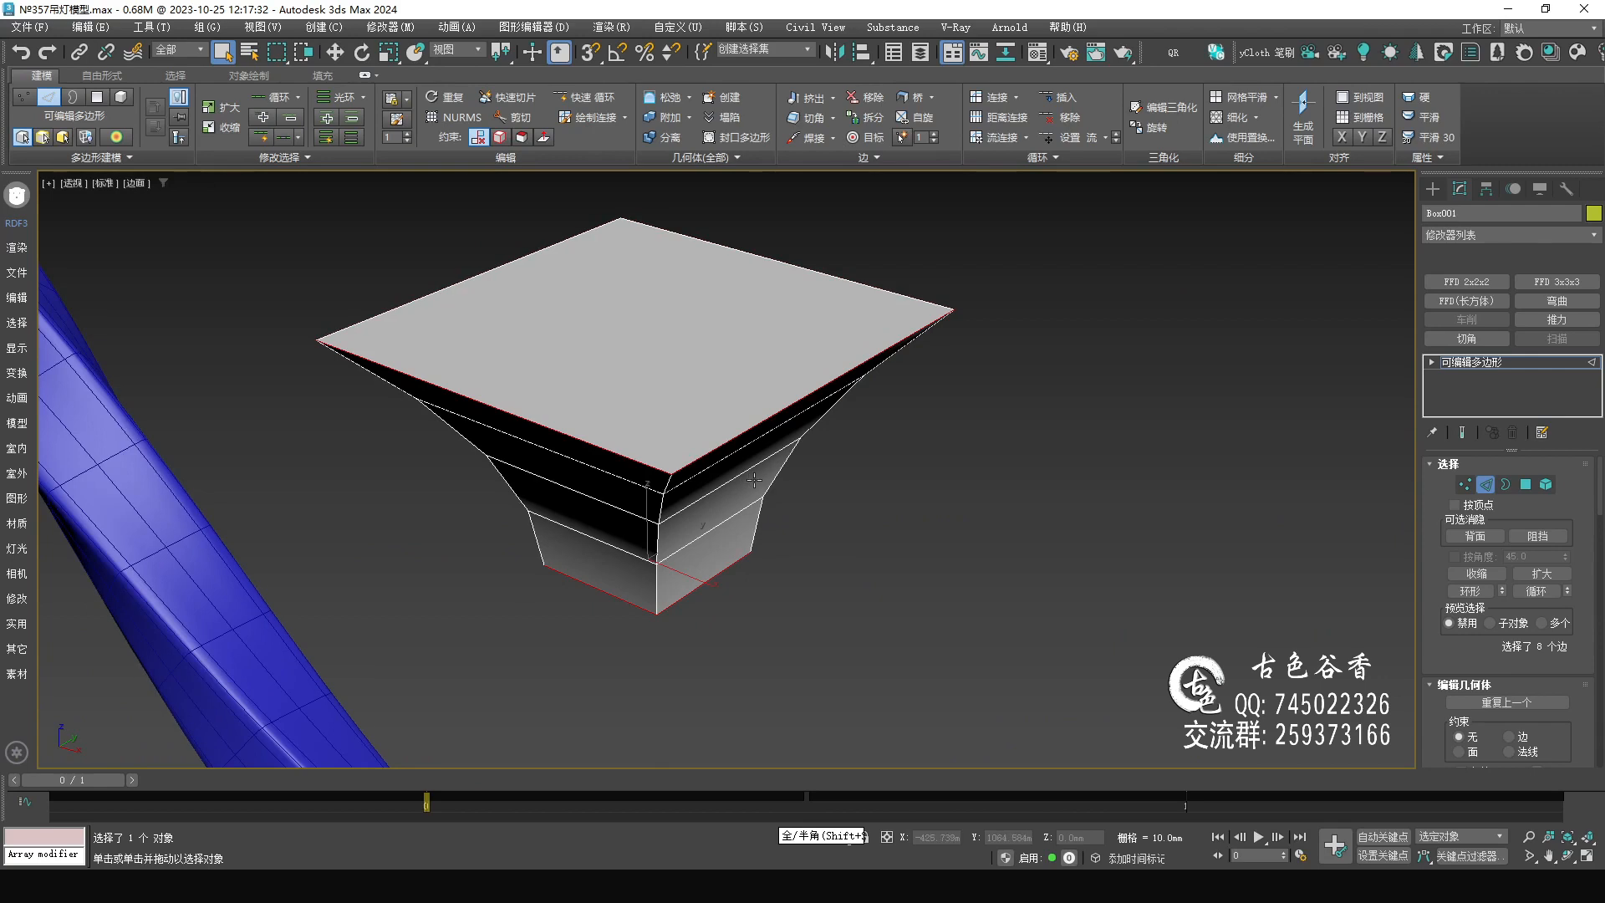
pyautogui.keyDown('alt'); pyautogui.moveTo(784, 507); pyautogui.dragTo(774, 480, button='middle'); pyautogui.keyUp('alt')
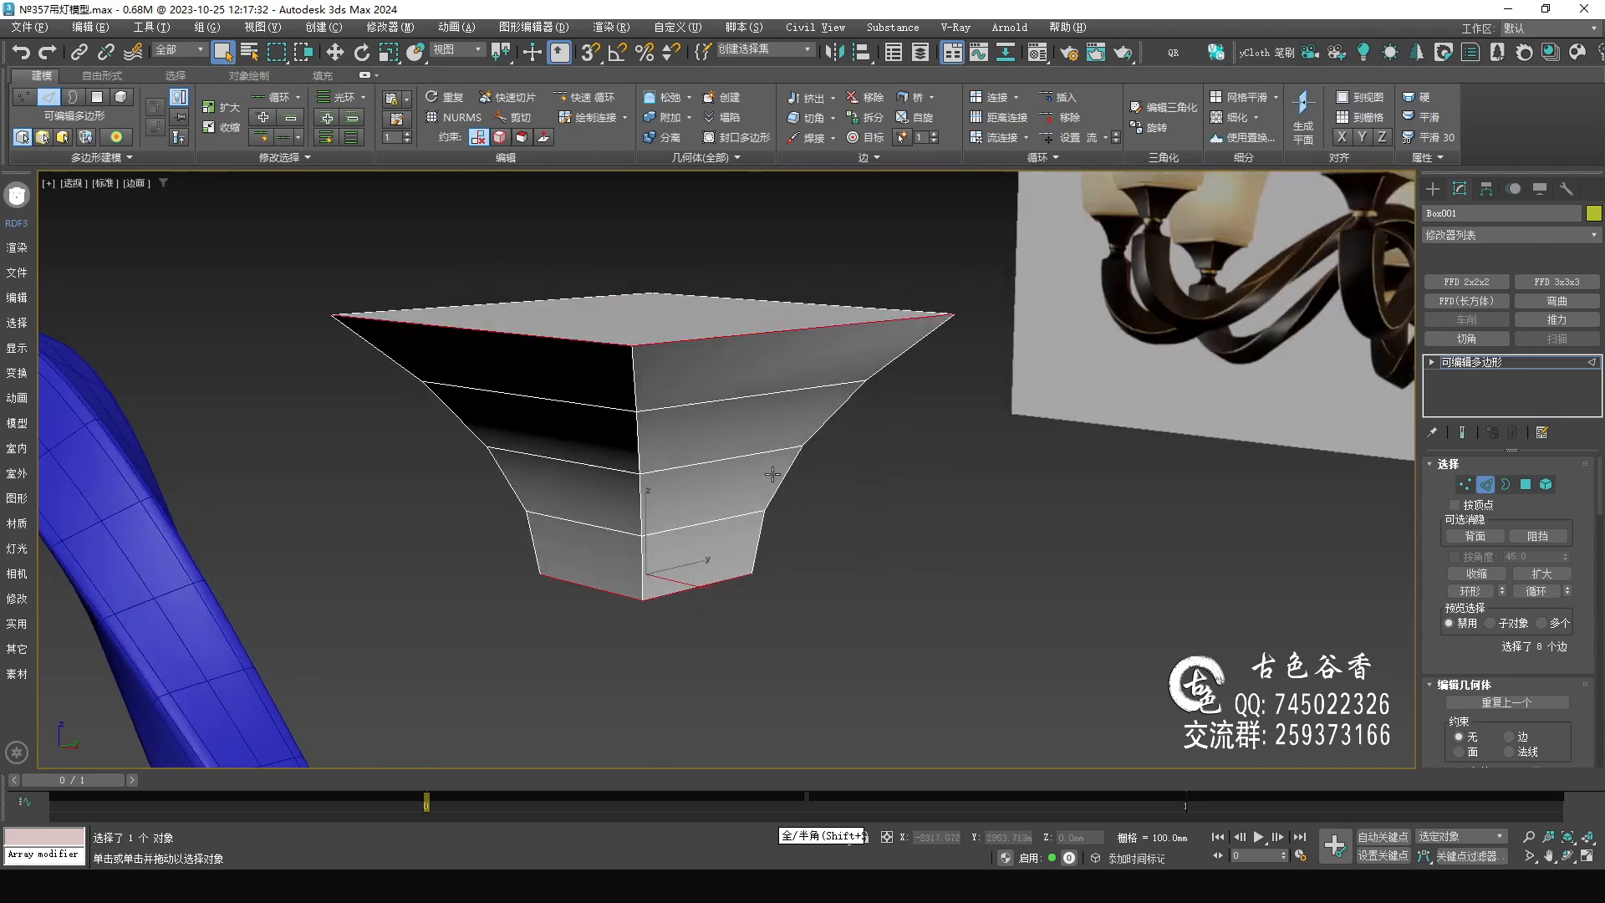
# Delete the large top polygon of the holder.
pyautogui.scroll(3, 664, 344)
pyautogui.moveTo(641, 452); pyautogui.dragTo(716, 385, button='middle')
pyautogui.click(648, 441)
pyautogui.press('4')
pyautogui.click(637, 362)
pyautogui.press('Delete')
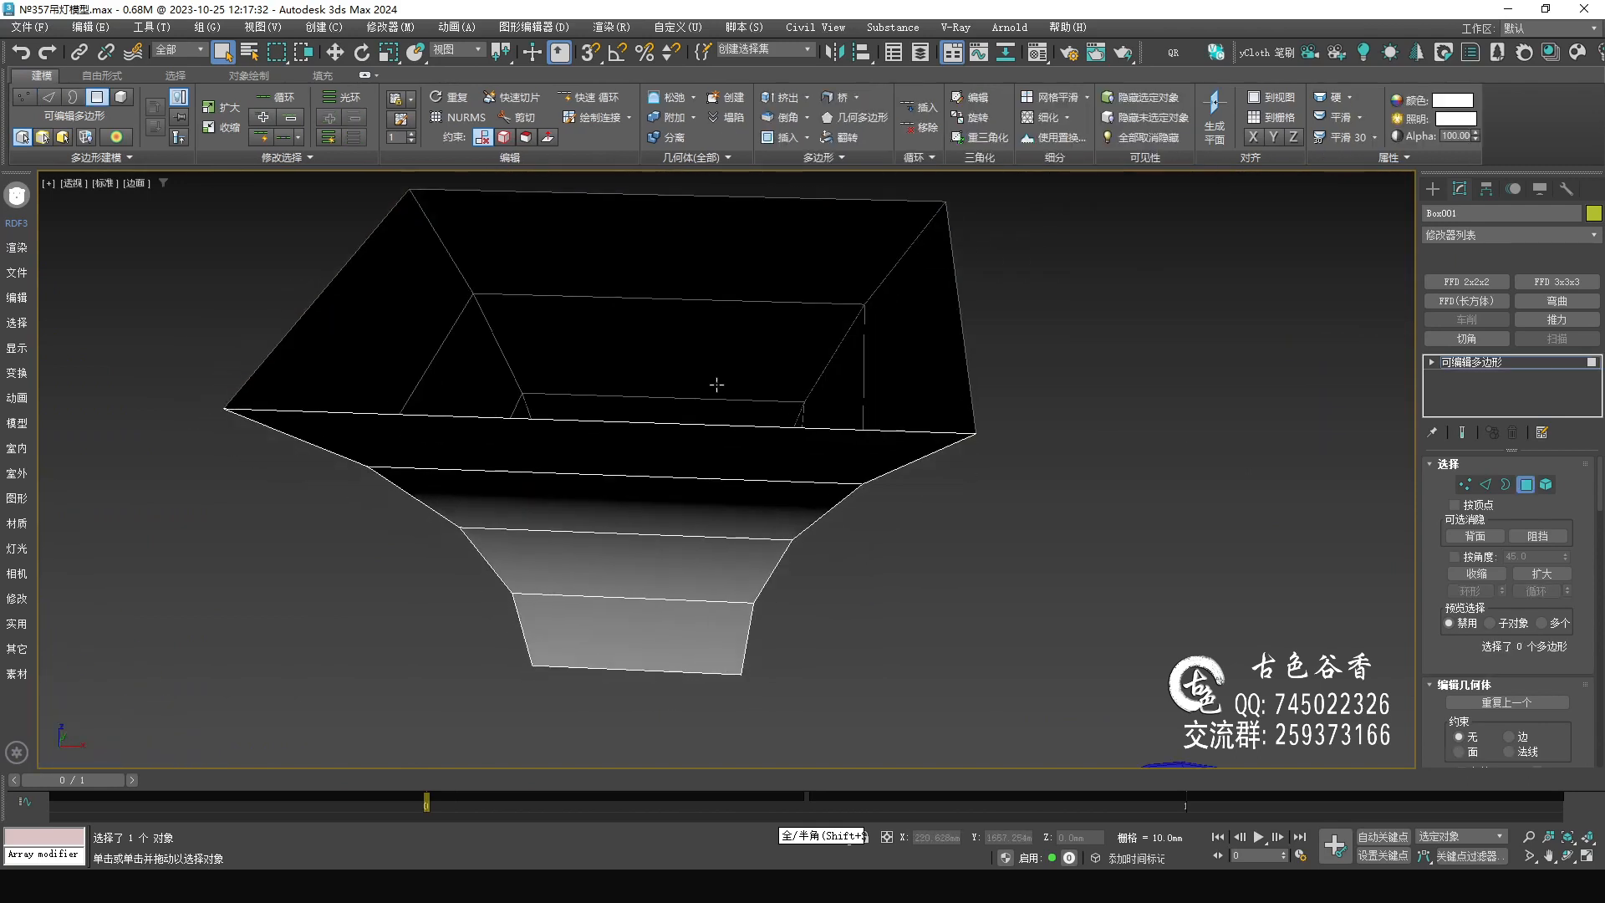
# Compare the open holder's profile with the reference lamp holder in the front view.
pyautogui.moveTo(695, 506); pyautogui.dragTo(688, 459)
pyautogui.keyDown('alt'); pyautogui.moveTo(695, 463); pyautogui.dragTo(702, 391, button='middle'); pyautogui.keyUp('alt')
pyautogui.hotkey('alt', 'w')
pyautogui.click(1003, 345)
pyautogui.hotkey('alt', 'w')
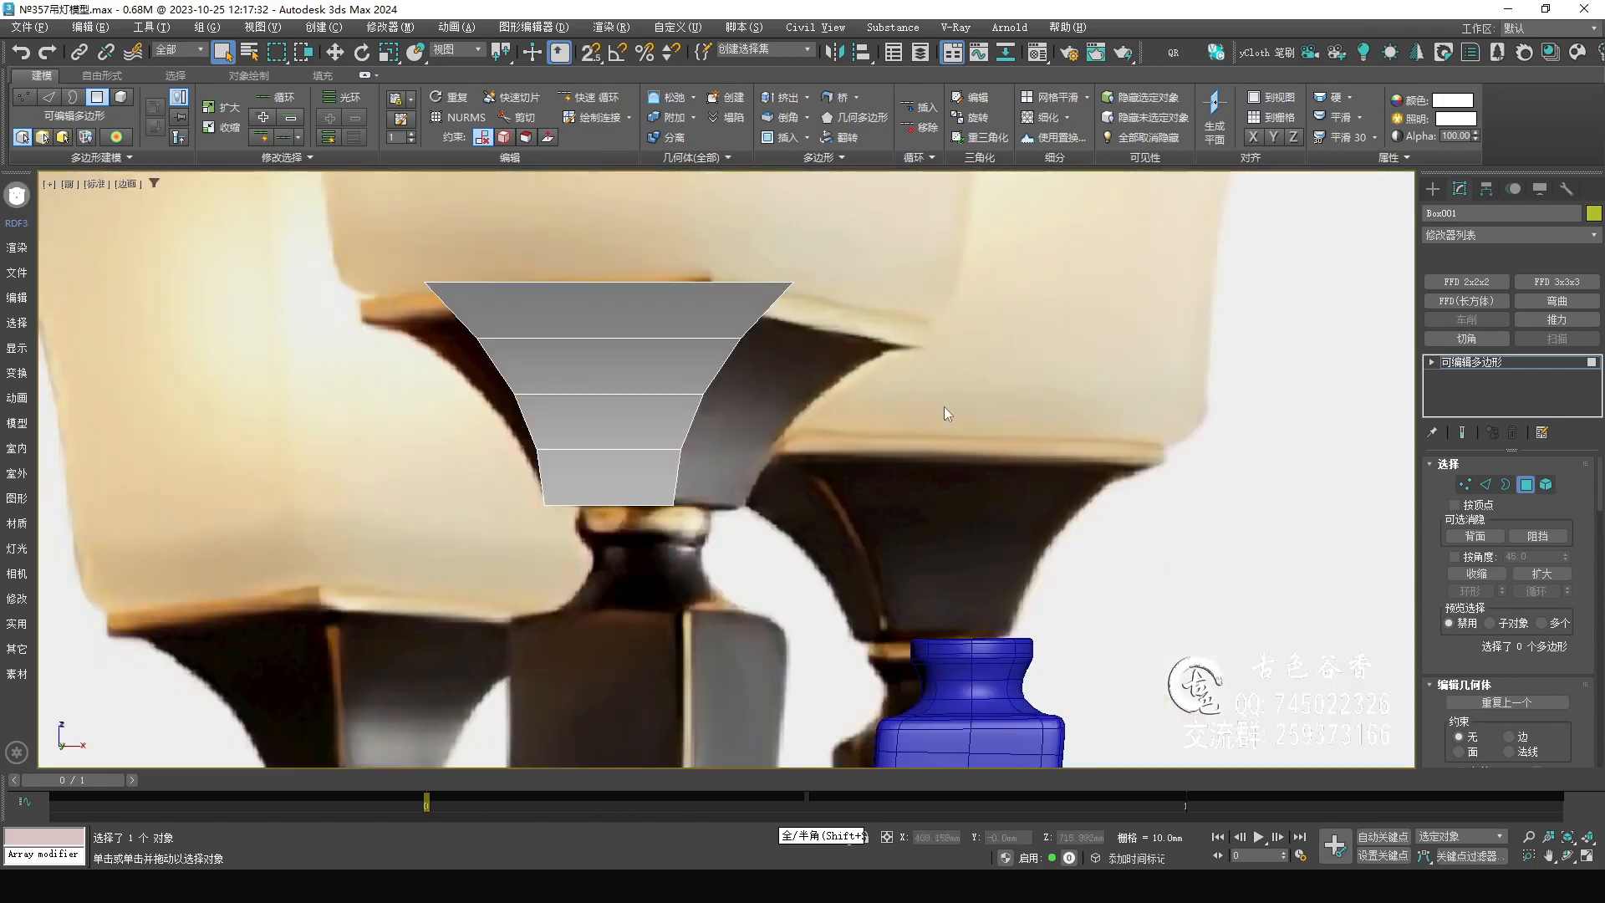
pyautogui.moveTo(809, 478); pyautogui.dragTo(851, 428, button='middle')
pyautogui.scroll(-8, 931, 469)
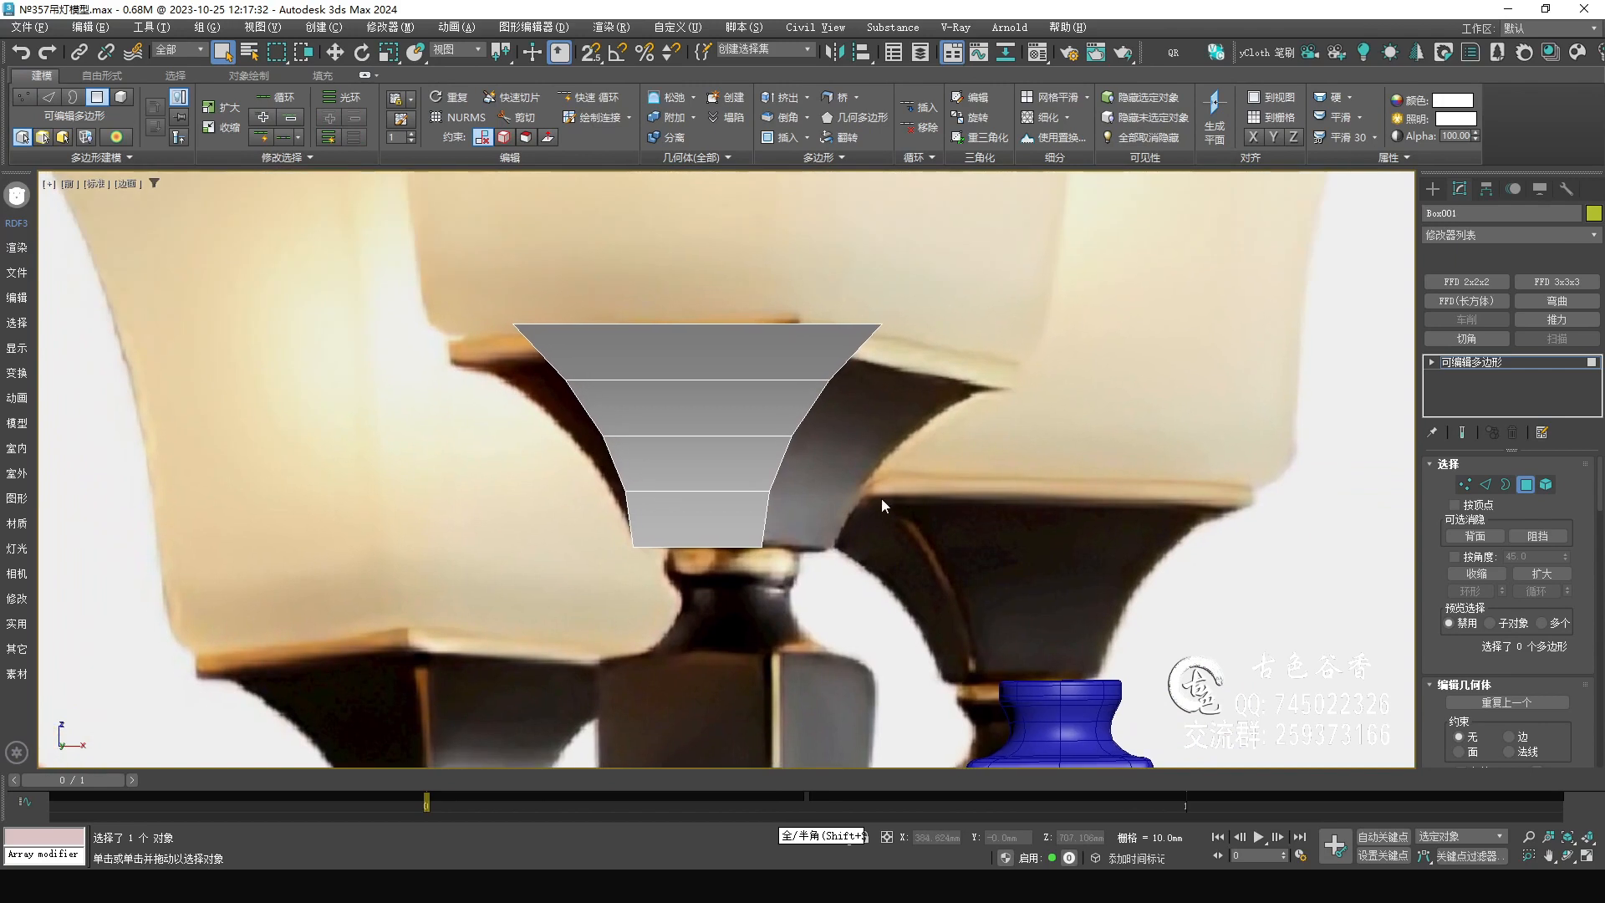
pyautogui.scroll(3, 783, 470)
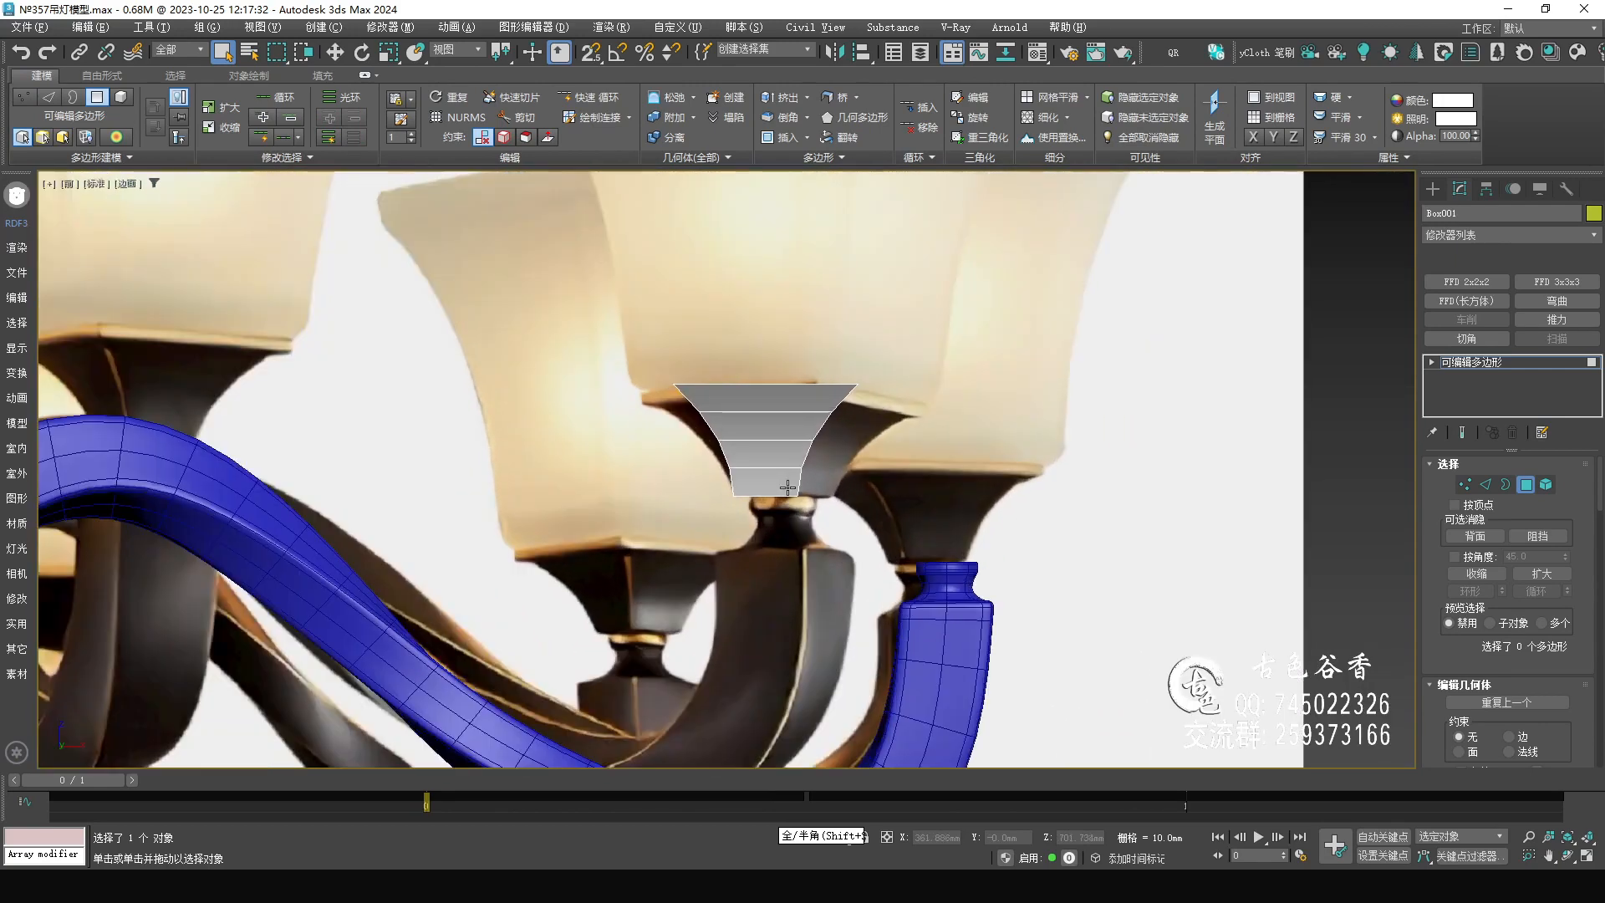
pyautogui.moveTo(790, 468); pyautogui.dragTo(788, 480, button='middle')
pyautogui.scroll(3, 792, 468)
# Add a Shell modifier to the open holder with a 3 mm inner and 0 mm outer amount, and collapse it to an editable poly.
pyautogui.hotkey('alt', 'w')
pyautogui.click(975, 566)
pyautogui.hotkey('alt', 'w')
pyautogui.keyDown('alt'); pyautogui.moveTo(845, 391); pyautogui.dragTo(828, 457, button='middle'); pyautogui.keyUp('alt')
pyautogui.hotkey('shift', 's')
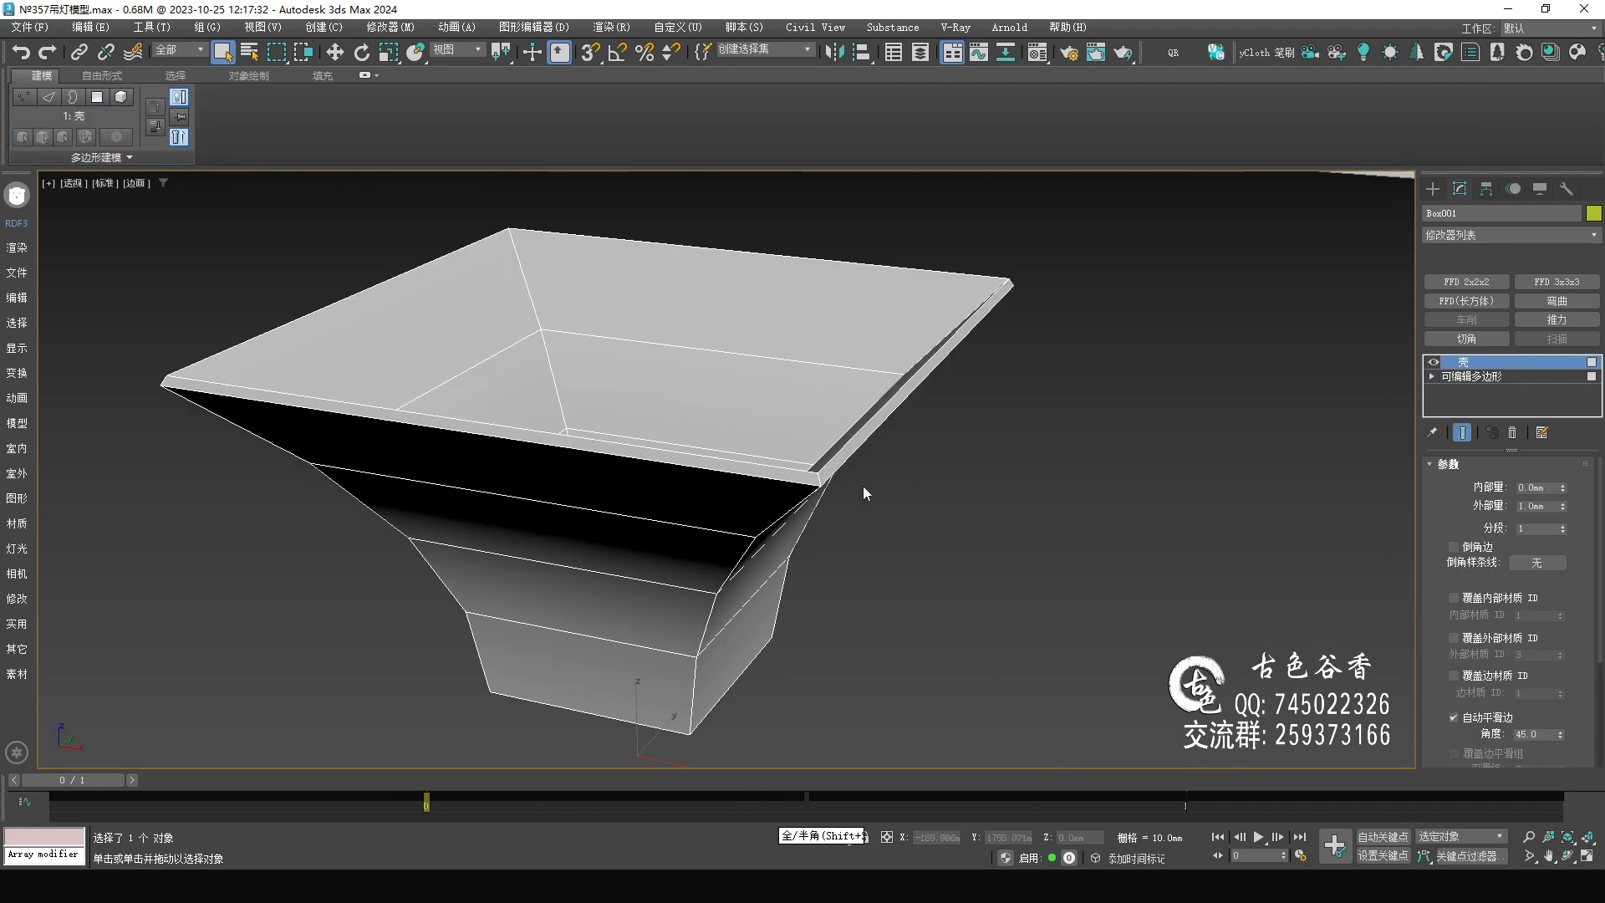
pyautogui.rightClick(1565, 507)
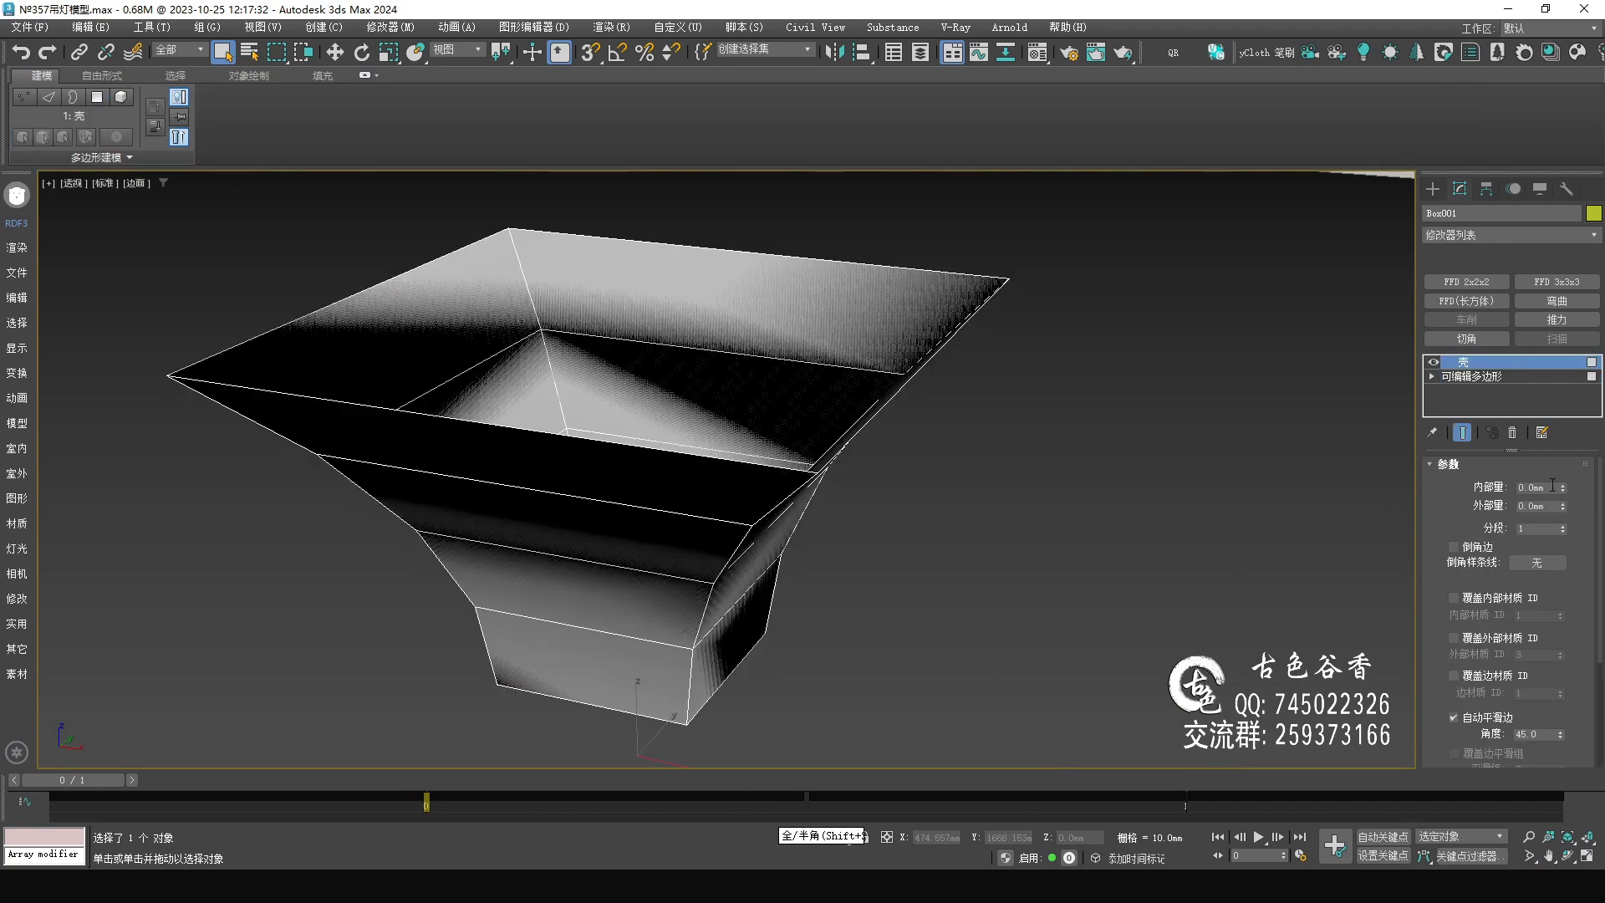
pyautogui.write('3')
pyautogui.press('Return')
pyautogui.keyDown('alt'); pyautogui.moveTo(813, 516); pyautogui.dragTo(741, 483, button='middle'); pyautogui.keyUp('alt')
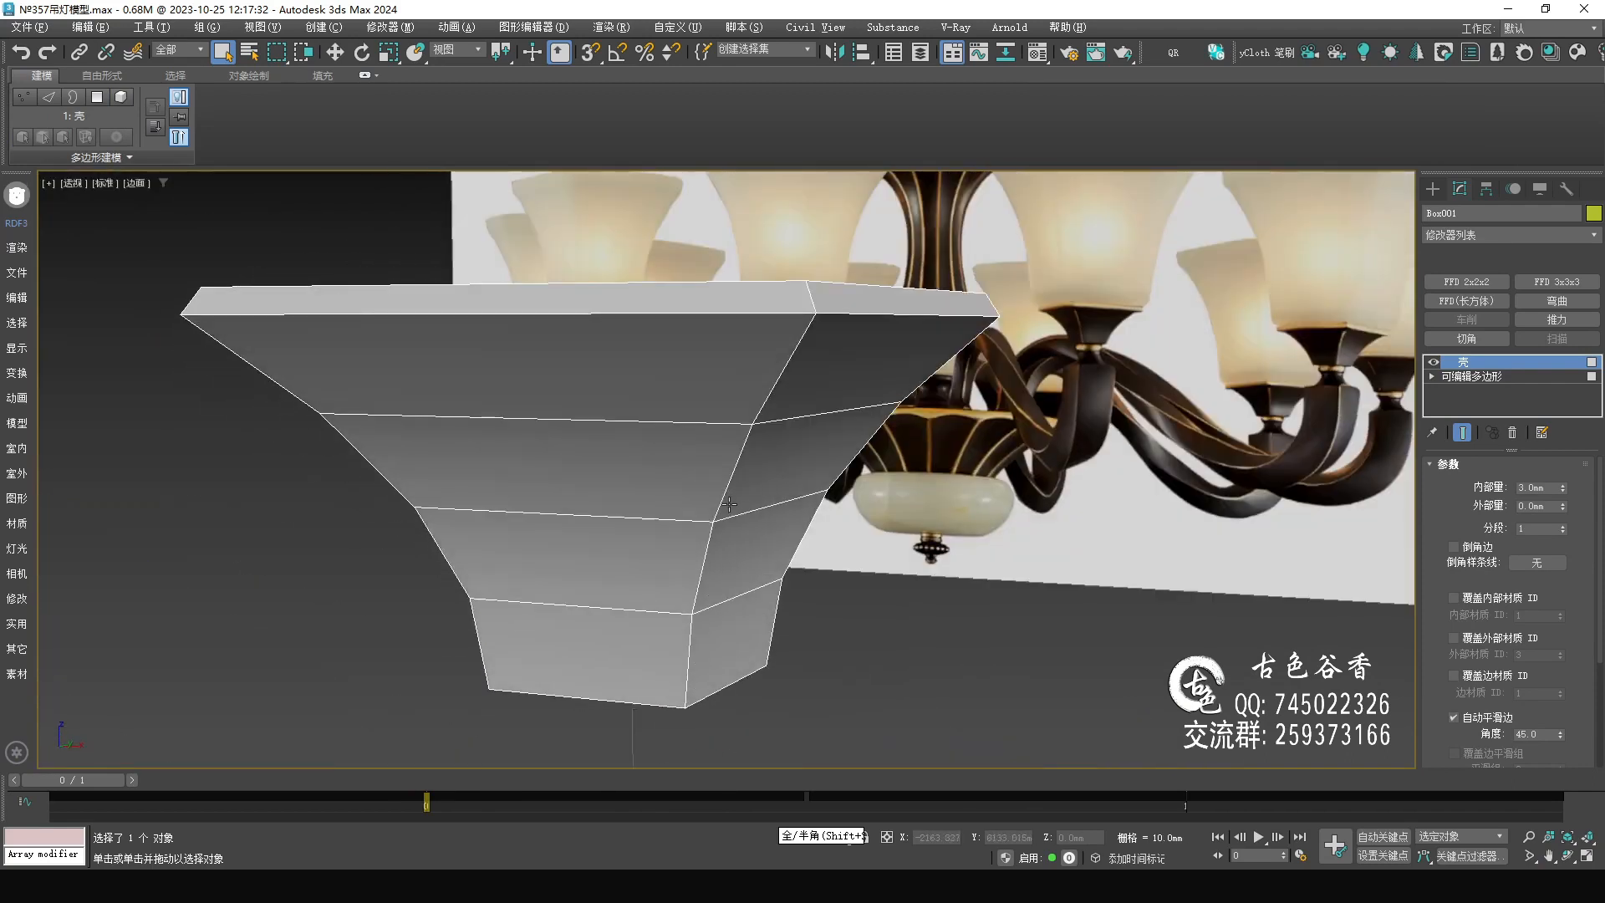
pyautogui.hotkey('alt', 'c')
pyautogui.moveTo(726, 588)
pyautogui.keyDown('alt'); pyautogui.mouseDown(button='middle')
pyautogui.moveTo(724, 548)
pyautogui.moveTo(723, 600)
pyautogui.mouseUp(button='middle'); pyautogui.keyUp('alt')
# Select the holder's inner and outer corner edges plus the edges around both faces of its base, and chamfer them by about 2.6 mm.
pyautogui.press('2')
pyautogui.doubleClick(815, 427)
pyautogui.keyDown('alt'); pyautogui.moveTo(815, 427); pyautogui.dragTo(730, 437, button='middle'); pyautogui.keyUp('alt')
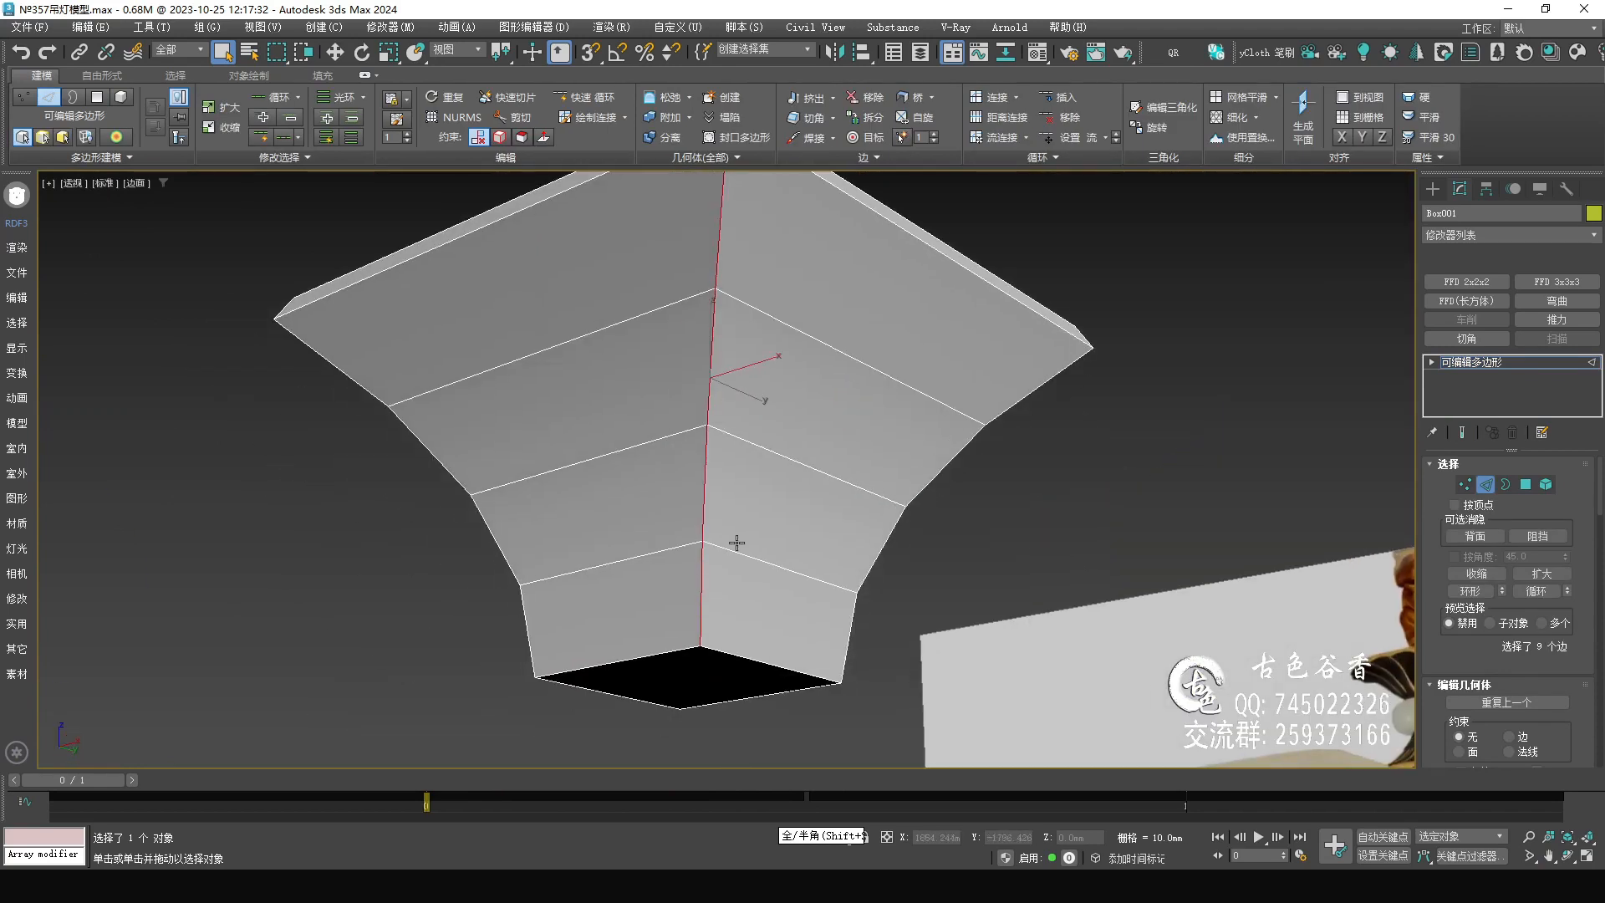
pyautogui.keyDown('ctrl'); pyautogui.click(741, 654); pyautogui.keyUp('ctrl')
pyautogui.keyDown('ctrl'); pyautogui.doubleClick(848, 646); pyautogui.keyUp('ctrl')
pyautogui.keyDown('ctrl'); pyautogui.click(770, 700); pyautogui.keyUp('ctrl')
pyautogui.keyDown('ctrl'); pyautogui.click(633, 701); pyautogui.keyUp('ctrl')
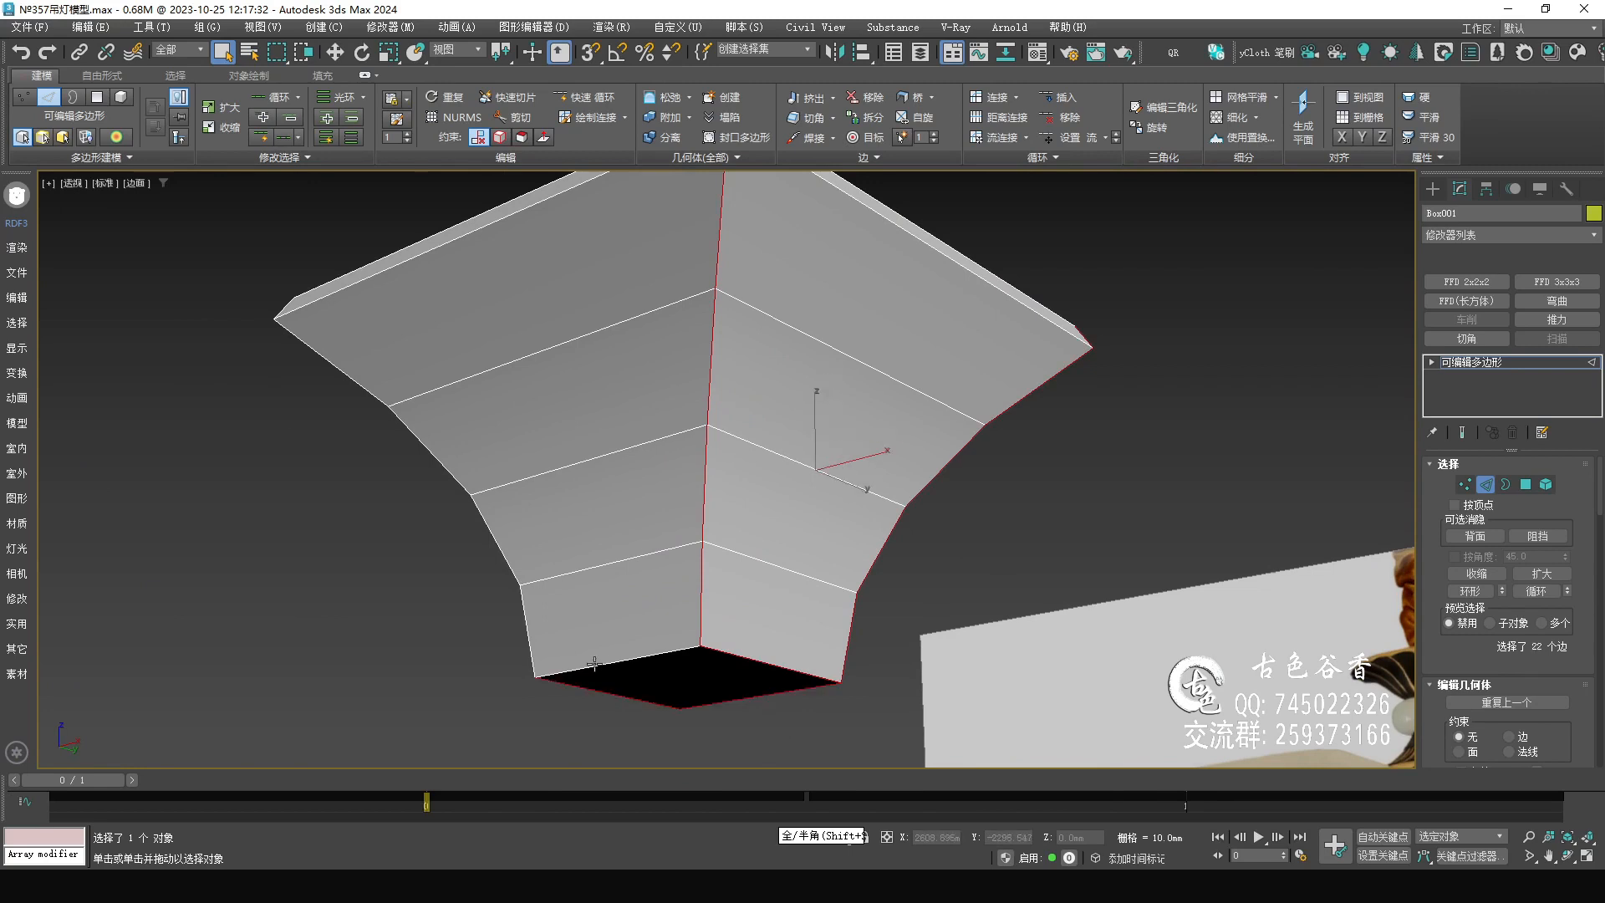
pyautogui.keyDown('alt'); pyautogui.moveTo(635, 619); pyautogui.dragTo(708, 499, button='middle'); pyautogui.keyUp('alt')
pyautogui.keyDown('ctrl'); pyautogui.click(690, 547); pyautogui.keyUp('ctrl')
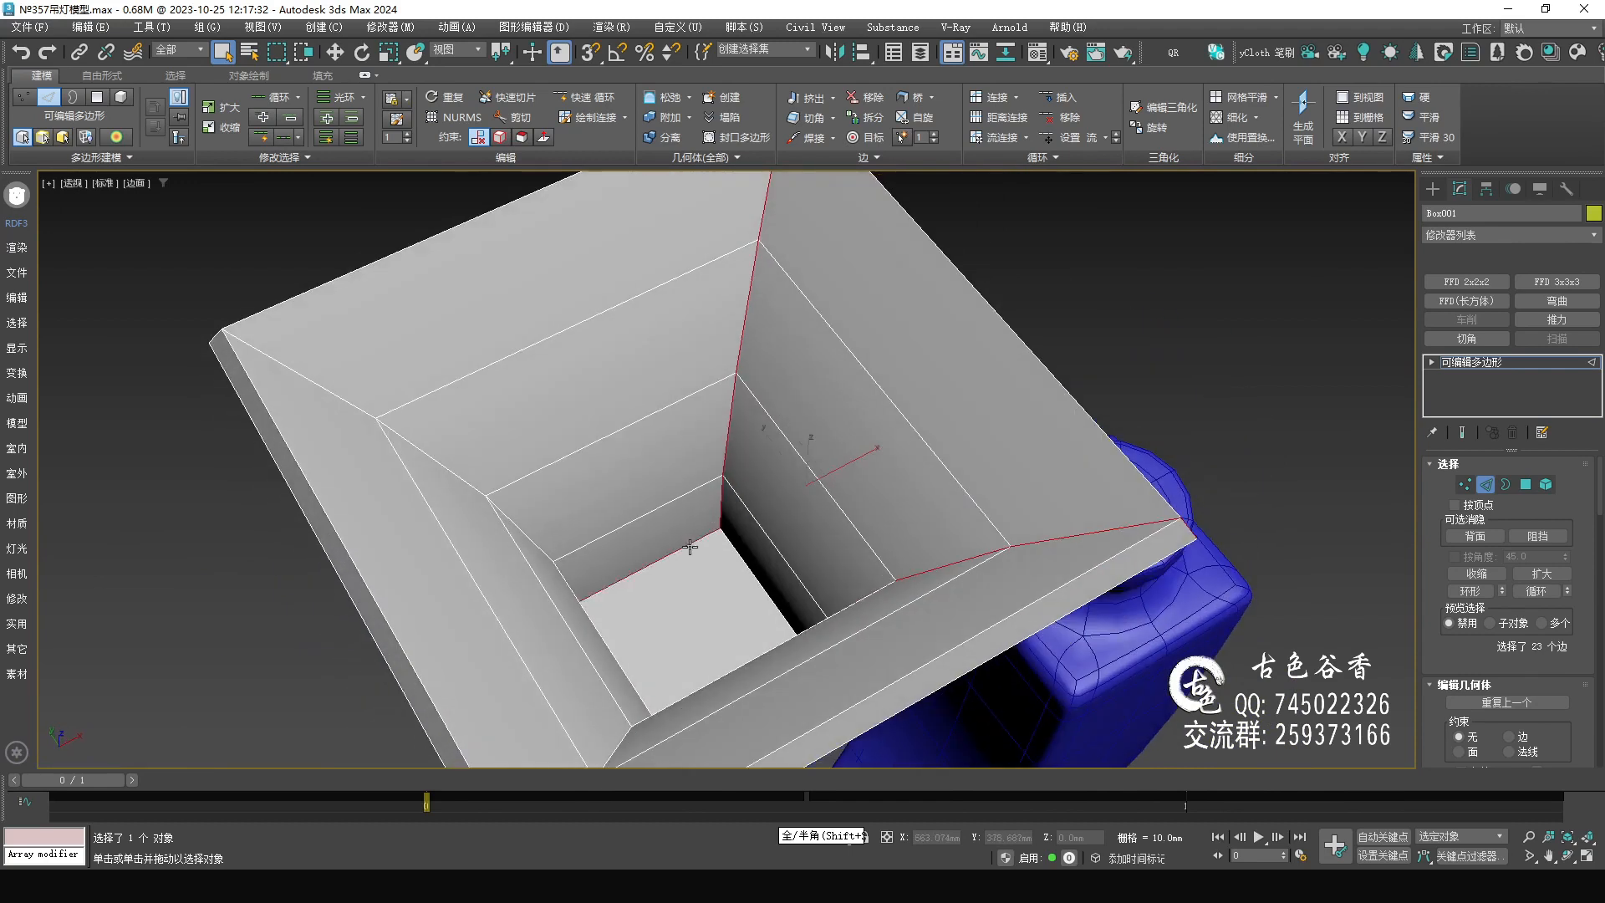
pyautogui.keyDown('ctrl'); pyautogui.click(752, 557); pyautogui.keyUp('ctrl')
pyautogui.keyDown('alt'); pyautogui.moveTo(751, 557); pyautogui.dragTo(590, 435, button='middle'); pyautogui.keyUp('alt')
pyautogui.keyDown('ctrl'); pyautogui.click(581, 398); pyautogui.keyUp('ctrl')
pyautogui.keyDown('ctrl'); pyautogui.doubleClick(581, 399); pyautogui.keyUp('ctrl')
pyautogui.keyDown('ctrl'); pyautogui.doubleClick(458, 565); pyautogui.keyUp('ctrl')
pyautogui.keyDown('alt'); pyautogui.moveTo(814, 575); pyautogui.dragTo(725, 439, button='middle'); pyautogui.keyUp('alt')
pyautogui.keyDown('ctrl'); pyautogui.click(731, 585); pyautogui.keyUp('ctrl')
pyautogui.keyDown('ctrl'); pyautogui.click(703, 466); pyautogui.keyUp('ctrl')
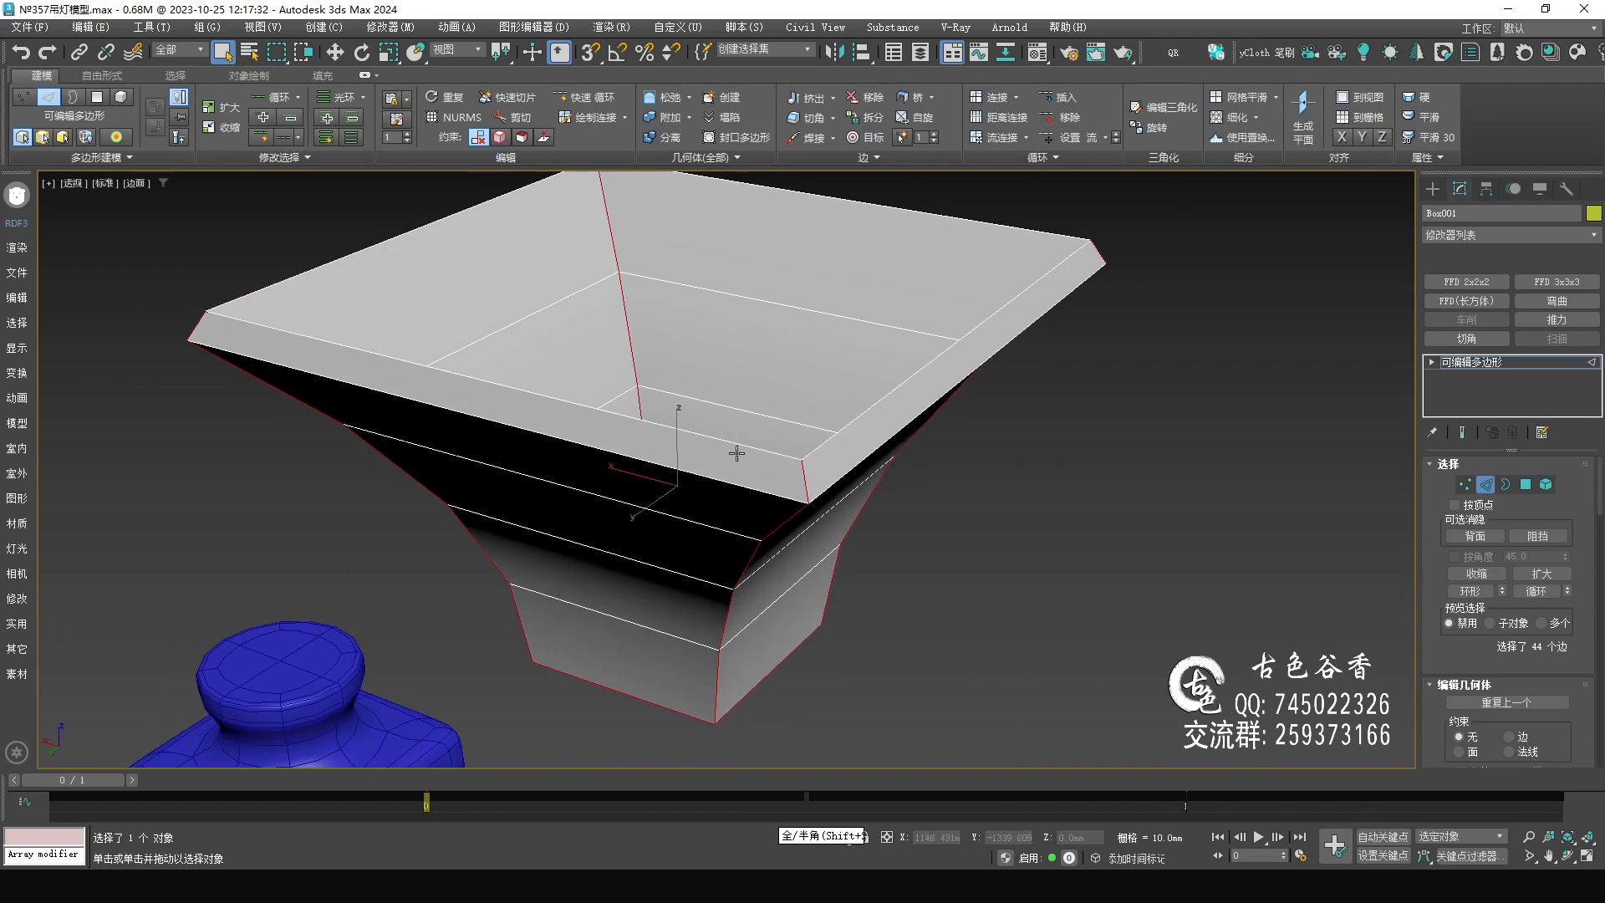
pyautogui.hotkey('ctrl', 'shift', 'c')
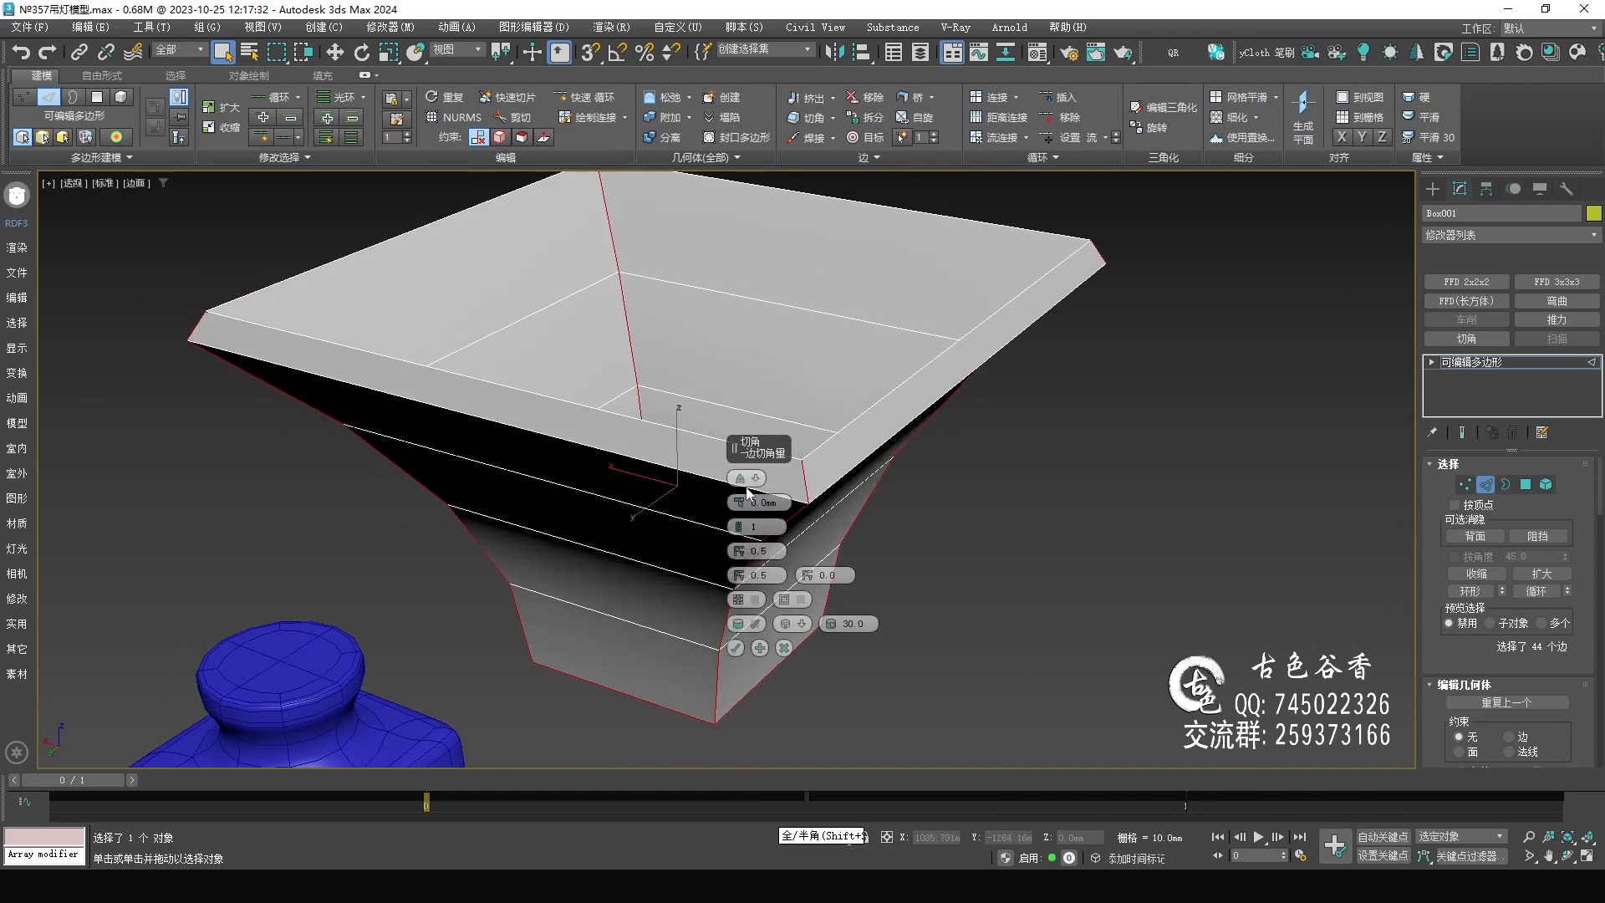
pyautogui.moveTo(740, 504); pyautogui.dragTo(735, 478)
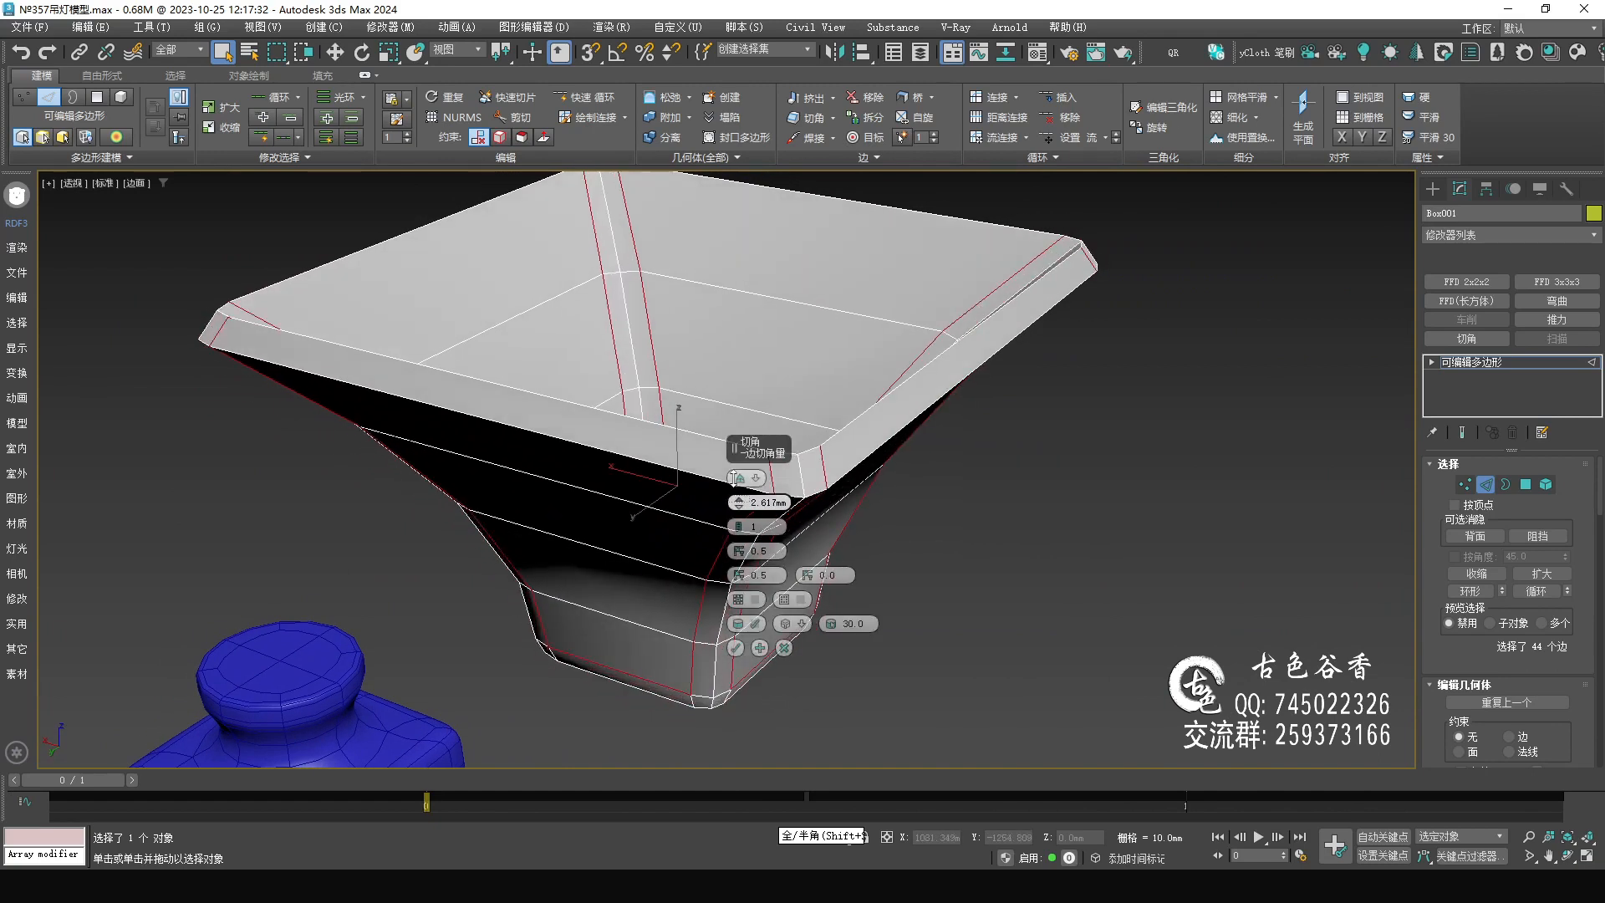
pyautogui.click(735, 648)
pyautogui.keyDown('alt'); pyautogui.moveTo(736, 649); pyautogui.dragTo(856, 499, button='middle'); pyautogui.keyUp('alt')
# Compare the chamfered holder with the reference and preview it with NURMS smoothing in the perspective view.
pyautogui.hotkey('alt', 'w')
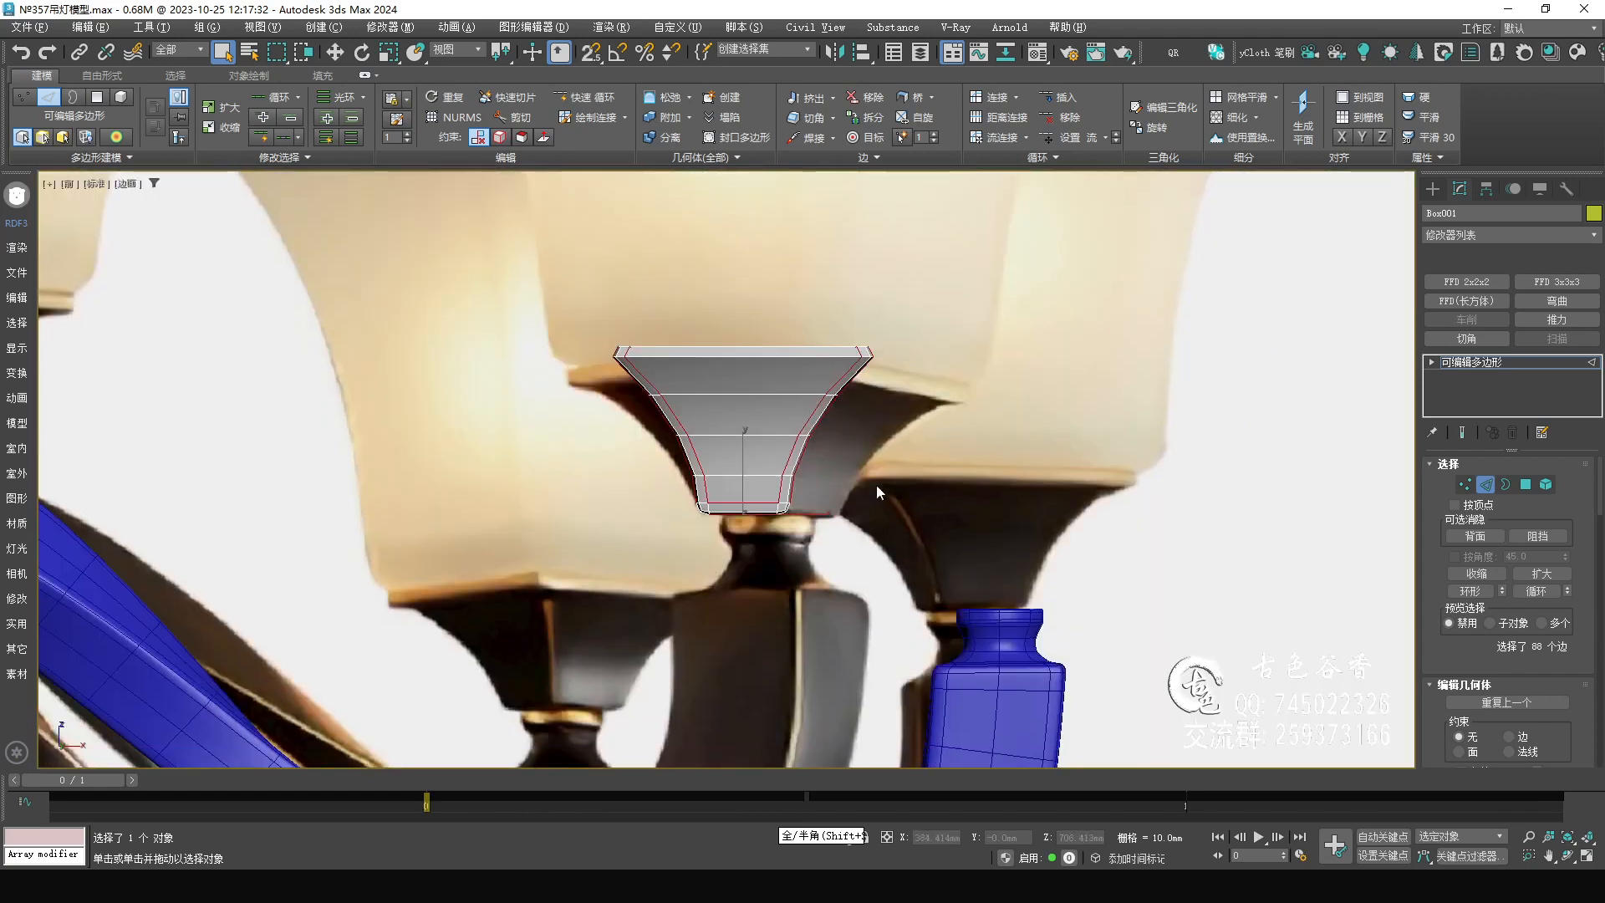
pyautogui.hotkey('alt', 'w')
pyautogui.hotkey('alt', 'w')
pyautogui.hotkey('ctrl', 'q')
pyautogui.keyDown('alt'); pyautogui.moveTo(810, 384); pyautogui.dragTo(953, 390, button='middle'); pyautogui.keyUp('alt')
pyautogui.hotkey('ctrl', 'q')
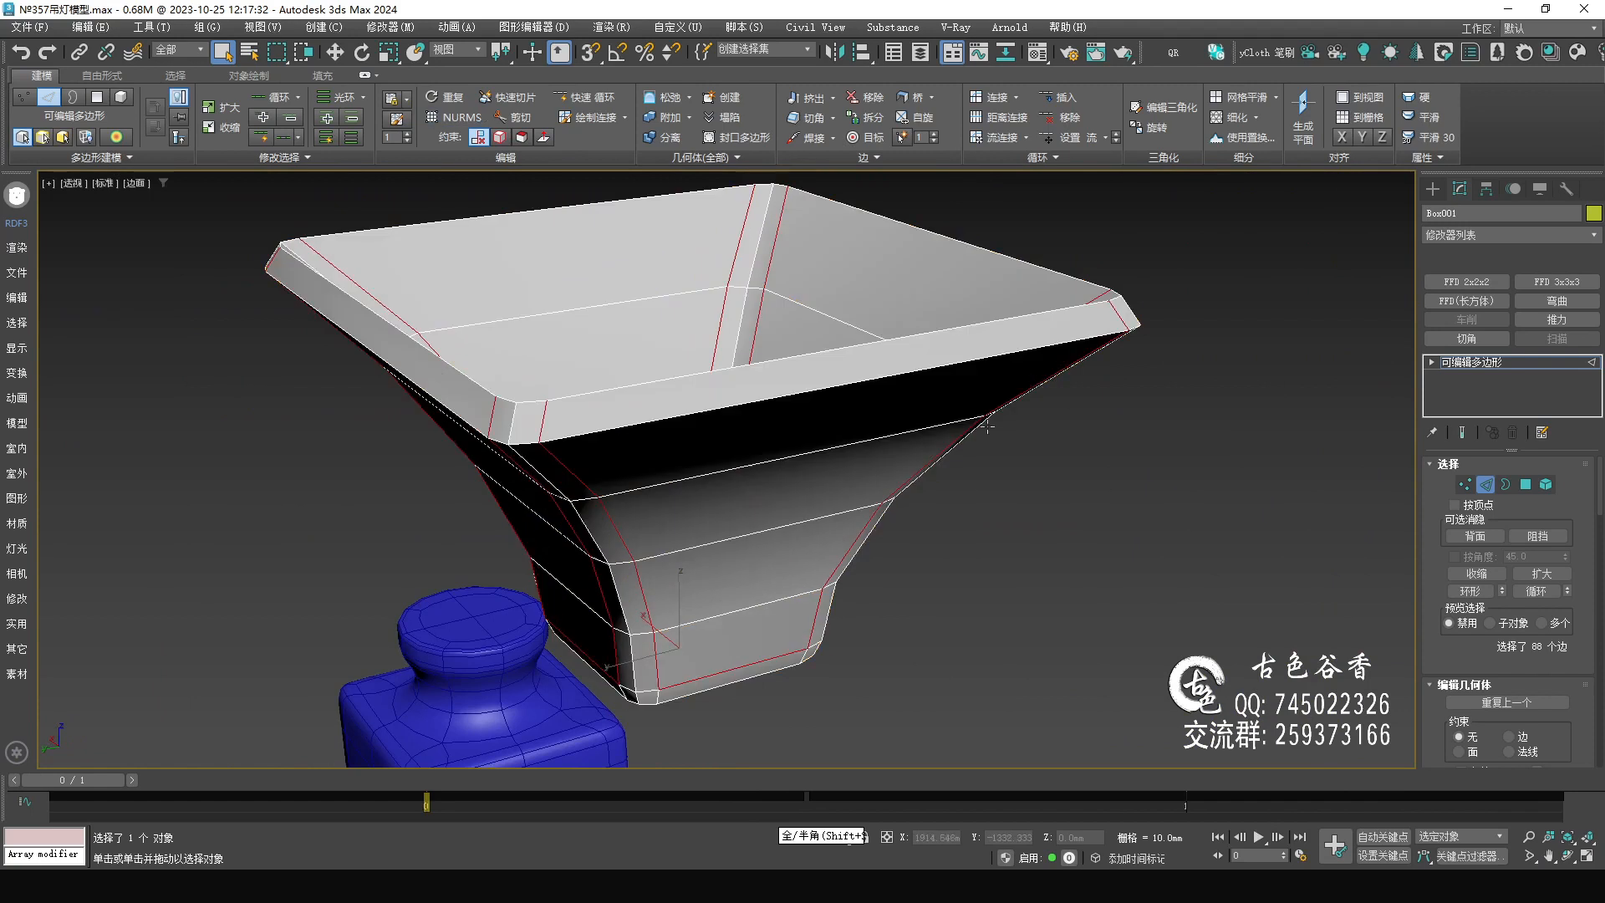
# Connect the side edges of the holder's top band with one segment, slid up close to the rim.
pyautogui.press('f')
pyautogui.scroll(4, 904, 428)
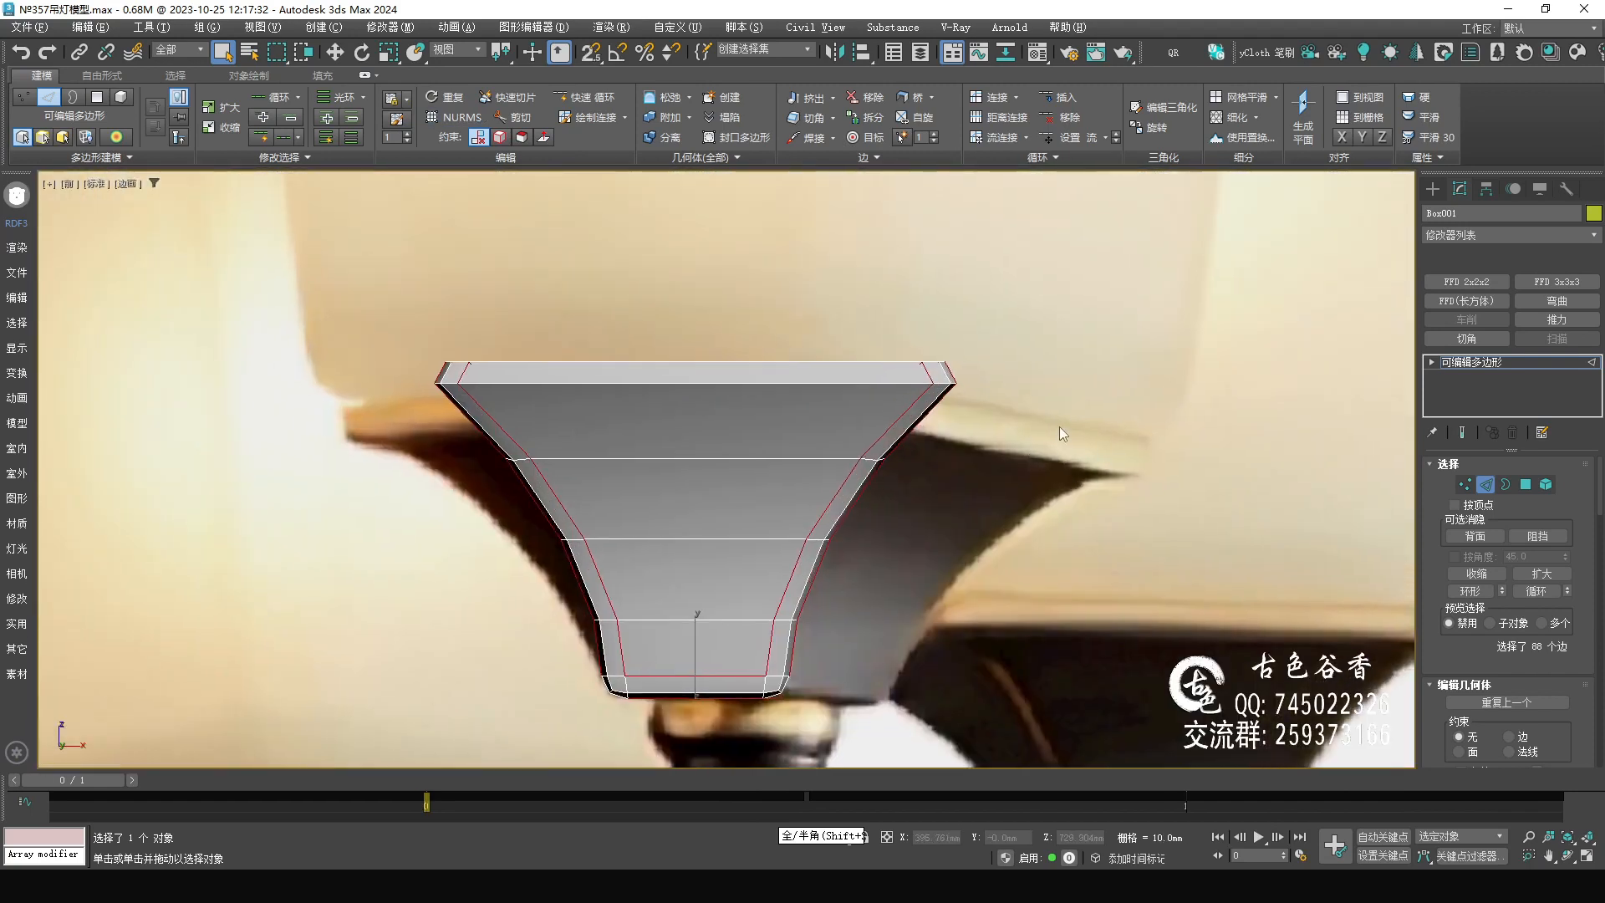
pyautogui.moveTo(365, 419); pyautogui.dragTo(364, 421)
pyautogui.scroll(2, 940, 428)
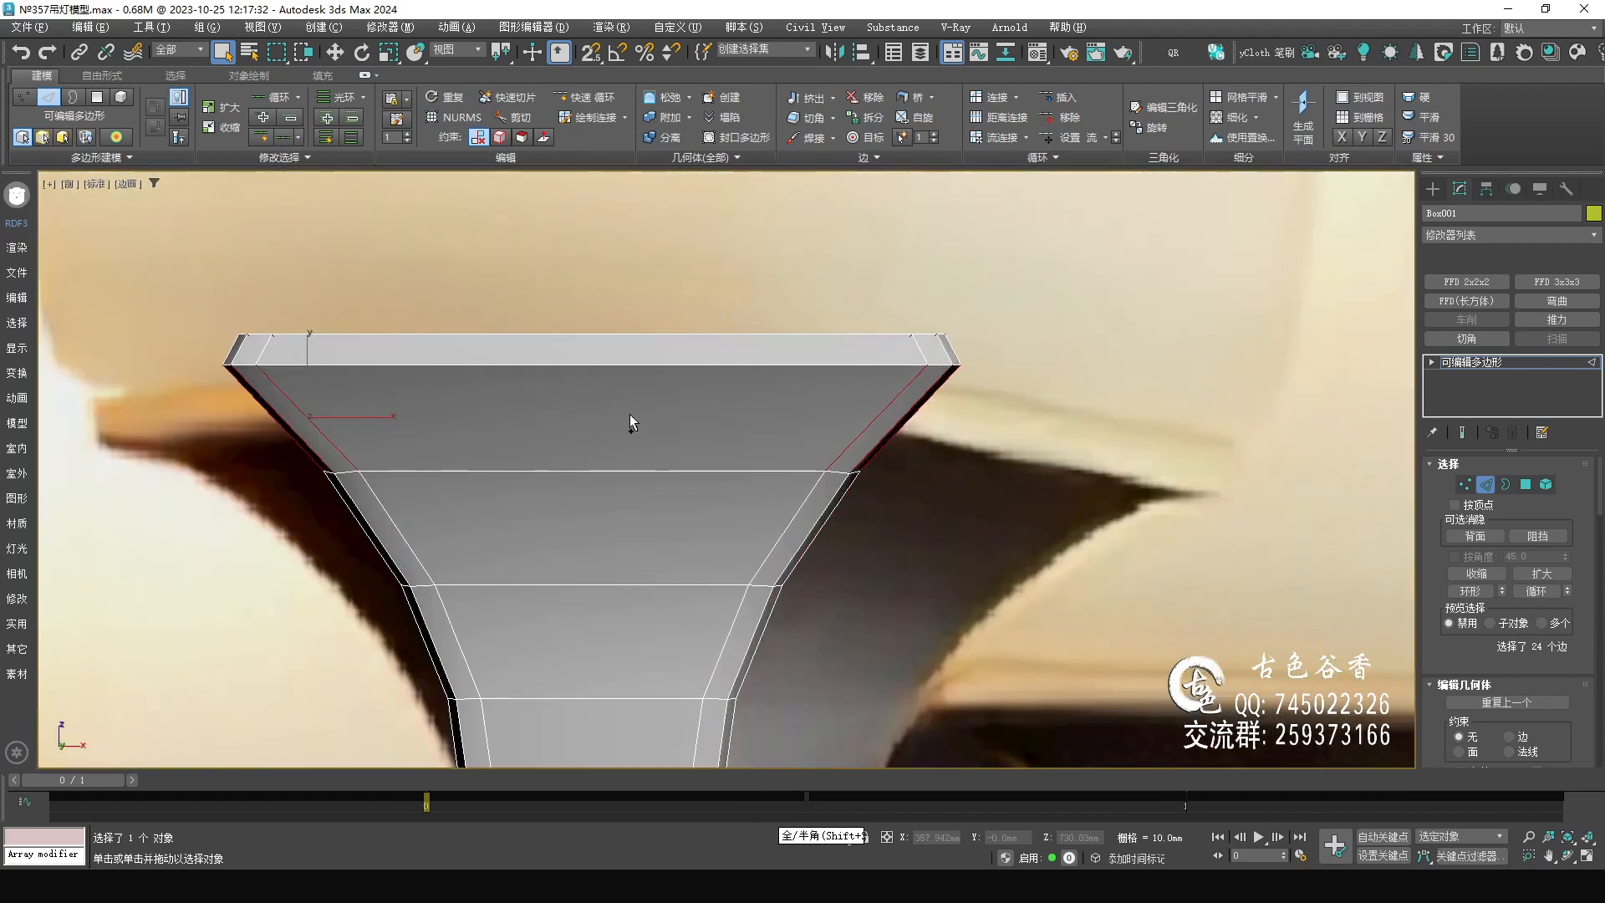
pyautogui.hotkey('ctrl', 'shift', 'e')
pyautogui.moveTo(738, 528); pyautogui.dragTo(744, 698)
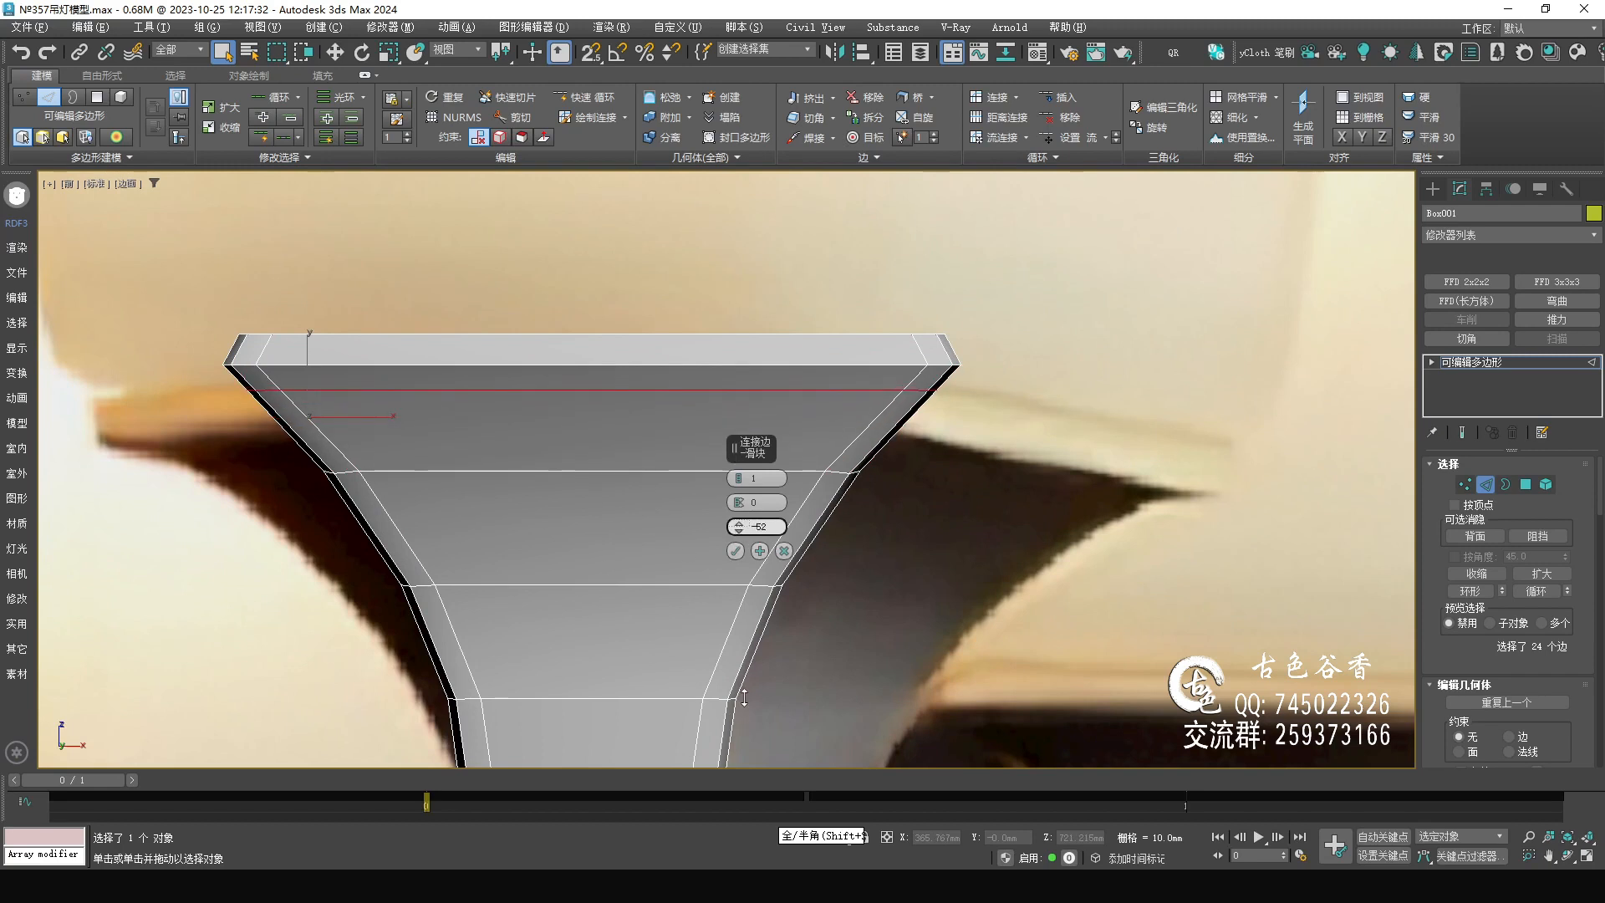
pyautogui.moveTo(739, 535); pyautogui.dragTo(738, 527)
pyautogui.click(736, 552)
pyautogui.scroll(-3, 781, 527)
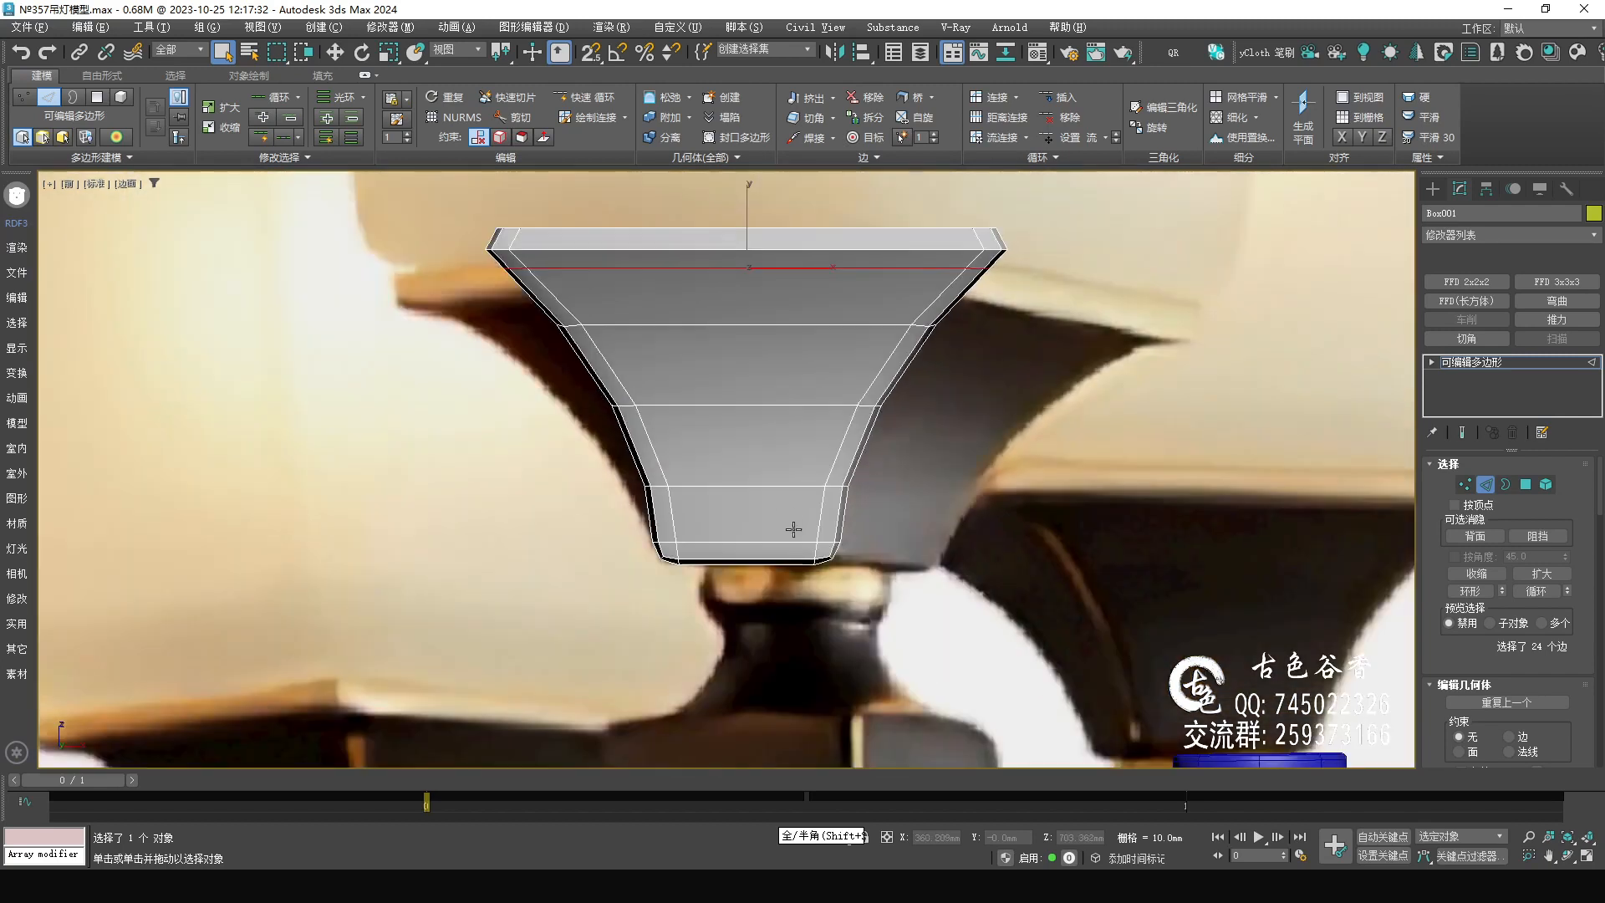
# Examine the holder's lower end in the perspective view with NURMS smoothing briefly enabled.
pyautogui.moveTo(1058, 550); pyautogui.dragTo(857, 435, button='middle')
pyautogui.hotkey('alt', 'w')
pyautogui.middleClick(951, 525)
pyautogui.hotkey('alt', 'w')
pyautogui.hotkey('ctrl', 'q')
pyautogui.moveTo(779, 525)
pyautogui.keyDown('alt'); pyautogui.mouseDown(button='middle')
pyautogui.moveTo(776, 465)
pyautogui.moveTo(774, 544)
pyautogui.mouseUp(button='middle'); pyautogui.keyUp('alt')
pyautogui.hotkey('ctrl', 'q')
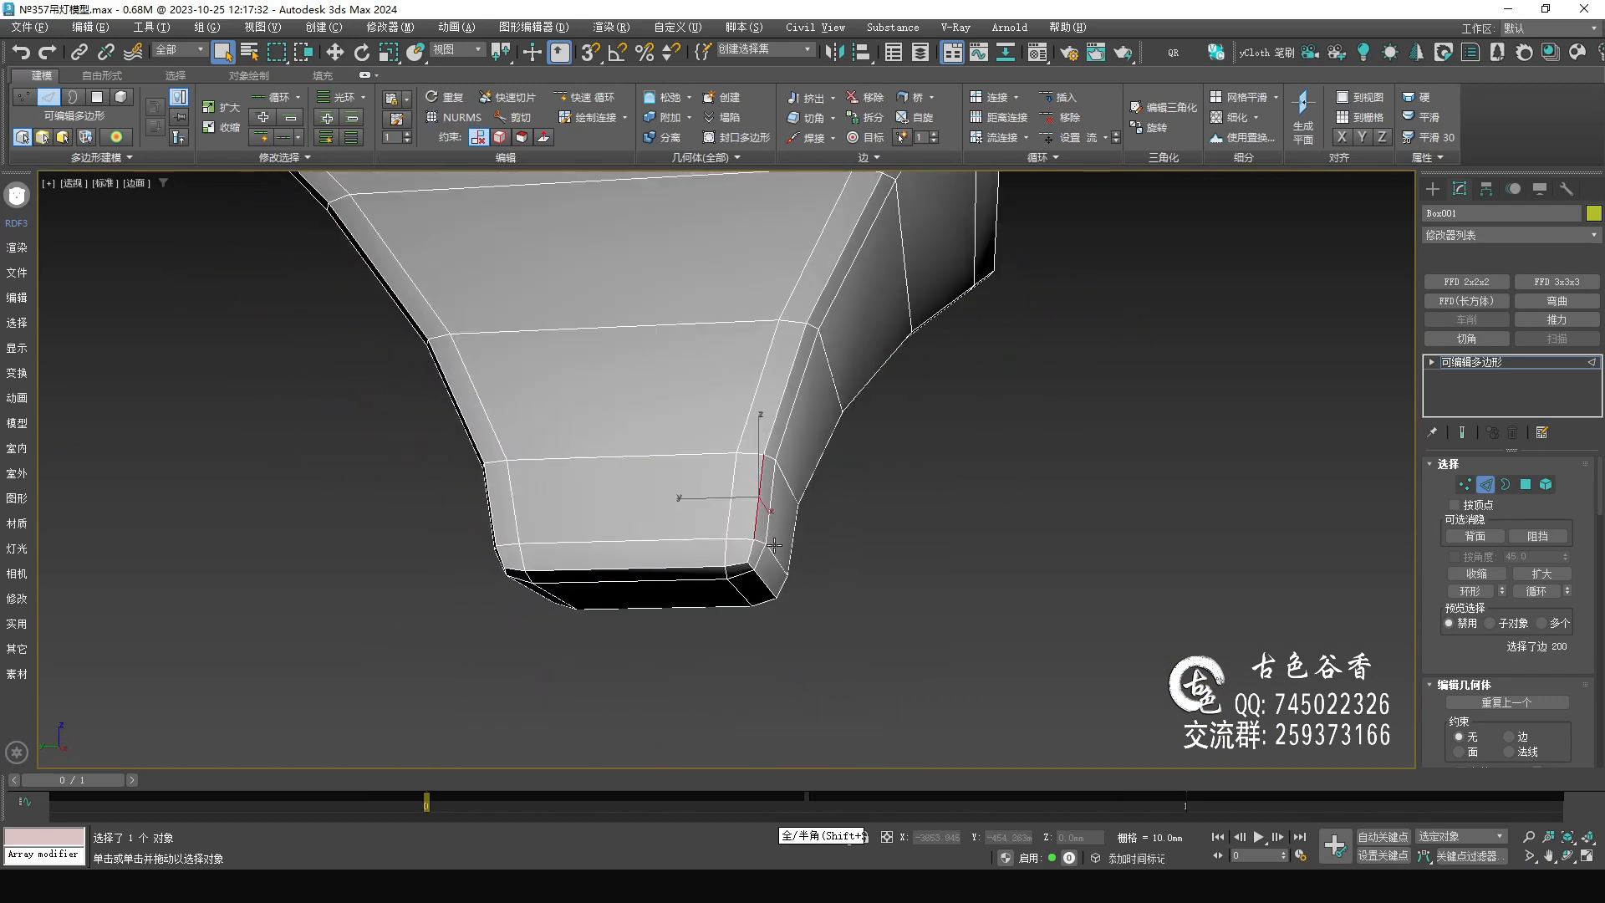
# Try to connect the edges crossing the holder's lowest side band with one segment at a slide of -60.
pyautogui.hotkey('alt', 'w')
pyautogui.middleClick(764, 456)
pyautogui.hotkey('alt', 'w')
pyautogui.scroll(2, 761, 502)
pyautogui.moveTo(517, 464); pyautogui.dragTo(518, 467)
pyautogui.hotkey('ctrl', 'shift', 'e')
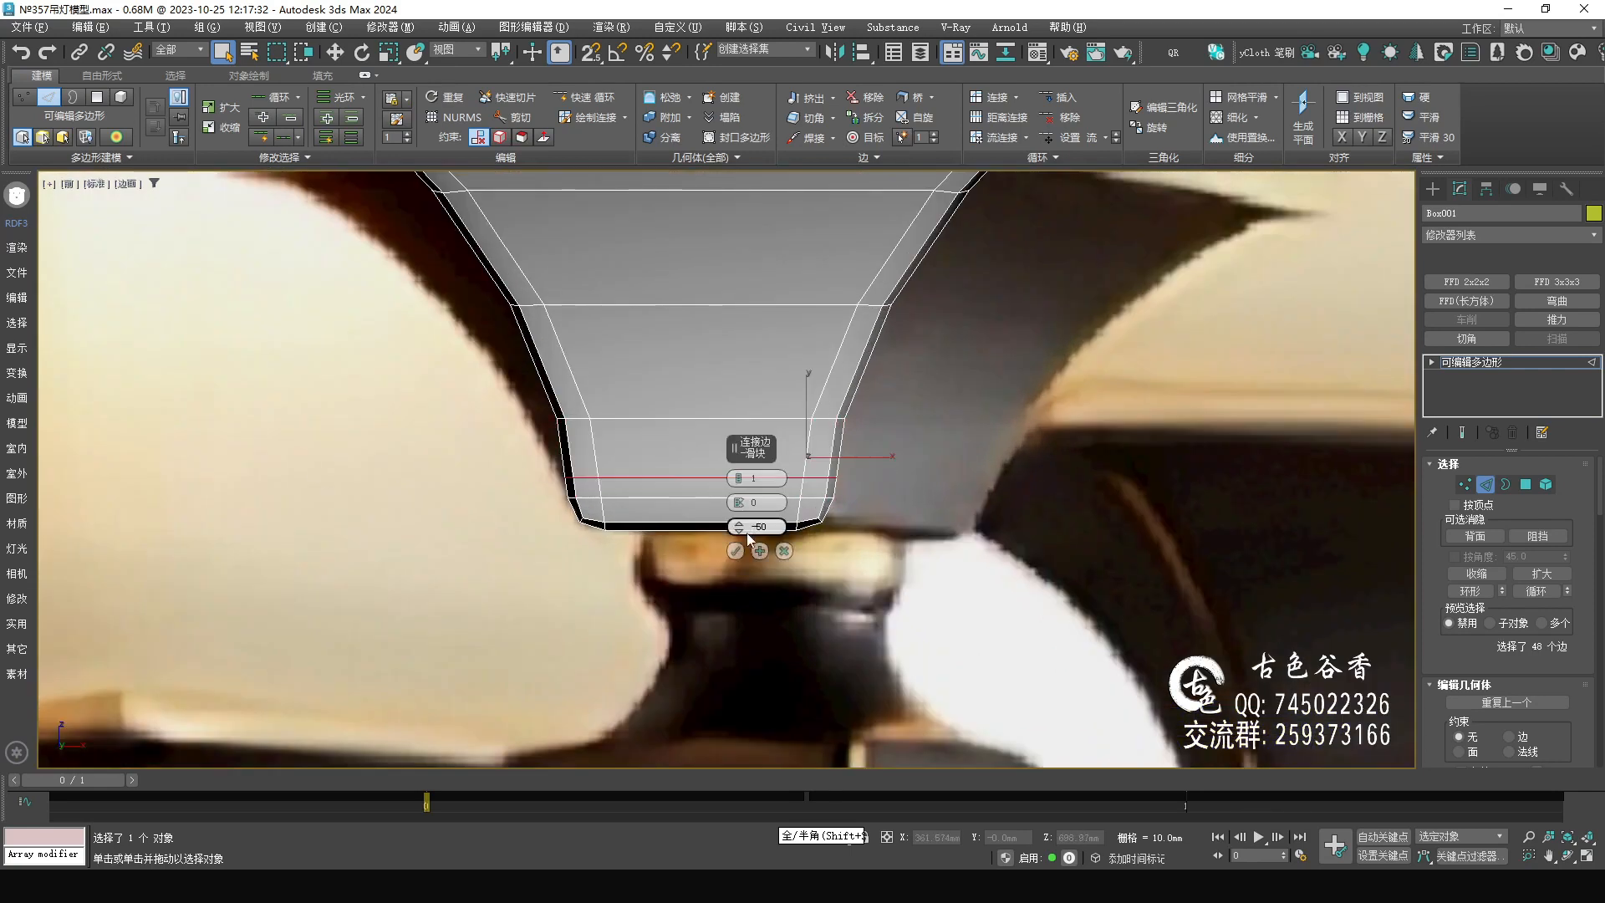
pyautogui.click(735, 552)
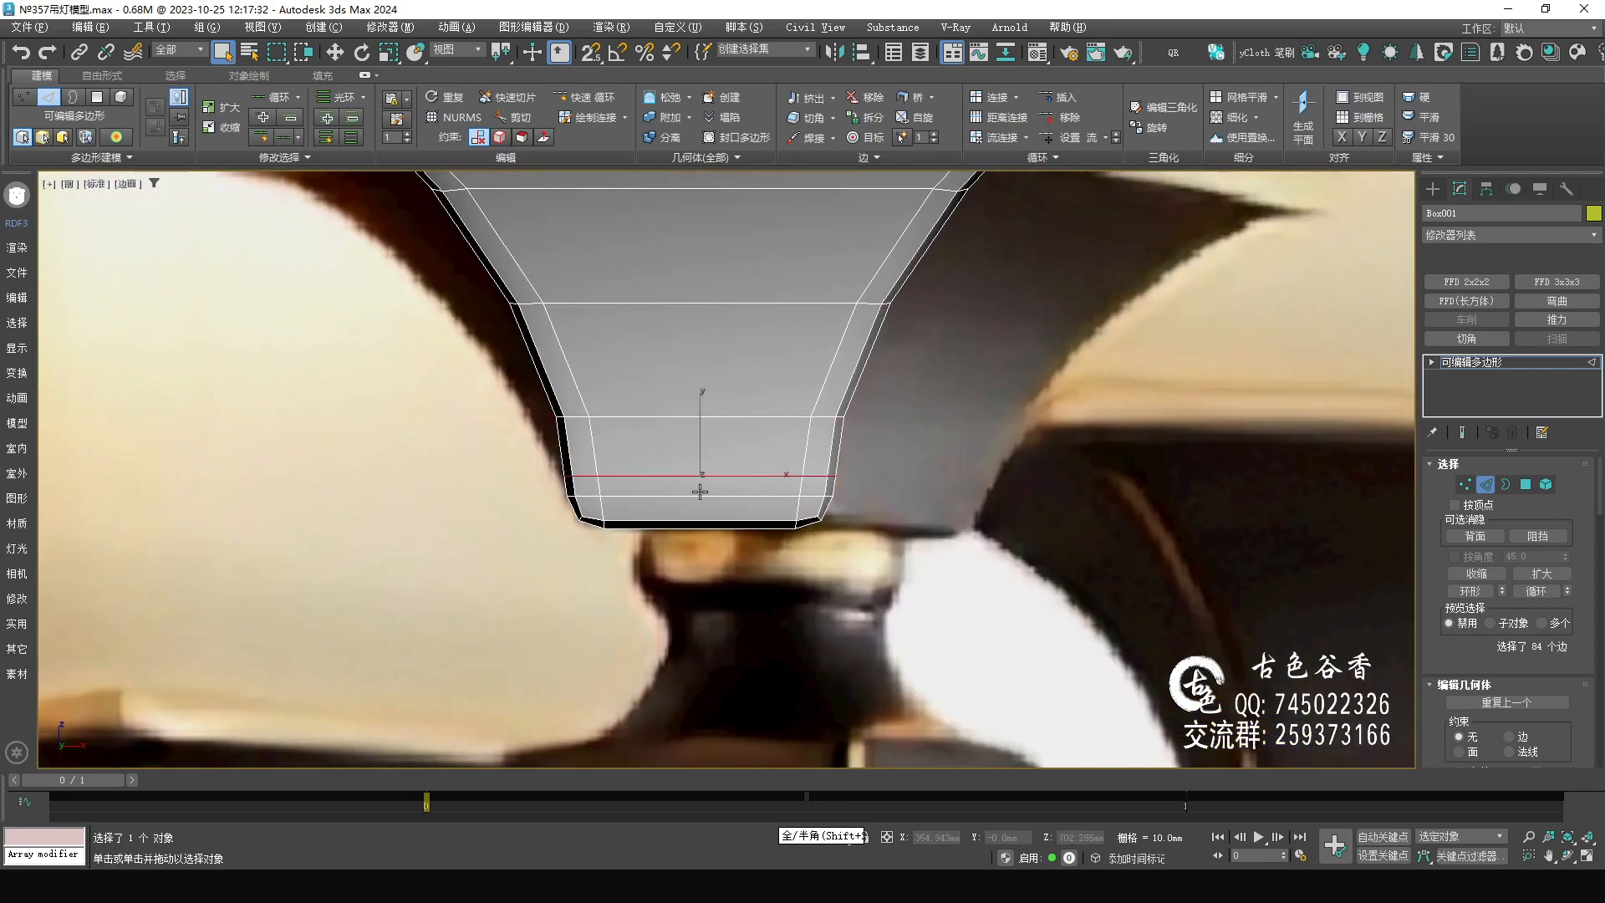
# Try to move the lowest side edge loop down toward the holder's base, and leave edge editing.
pyautogui.scroll(4, 699, 495)
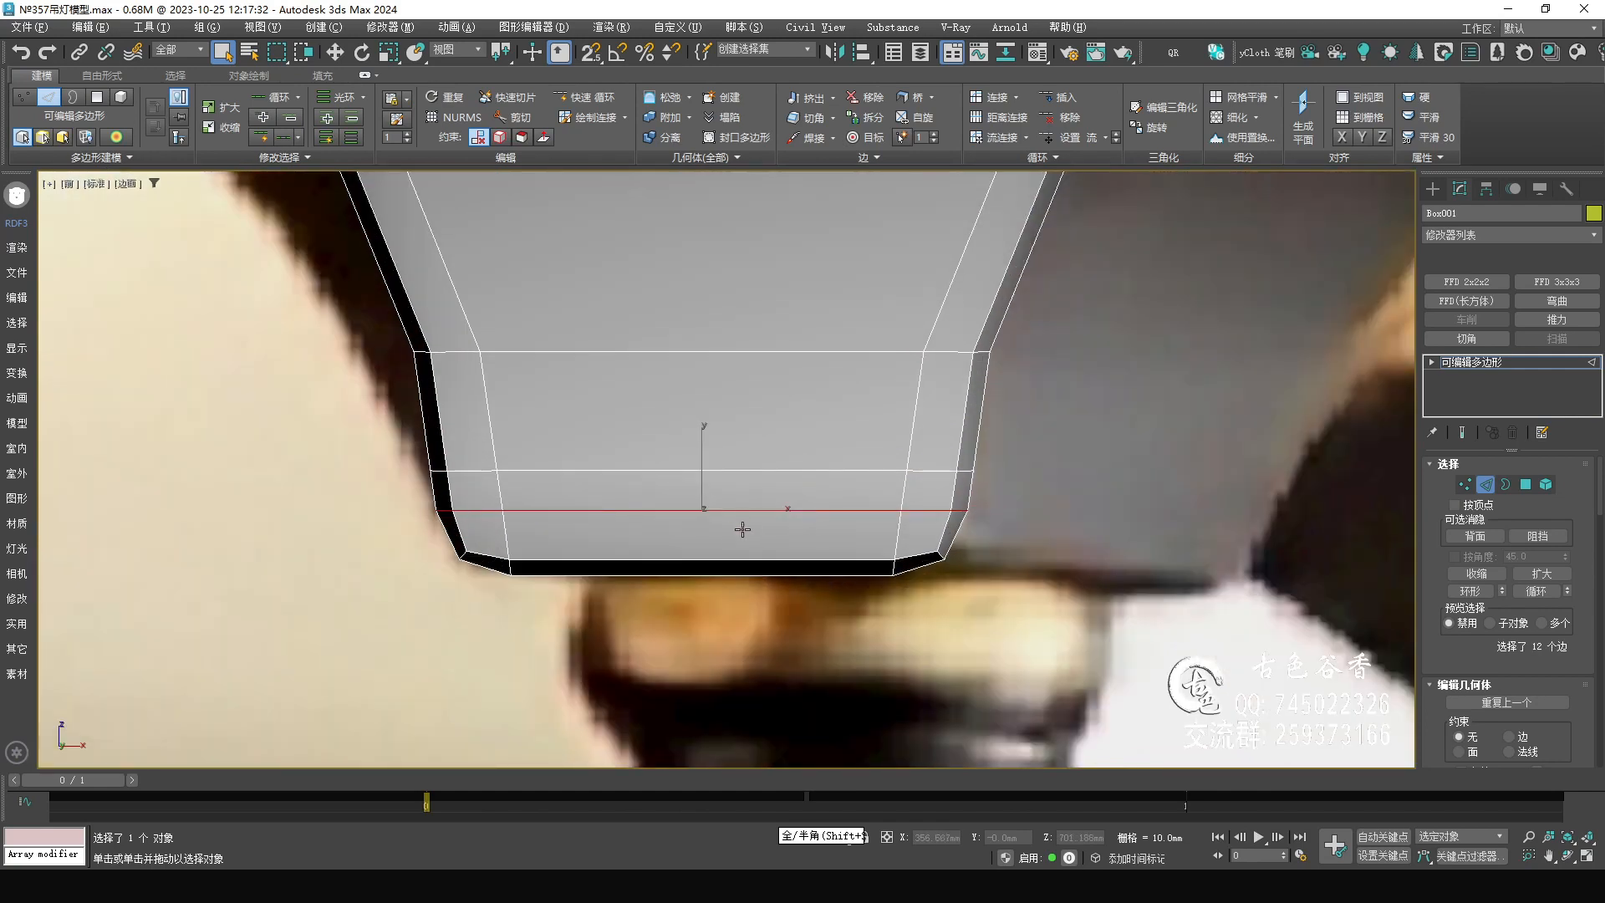
pyautogui.press('.')
pyautogui.press(',')
pyautogui.moveTo(699, 459); pyautogui.dragTo(699, 469)
pyautogui.click(1534, 360)
# Preview the whole holder with NURMS smoothing in the perspective view.
pyautogui.hotkey('alt', 'w')
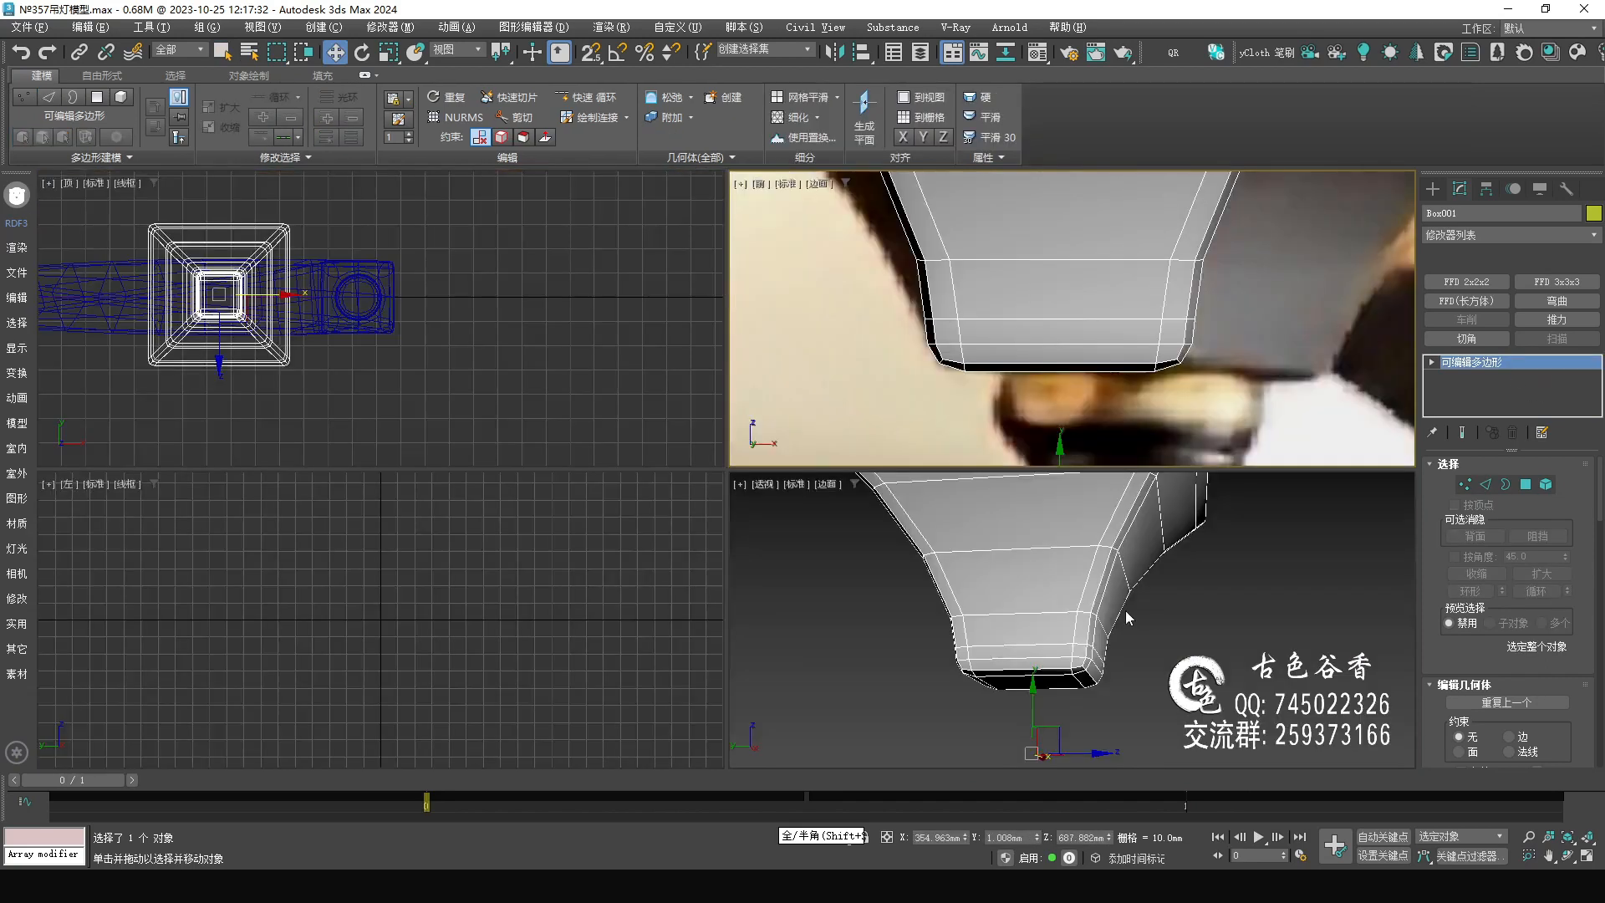
pyautogui.middleClick(1129, 614)
pyautogui.hotkey('alt', 'w')
pyautogui.hotkey('ctrl', 'q')
pyautogui.keyDown('alt'); pyautogui.moveTo(943, 579); pyautogui.dragTo(856, 544, button='middle'); pyautogui.keyUp('alt')
pyautogui.scroll(-5, 856, 548)
pyautogui.press('q')
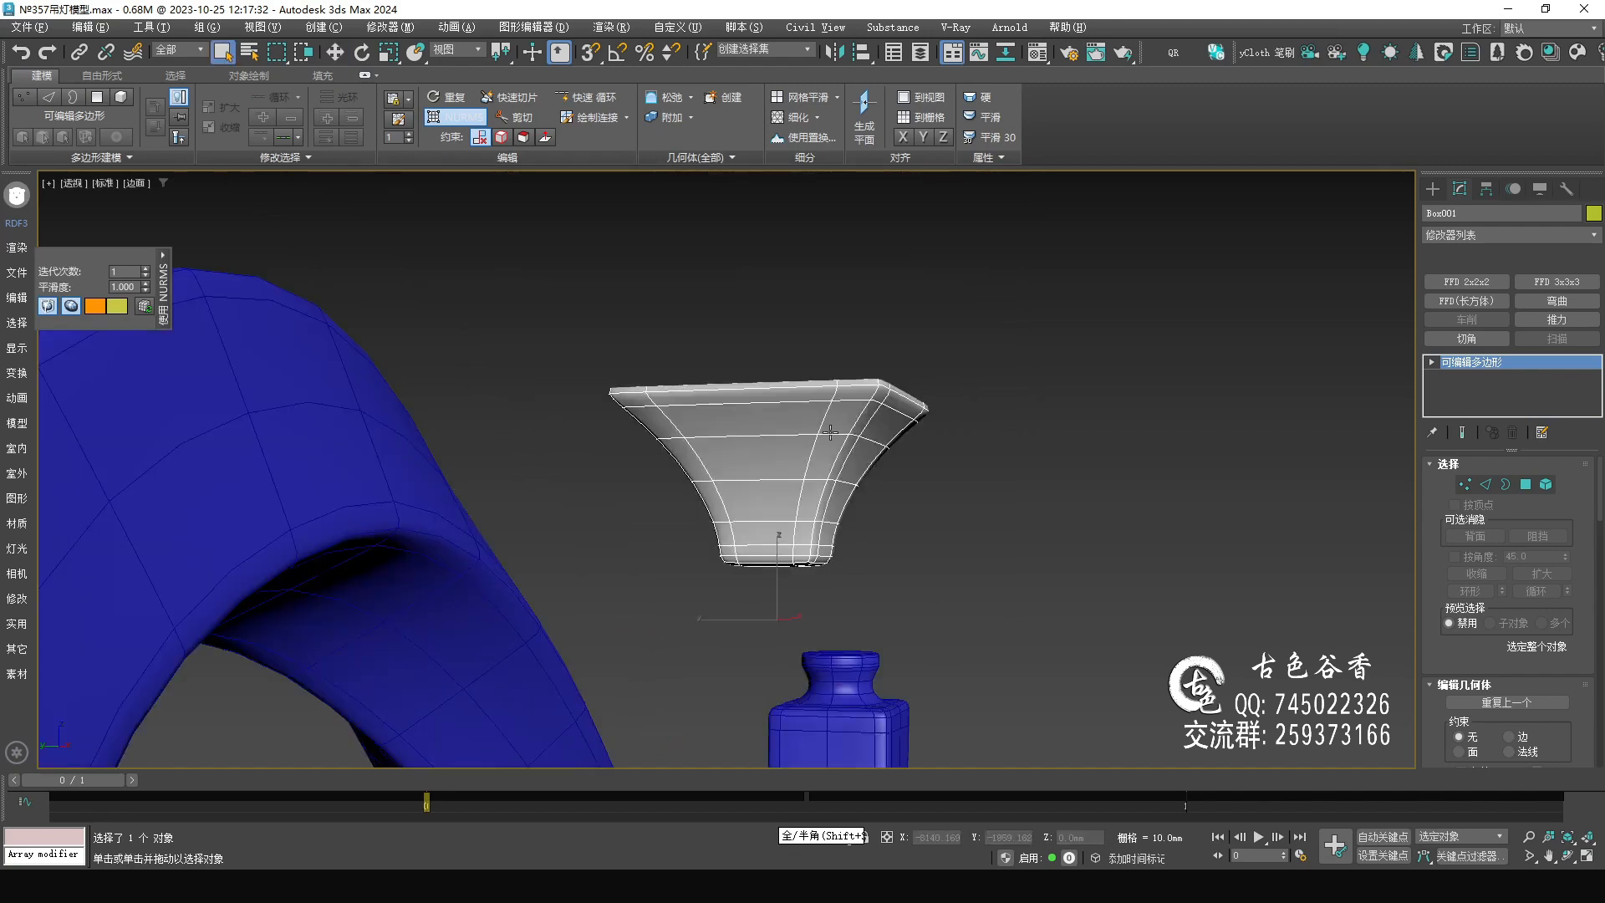
pyautogui.keyDown('alt'); pyautogui.moveTo(806, 465); pyautogui.dragTo(778, 517, button='middle'); pyautogui.keyUp('alt')
# Turn off the smoothing and examine the mesh edges around the corners inside the holder's base.
pyautogui.click(1071, 493)
pyautogui.scroll(3, 757, 457)
pyautogui.keyDown('alt'); pyautogui.moveTo(757, 457); pyautogui.dragTo(860, 510, button='middle'); pyautogui.keyUp('alt')
pyautogui.click(930, 402)
pyautogui.click(930, 402)
pyautogui.hotkey('ctrl', 'q')
pyautogui.scroll(4, 772, 533)
pyautogui.scroll(3, 780, 563)
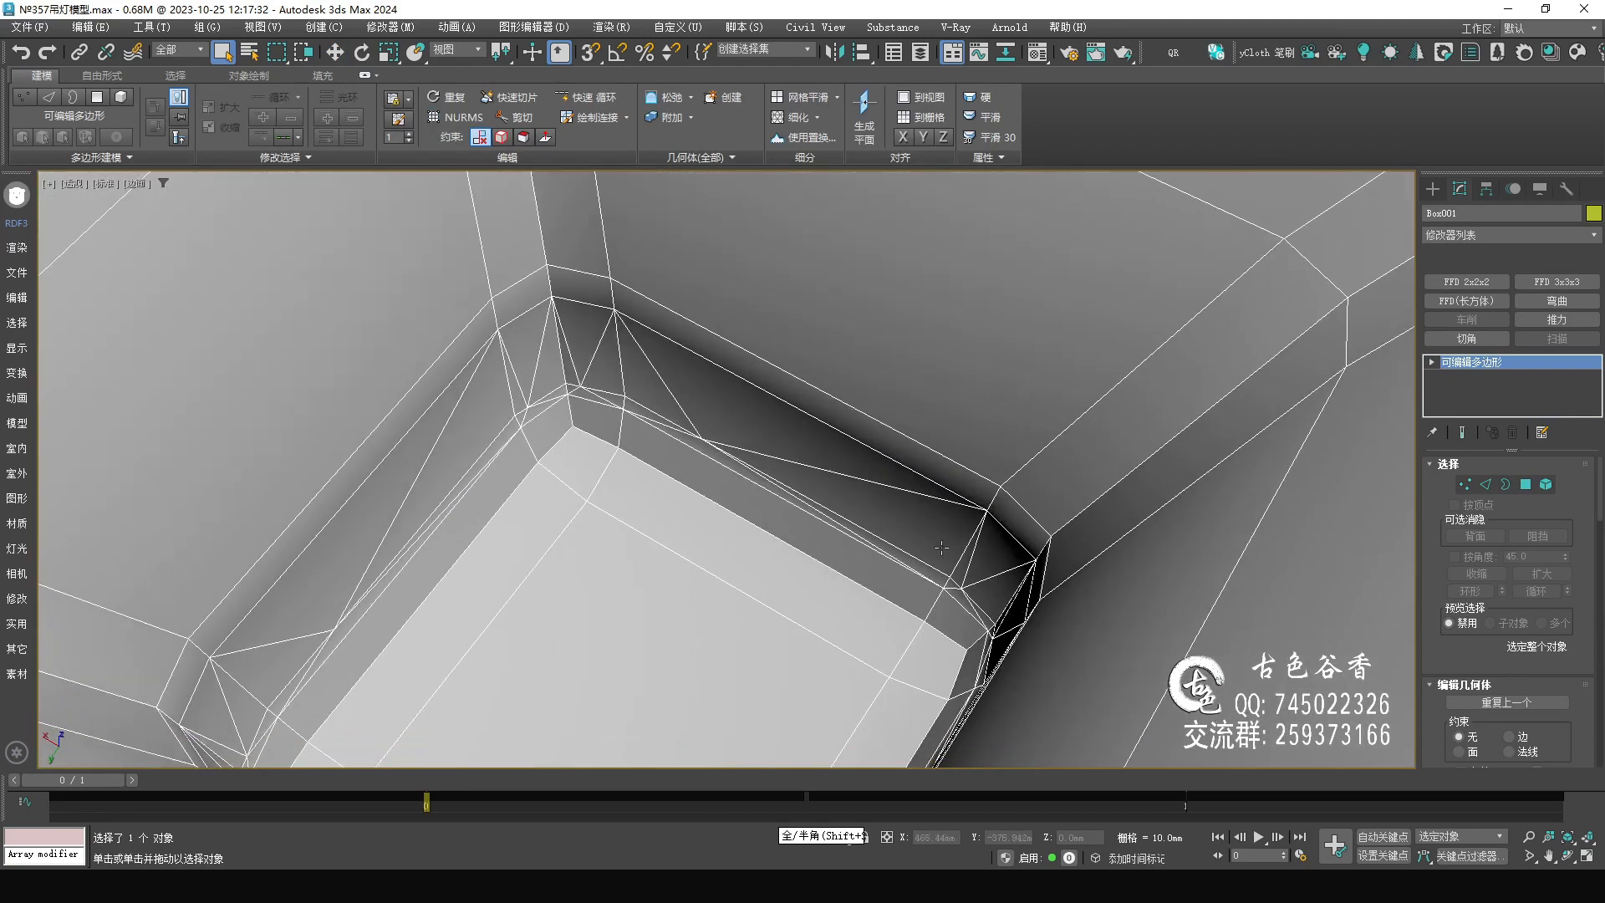
pyautogui.press('2')
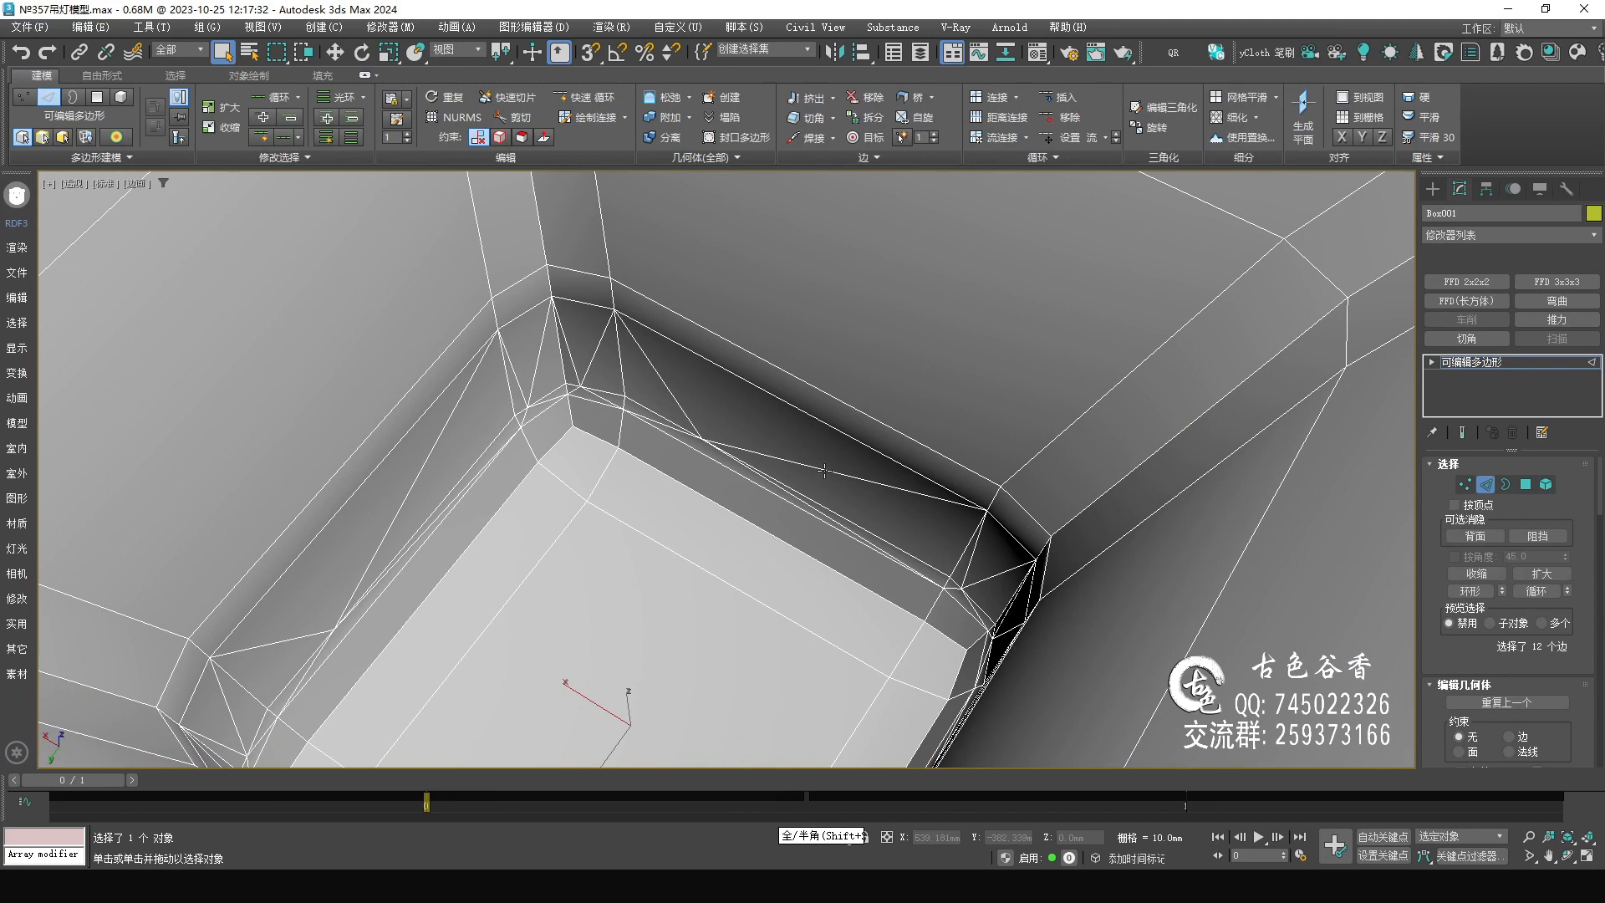
# Undo the edge loop insertion and move made near the holder's base.
pyautogui.hotkey('ctrl', 'z')
pyautogui.hotkey('ctrl', 'z')
pyautogui.hotkey('ctrl', 'z')
pyautogui.hotkey('ctrl', 'z')
pyautogui.hotkey('ctrl', 'z')
pyautogui.hotkey('ctrl', 'z')
# Select the ring of outer vertical edges in the holder's lowest side band and connect them with one segment, slid toward the base.
pyautogui.click(865, 501)
pyautogui.moveTo(869, 527); pyautogui.dragTo(939, 524, button='middle')
pyautogui.scroll(-3, 875, 505)
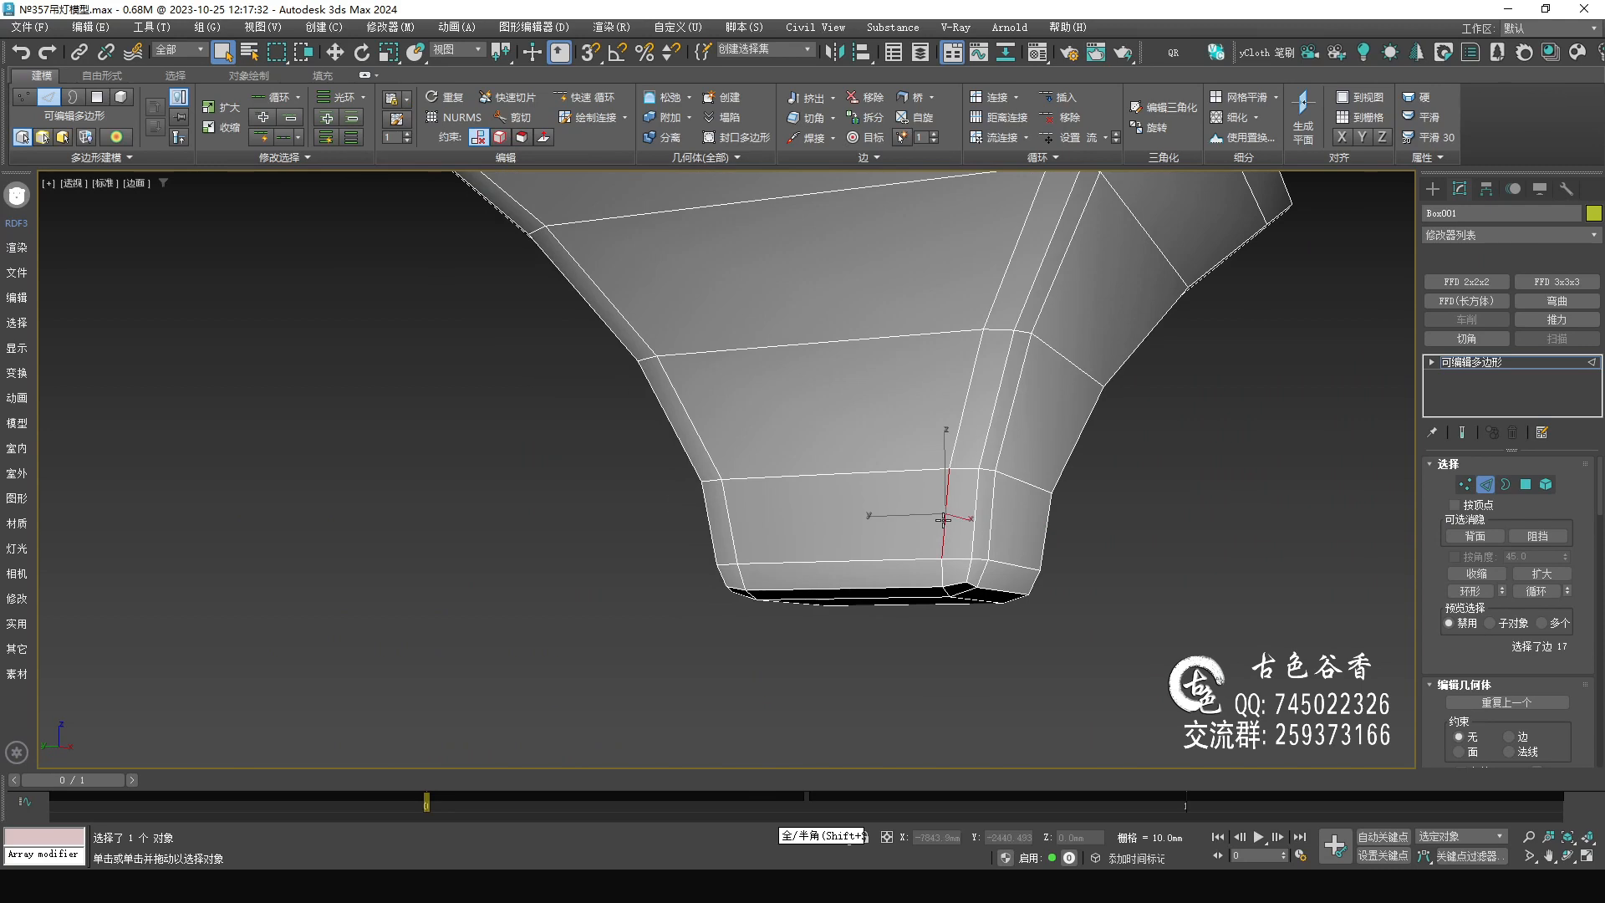
pyautogui.hotkey('alt', 'r')
pyautogui.hotkey('ctrl', 'shift', 'e')
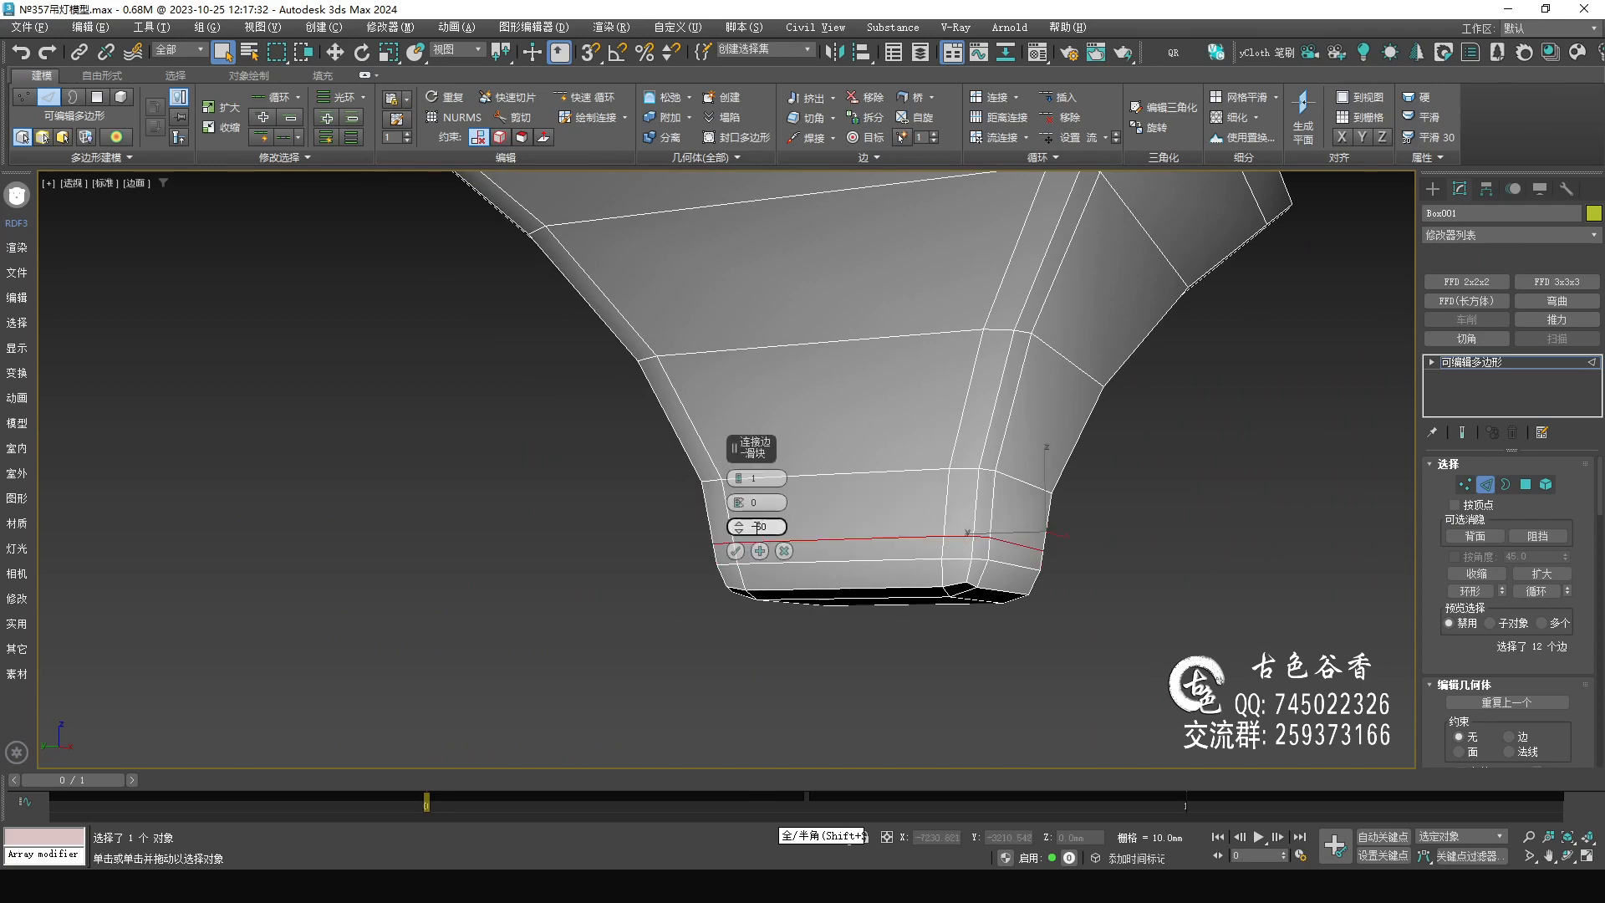
pyautogui.click(736, 552)
pyautogui.moveTo(835, 412)
pyautogui.keyDown('alt'); pyautogui.mouseDown(button='middle')
pyautogui.moveTo(938, 513)
pyautogui.moveTo(914, 430)
pyautogui.moveTo(860, 358)
pyautogui.moveTo(867, 415)
pyautogui.mouseUp(button='middle'); pyautogui.keyUp('alt')
# Select the lowest outer side edge loop and move it slightly down toward the holder's base in the front view.
pyautogui.moveTo(1055, 476); pyautogui.dragTo(901, 542, button='middle')
pyautogui.doubleClick(909, 515)
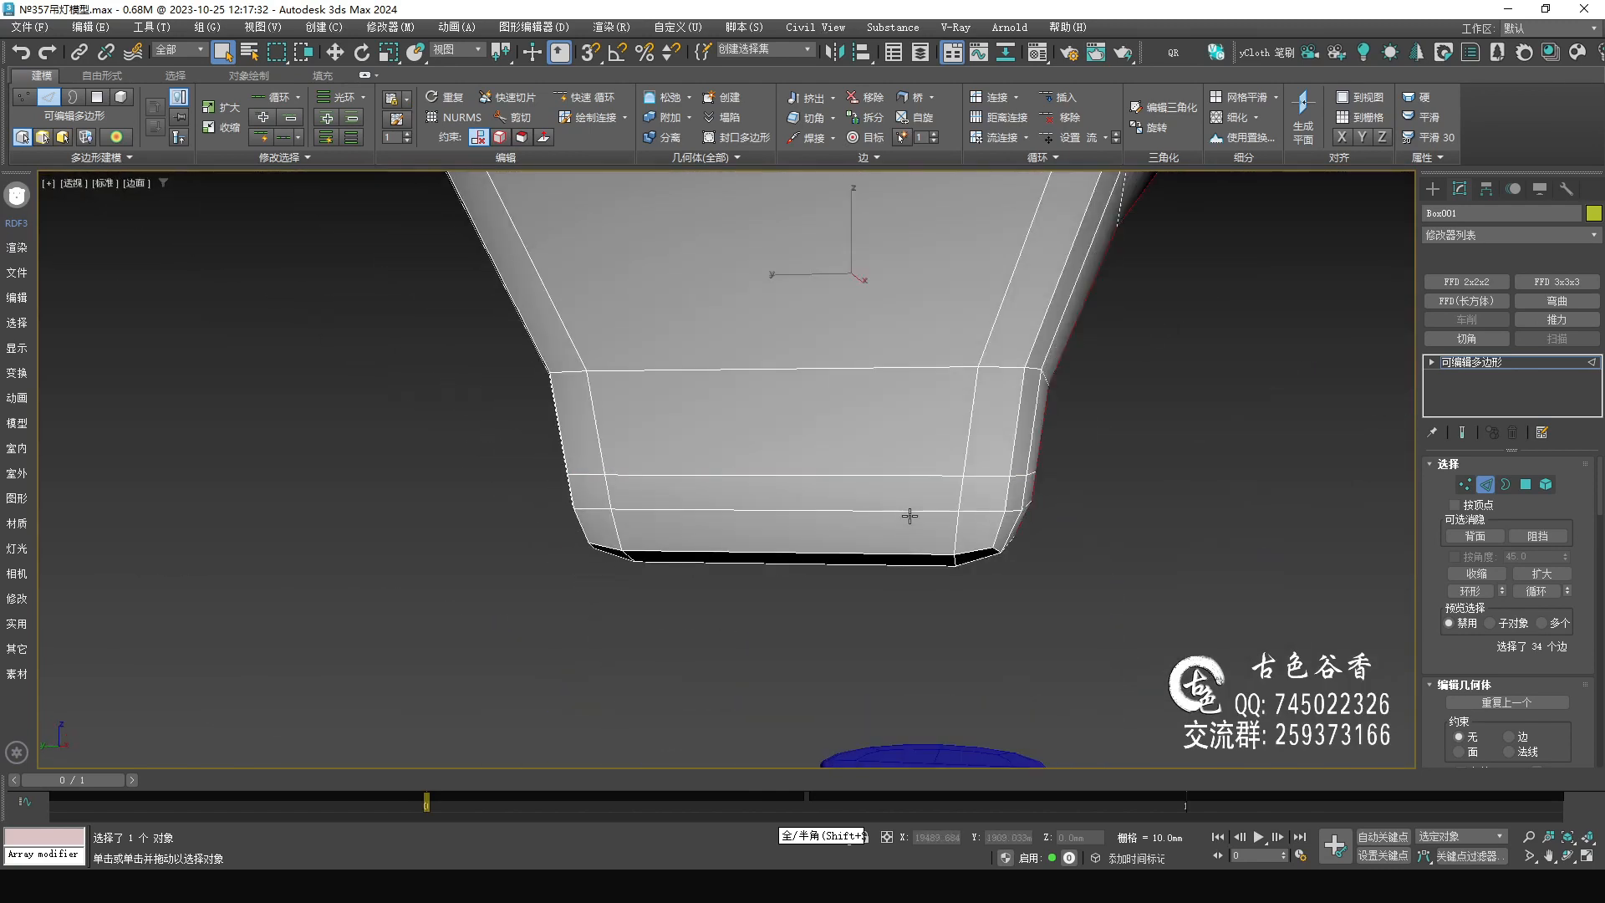
pyautogui.doubleClick(909, 510)
pyautogui.hotkey('alt', 'w')
pyautogui.middleClick(819, 452)
pyautogui.hotkey('alt', 'w')
pyautogui.press('w')
# Enable NURMS smoothing on the holder in the perspective view and leave edge editing.
pyautogui.hotkey('alt', 'w')
pyautogui.middleClick(1092, 525)
pyautogui.hotkey('alt', 'w')
pyautogui.keyDown('alt'); pyautogui.moveTo(1092, 525); pyautogui.dragTo(917, 479, button='middle'); pyautogui.keyUp('alt')
pyautogui.hotkey('ctrl', 'q')
pyautogui.scroll(-4, 891, 491)
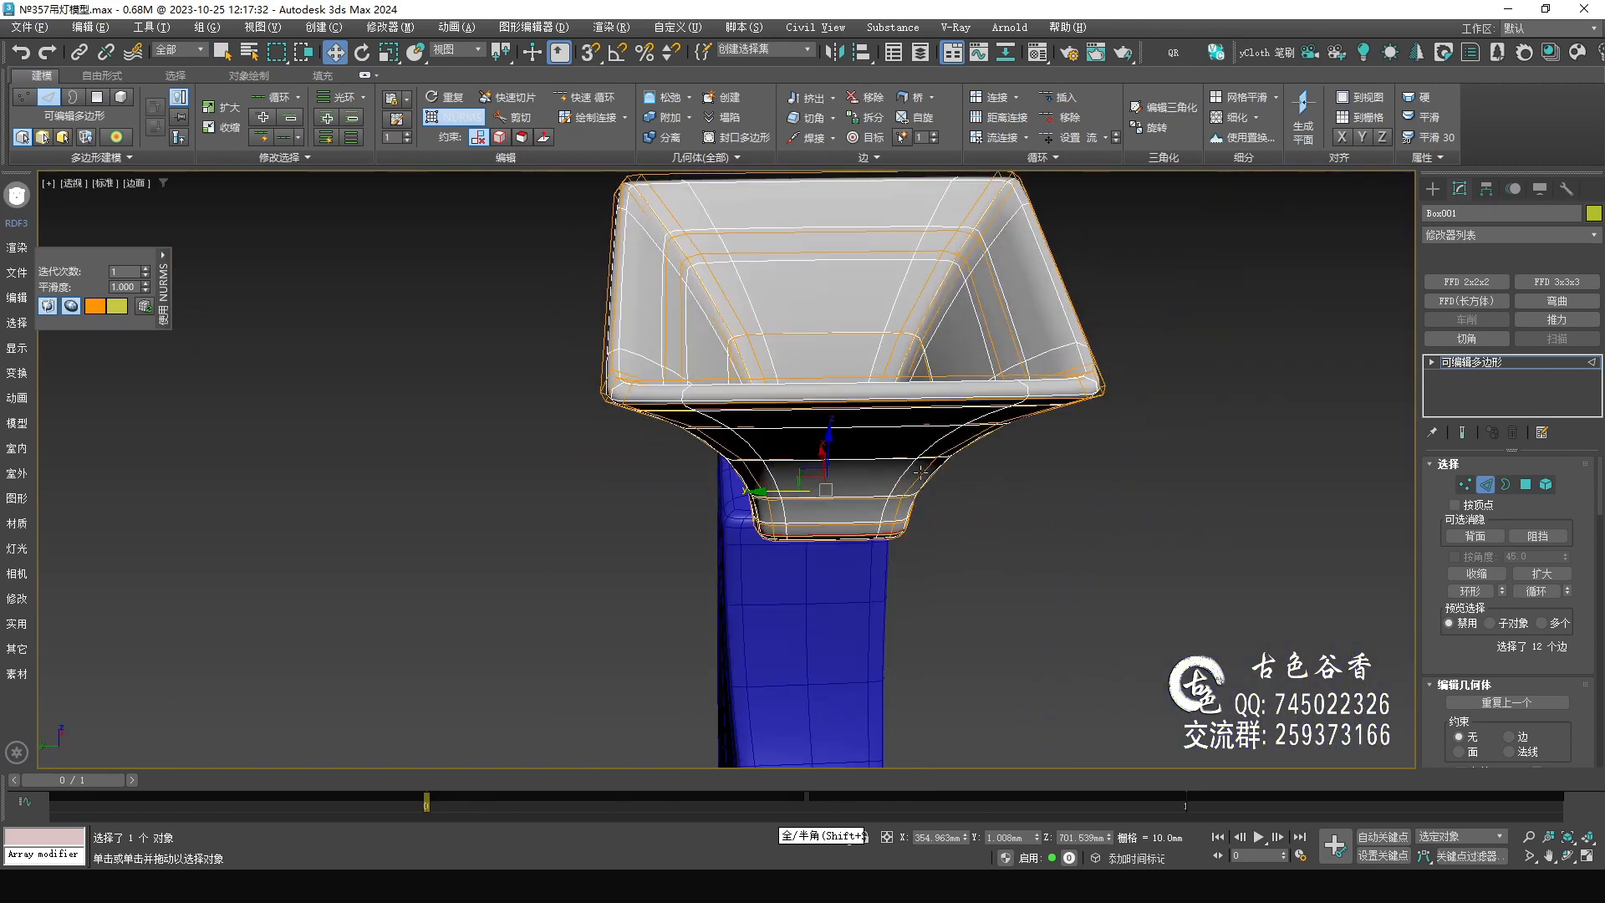
pyautogui.click(1460, 366)
# Check the smoothed holder with and without edged faces, and set its smoothing iterations to 2.
pyautogui.keyDown('alt'); pyautogui.moveTo(969, 414); pyautogui.dragTo(932, 410, button='middle'); pyautogui.keyUp('alt')
pyautogui.click(1026, 522)
pyautogui.moveTo(834, 372)
pyautogui.keyDown('alt'); pyautogui.mouseDown(button='middle')
pyautogui.moveTo(844, 476)
pyautogui.moveTo(870, 465)
pyautogui.moveTo(845, 377)
pyautogui.moveTo(1031, 383)
pyautogui.moveTo(976, 418)
pyautogui.moveTo(920, 519)
pyautogui.moveTo(961, 418)
pyautogui.moveTo(991, 500)
pyautogui.moveTo(996, 459)
pyautogui.moveTo(903, 500)
pyautogui.moveTo(837, 482)
pyautogui.mouseUp(button='middle'); pyautogui.keyUp('alt')
pyautogui.press('F4')
pyautogui.click(846, 377)
pyautogui.press('F4')
pyautogui.click(147, 268)
# Compare the smoothed holder with the reference lamp holder in the front view, and turn off its NURMS smoothing.
pyautogui.press('f')
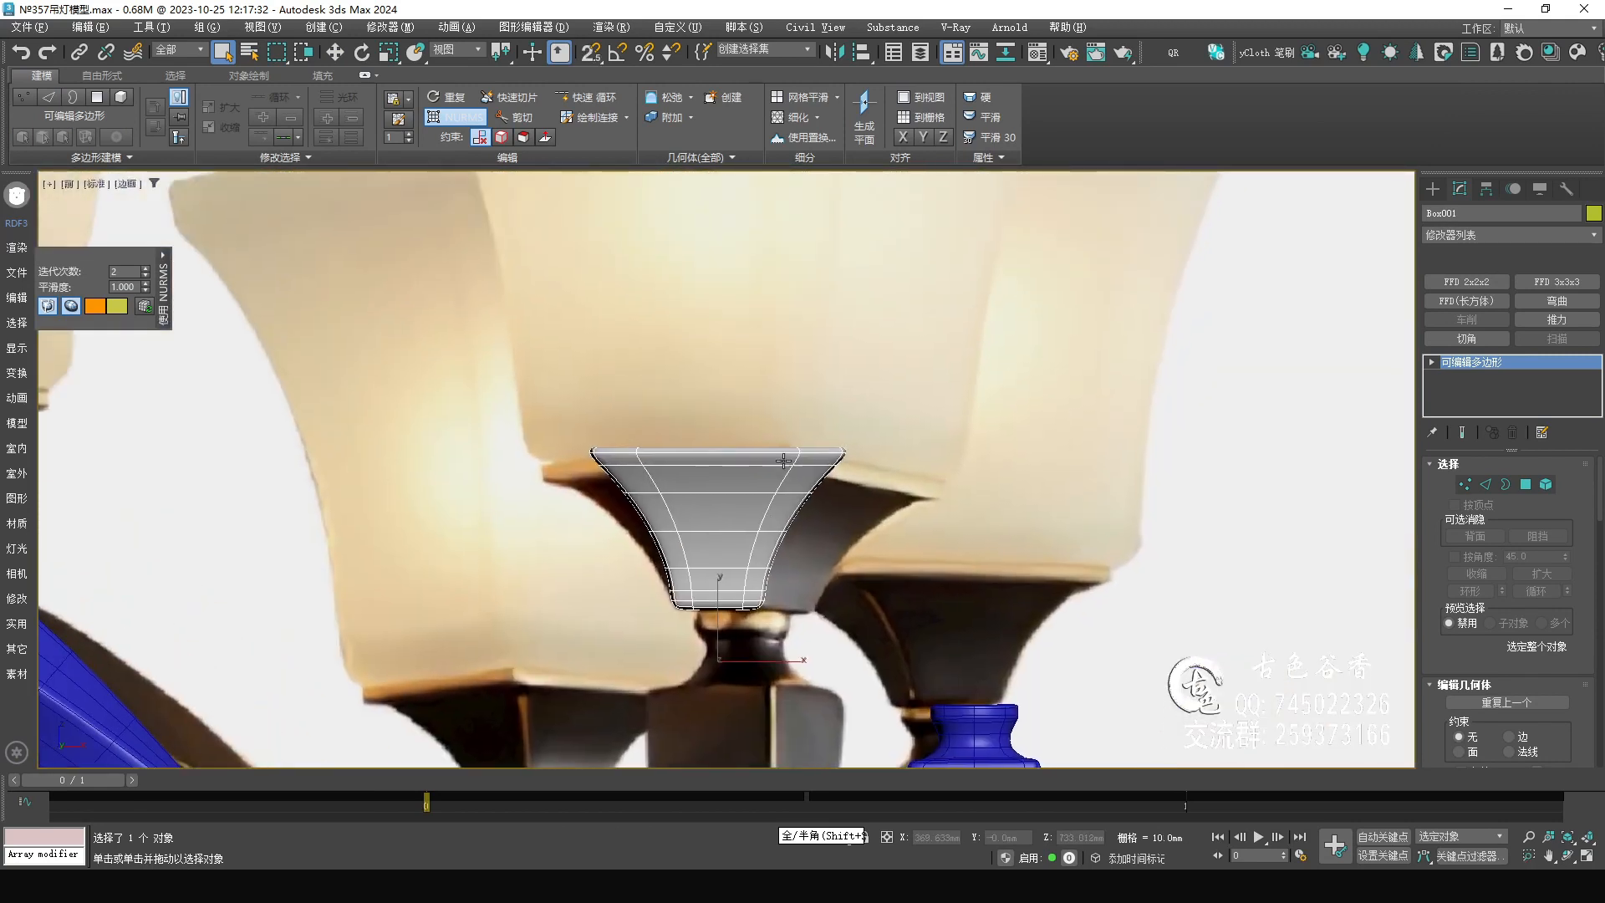
pyautogui.scroll(-8, 784, 473)
pyautogui.scroll(4, 759, 471)
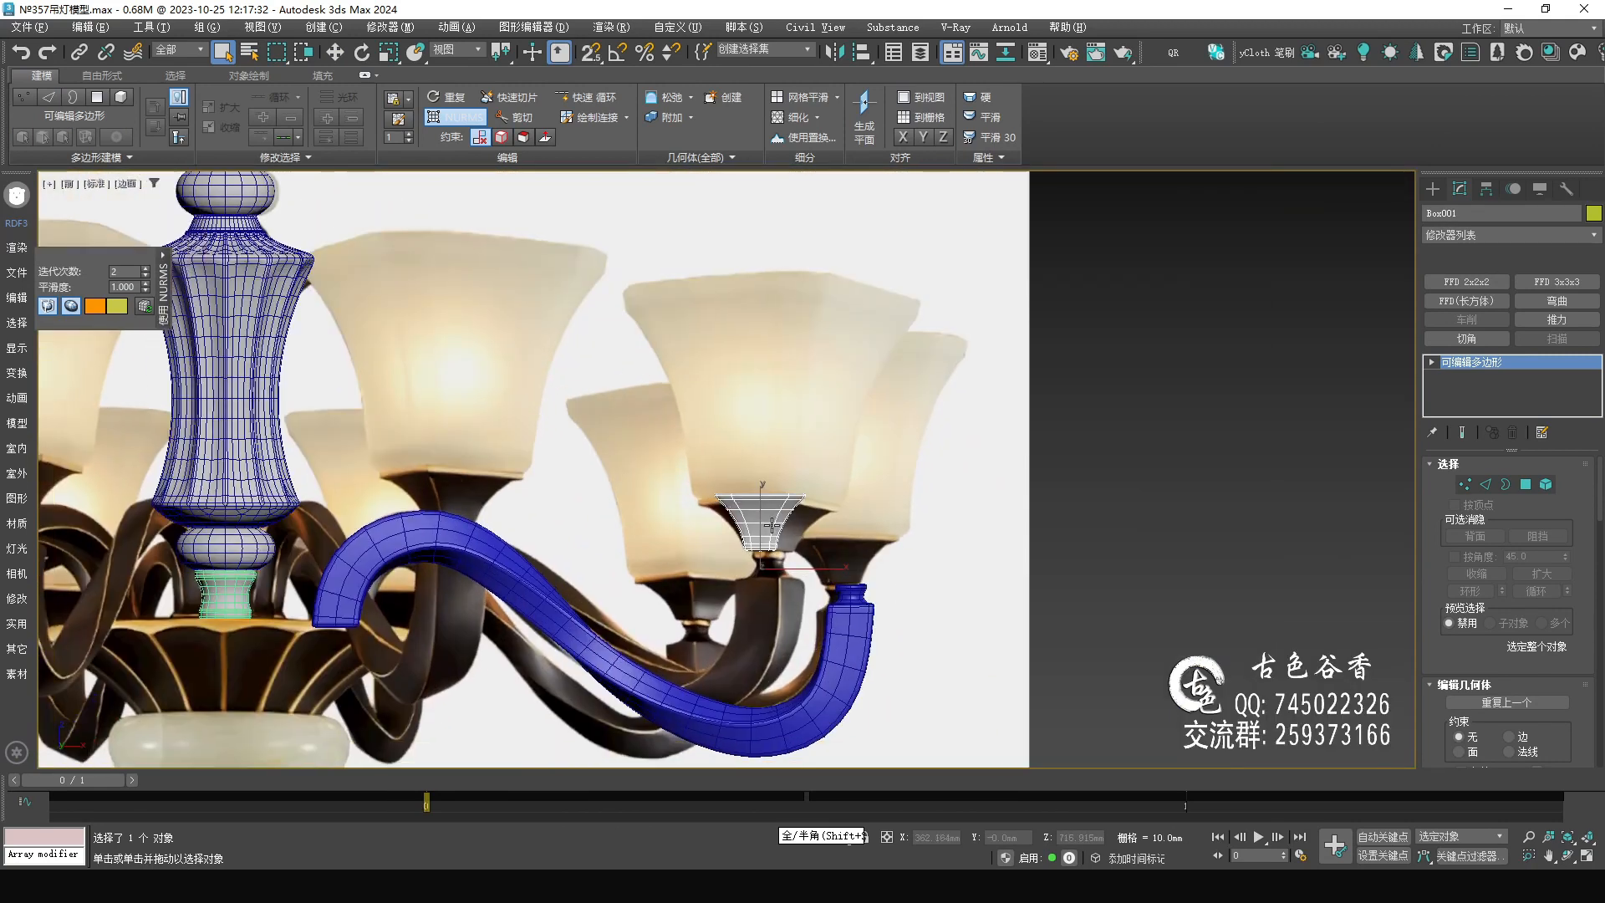
pyautogui.scroll(3, 772, 524)
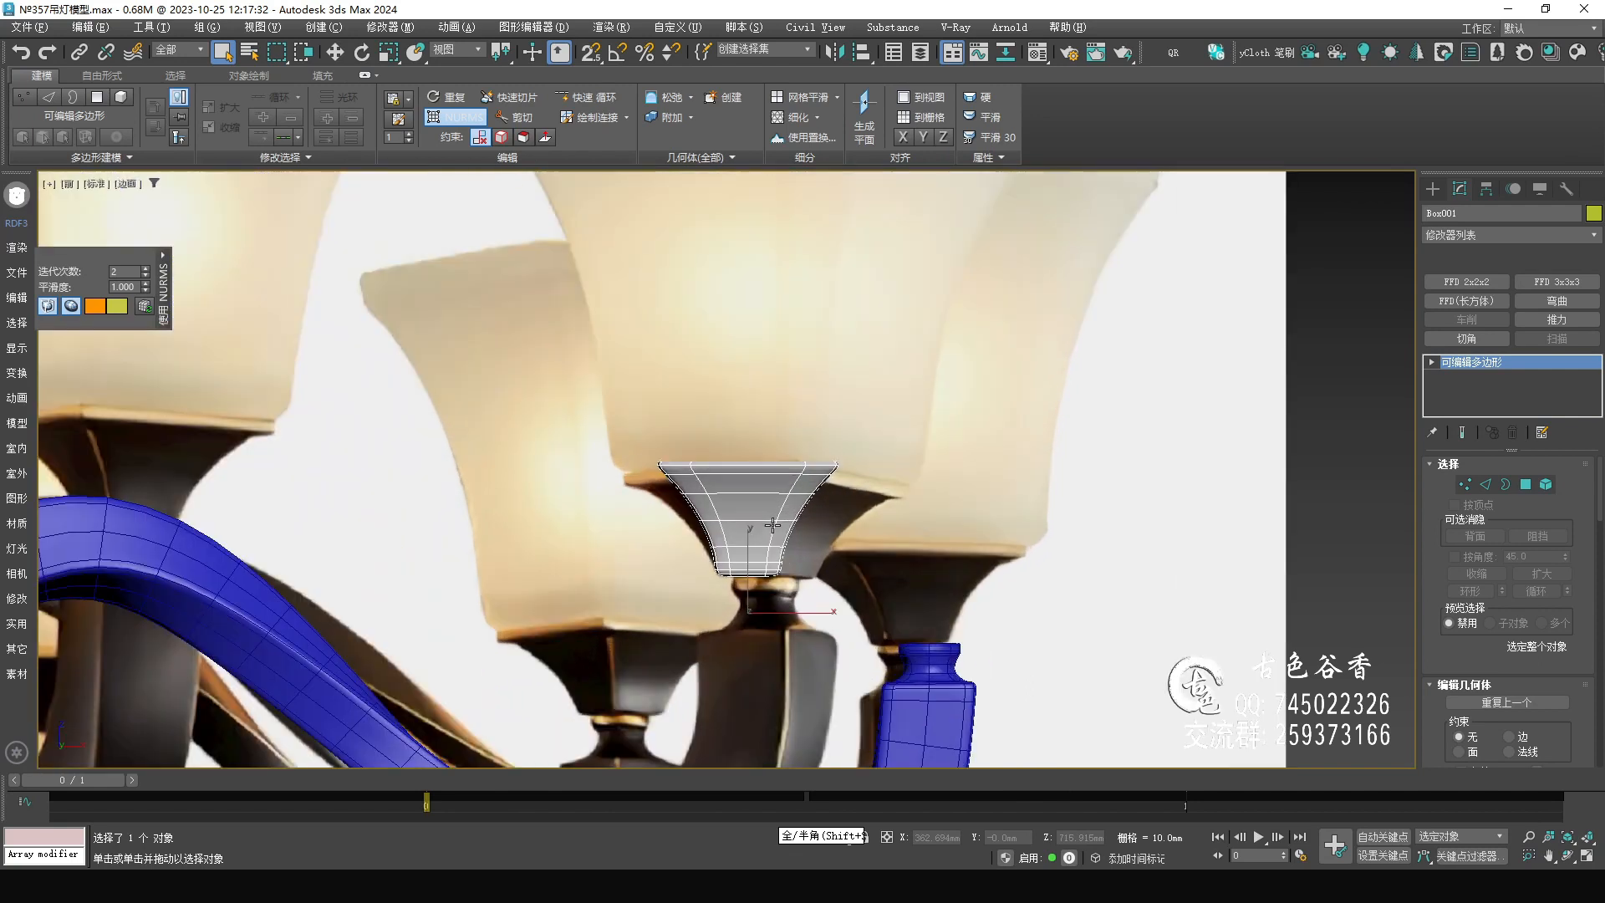
pyautogui.hotkey('ctrl', 'BackSpace')
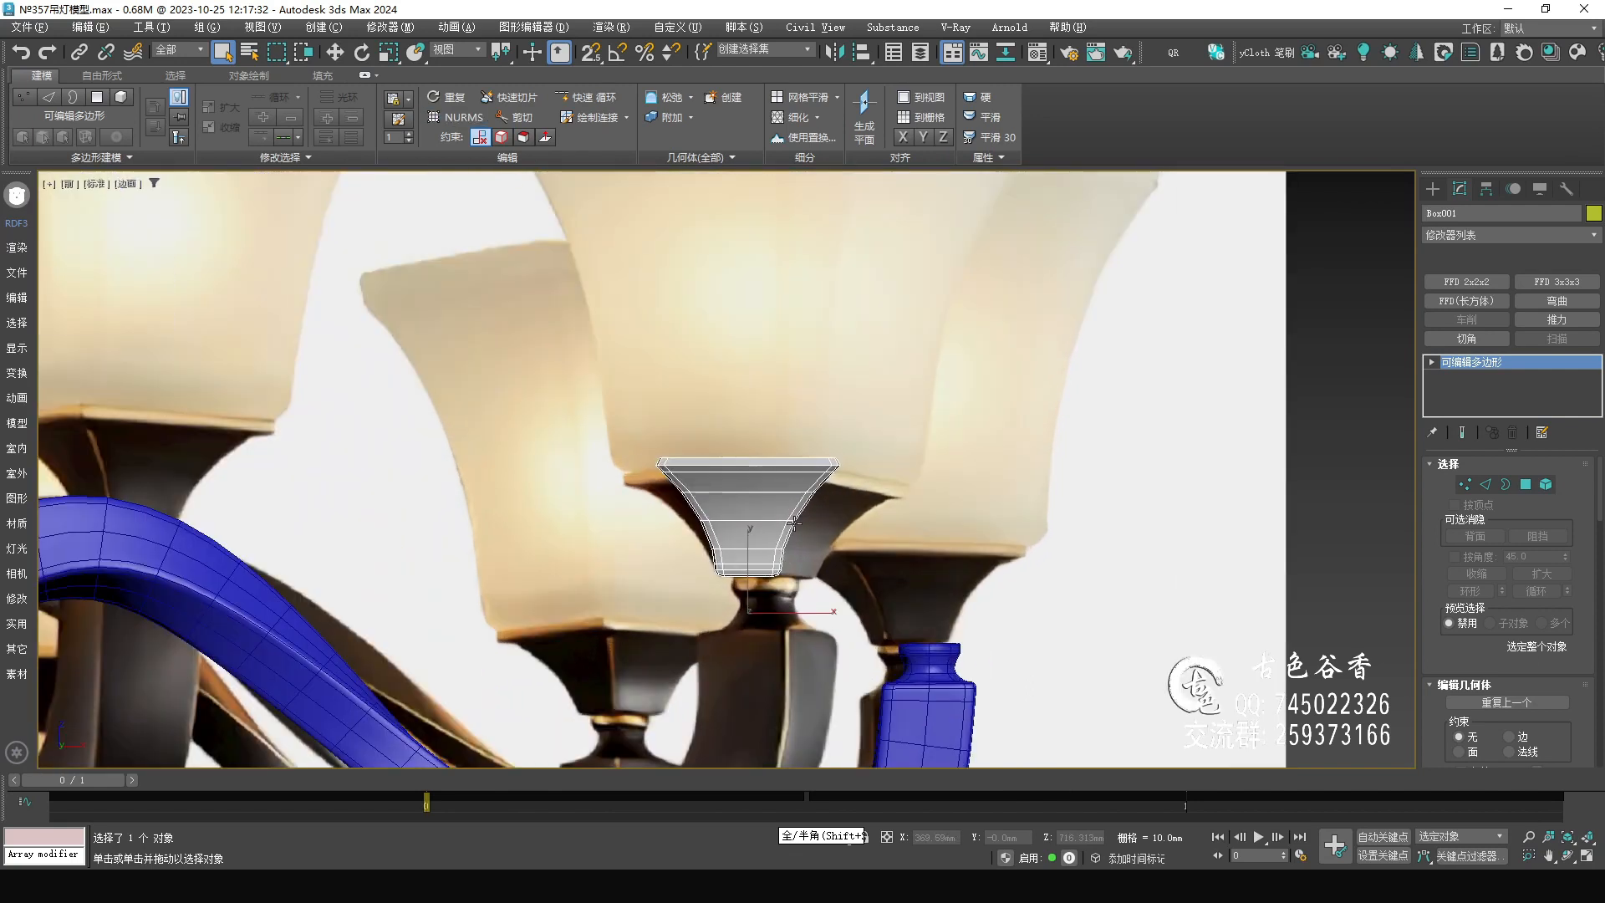
# Select the vertices of the holder's rim and the loop just below it, and scale them to 122% in X and Y.
pyautogui.scroll(4, 761, 516)
pyautogui.press('1')
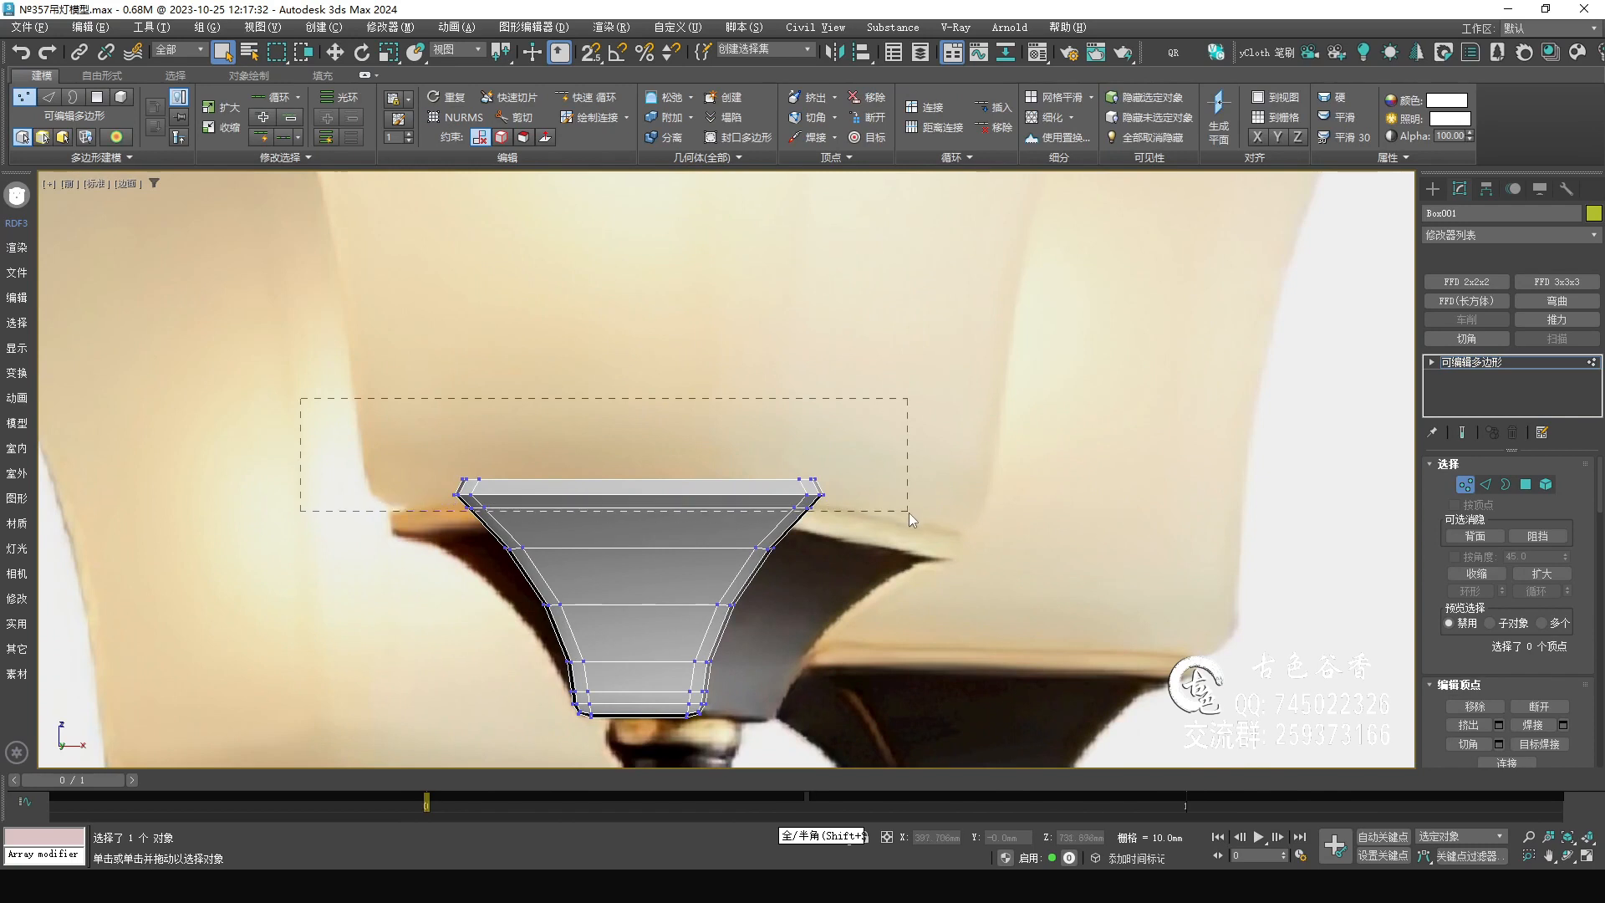
pyautogui.press('t')
pyautogui.scroll(2, 584, 440)
pyautogui.press('r')
pyautogui.scroll(-4, 779, 470)
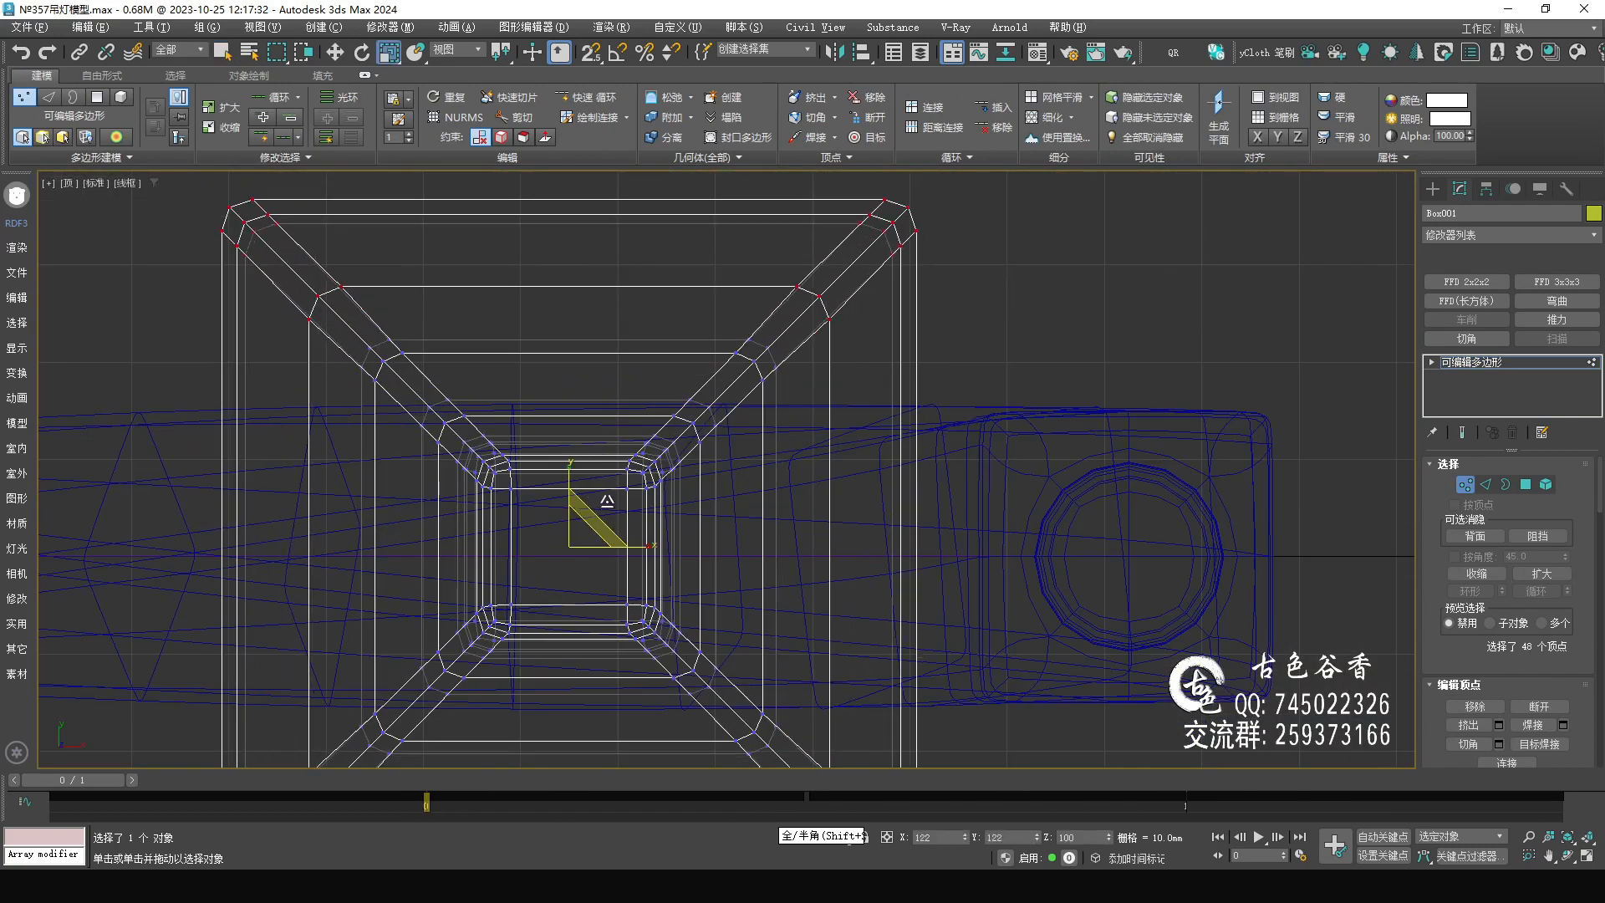
pyautogui.hotkey('alt', 'w')
pyautogui.middleClick(1049, 363)
pyautogui.hotkey('alt', 'w')
pyautogui.moveTo(841, 445); pyautogui.dragTo(844, 324, button='middle')
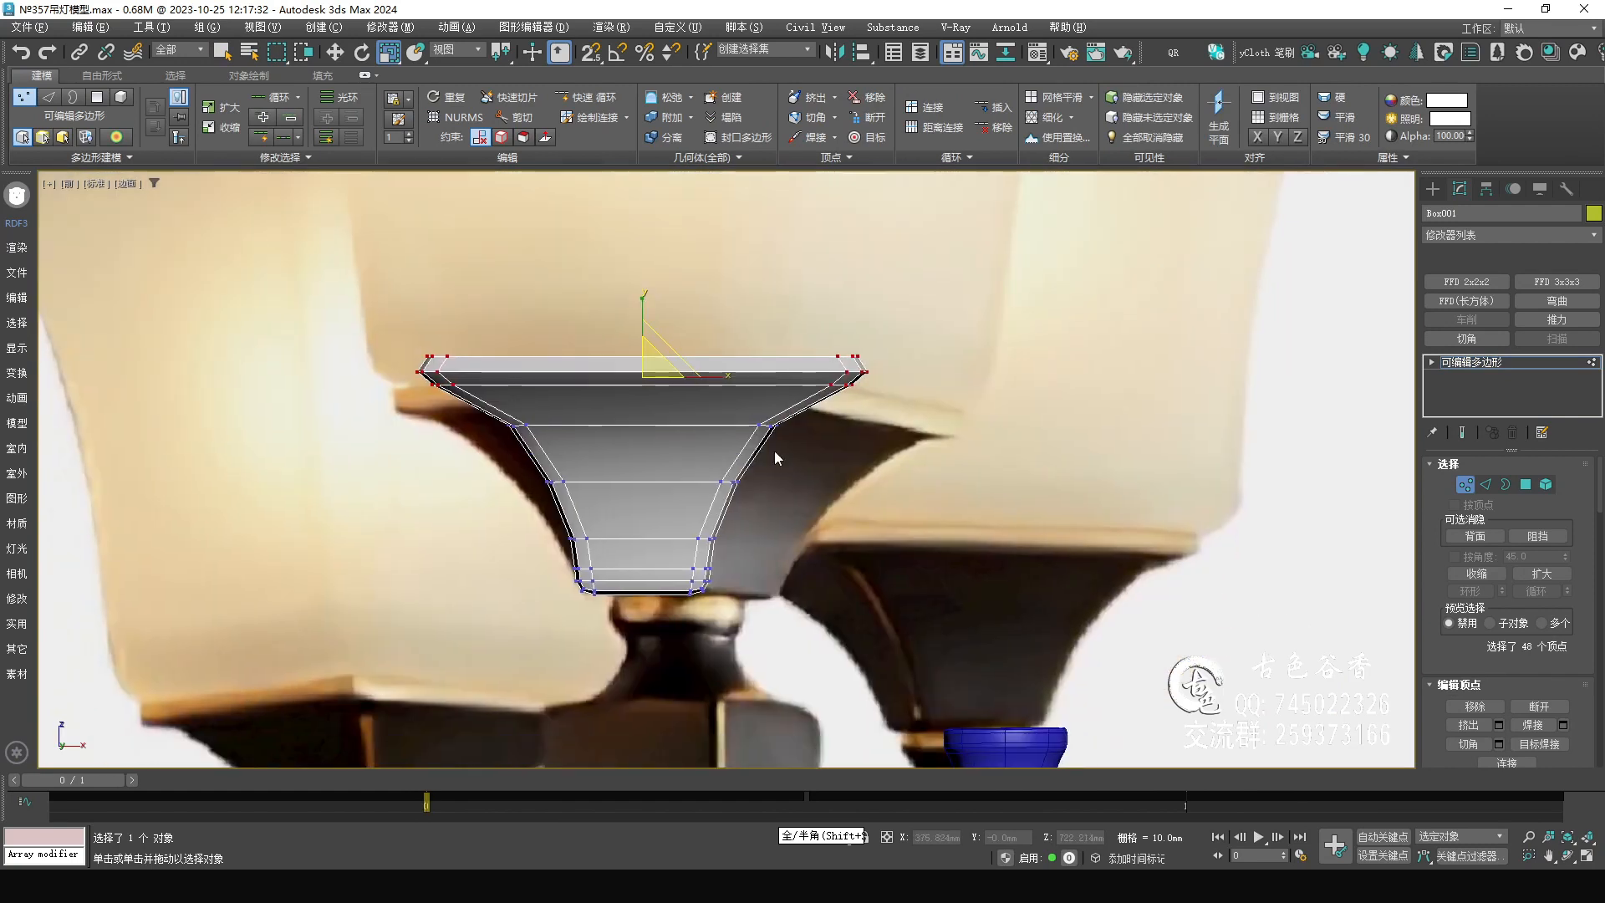
# Select the vertex loop where the holder's flare begins below the rim and enlarge it slightly in X and Y in the top view.
pyautogui.moveTo(443, 408); pyautogui.dragTo(441, 405)
pyautogui.hotkey('alt', 'w')
pyautogui.middleClick(356, 289)
pyautogui.hotkey('alt', 'w')
pyautogui.moveTo(661, 494); pyautogui.dragTo(691, 468, button='middle')
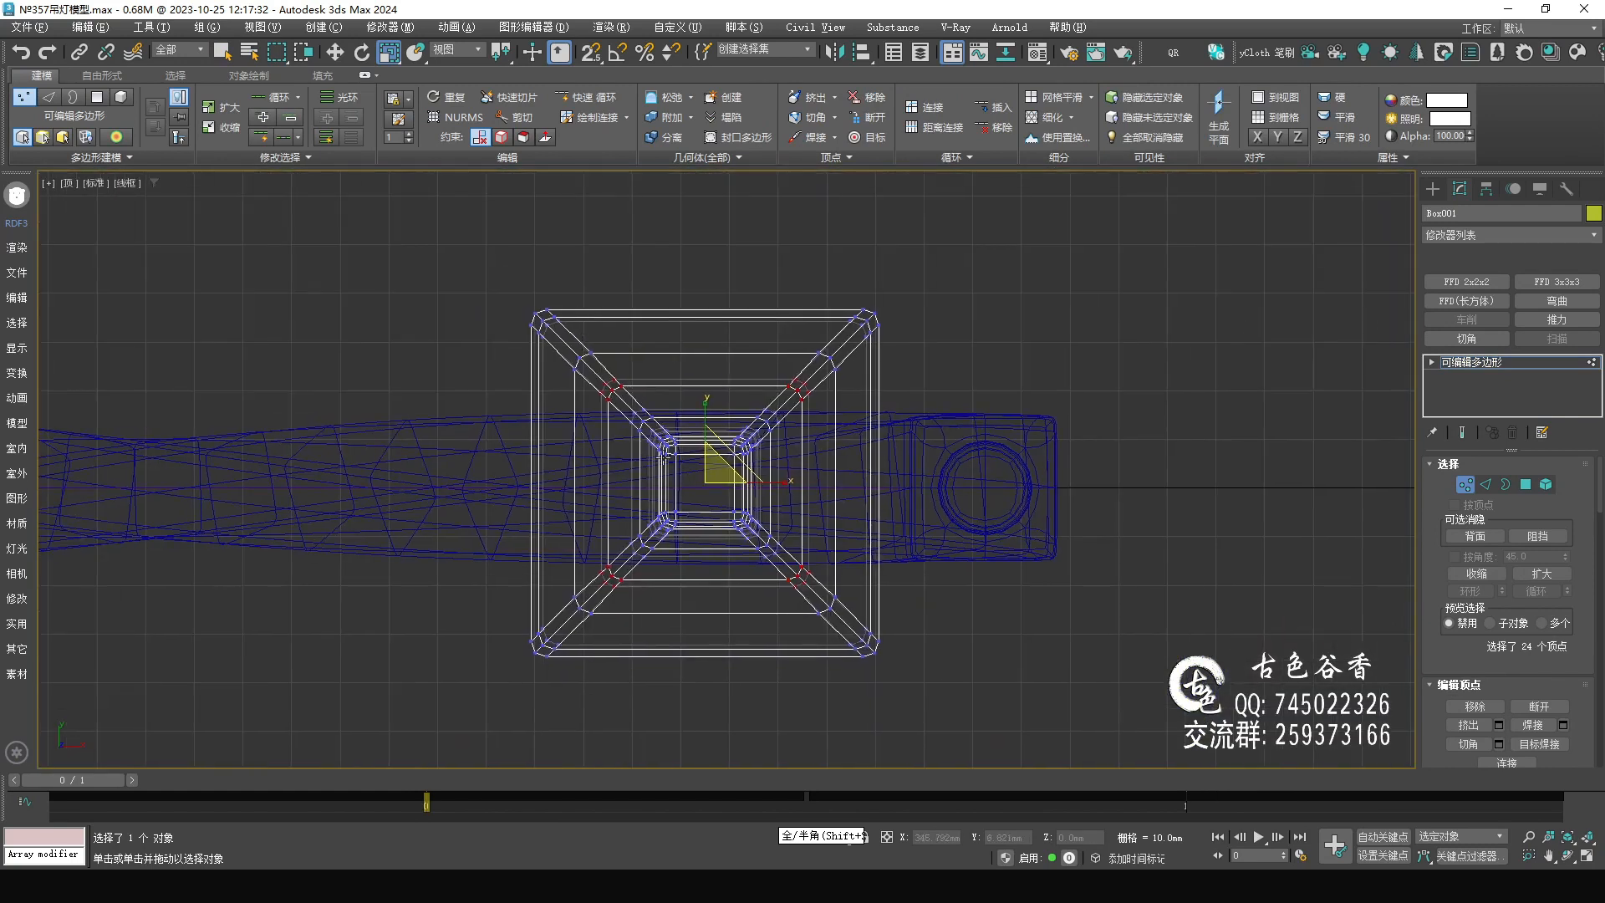
pyautogui.scroll(2, 692, 469)
pyautogui.moveTo(756, 469); pyautogui.dragTo(754, 465)
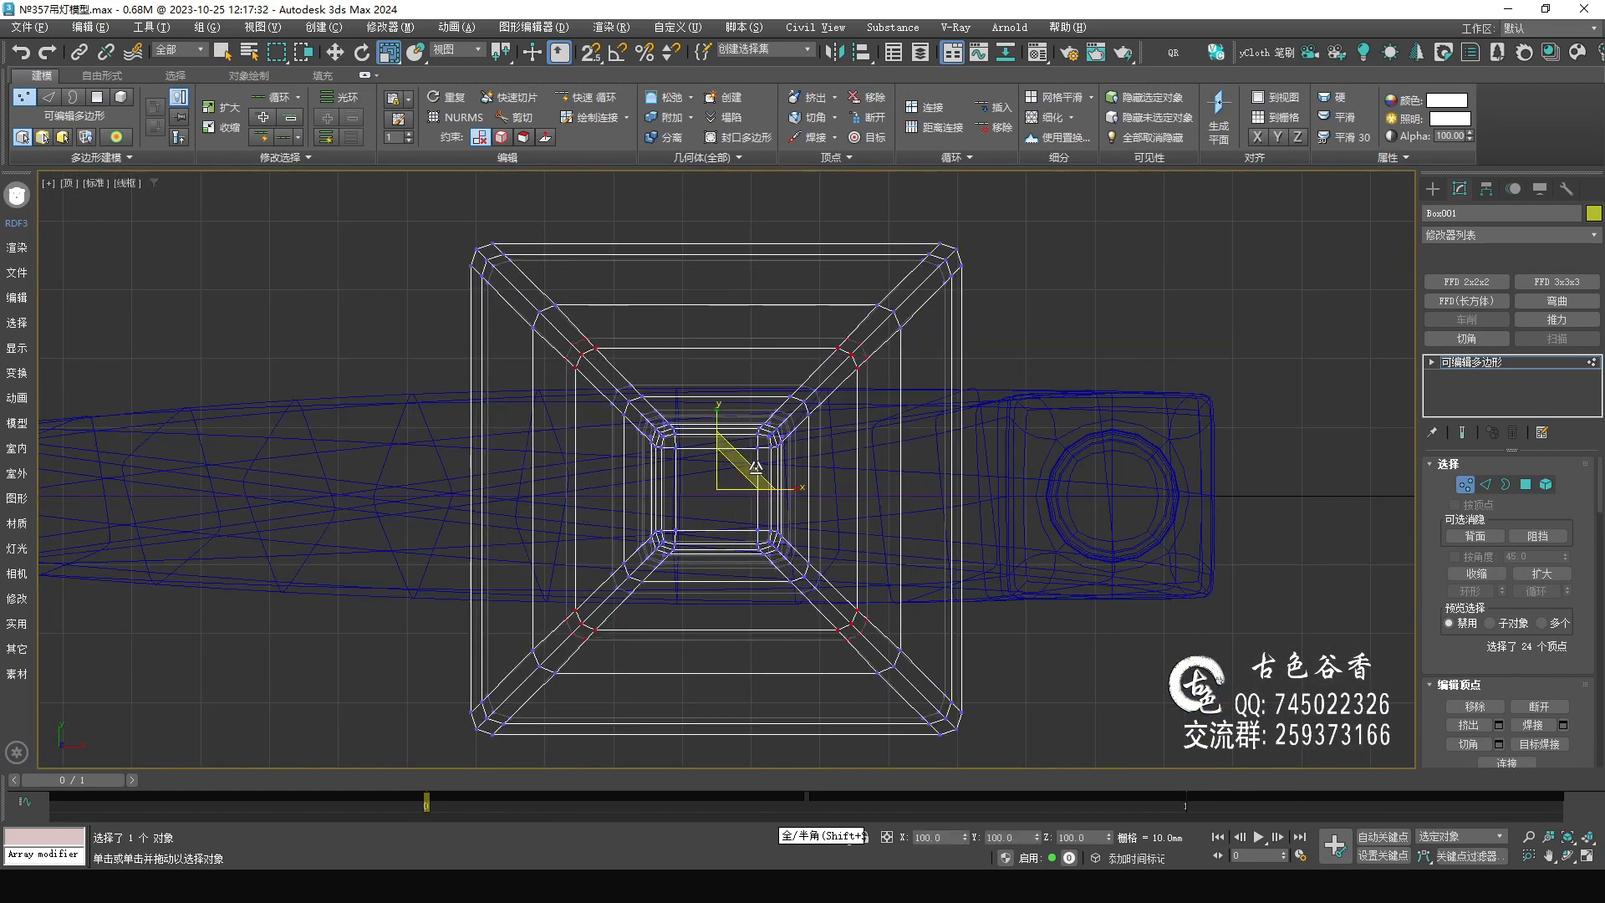
# Leave vertex editing and turn on NURMS smoothing for the holder in the perspective view.
pyautogui.hotkey('alt', 'w')
pyautogui.middleClick(1030, 573)
pyautogui.hotkey('alt', 'w')
pyautogui.keyDown('alt'); pyautogui.moveTo(1030, 573); pyautogui.dragTo(998, 495, button='middle'); pyautogui.keyUp('alt')
pyautogui.click(1495, 365)
pyautogui.hotkey('ctrl', 'q')
# Compare the smoothed holder's profile with the reference lamp holder in the front view, and switch its smoothing back off.
pyautogui.hotkey('alt', 'w')
pyautogui.middleClick(1199, 358)
pyautogui.hotkey('alt', 'w')
pyautogui.press('q')
pyautogui.scroll(-2, 750, 445)
pyautogui.moveTo(749, 445); pyautogui.dragTo(837, 390, button='middle')
pyautogui.scroll(-4, 838, 390)
pyautogui.scroll(4, 816, 436)
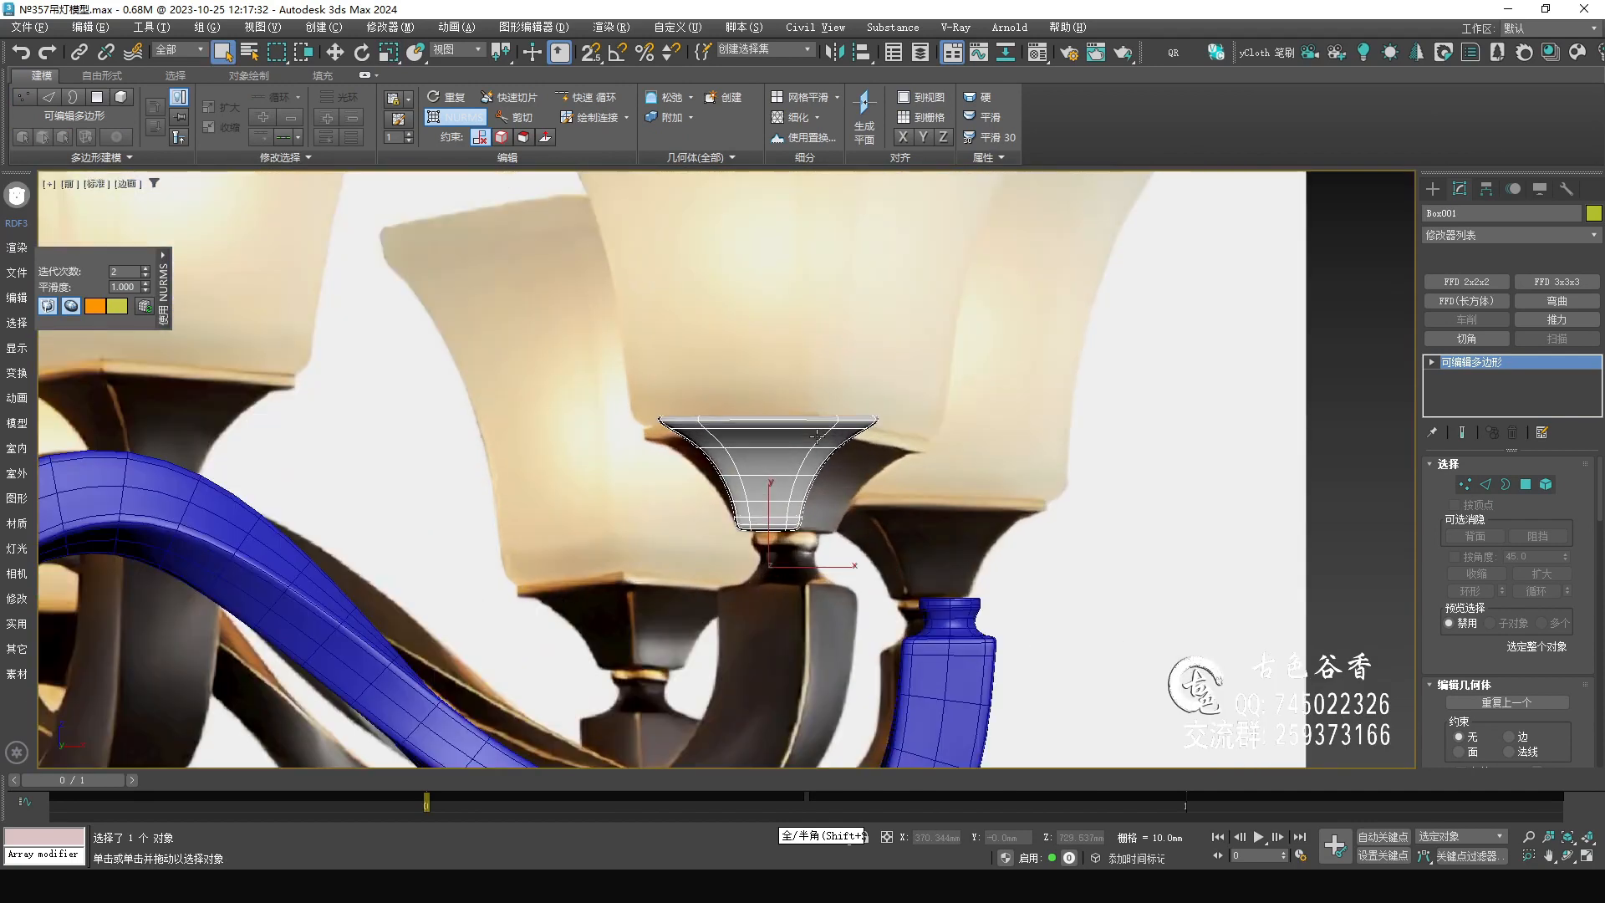
pyautogui.scroll(2, 817, 436)
pyautogui.hotkey('ctrl', 'q')
# Select all the holder's vertices, leave vertex editing and move the whole holder onto the neck at the end of the blue arm.
pyautogui.scroll(-1, 841, 460)
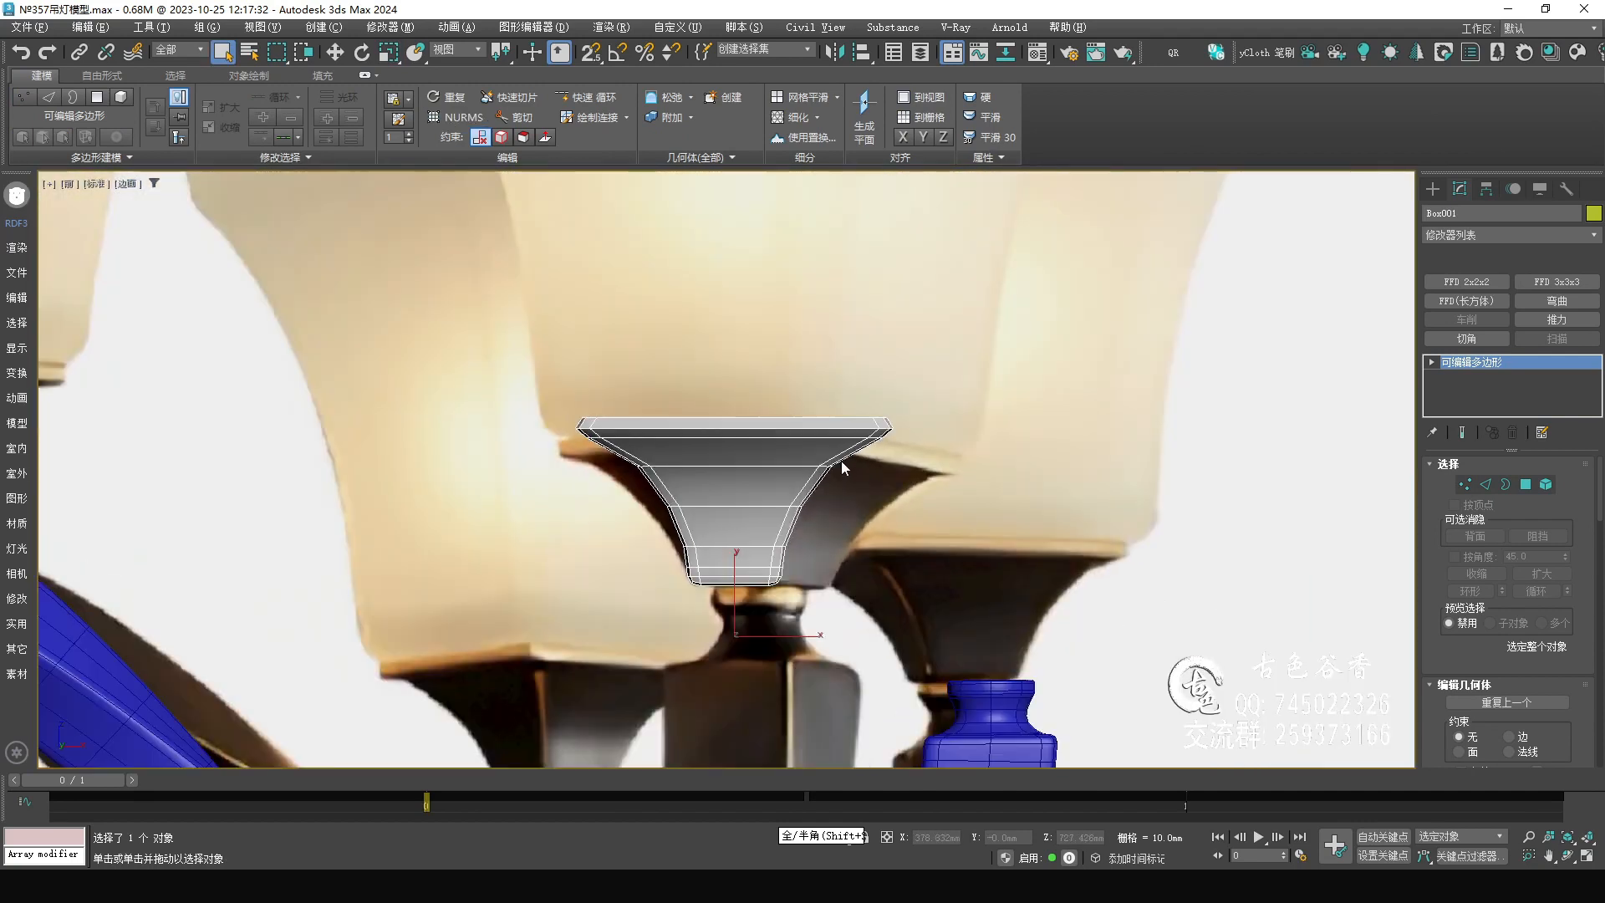
pyautogui.scroll(-1, 841, 459)
pyautogui.press('1')
pyautogui.moveTo(1167, 663); pyautogui.dragTo(1167, 663)
pyautogui.scroll(3, 743, 435)
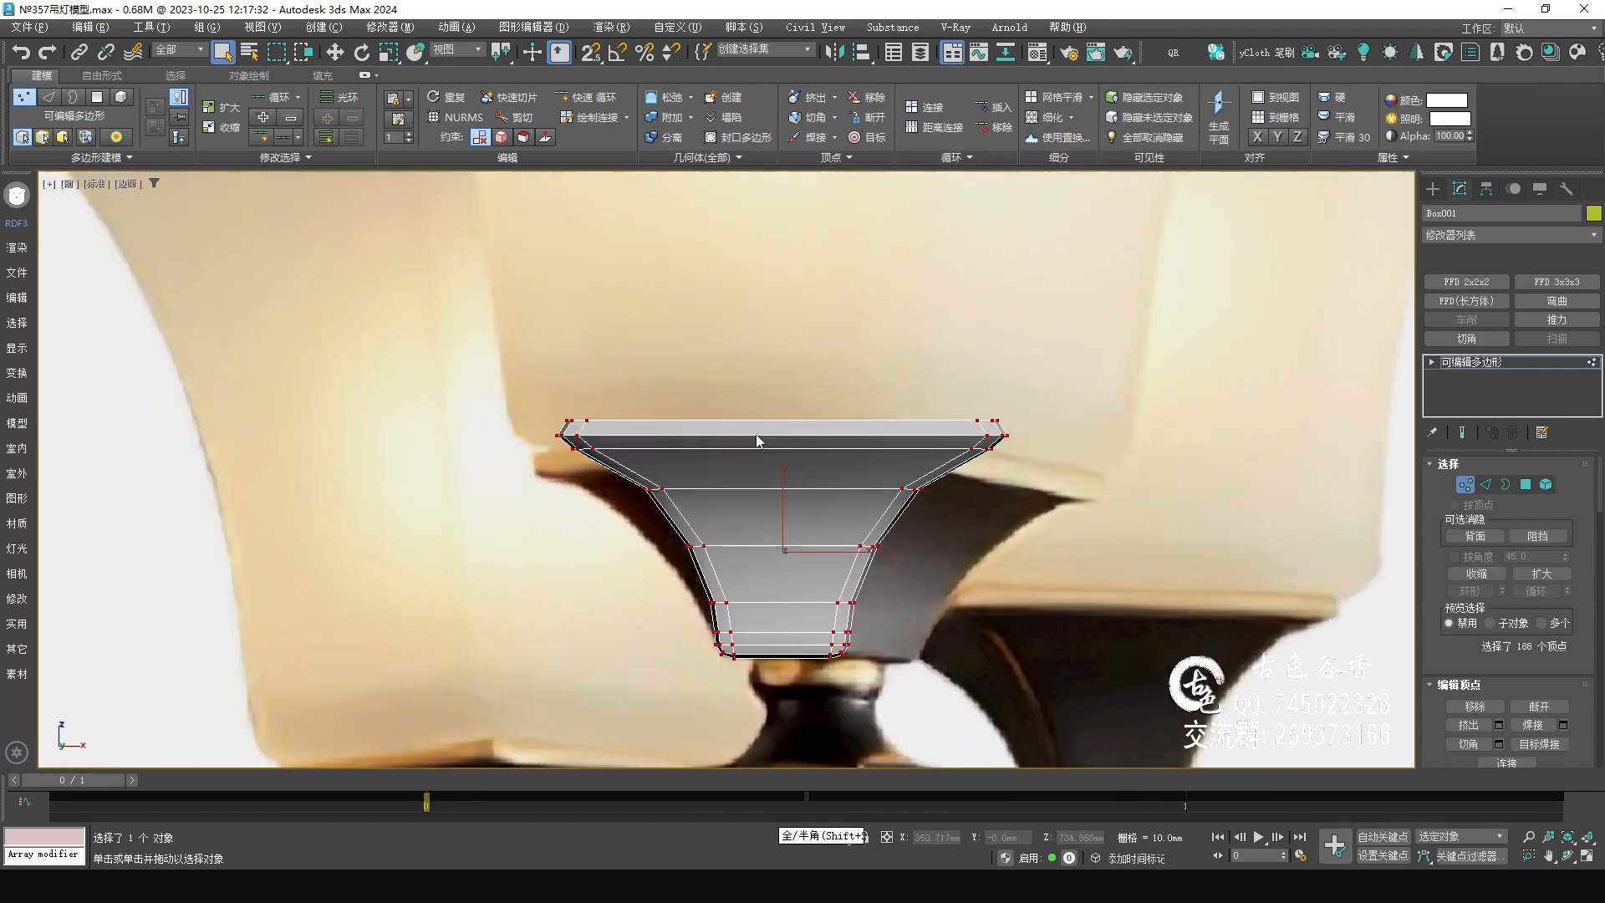
pyautogui.scroll(-4, 916, 298)
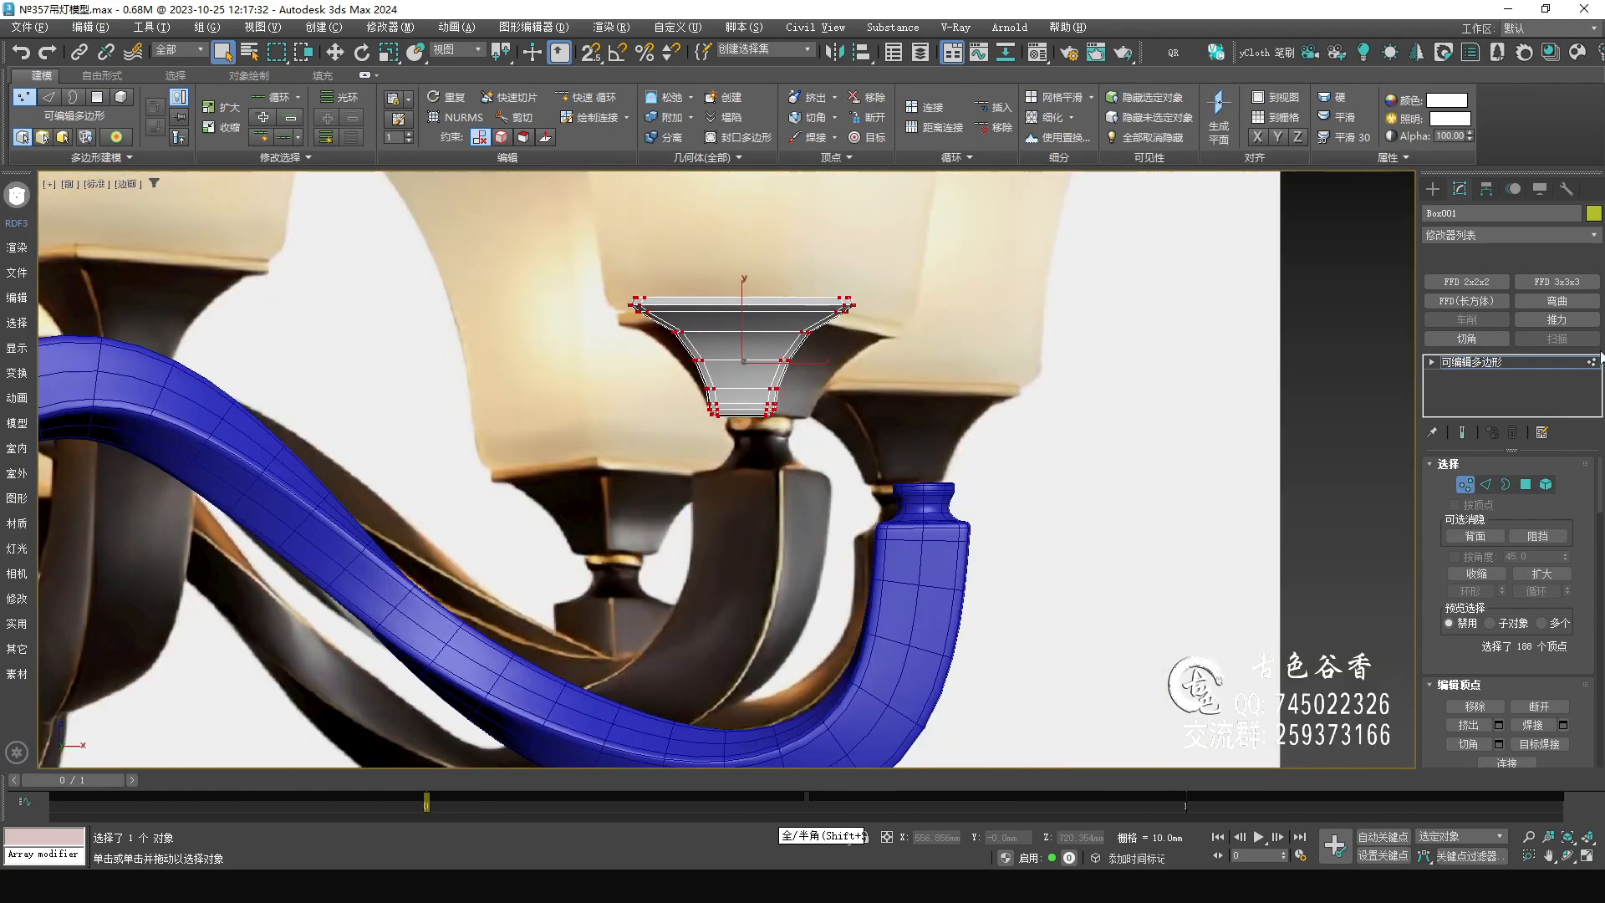
pyautogui.click(1525, 363)
pyautogui.press('w')
pyautogui.moveTo(766, 425); pyautogui.dragTo(948, 497)
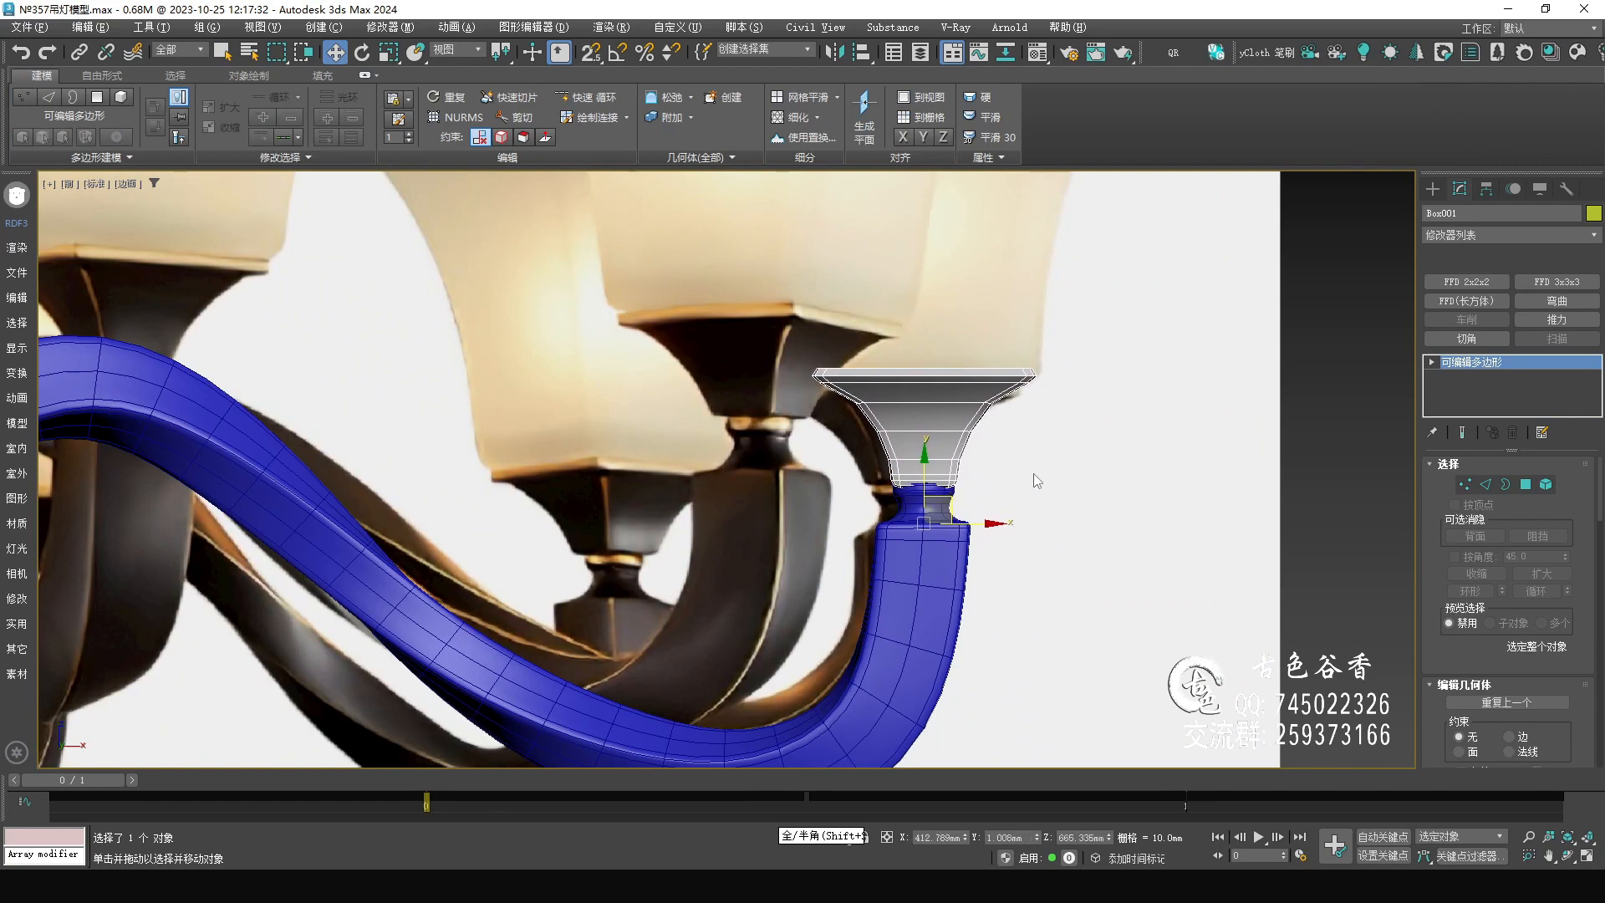
pyautogui.hotkey('ctrl', 'z')
pyautogui.moveTo(760, 425); pyautogui.dragTo(945, 489)
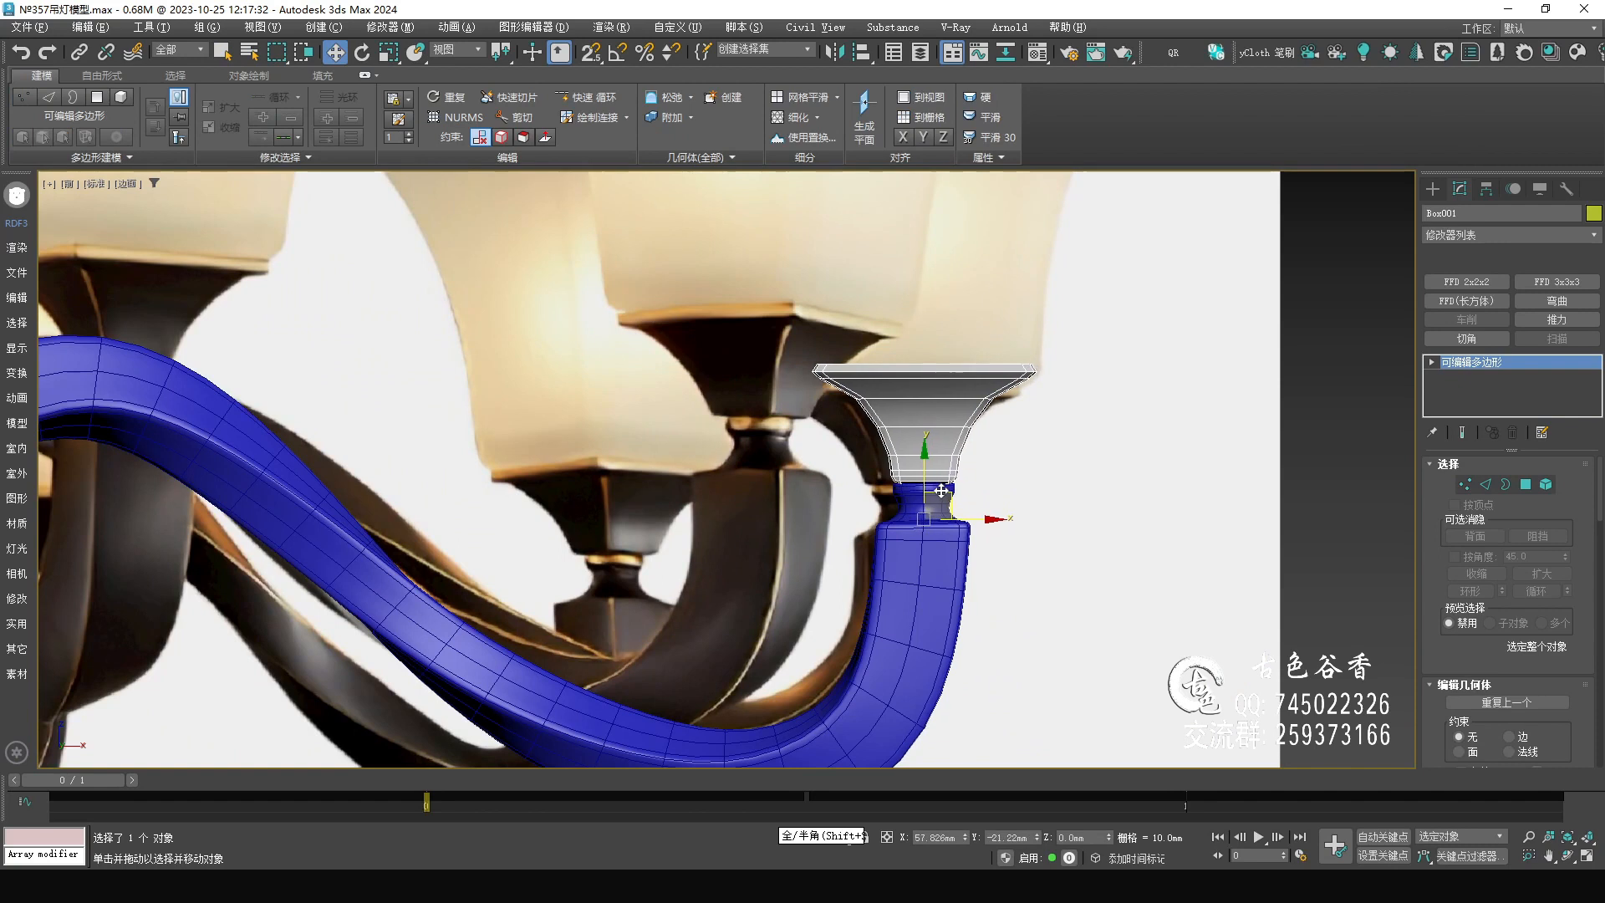
# Apply an FFD 2x2x2 modifier to the holder's selected vertices and lower its upper control points to shorten the flare.
pyautogui.scroll(4, 945, 489)
pyautogui.moveTo(921, 484); pyautogui.dragTo(887, 495, button='middle')
pyautogui.press('1')
pyautogui.click(1477, 284)
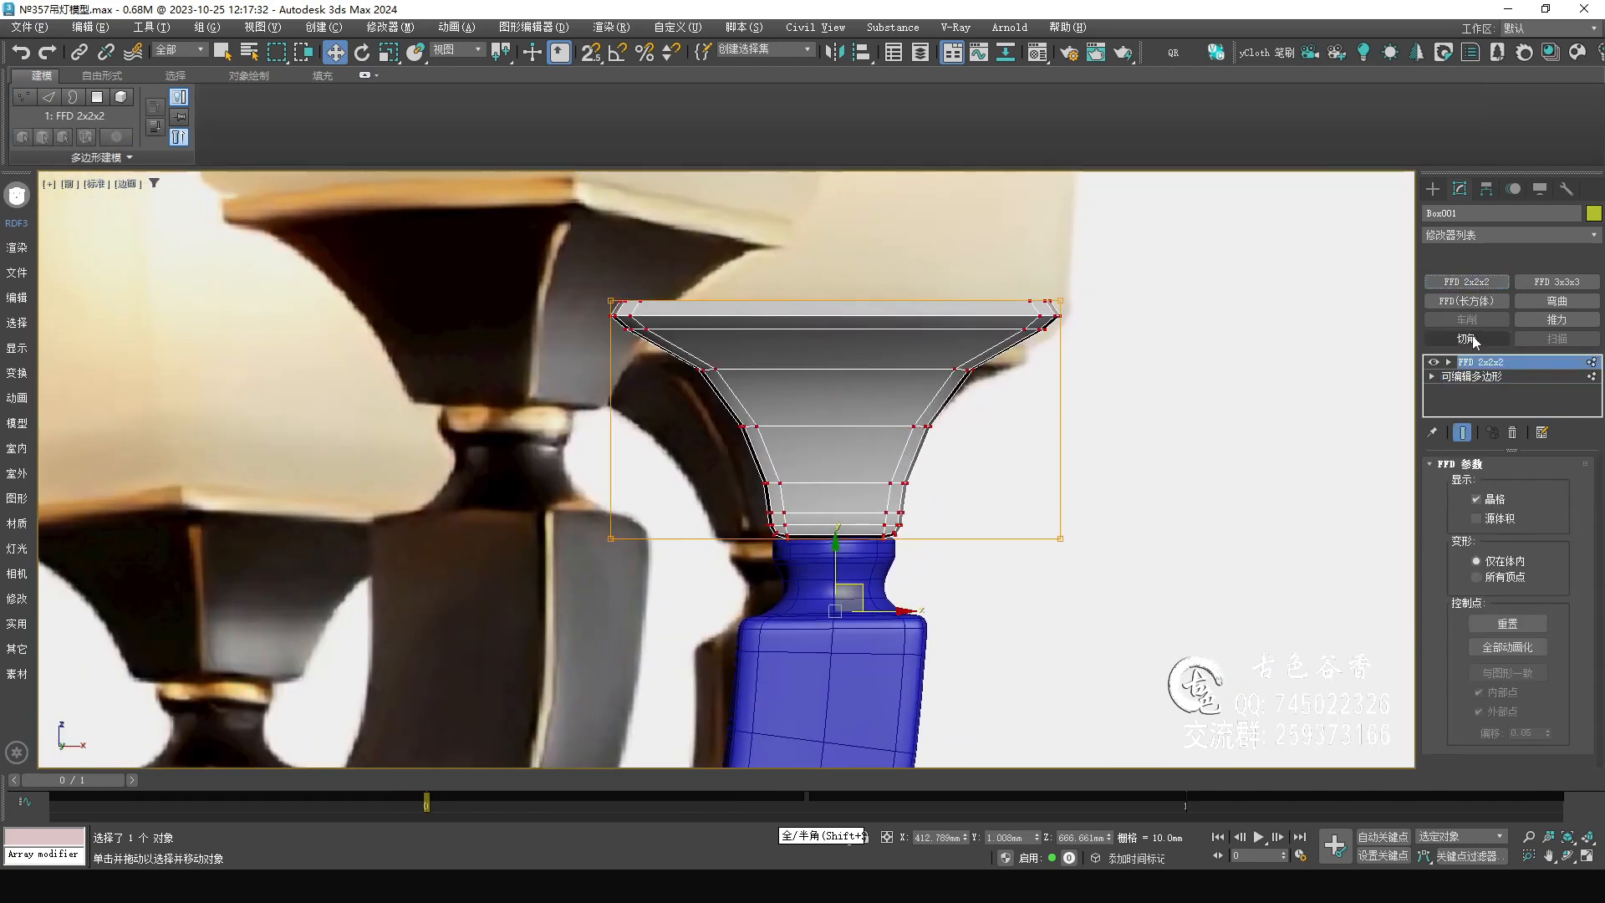
pyautogui.click(1449, 363)
pyautogui.click(1473, 377)
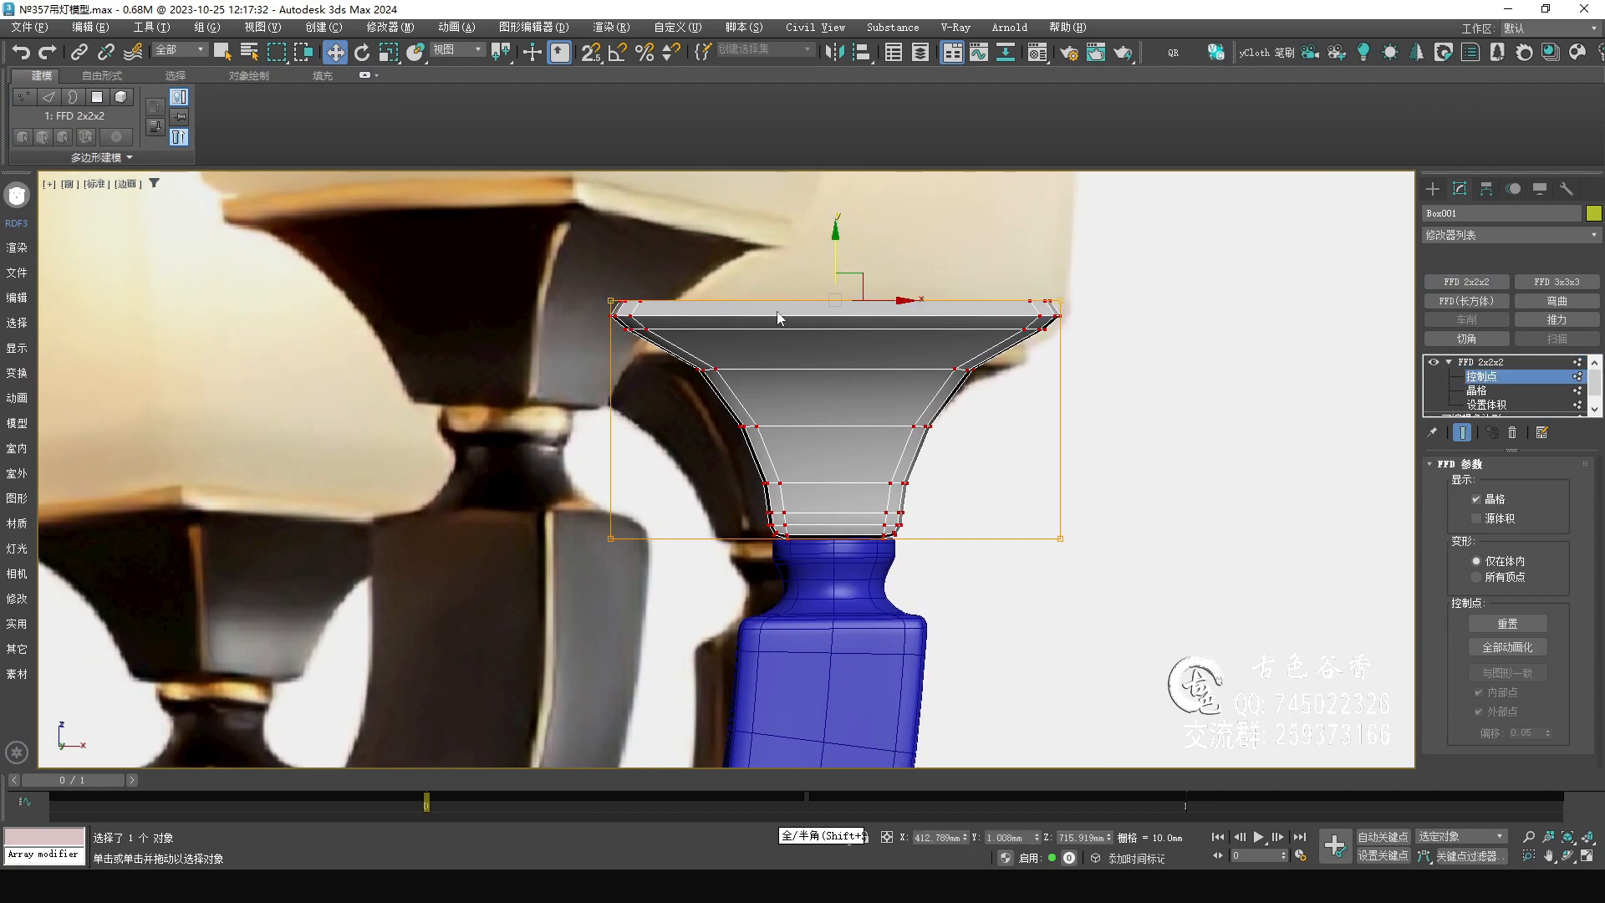
pyautogui.moveTo(898, 304); pyautogui.dragTo(819, 341, button='middle')
pyautogui.moveTo(753, 280); pyautogui.dragTo(768, 314)
pyautogui.moveTo(954, 452); pyautogui.dragTo(784, 448, button='middle')
pyautogui.scroll(-2, 809, 401)
pyautogui.hotkey('ctrl', 'e')
pyautogui.scroll(2, 801, 449)
# Inspect the holder up close in the perspective view and select one of its edge loops.
pyautogui.press('q')
pyautogui.hotkey('alt', 'w')
pyautogui.middleClick(974, 550)
pyautogui.hotkey('alt', 'w')
pyautogui.keyDown('alt'); pyautogui.moveTo(876, 493); pyautogui.dragTo(753, 461, button='middle'); pyautogui.keyUp('alt')
pyautogui.scroll(4, 886, 484)
pyautogui.press('2')
pyautogui.doubleClick(879, 478)
# Leave edge editing and examine the reference lampshade above the holder in the front view.
pyautogui.scroll(-8, 838, 563)
pyautogui.scroll(-5, 753, 462)
pyautogui.hotkey('alt', 'w')
pyautogui.middleClick(837, 453)
pyautogui.hotkey('alt', 'w')
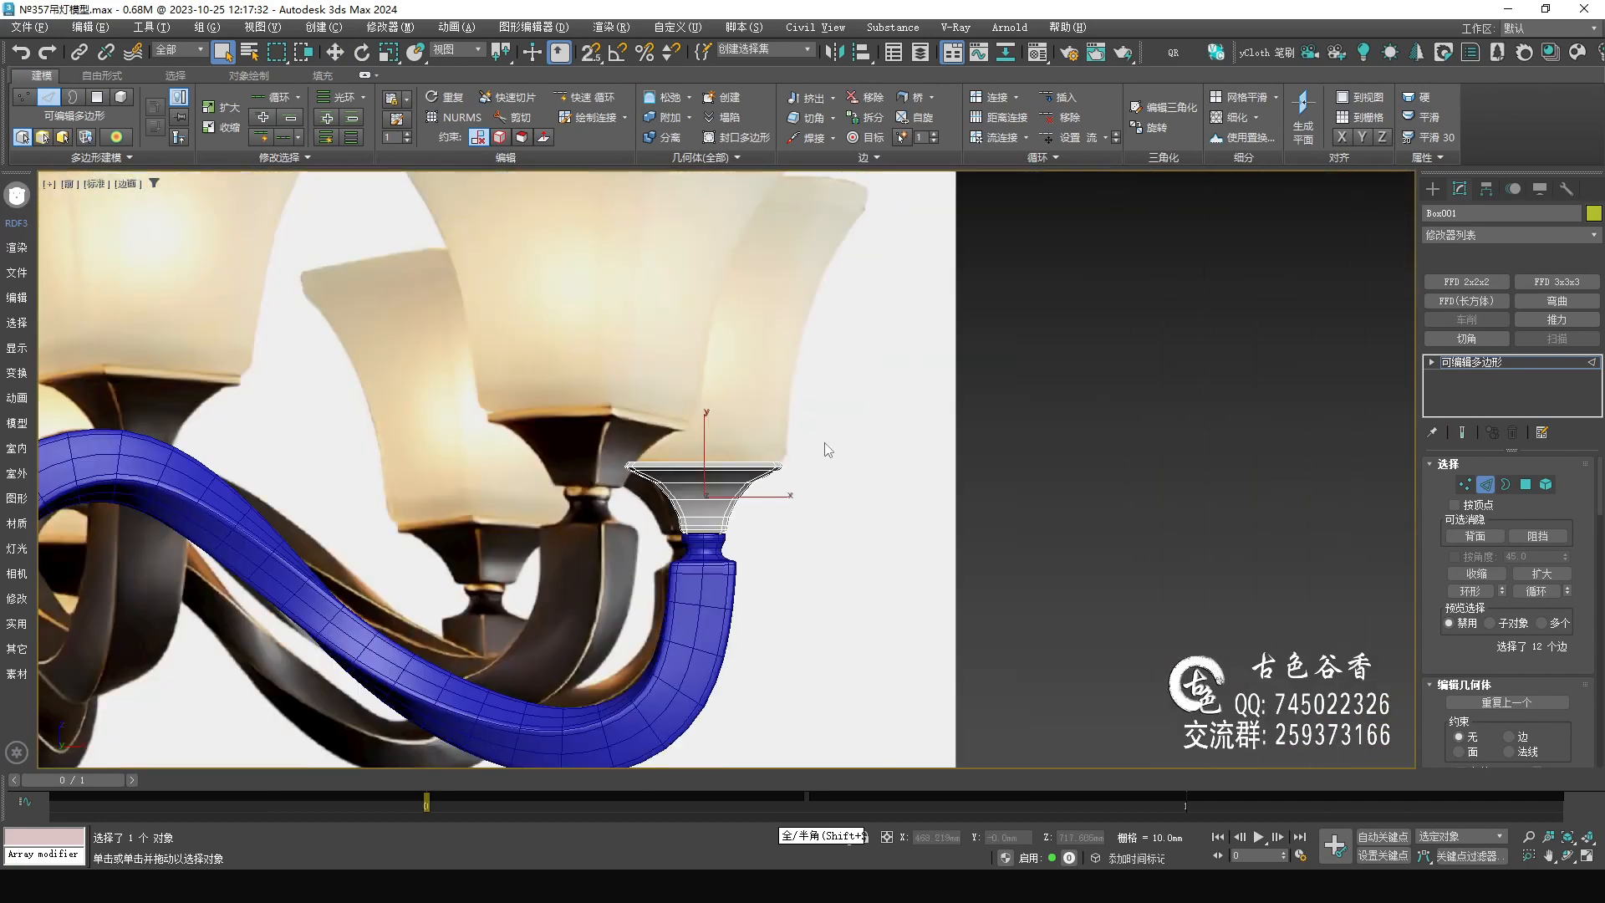
pyautogui.moveTo(809, 393); pyautogui.dragTo(786, 483, button='middle')
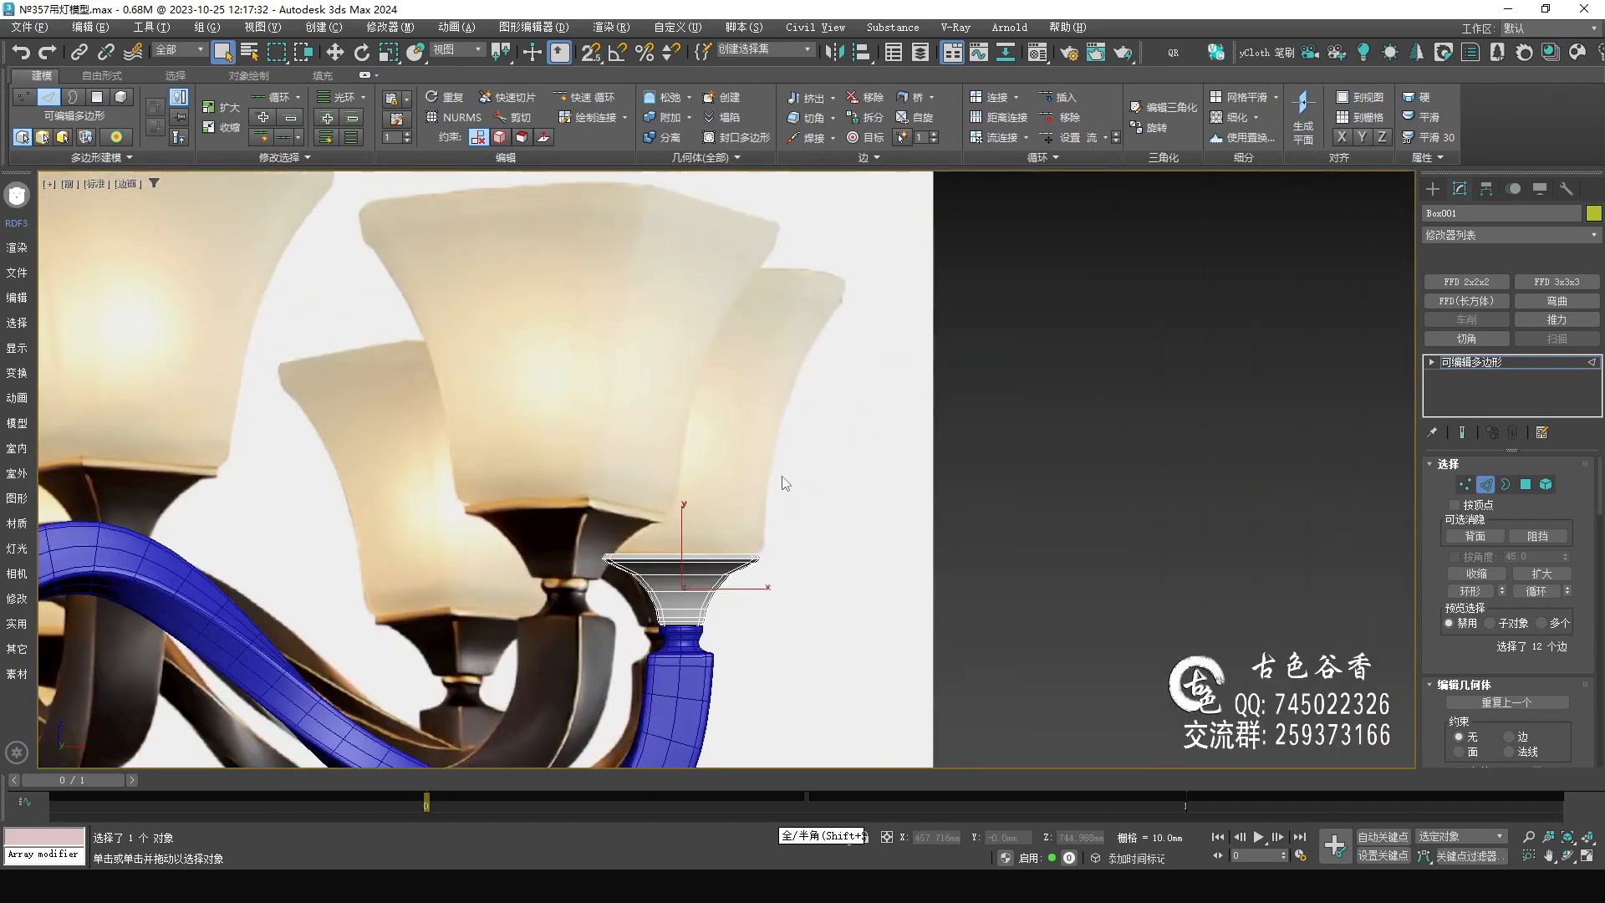
pyautogui.click(1498, 363)
pyautogui.scroll(3, 853, 376)
pyautogui.moveTo(849, 459); pyautogui.dragTo(895, 466, button='middle')
pyautogui.scroll(-2, 885, 466)
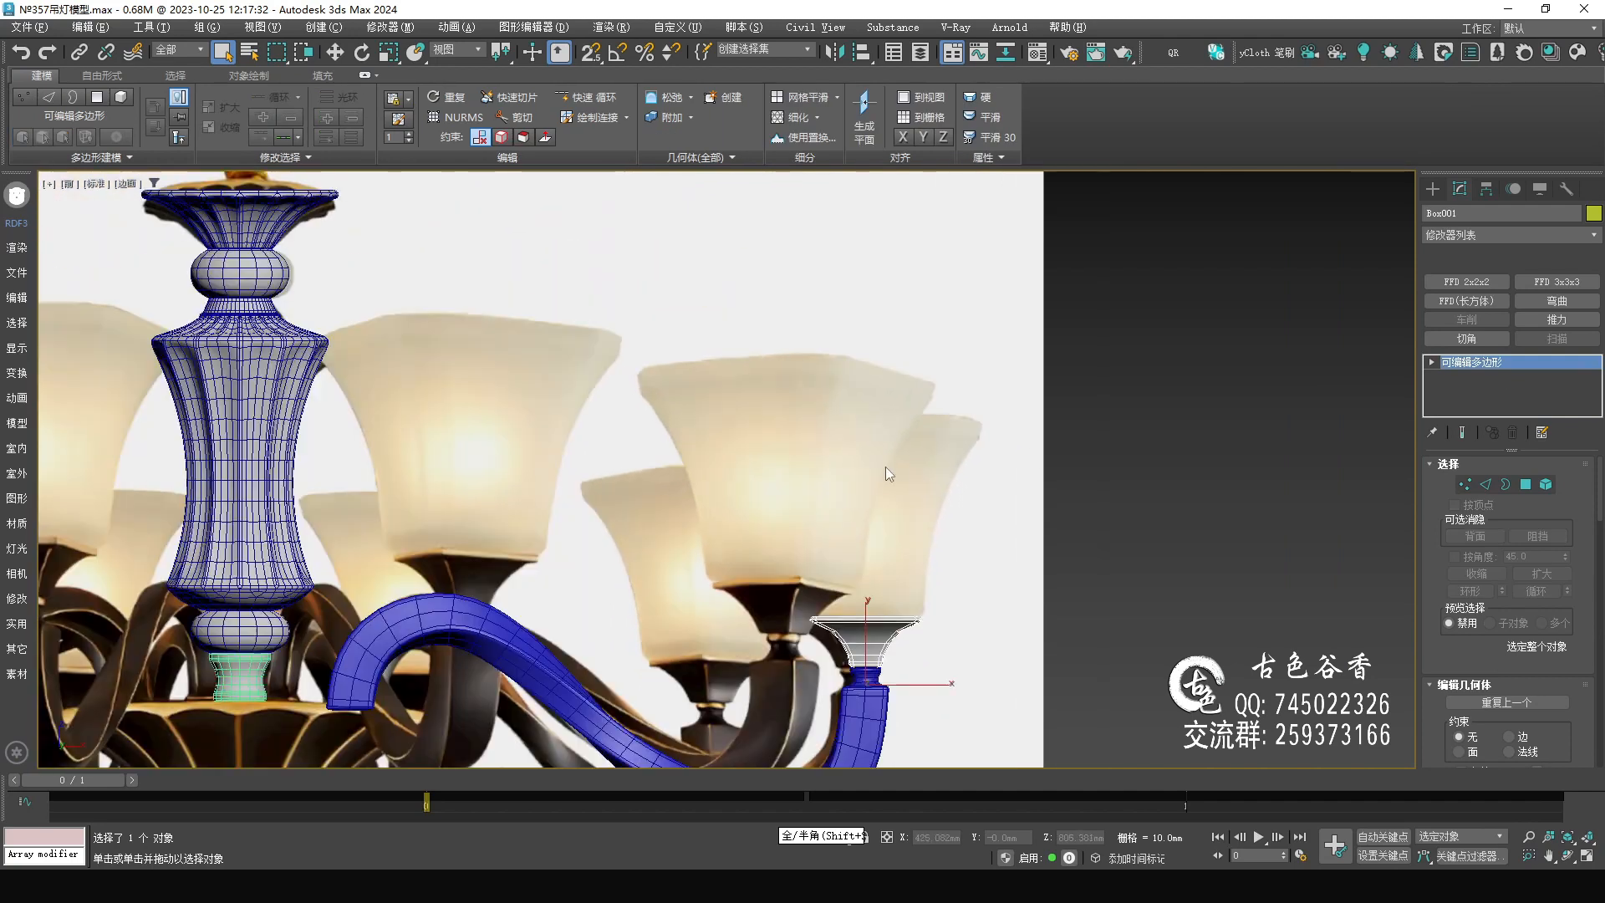
# Create a box about 71 by 71 mm over the holder's square outline in the top view.
pyautogui.click(1431, 189)
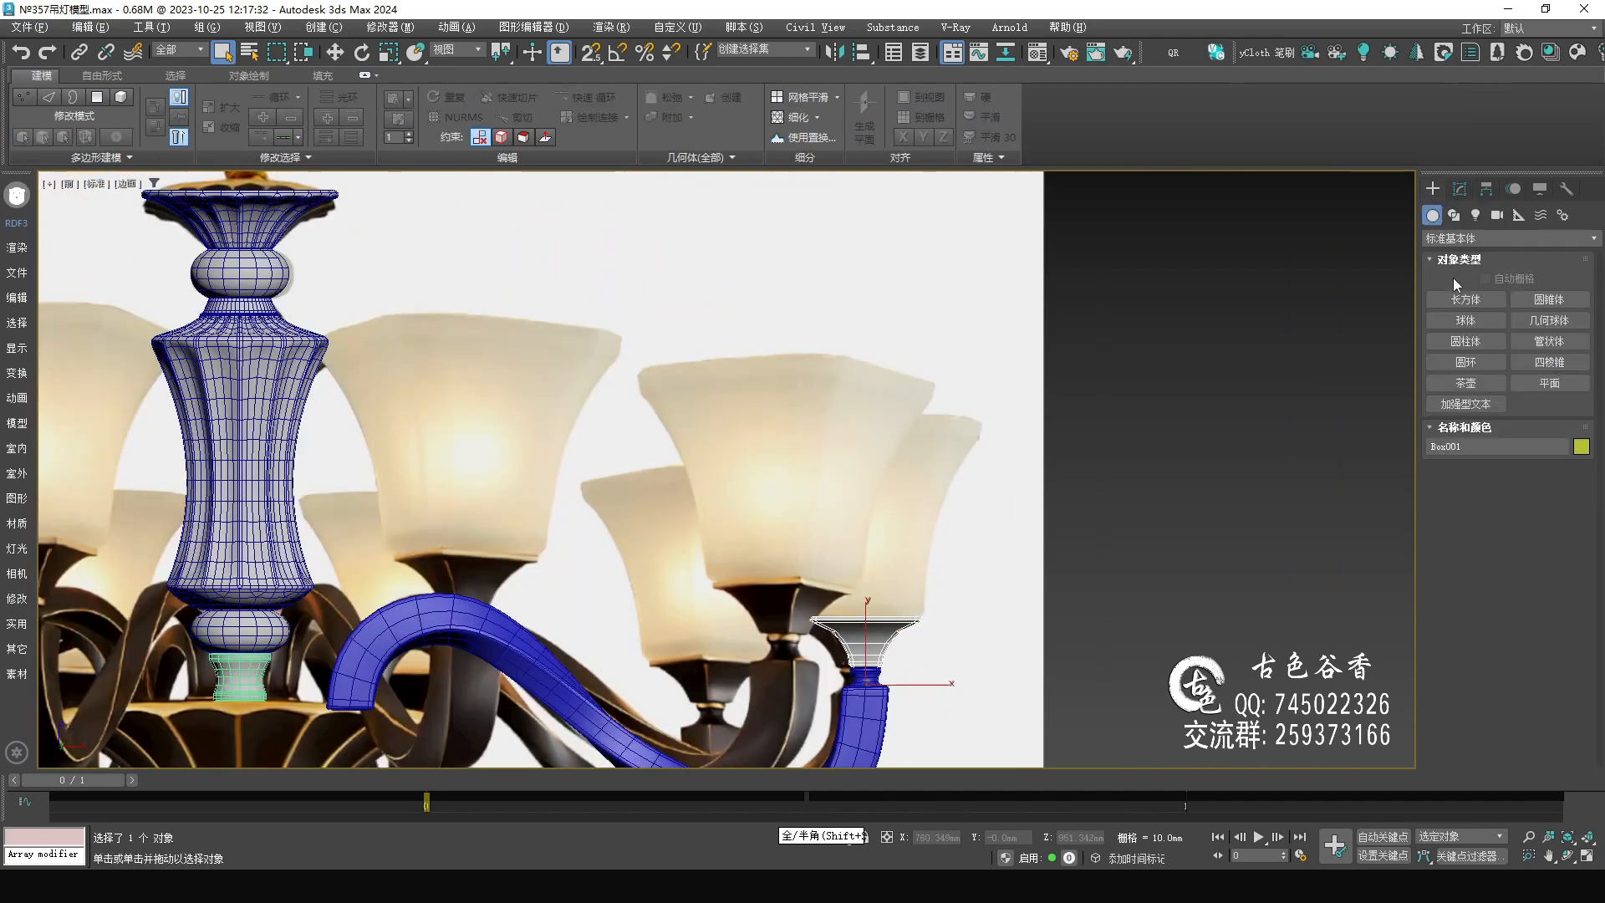
pyautogui.click(1463, 300)
pyautogui.moveTo(797, 472); pyautogui.dragTo(709, 402, button='middle')
pyautogui.hotkey('alt', 'w')
pyautogui.middleClick(222, 365)
pyautogui.hotkey('alt', 'w')
pyautogui.moveTo(944, 428); pyautogui.dragTo(569, 420, button='middle')
pyautogui.scroll(-3, 557, 425)
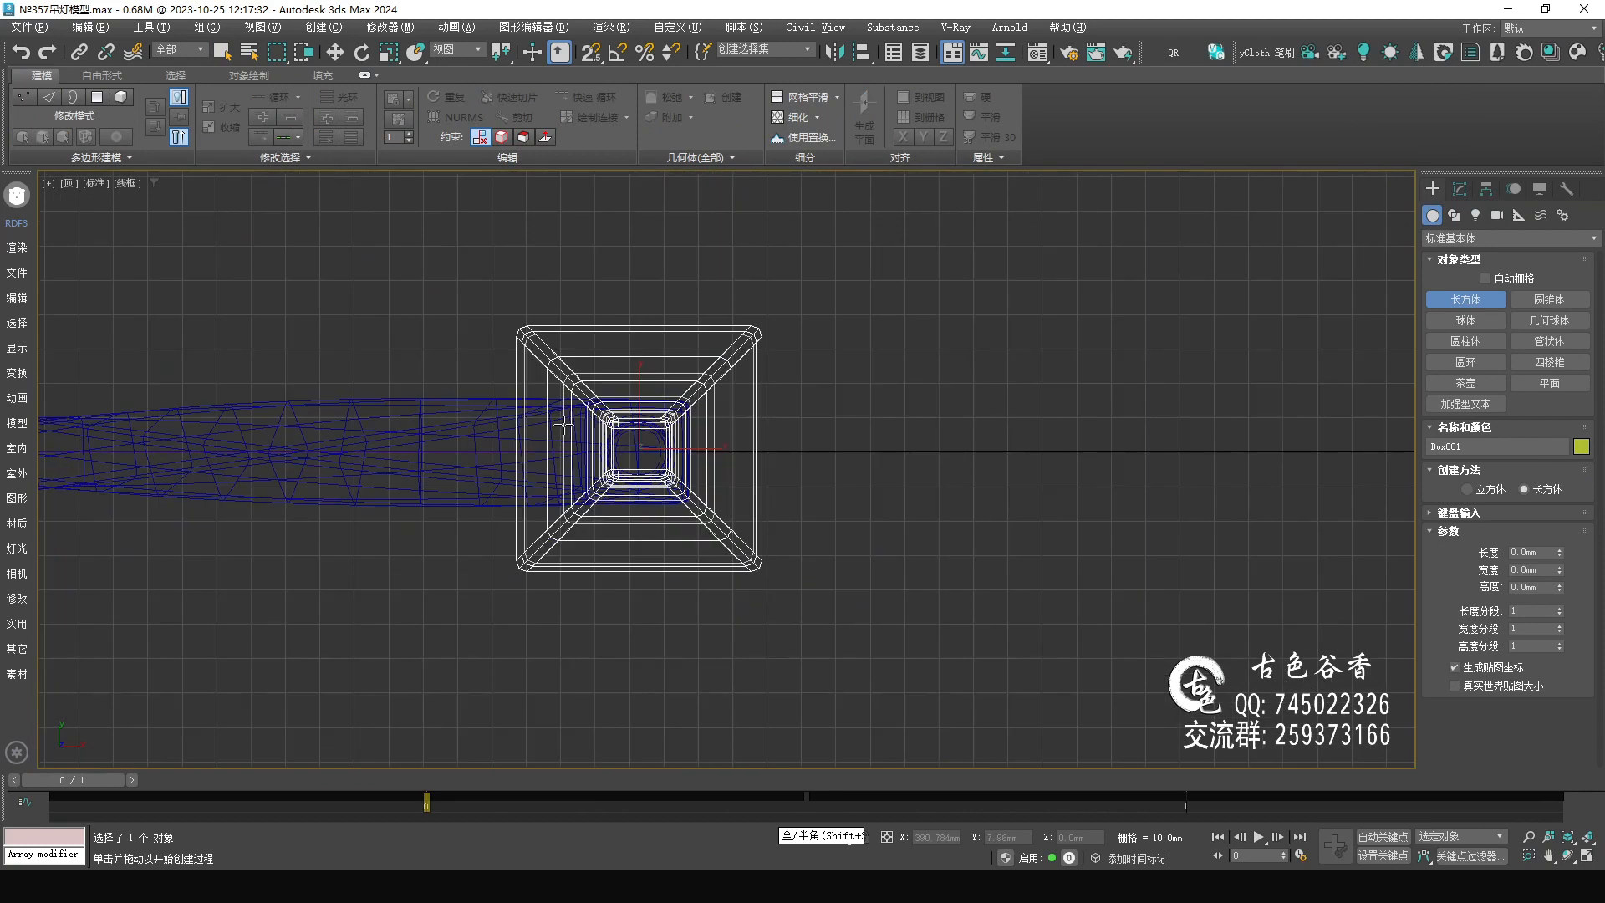
pyautogui.moveTo(518, 324); pyautogui.dragTo(765, 573)
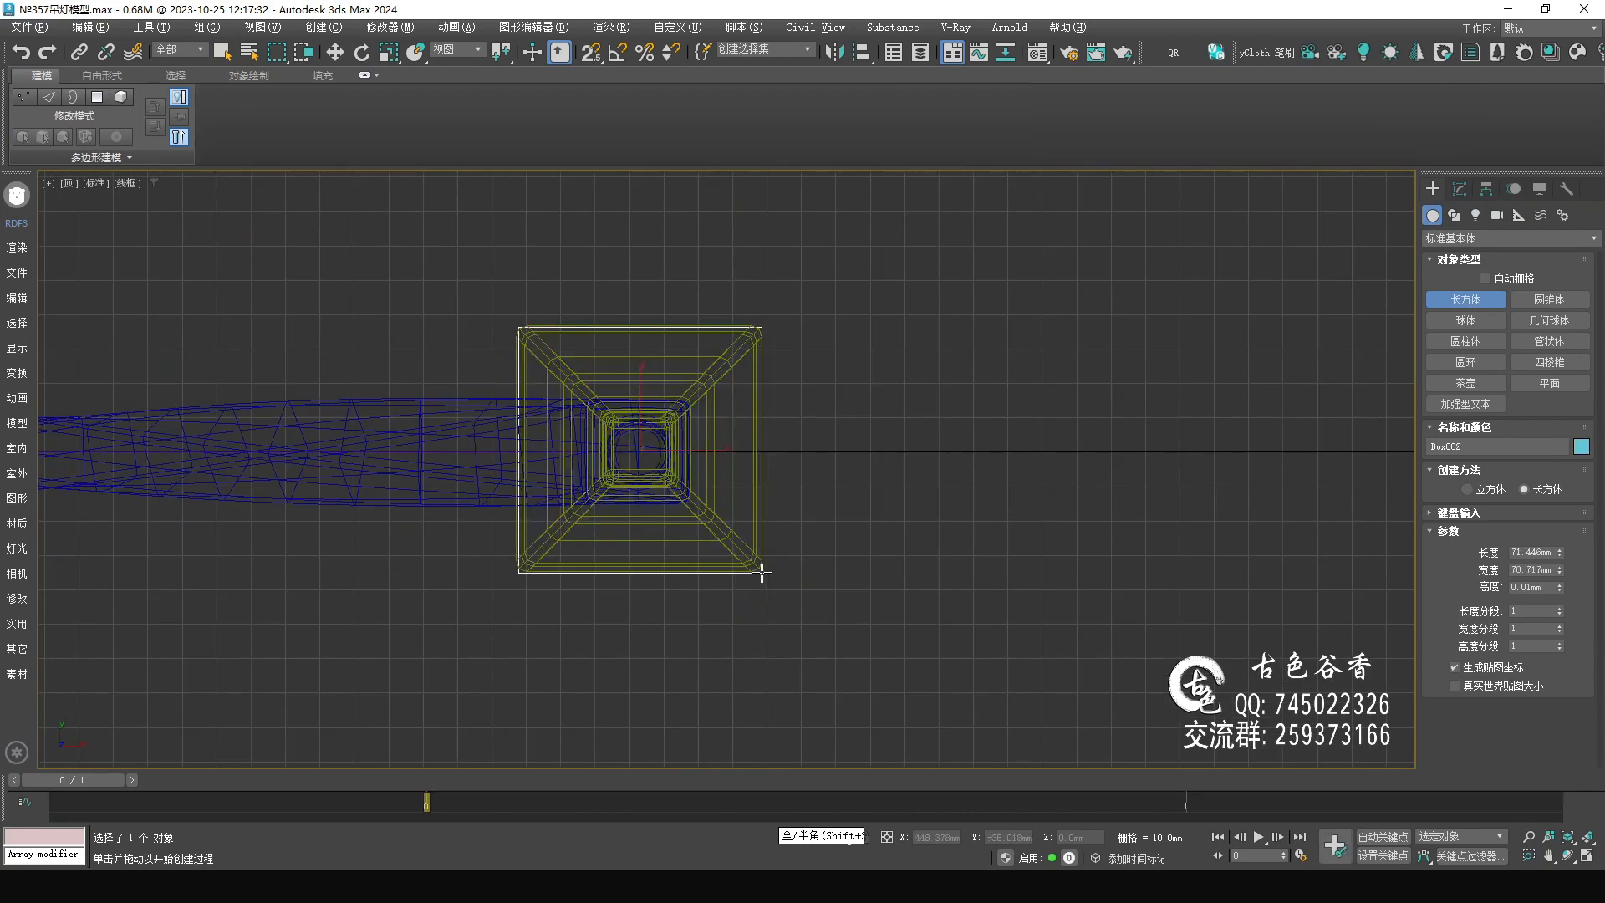
pyautogui.rightClick(1002, 437)
# Move the new box up in the front view so that it sits on the holder's rim.
pyautogui.hotkey('alt', 'w')
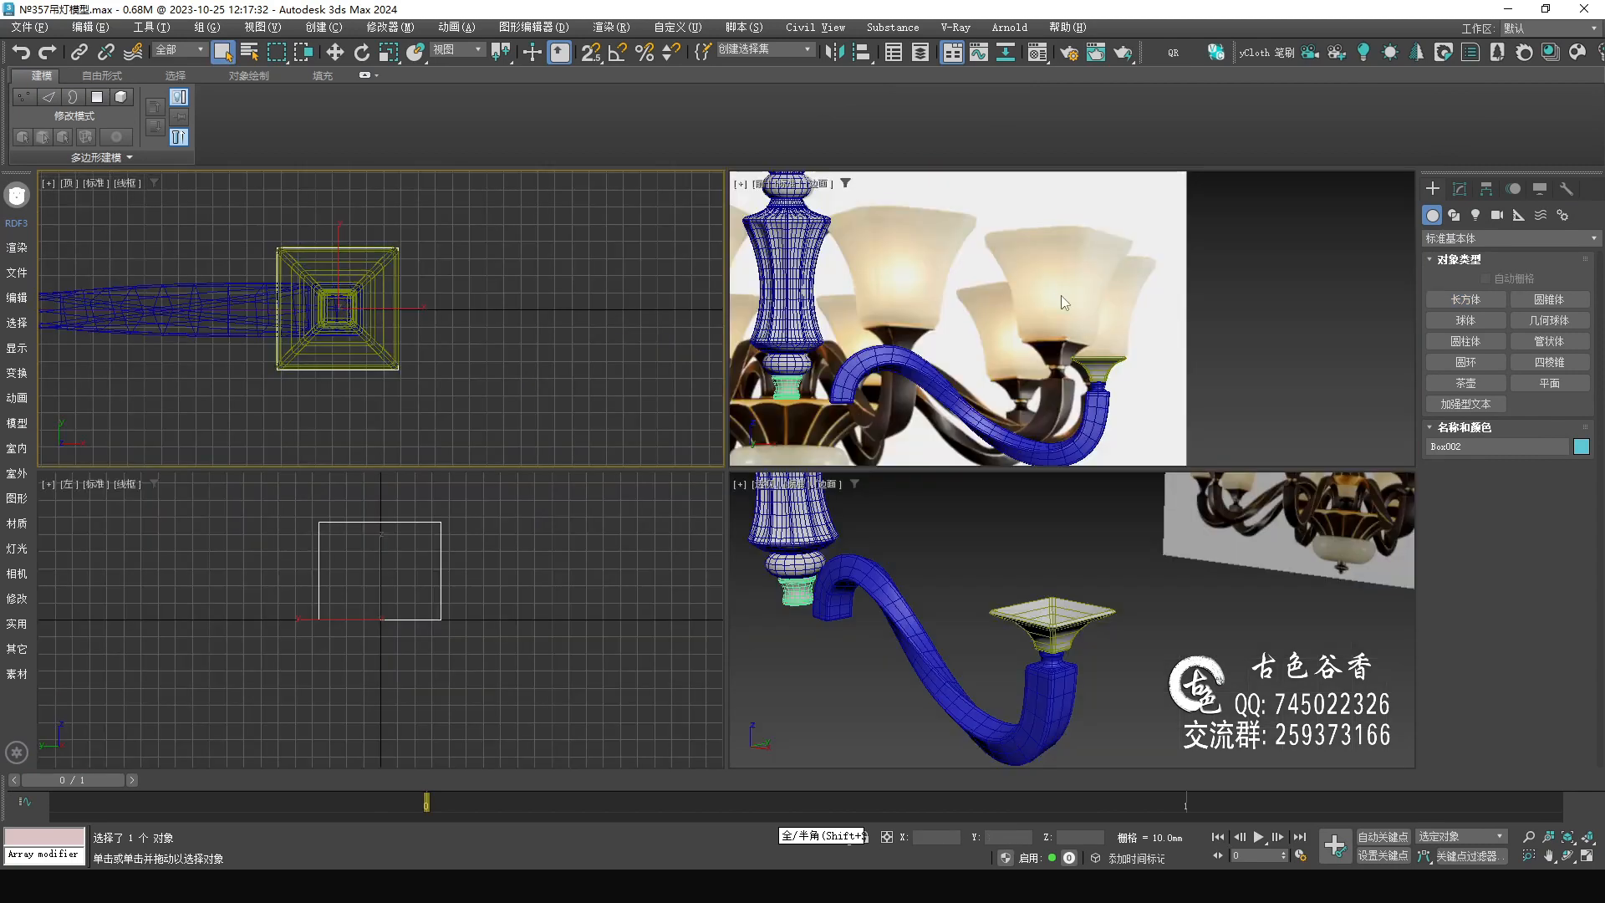
pyautogui.middleClick(1061, 289)
pyautogui.hotkey('alt', 'w')
pyautogui.scroll(-5, 625, 447)
pyautogui.press('w')
pyautogui.moveTo(614, 706); pyautogui.dragTo(623, 436)
pyautogui.scroll(10, 614, 494)
pyautogui.scroll(2, 659, 305)
pyautogui.moveTo(658, 305); pyautogui.dragTo(647, 475, button='middle')
pyautogui.moveTo(659, 448); pyautogui.dragTo(673, 388)
pyautogui.moveTo(803, 348); pyautogui.dragTo(717, 430, button='middle')
pyautogui.scroll(-2, 706, 432)
# Raise the four upper vertices of the editable poly box towards the reference shade's height and scale them to about 250%.
pyautogui.press('1')
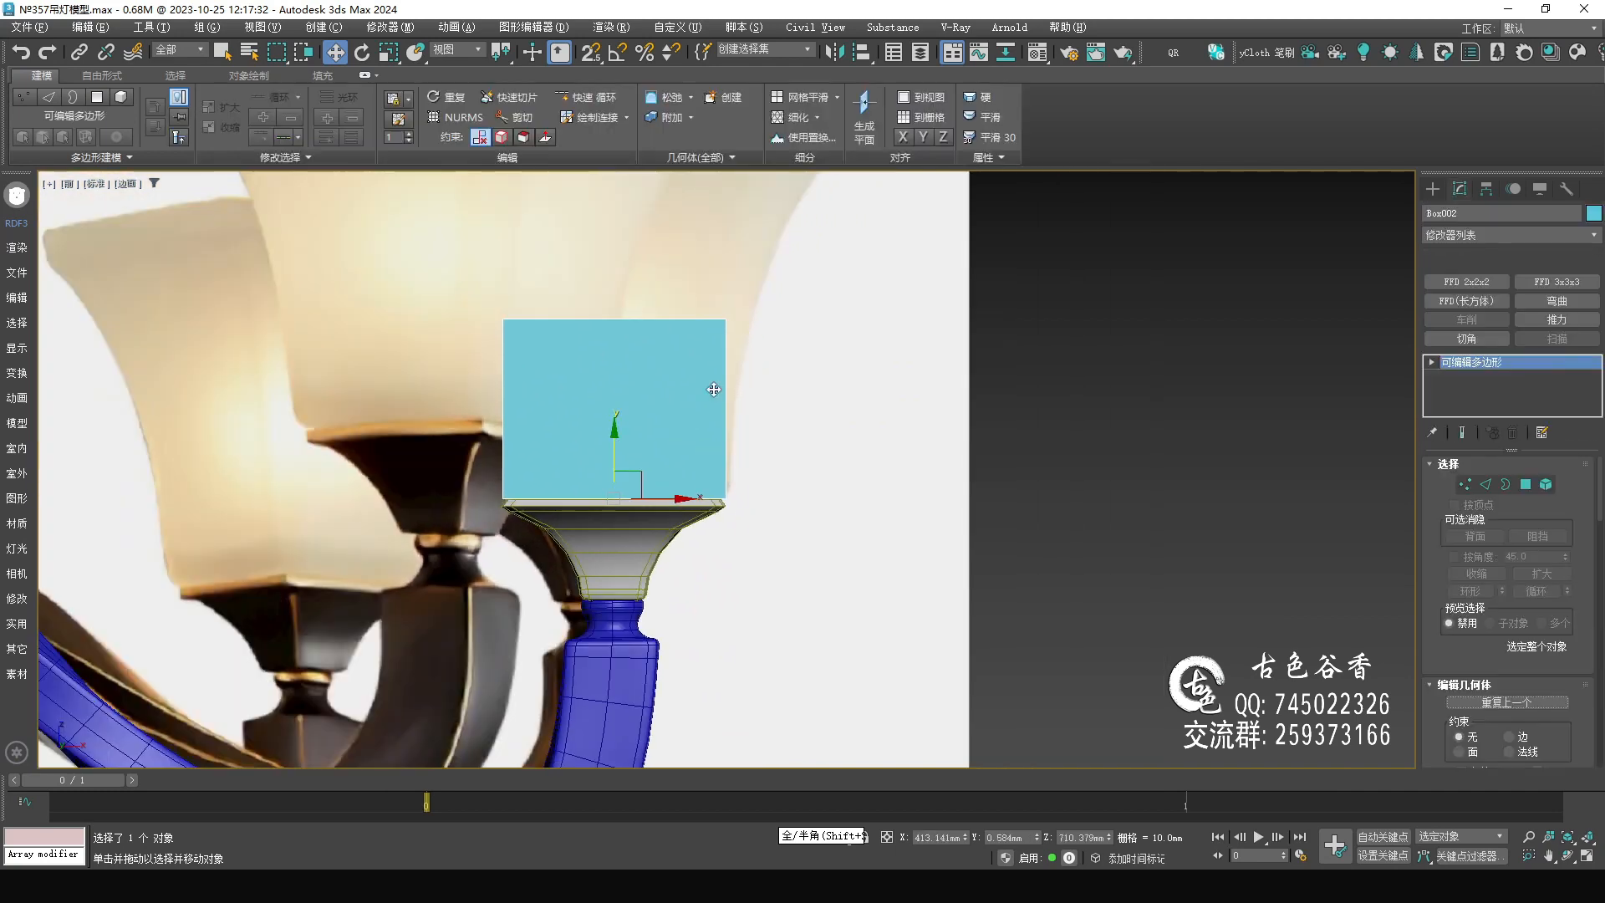
pyautogui.scroll(-1, 689, 420)
pyautogui.press('1')
pyautogui.scroll(-3, 583, 456)
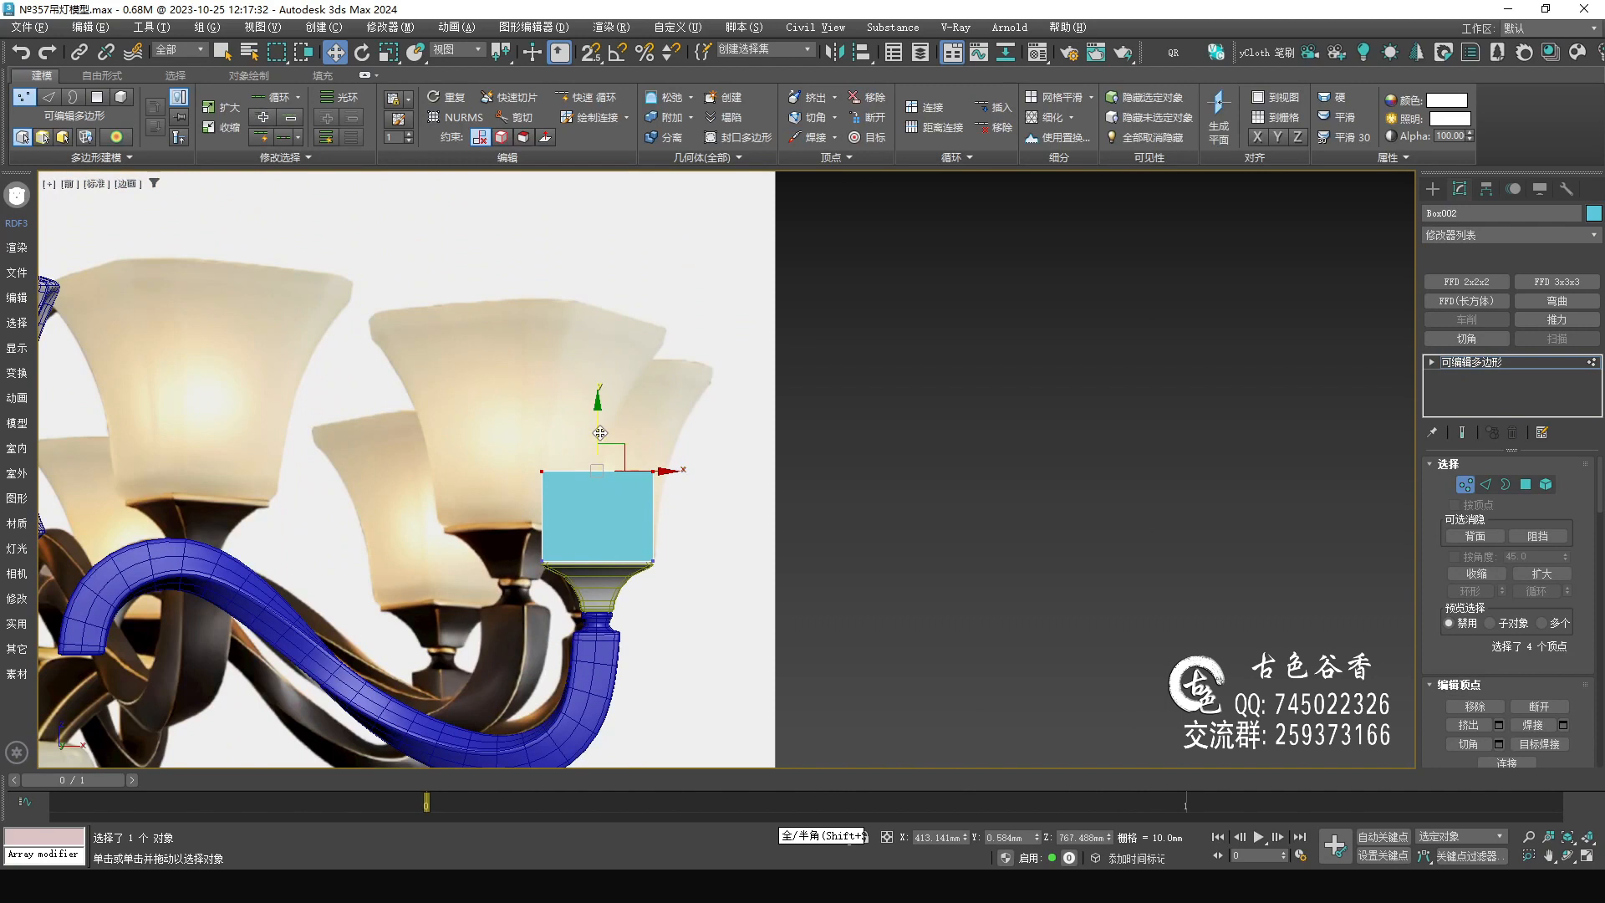
pyautogui.moveTo(599, 421); pyautogui.dragTo(655, 213)
pyautogui.scroll(2, 689, 390)
pyautogui.press('r')
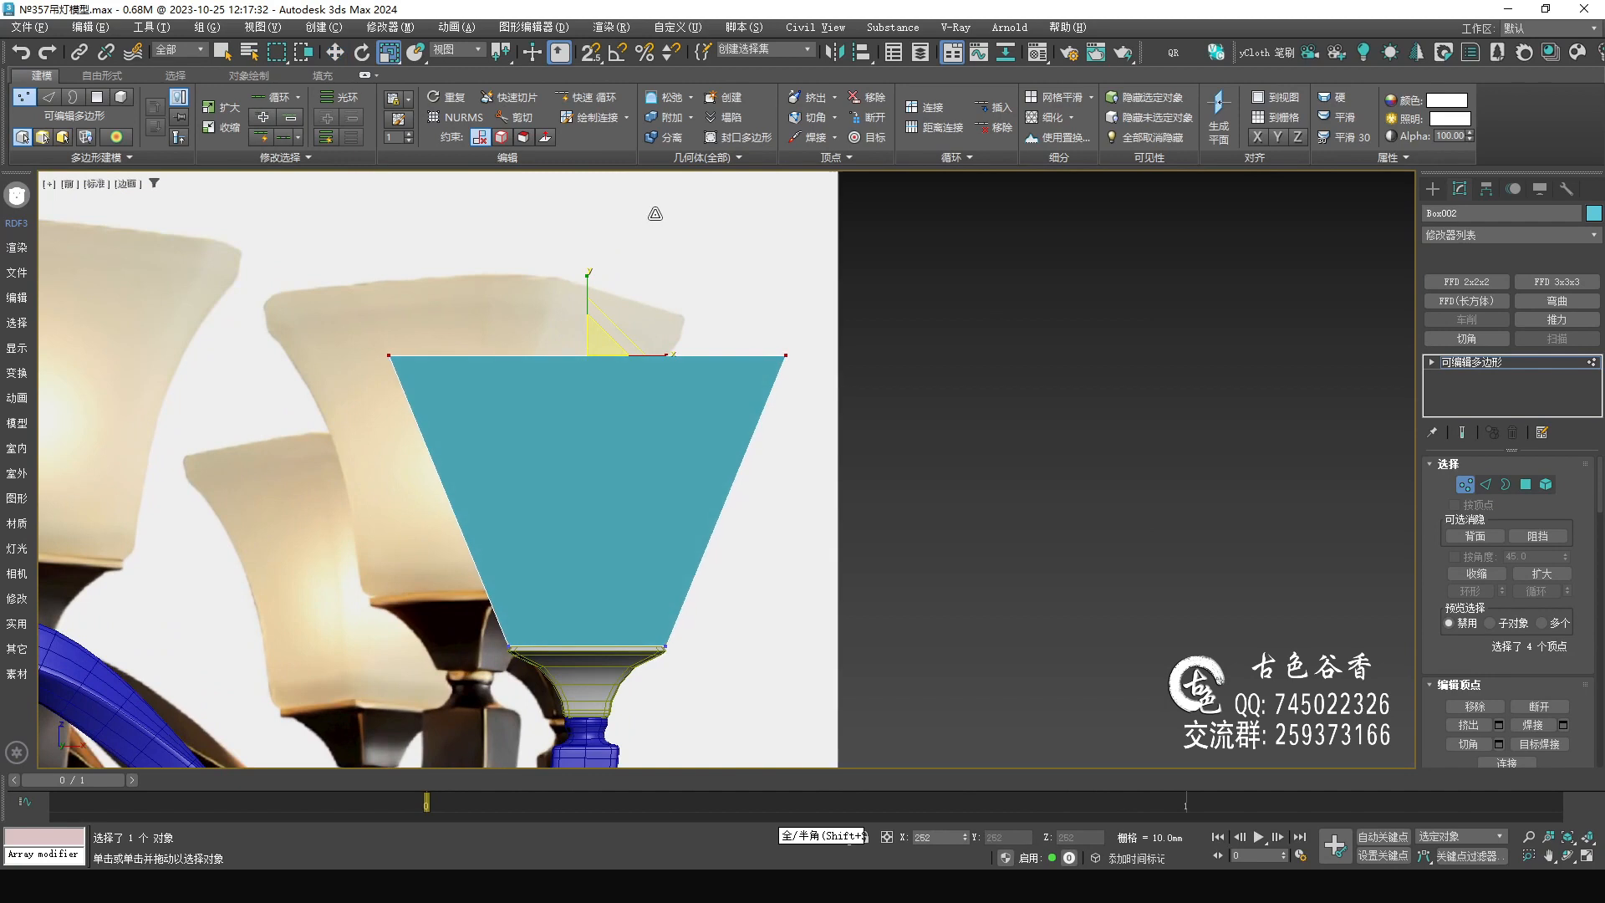
pyautogui.scroll(-3, 719, 367)
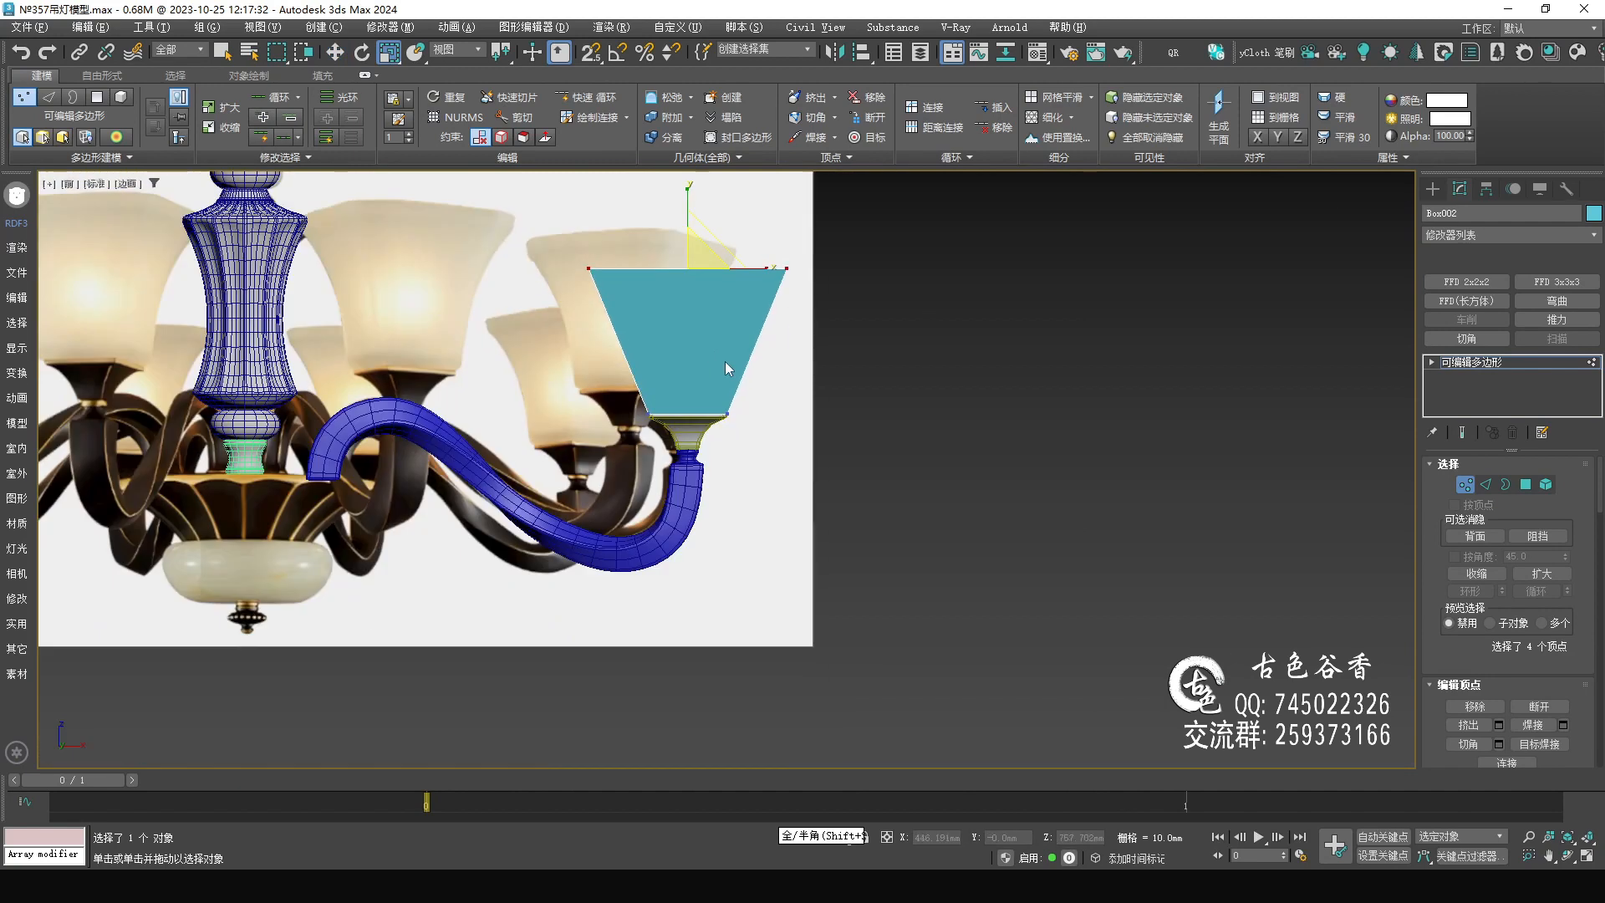
# Leave vertex editing, assign the grey 02 - Default material to the lampshade block and close the material editor.
pyautogui.click(1544, 364)
pyautogui.press('m')
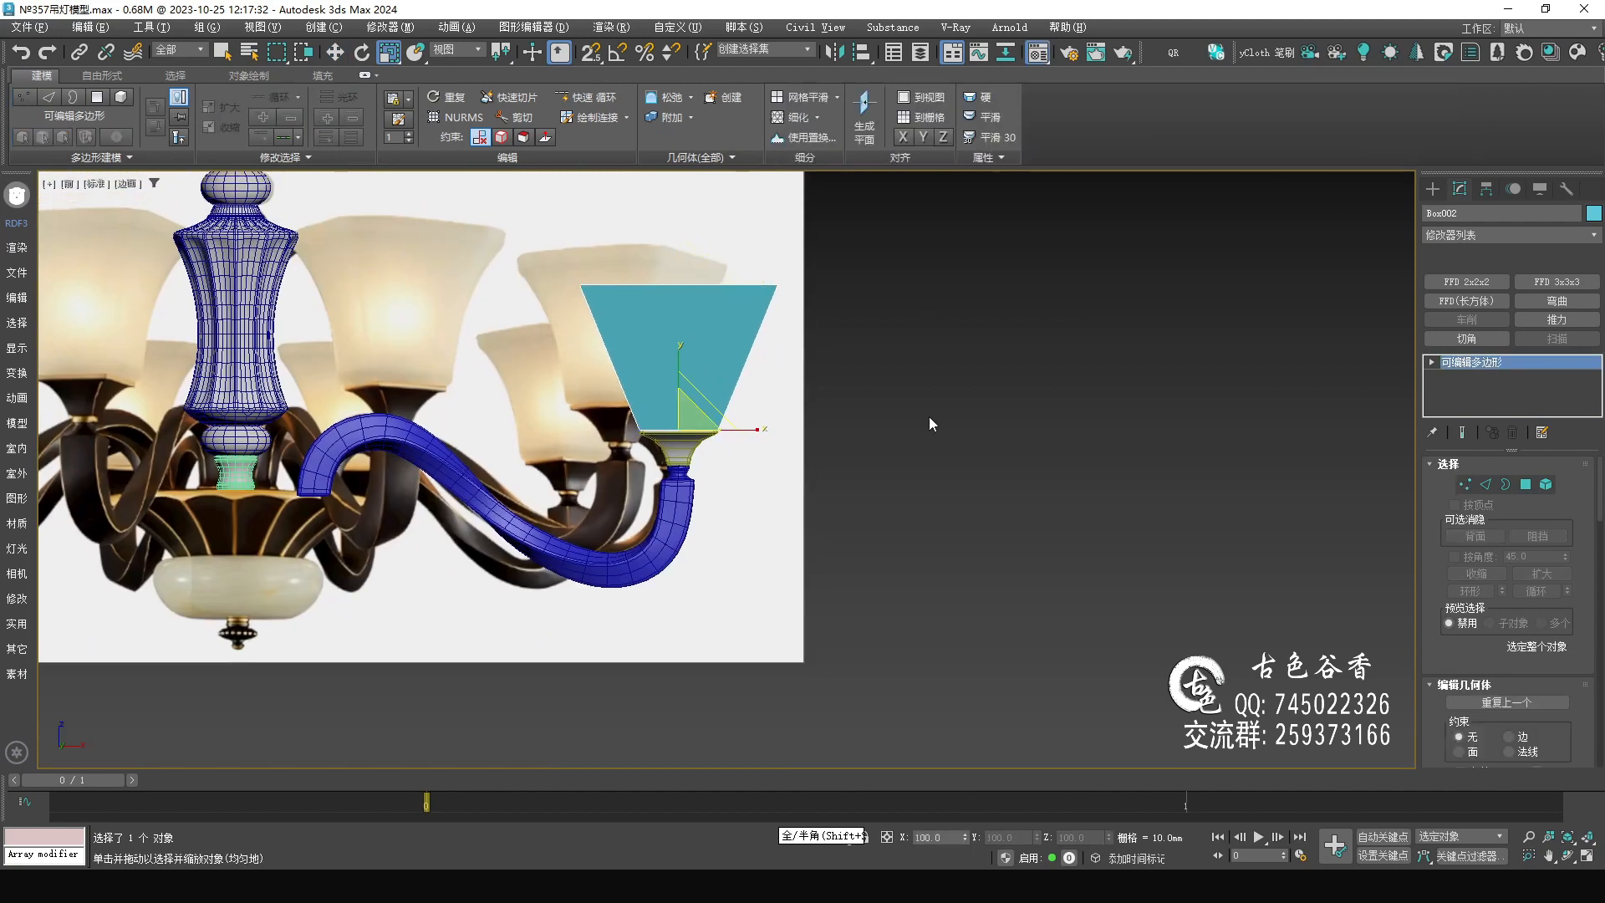
pyautogui.click(1065, 336)
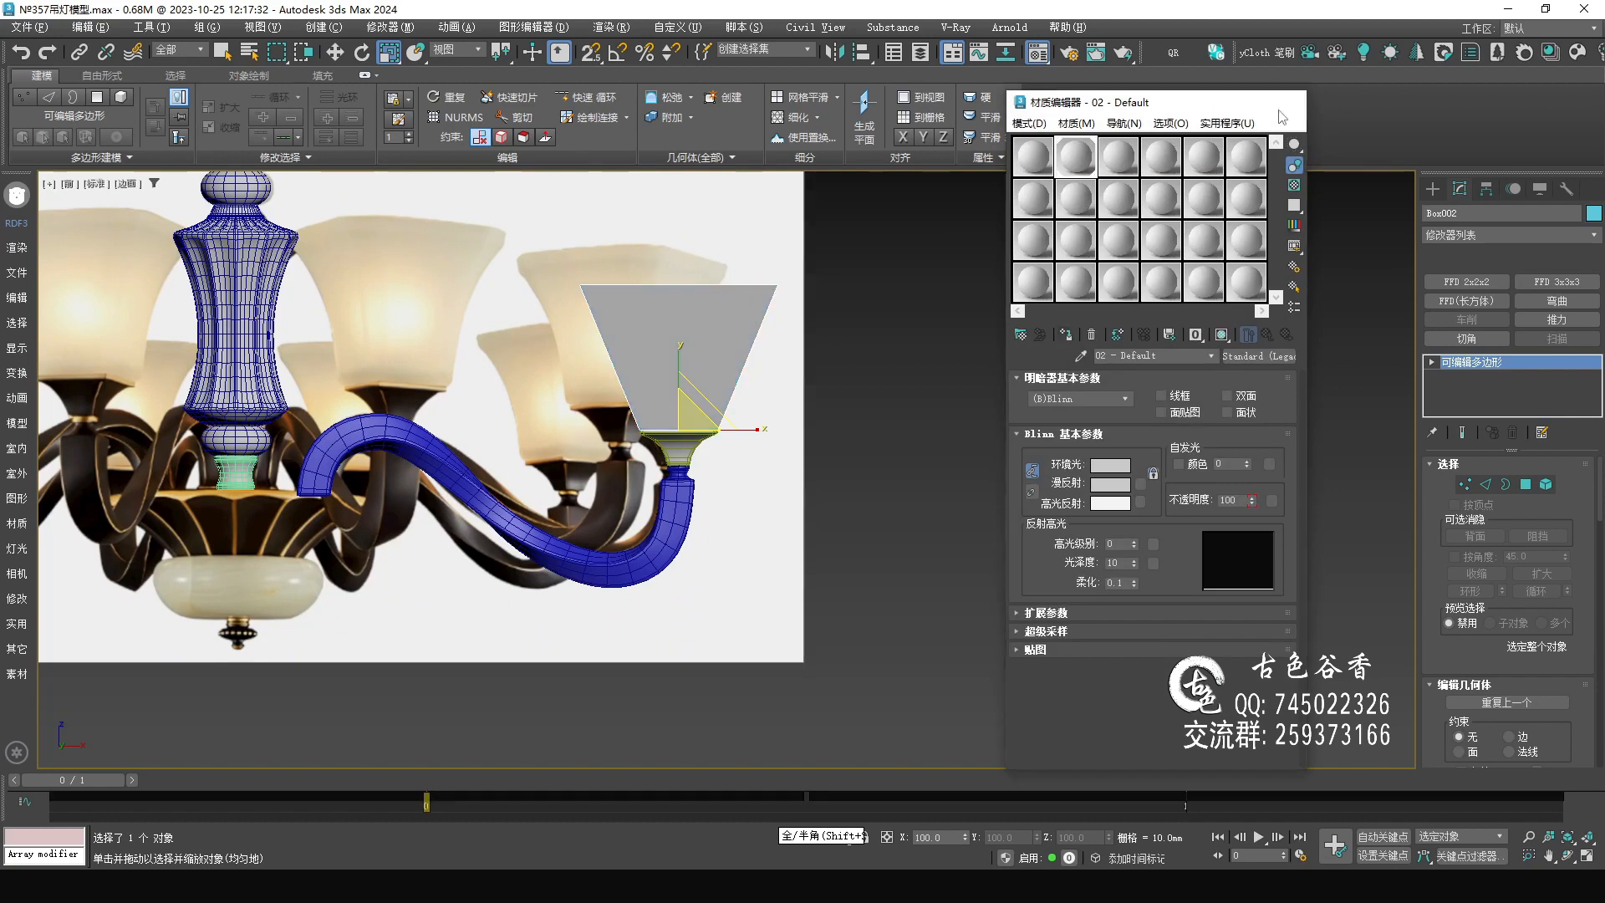
pyautogui.click(1287, 102)
# Try to move the lampshade block vertically relative to the holder.
pyautogui.scroll(3, 730, 433)
pyautogui.press('w')
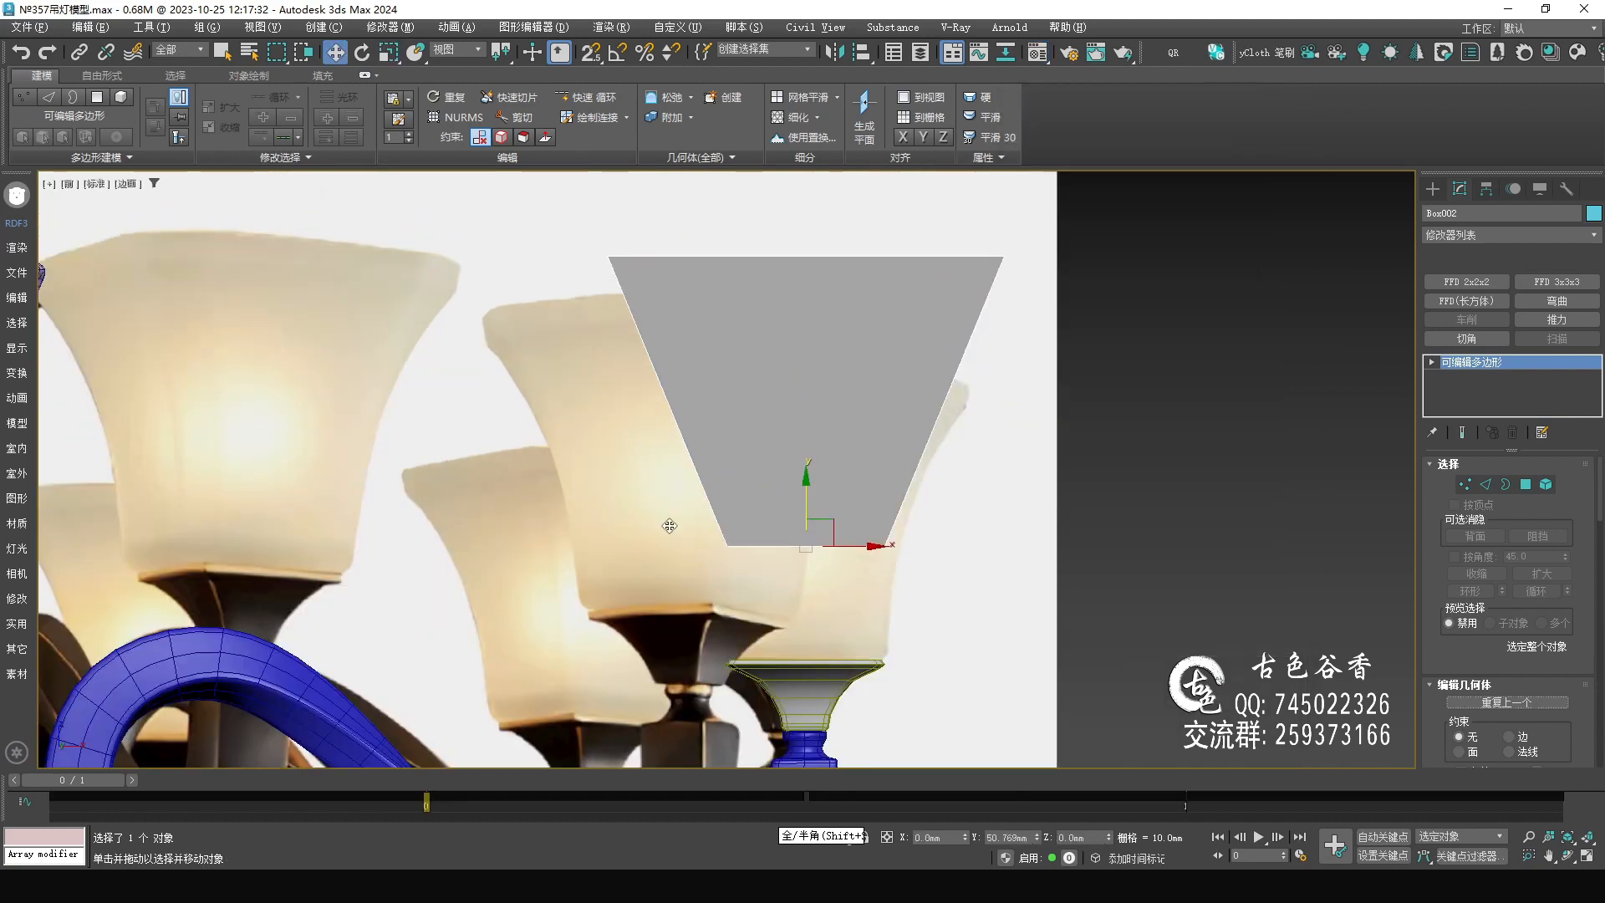
pyautogui.moveTo(833, 626)
pyautogui.mouseDown()
pyautogui.moveTo(724, 550)
pyautogui.moveTo(670, 557)
pyautogui.moveTo(671, 578)
pyautogui.moveTo(832, 637)
pyautogui.mouseUp()
pyautogui.moveTo(969, 540); pyautogui.dragTo(933, 502, button='middle')
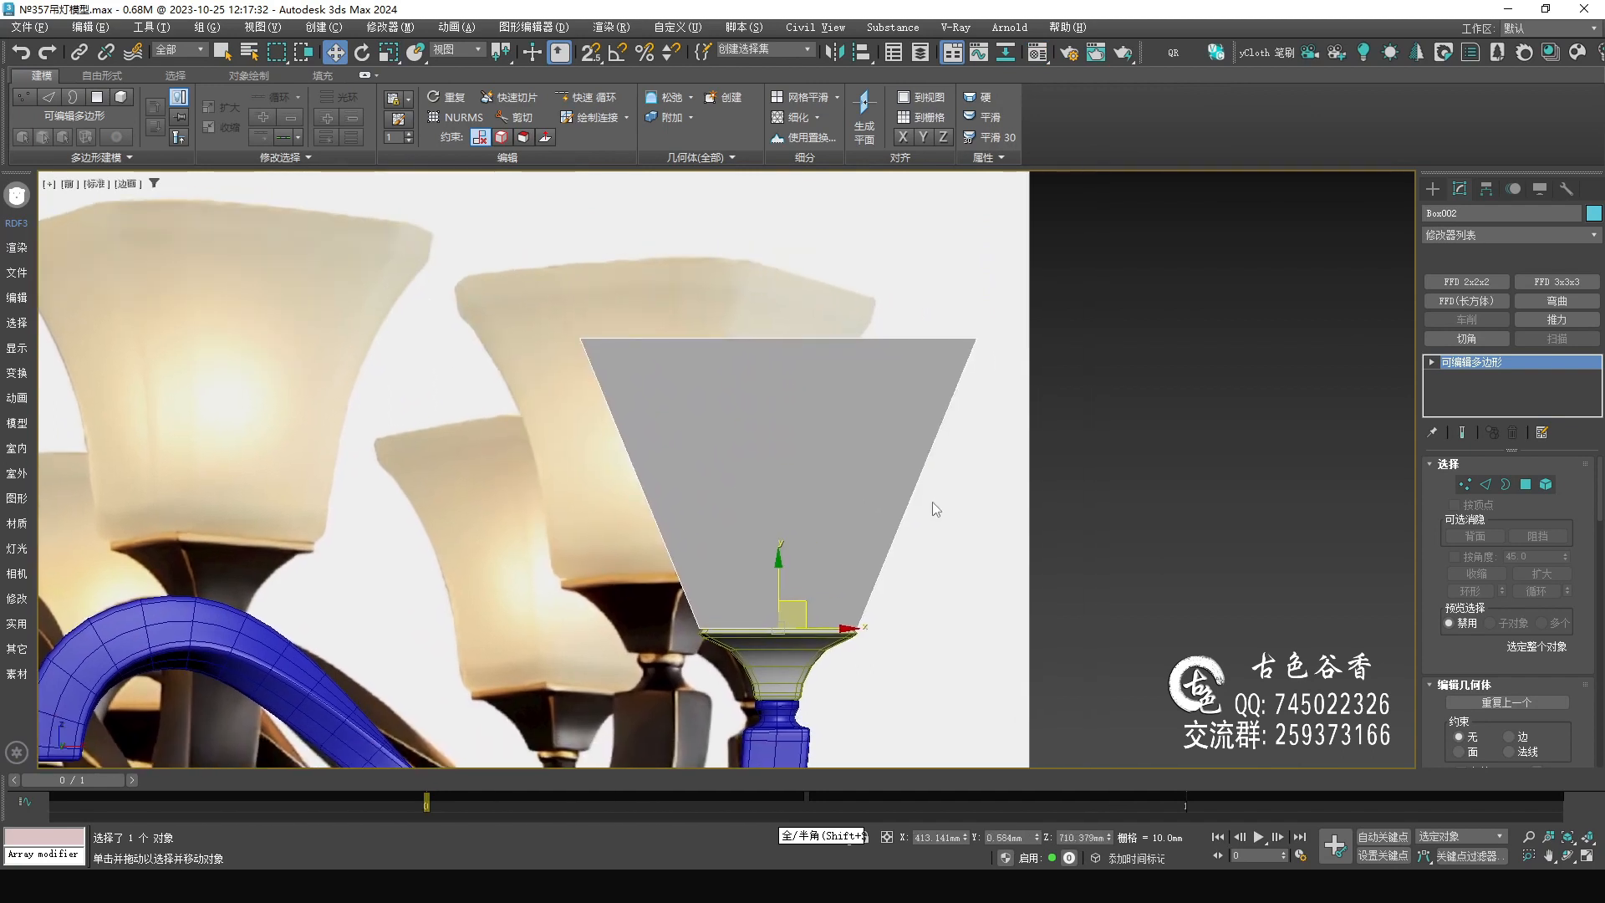
# Select the lampshade block's four slanted side edges and connect them with one horizontal edge loop at mid-height.
pyautogui.press('2')
pyautogui.moveTo(1076, 485); pyautogui.dragTo(276, 465)
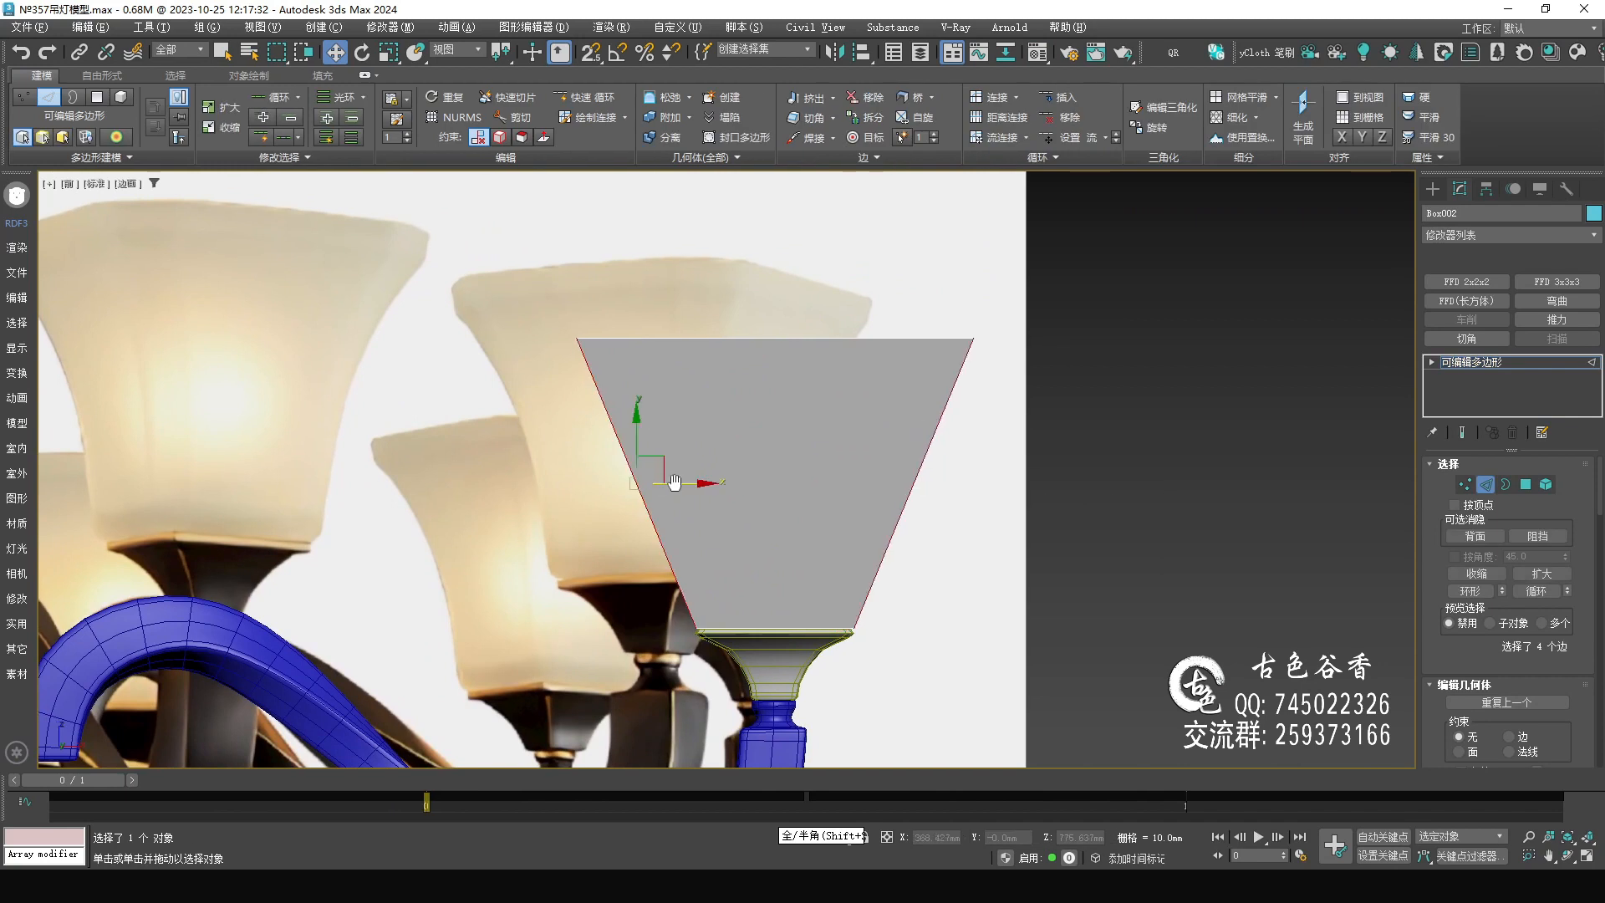
pyautogui.moveTo(690, 491); pyautogui.dragTo(583, 467, button='middle')
# Scale the mid-height edge loop inward to narrow the lampshade's waist like the reference shade.
pyautogui.press('r')
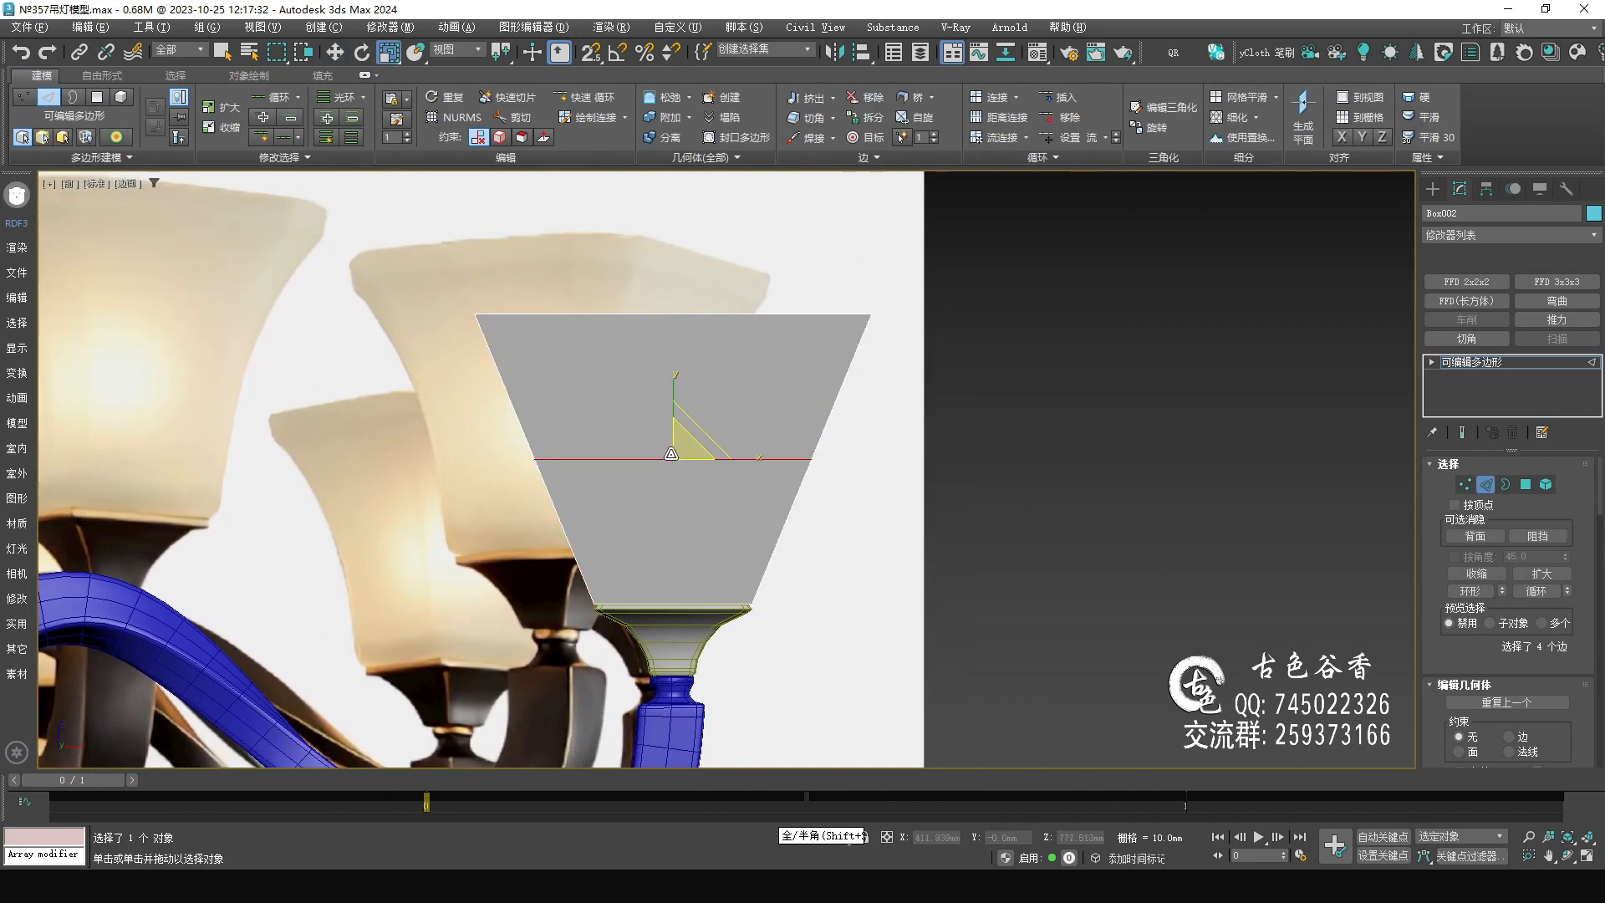
pyautogui.moveTo(677, 444); pyautogui.dragTo(677, 480)
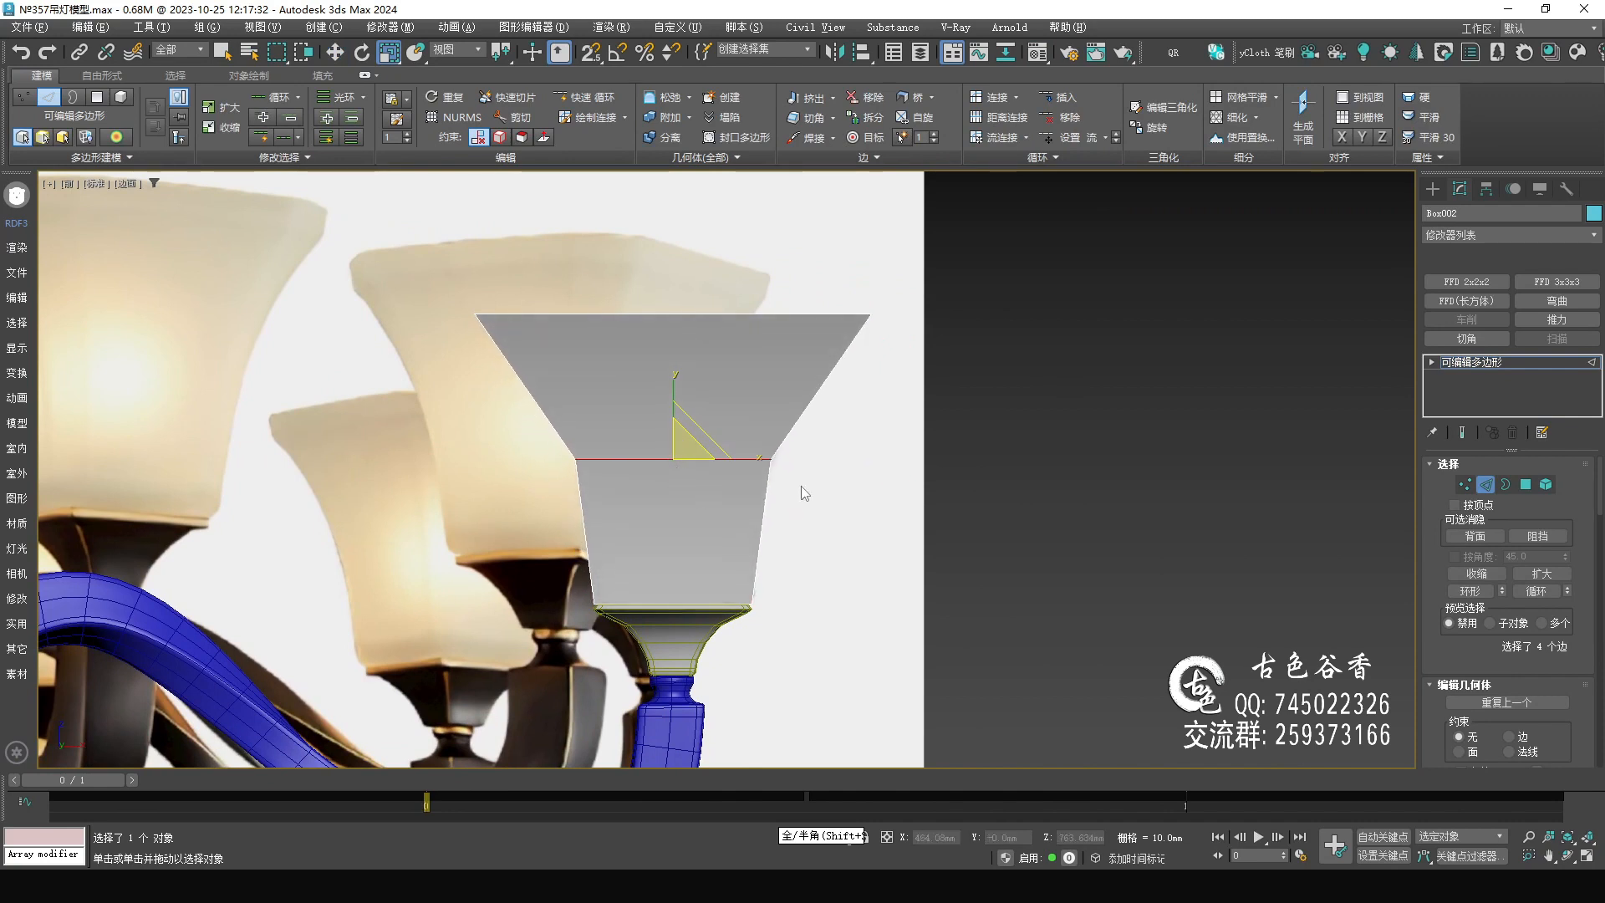
pyautogui.moveTo(846, 485); pyautogui.dragTo(699, 500, button='middle')
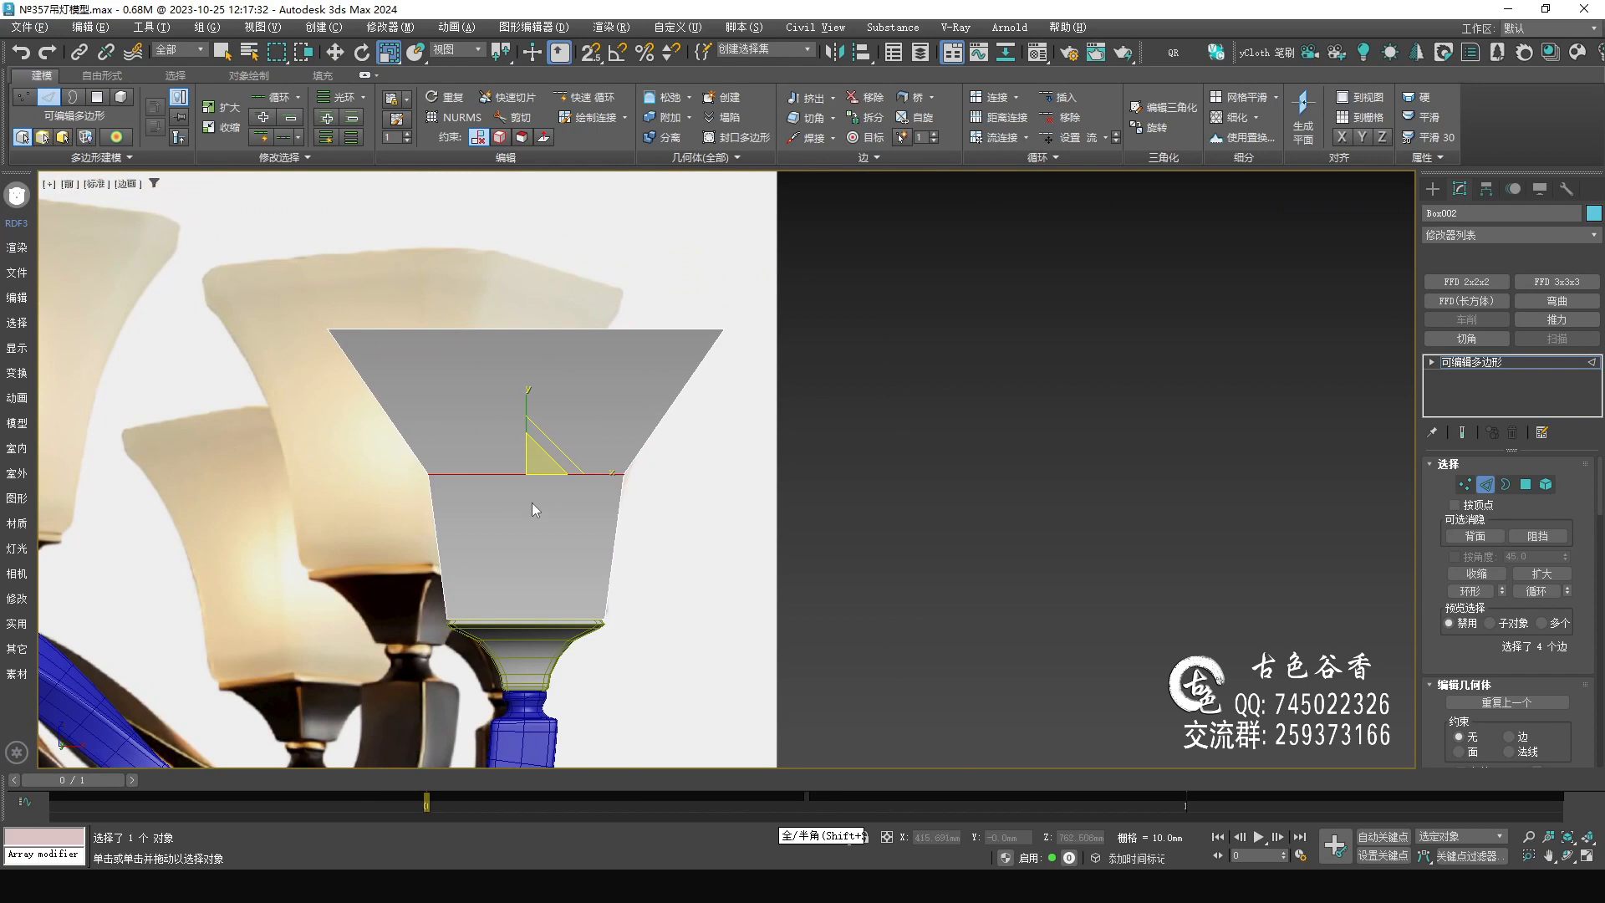
pyautogui.scroll(3, 624, 464)
pyautogui.press('q')
pyautogui.moveTo(627, 432); pyautogui.dragTo(619, 482, button='middle')
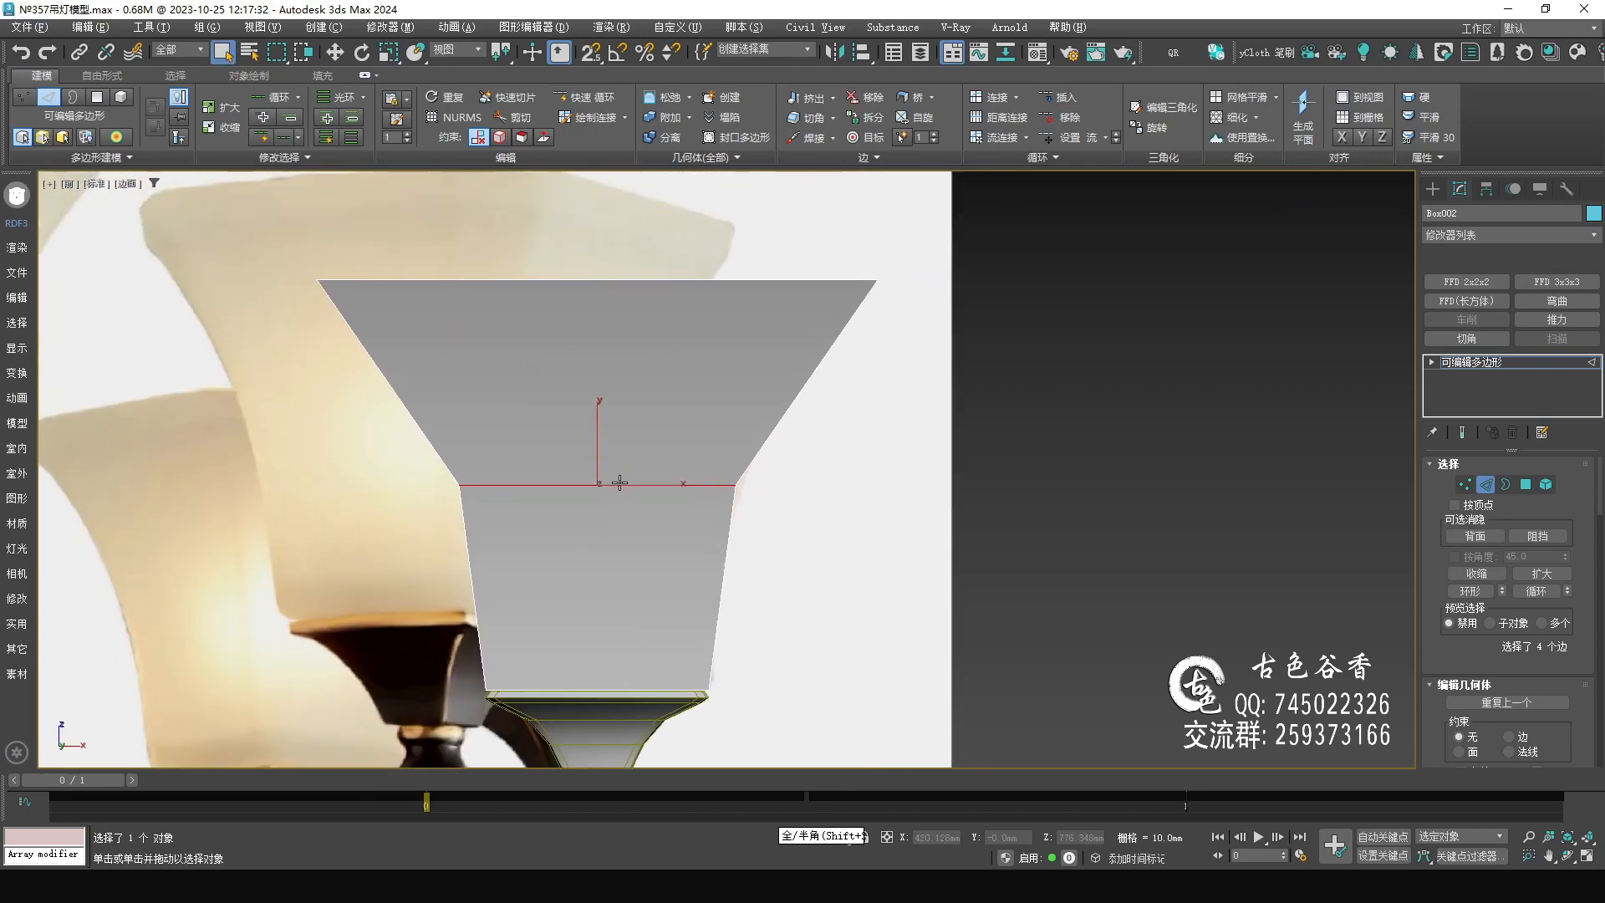
pyautogui.press('r')
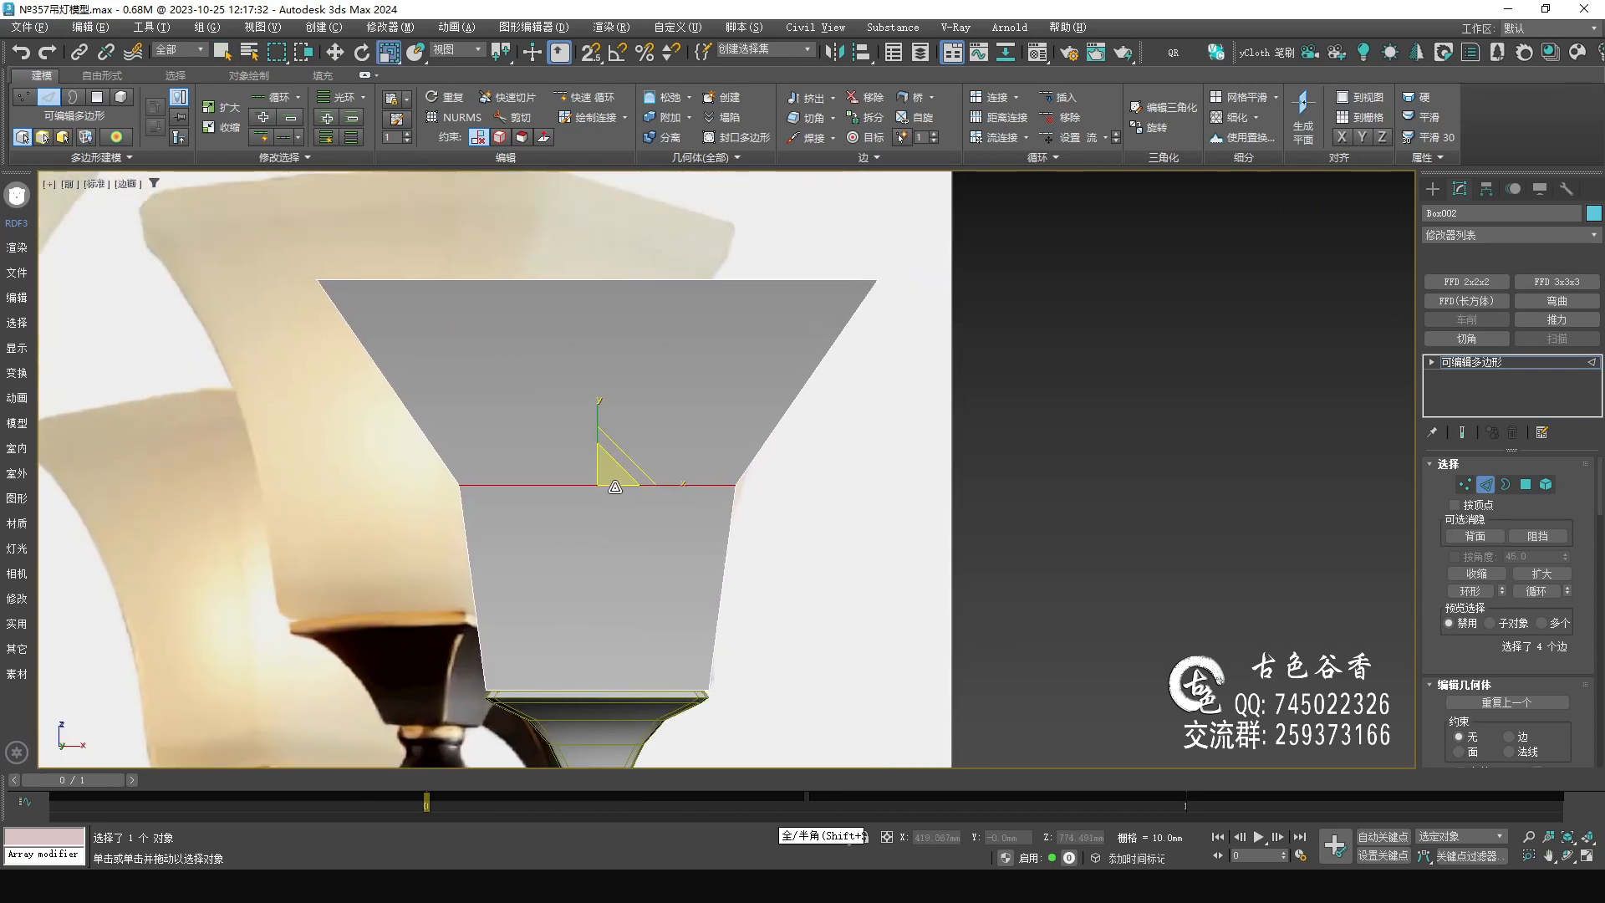
pyautogui.moveTo(613, 473); pyautogui.dragTo(638, 495)
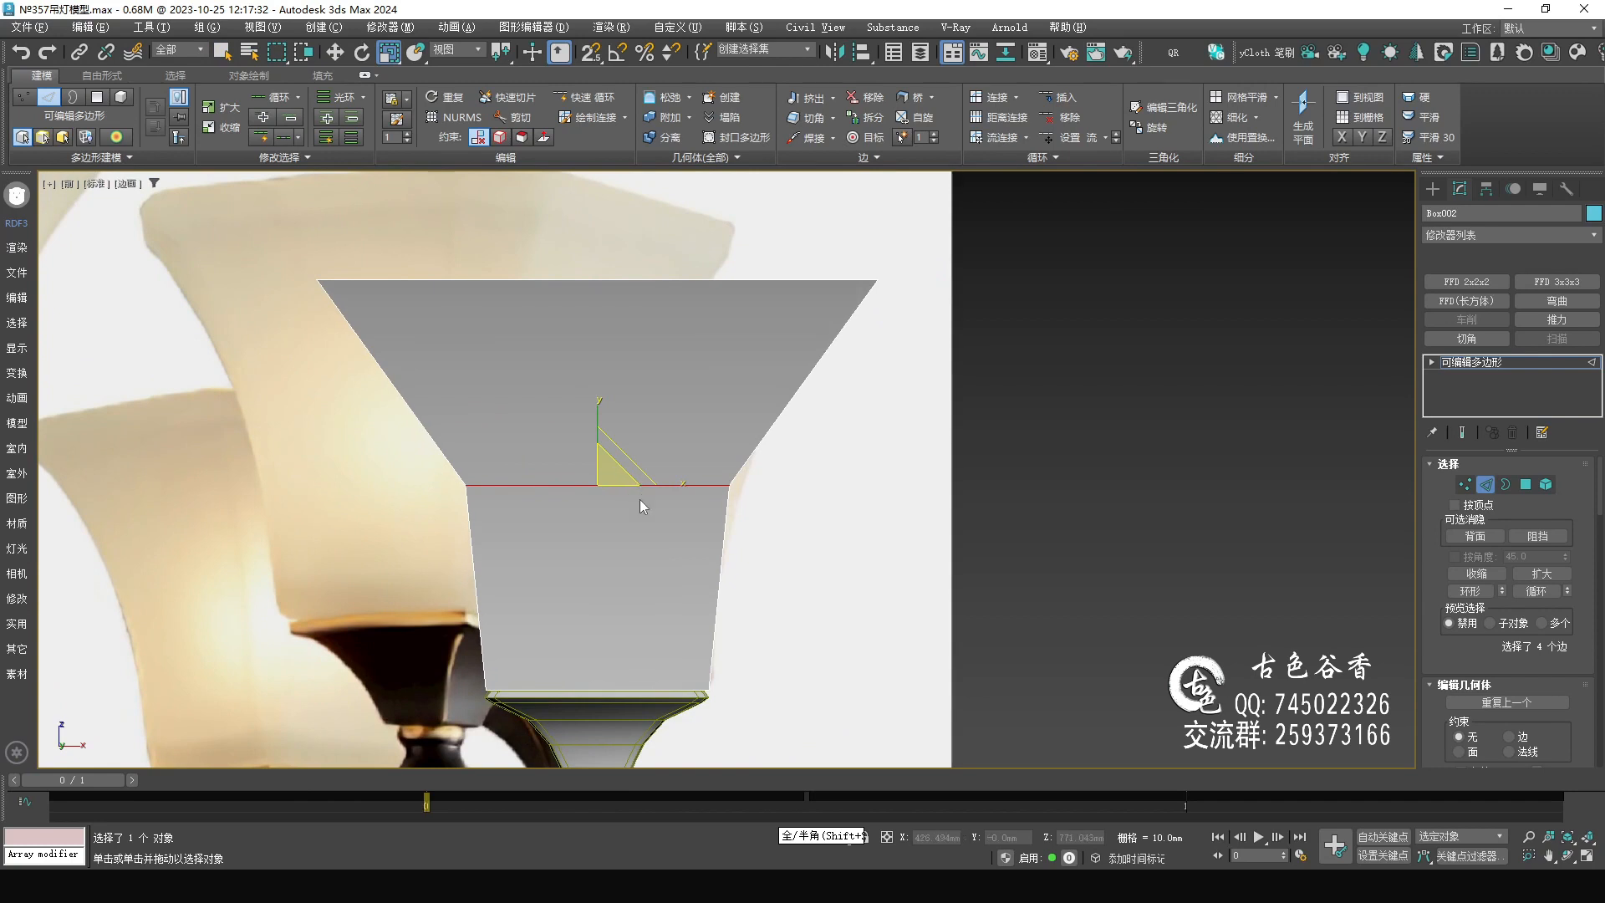
# Chamfer the lampshade's mid-height edge loop by 114.85 mm with 2 segments to curve the flared profile.
pyautogui.hotkey('ctrl', 'shift', 'c')
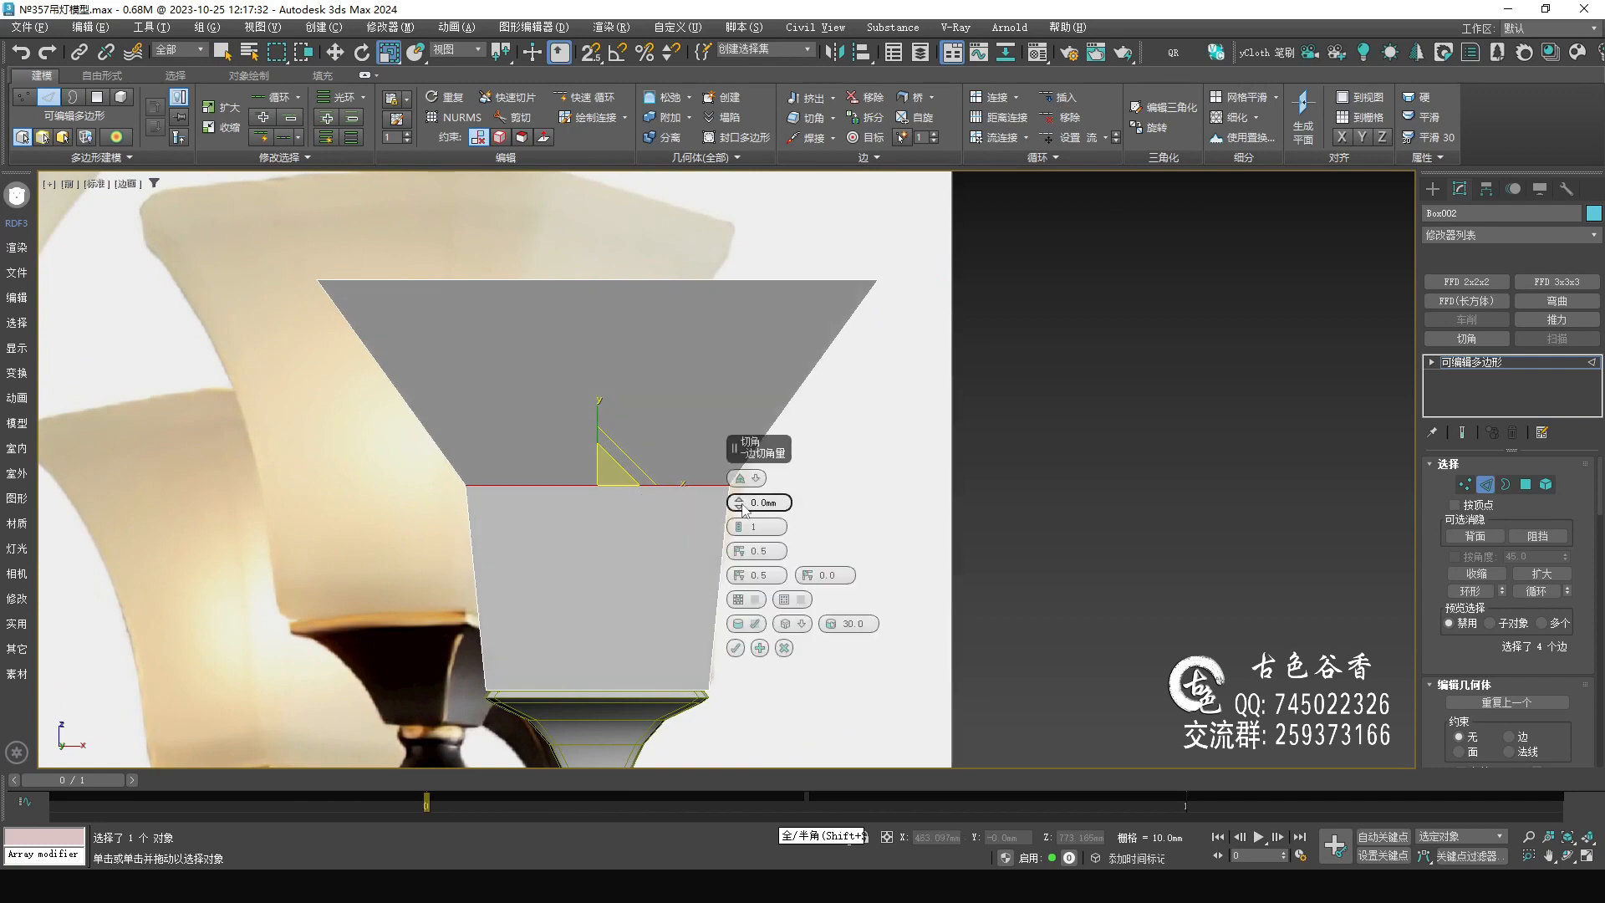
pyautogui.moveTo(739, 504); pyautogui.dragTo(742, 422)
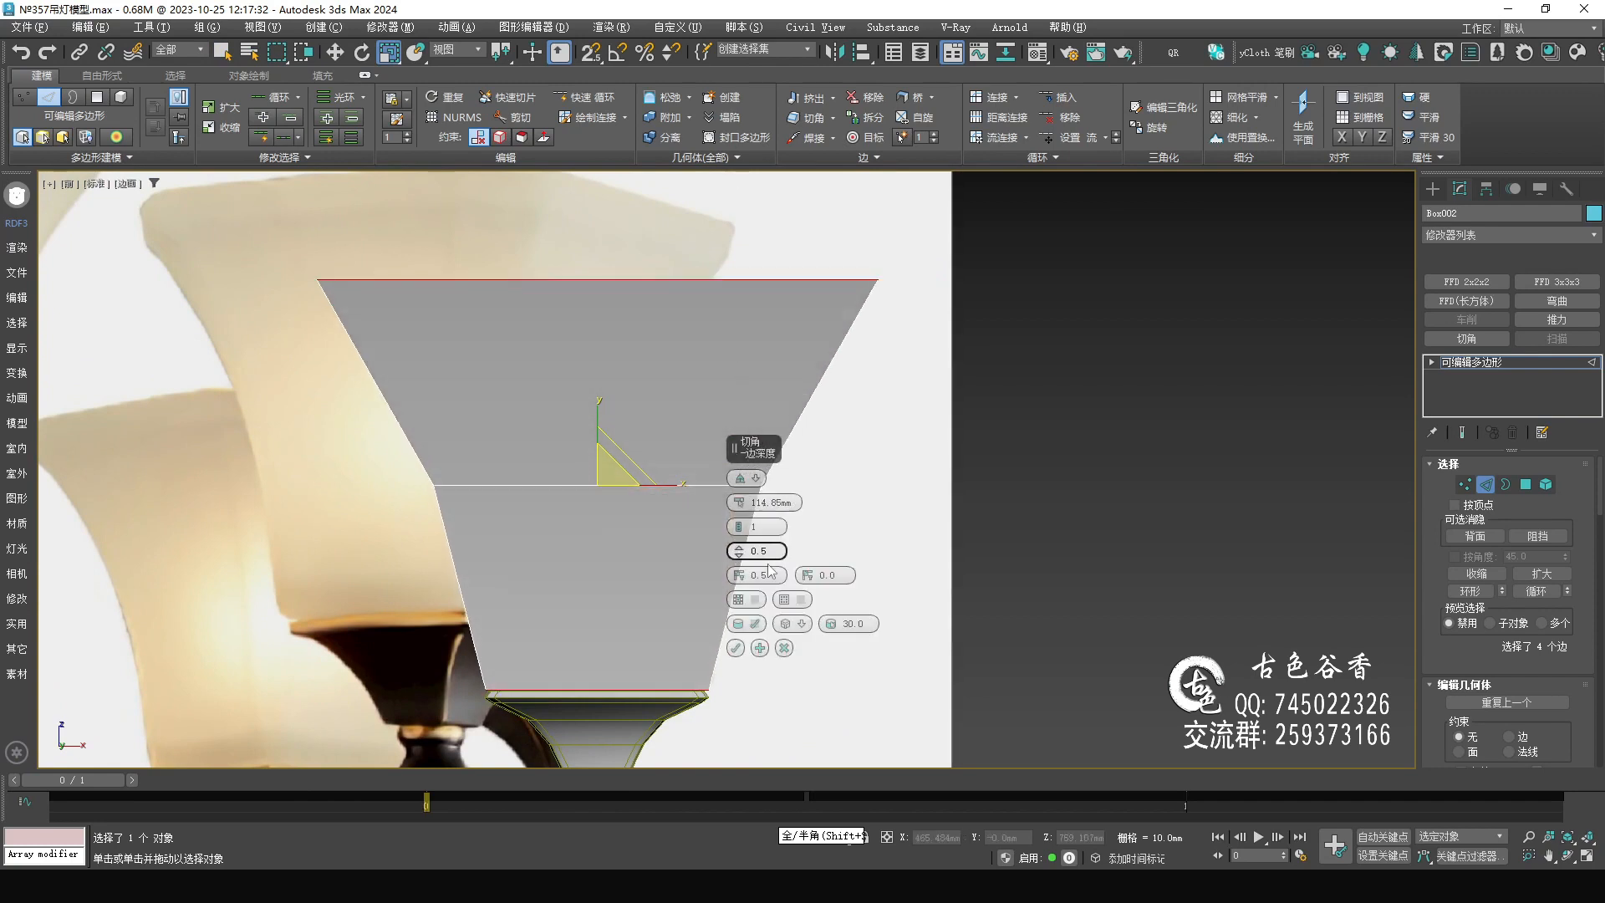
pyautogui.click(742, 524)
pyautogui.click(742, 524)
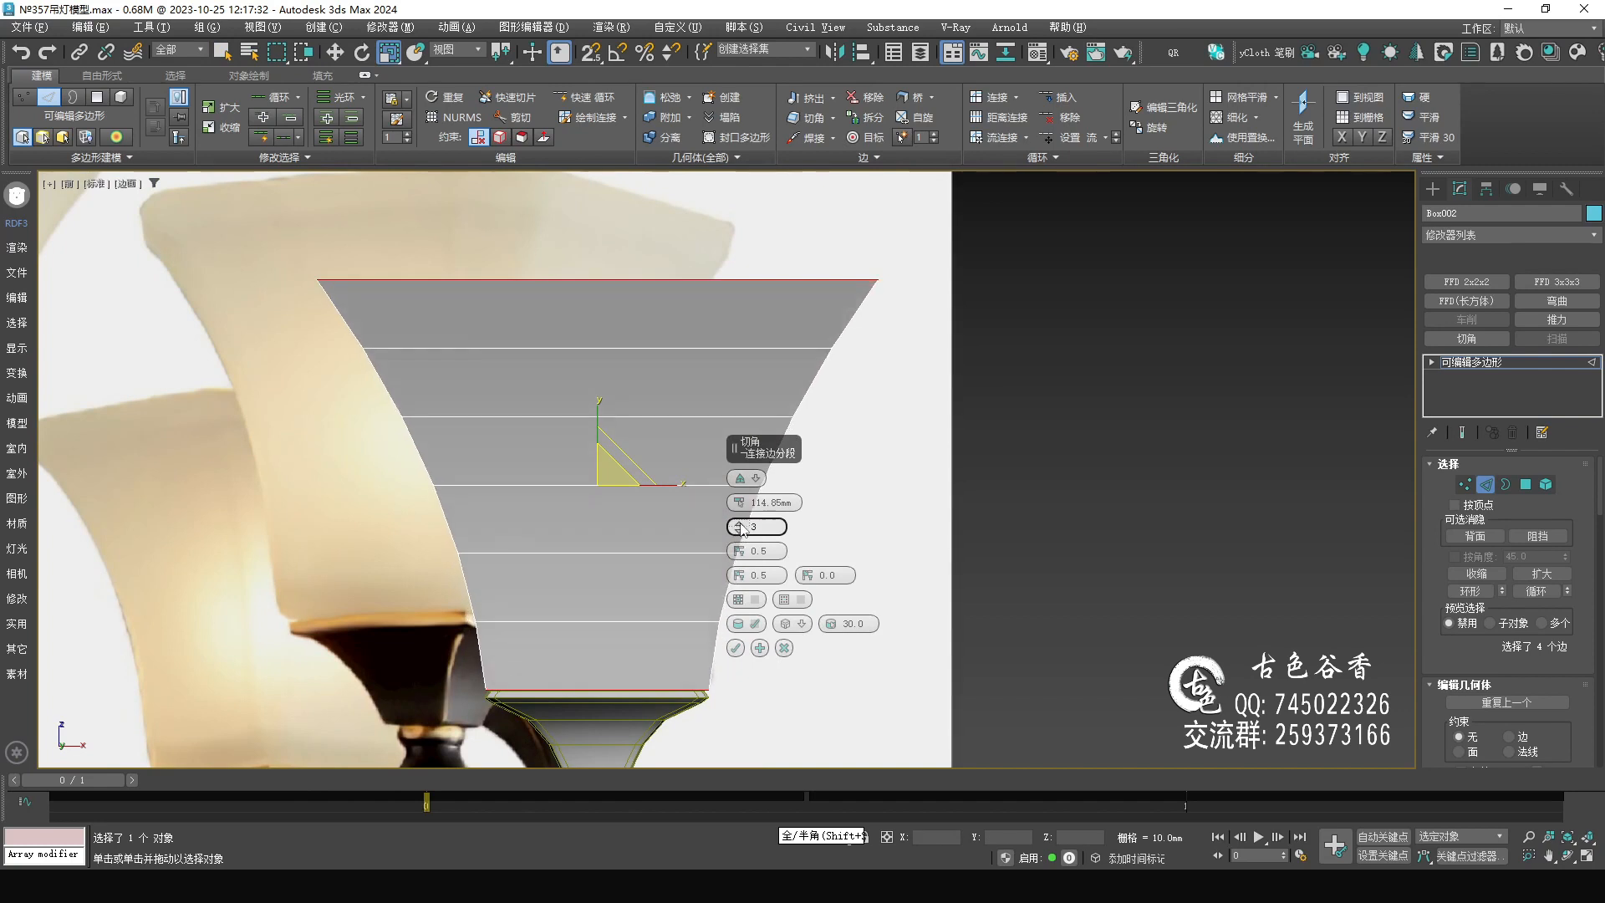
pyautogui.click(739, 532)
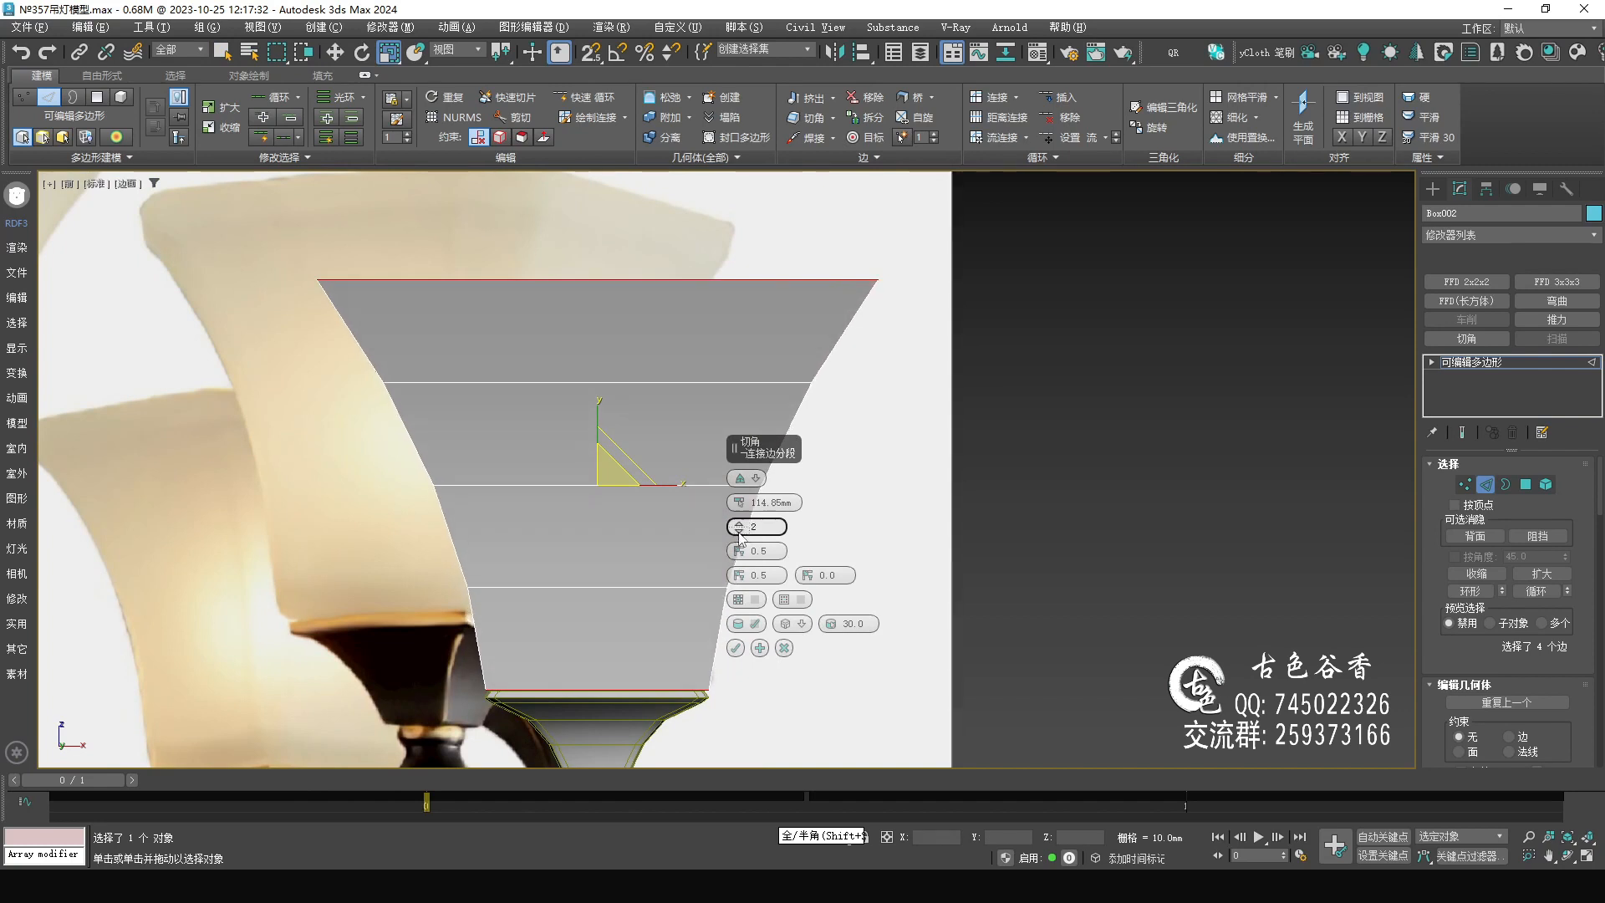
pyautogui.click(736, 648)
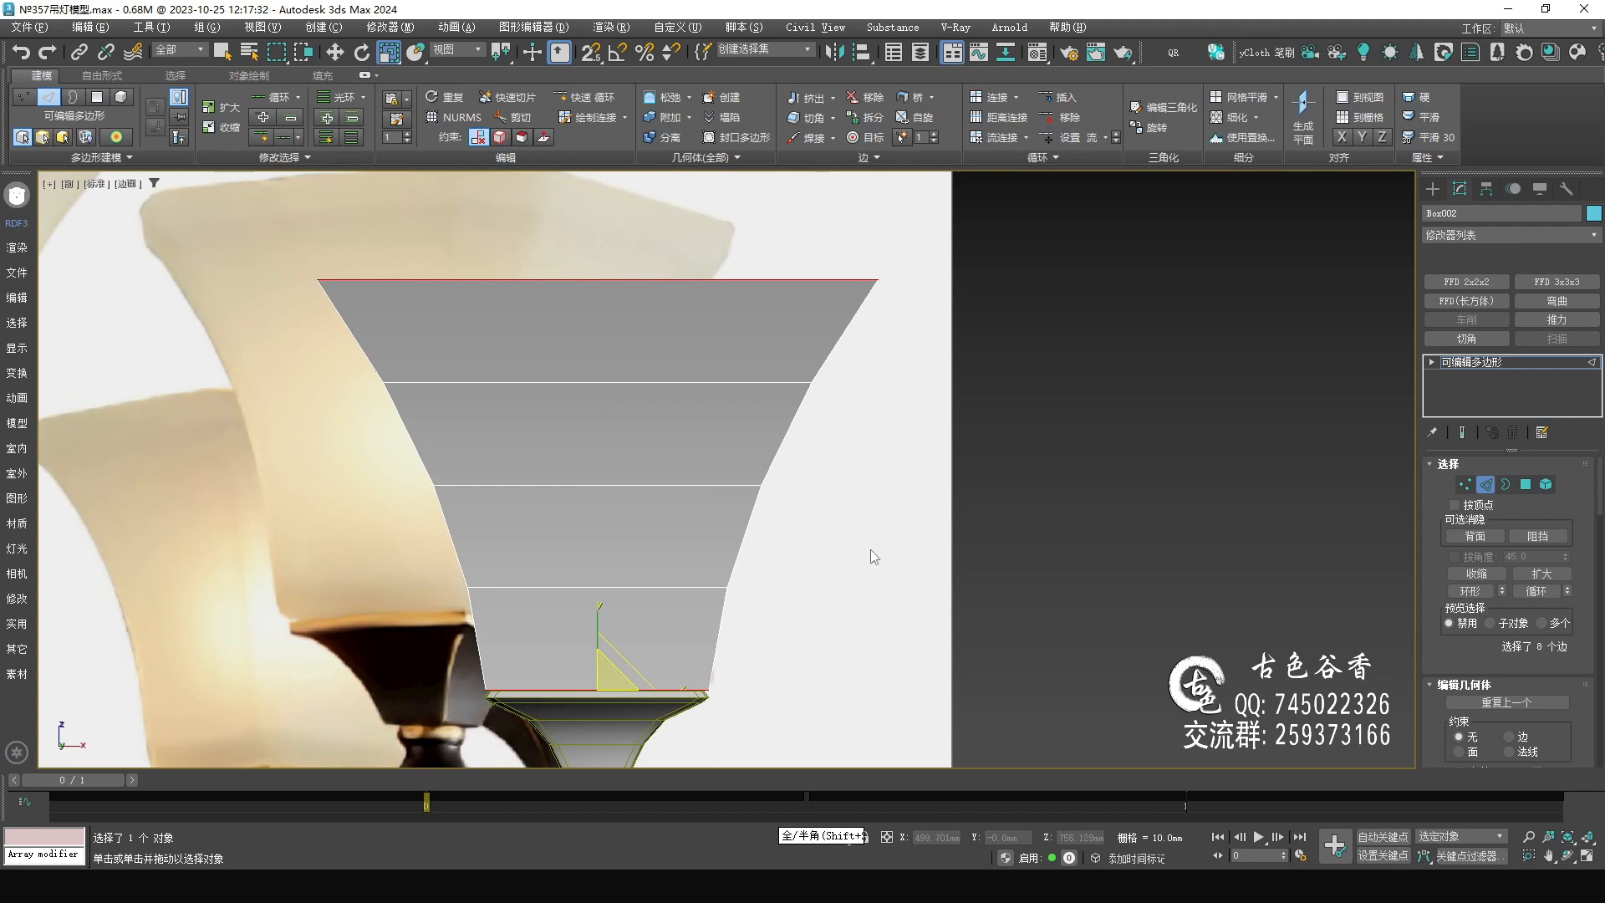
# Clear the edge selection and delete the lampshade's top polygon to open the shade.
pyautogui.moveTo(872, 558); pyautogui.dragTo(815, 522, button='middle')
pyautogui.click(814, 522)
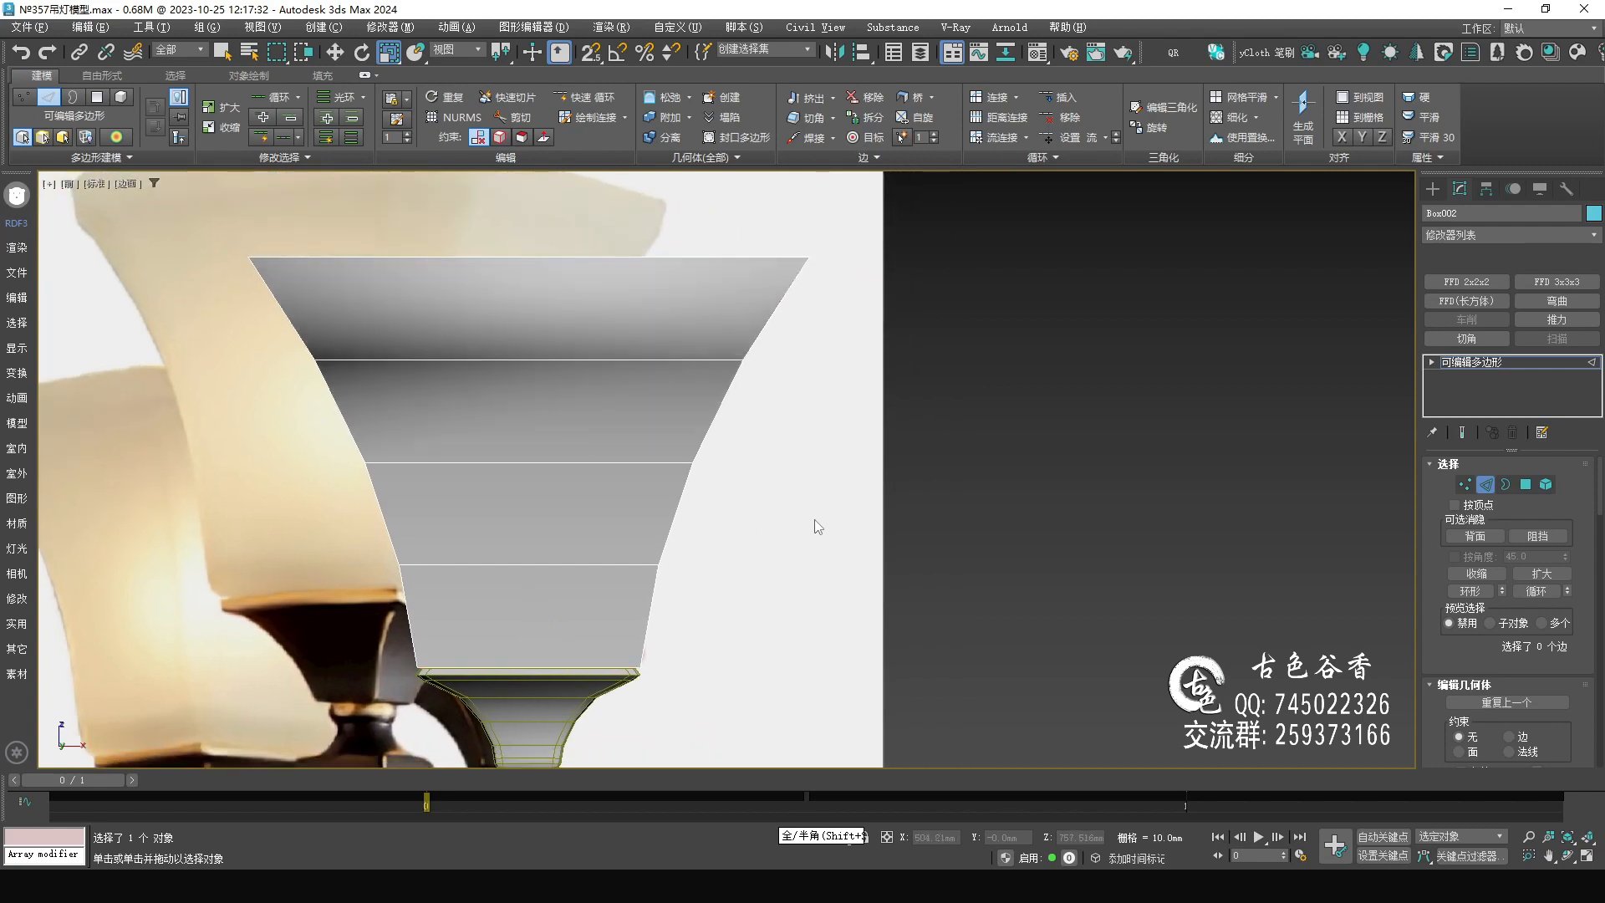
pyautogui.hotkey('alt', 'w')
pyautogui.middleClick(816, 519)
pyautogui.hotkey('alt', 'w')
pyautogui.scroll(-4, 809, 330)
pyautogui.keyDown('alt'); pyautogui.moveTo(809, 329); pyautogui.dragTo(786, 496, button='middle'); pyautogui.keyUp('alt')
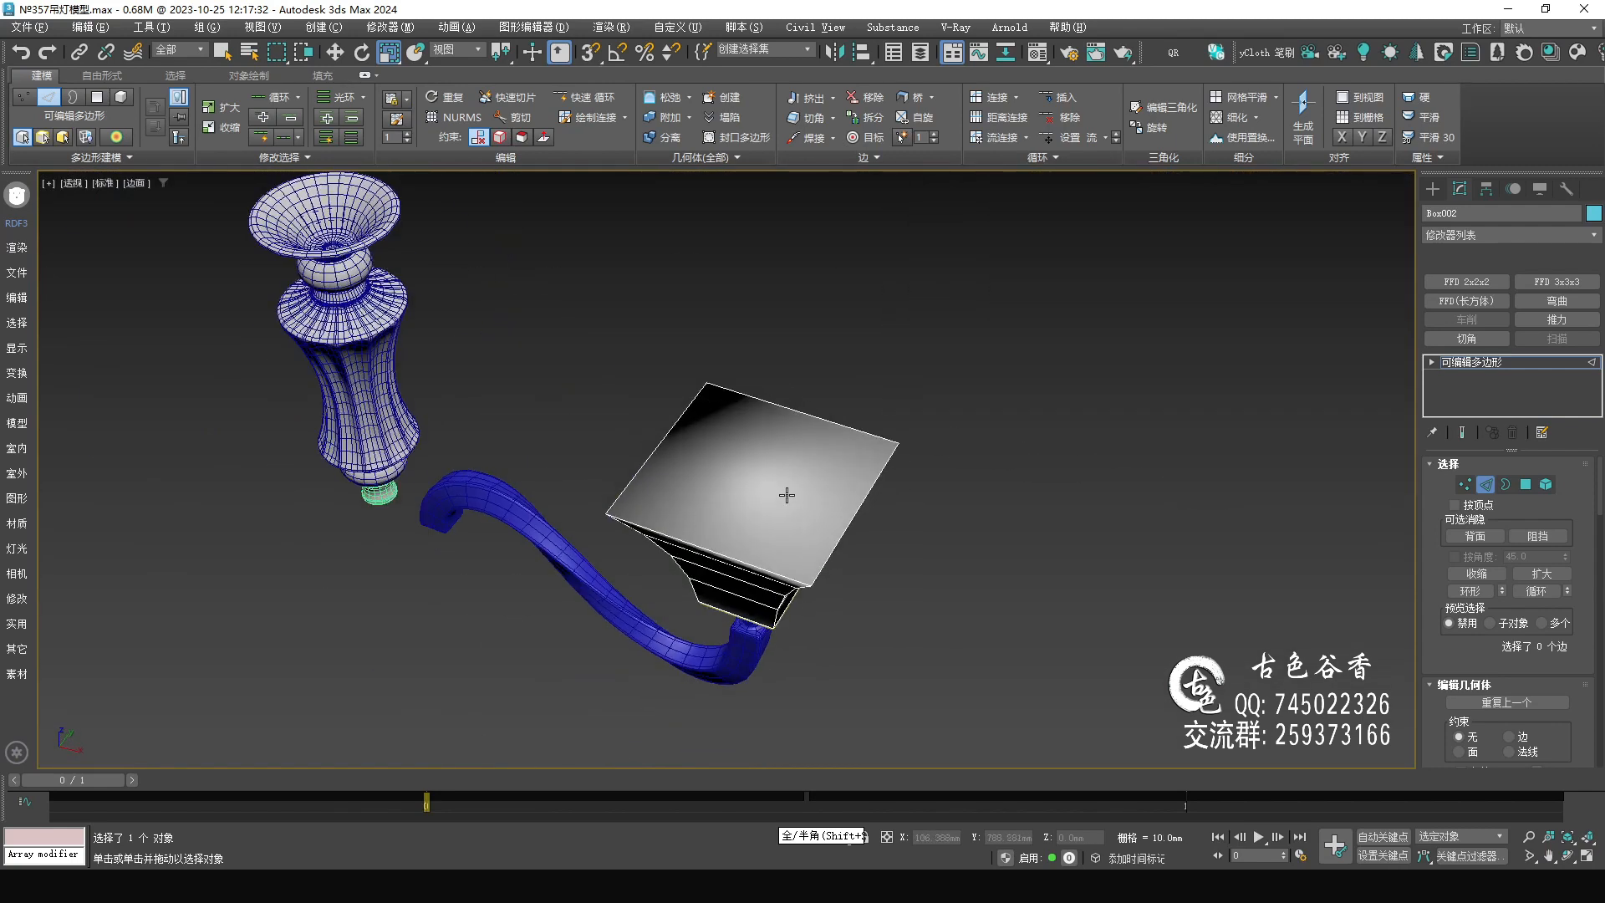
pyautogui.scroll(3, 786, 496)
pyautogui.press('4')
pyautogui.click(774, 502)
pyautogui.scroll(1, 752, 510)
pyautogui.press('Delete')
pyautogui.keyDown('alt'); pyautogui.moveTo(702, 556); pyautogui.dragTo(717, 514, button='middle'); pyautogui.keyUp('alt')
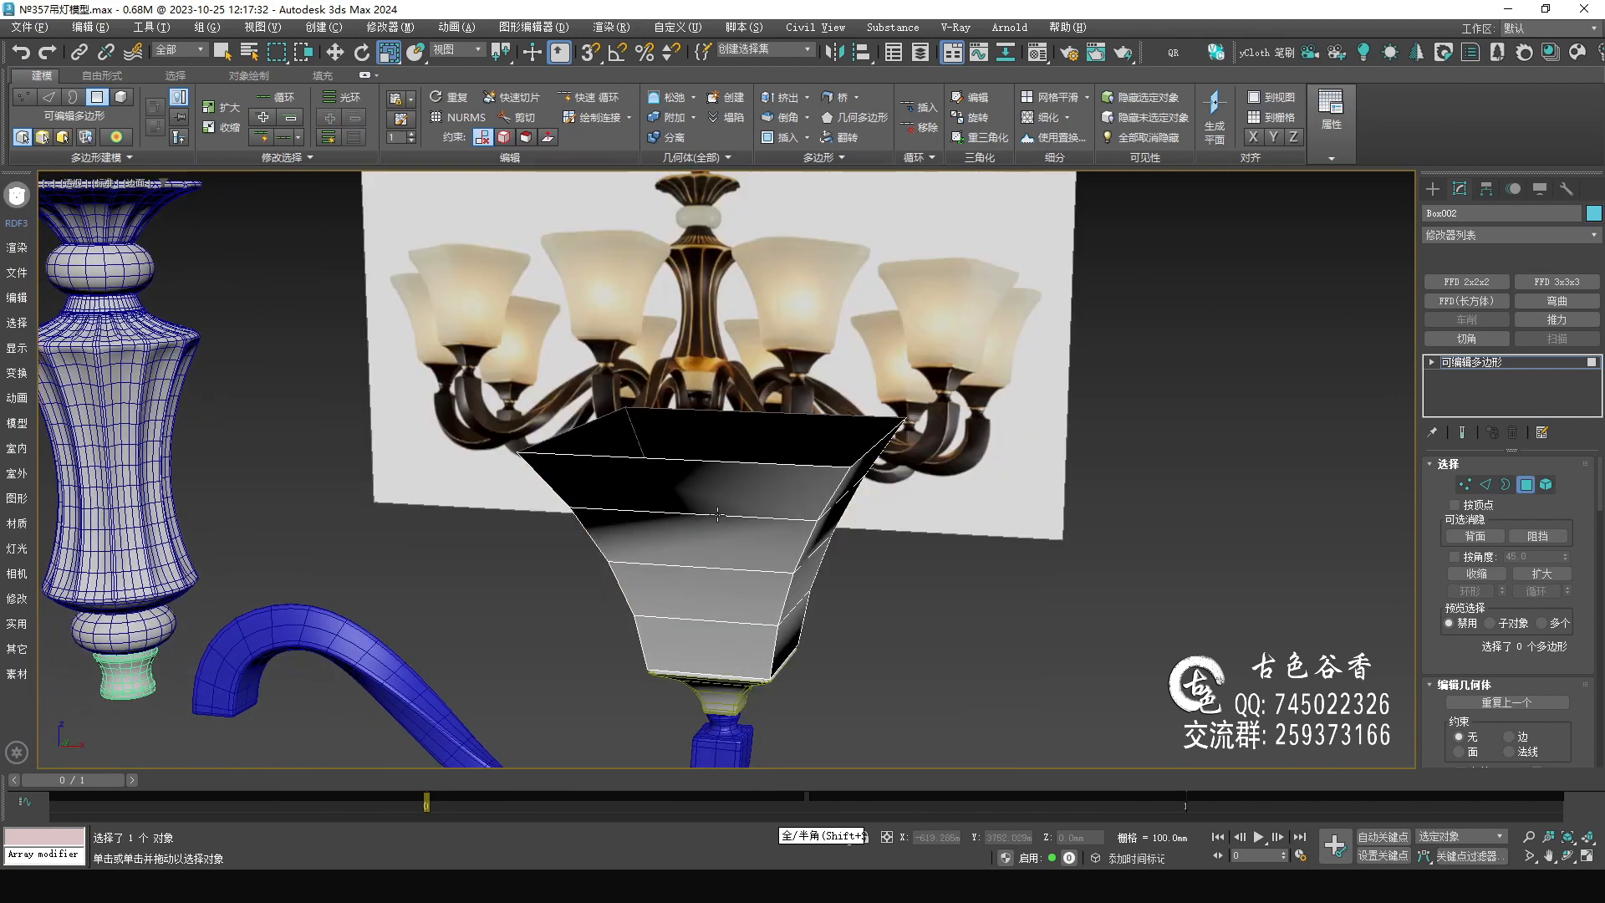
# Select the lampshade's open top border and extend it upward into a short vertical rim.
pyautogui.hotkey('alt', 'w')
pyautogui.middleClick(962, 337)
pyautogui.hotkey('alt', 'w')
pyautogui.moveTo(661, 350); pyautogui.dragTo(885, 526, button='middle')
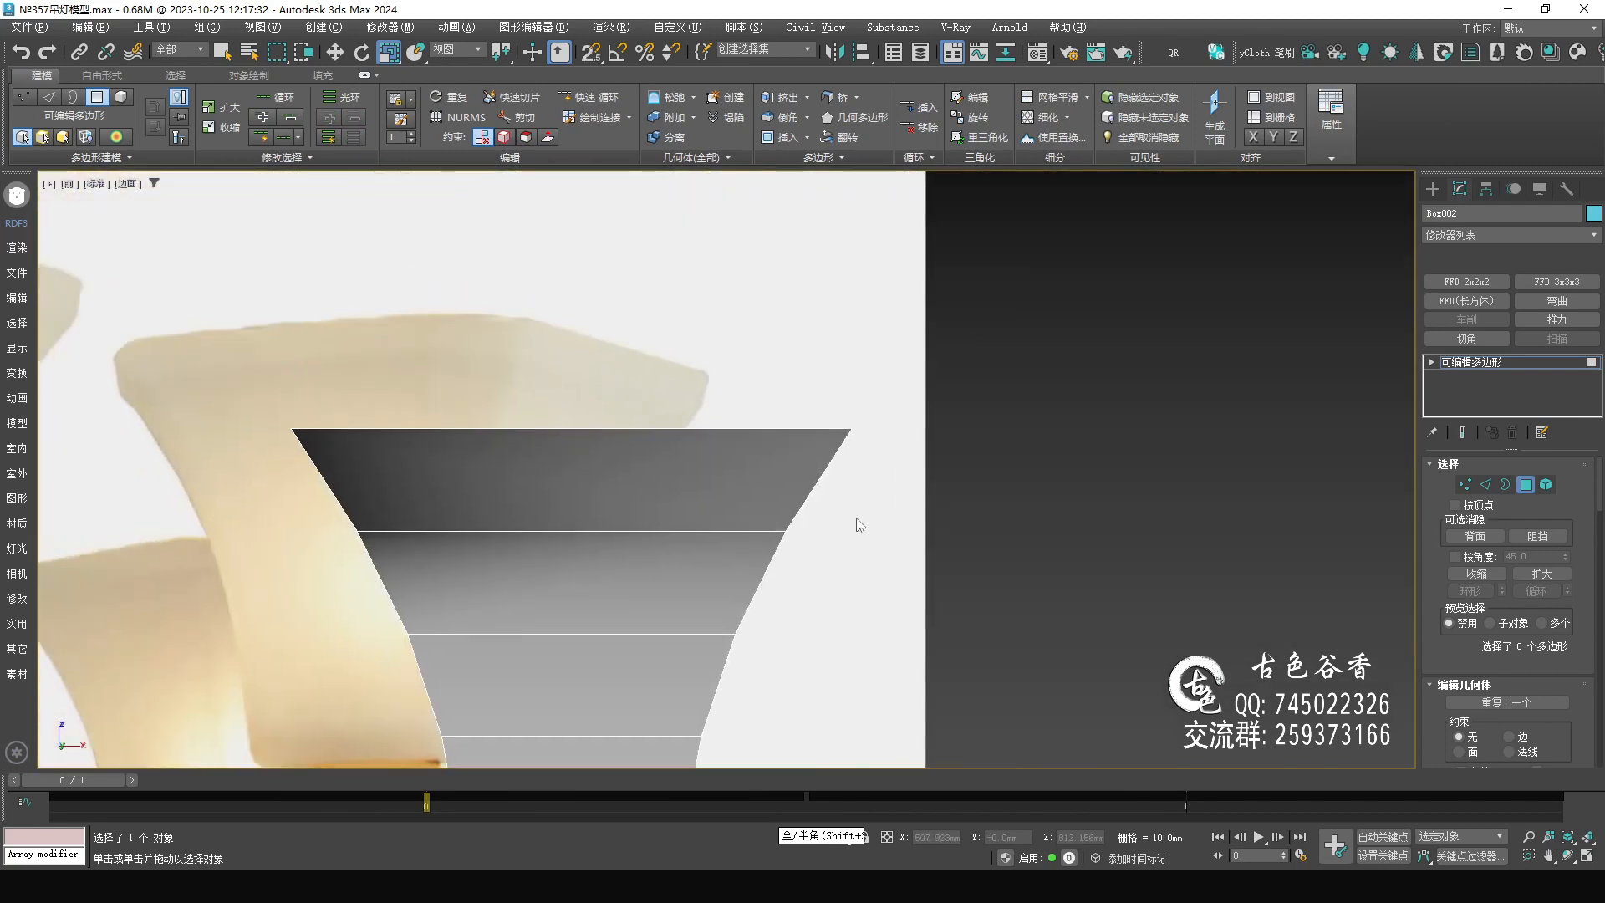
pyautogui.moveTo(561, 477); pyautogui.dragTo(663, 477, button='middle')
pyautogui.press('3')
pyautogui.click(735, 431)
pyautogui.press('w')
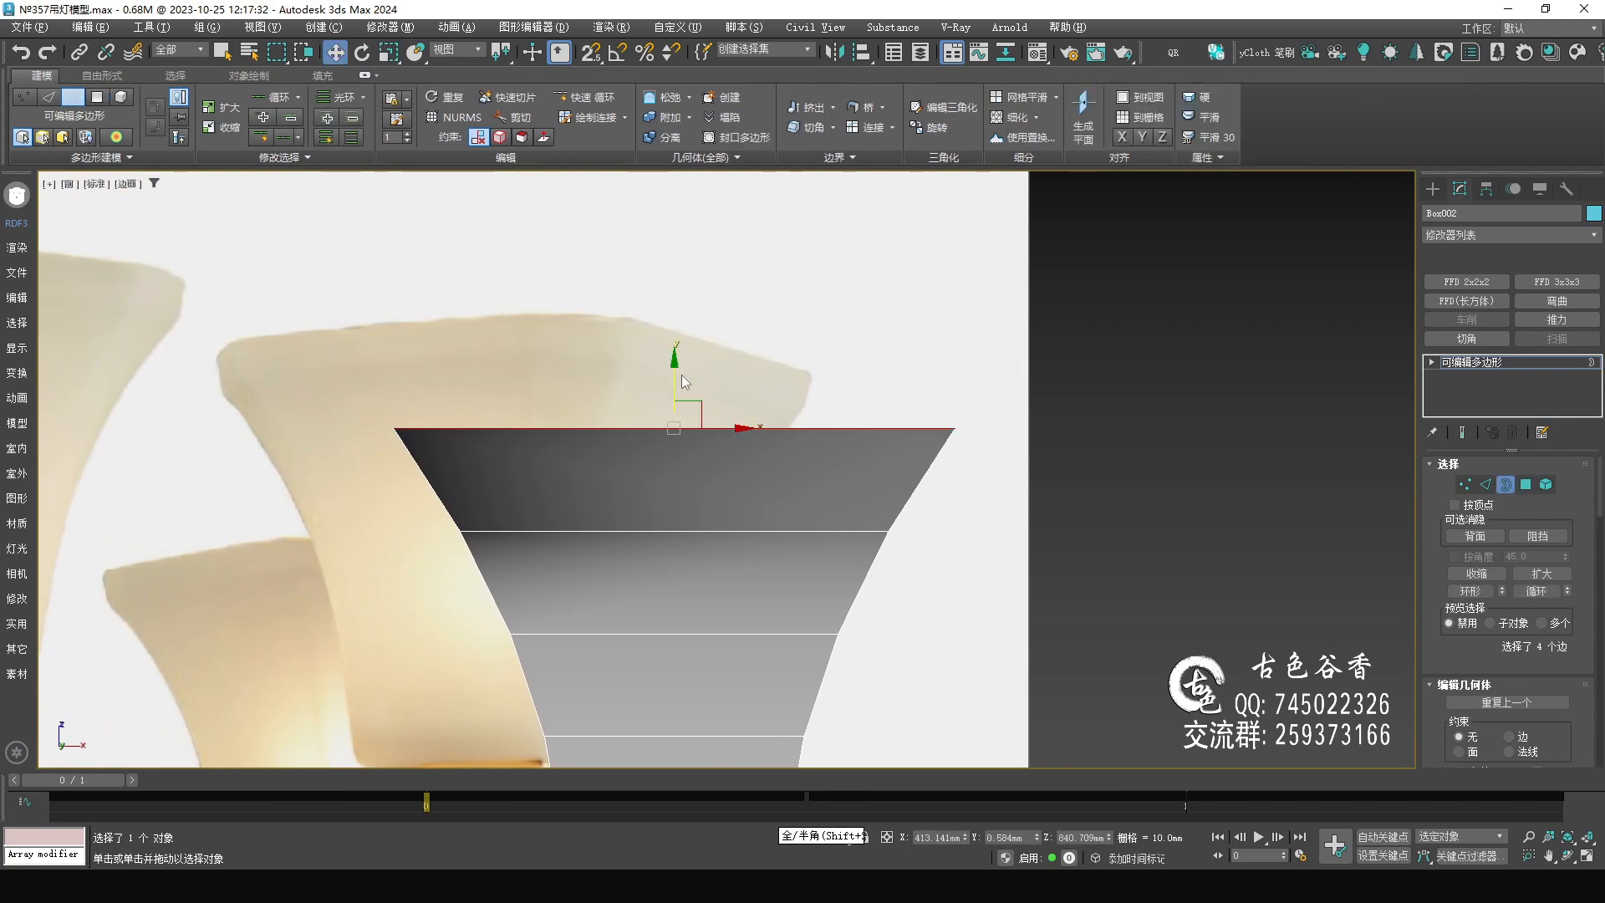
pyautogui.keyDown('shift'); pyautogui.moveTo(676, 373); pyautogui.dragTo(685, 334); pyautogui.keyUp('shift')
# Compare the rim with the reference shade's lip and raise its top border slightly.
pyautogui.scroll(-4, 642, 406)
pyautogui.moveTo(540, 425); pyautogui.dragTo(721, 445, button='middle')
pyautogui.scroll(2, 881, 438)
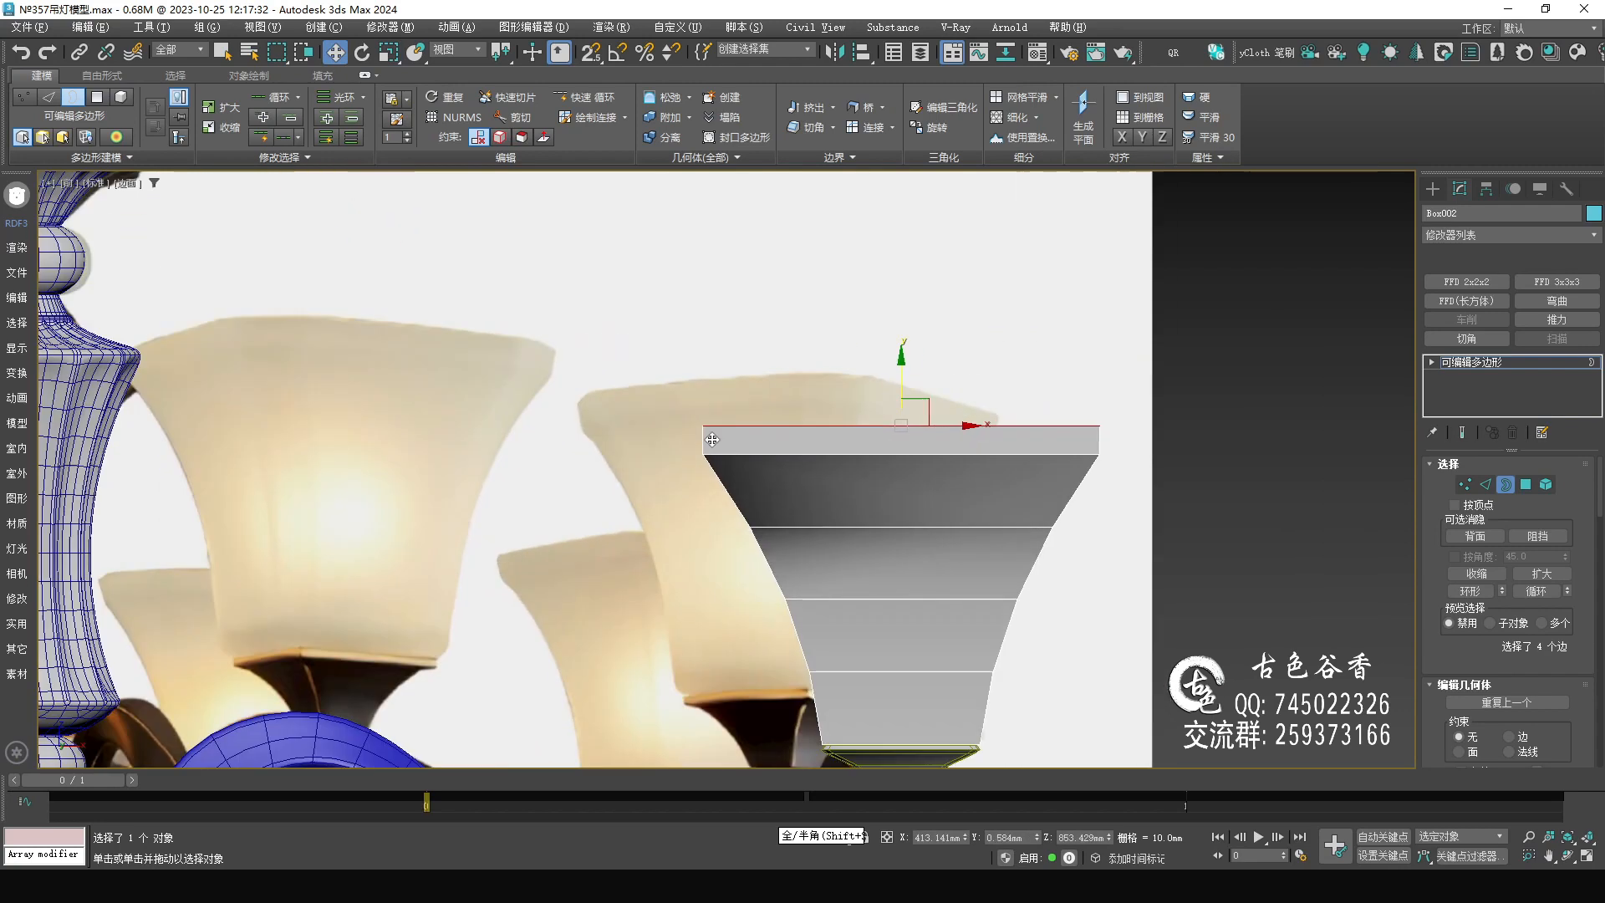
pyautogui.moveTo(553, 378); pyautogui.dragTo(553, 324)
pyautogui.moveTo(944, 494); pyautogui.dragTo(744, 428, button='middle')
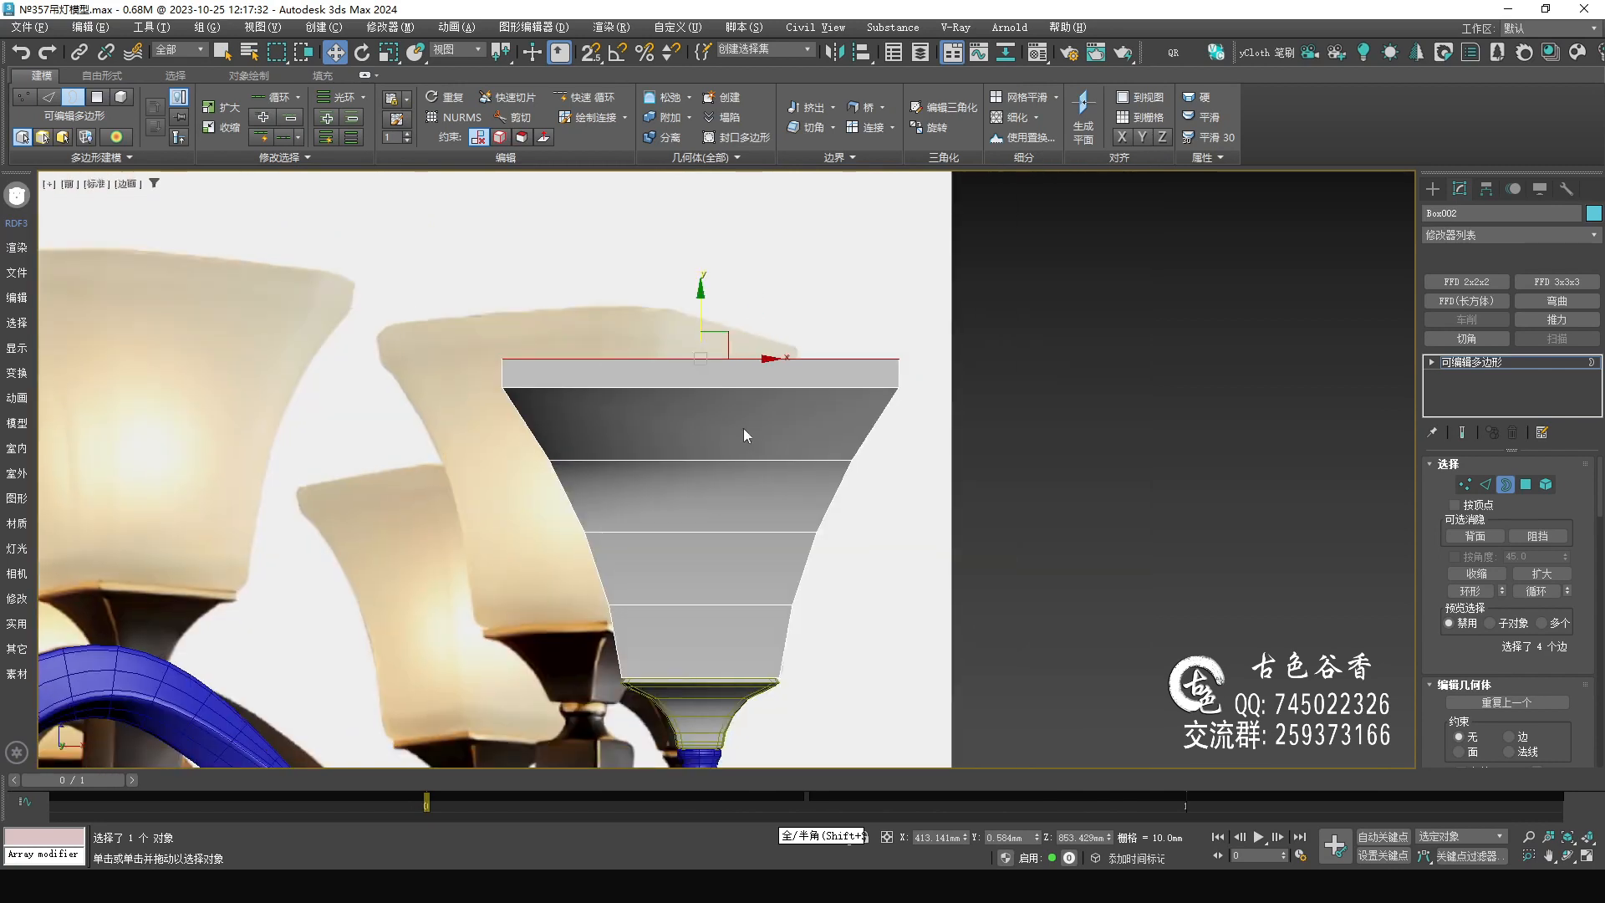
pyautogui.moveTo(701, 321); pyautogui.dragTo(701, 318)
pyautogui.moveTo(967, 486); pyautogui.dragTo(836, 476, button='middle')
pyautogui.moveTo(255, 485); pyautogui.dragTo(308, 424, button='middle')
pyautogui.moveTo(517, 266); pyautogui.dragTo(503, 409)
pyautogui.moveTo(1142, 582); pyautogui.dragTo(856, 505, button='middle')
# Add a Shell modifier with a 5 mm inner amount to the lampshade and convert it to an editable poly.
pyautogui.press('p')
pyautogui.keyDown('alt'); pyautogui.moveTo(945, 535); pyautogui.dragTo(783, 501, button='middle'); pyautogui.keyUp('alt')
pyautogui.scroll(2, 837, 475)
pyautogui.click(1508, 366)
pyautogui.press('q')
pyautogui.press('k')
pyautogui.moveTo(1058, 569); pyautogui.dragTo(1073, 543, button='middle')
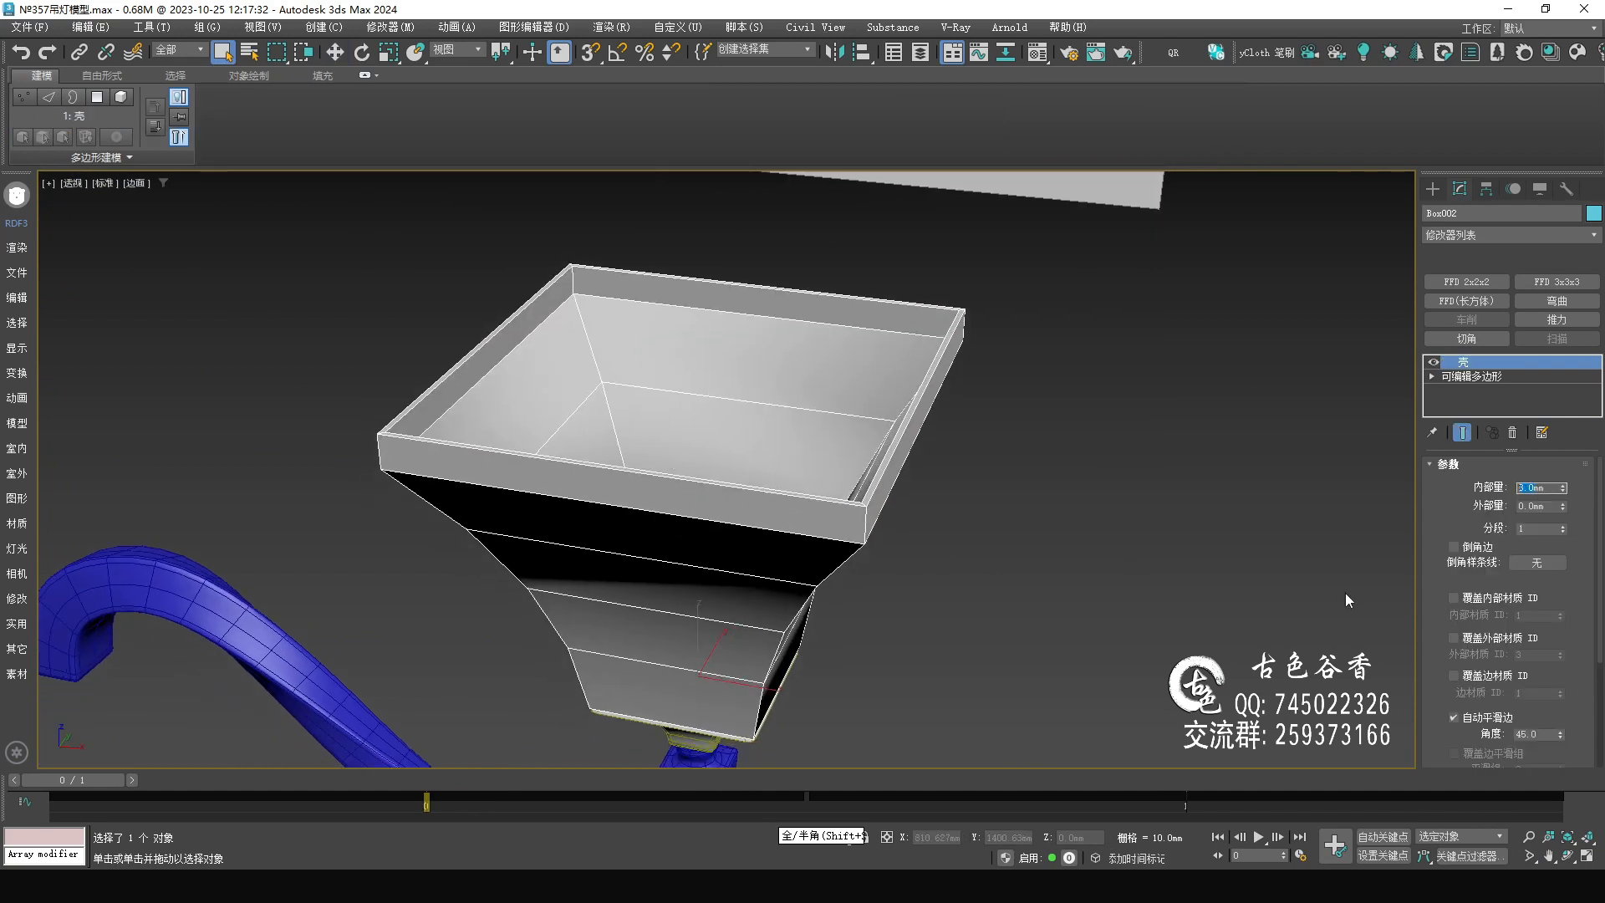
pyautogui.write('5mm')
pyautogui.press('Return')
pyautogui.keyDown('alt'); pyautogui.moveTo(871, 489); pyautogui.dragTo(833, 471, button='middle'); pyautogui.keyUp('alt')
pyautogui.scroll(2, 852, 497)
pyautogui.hotkey('alt', 'e')
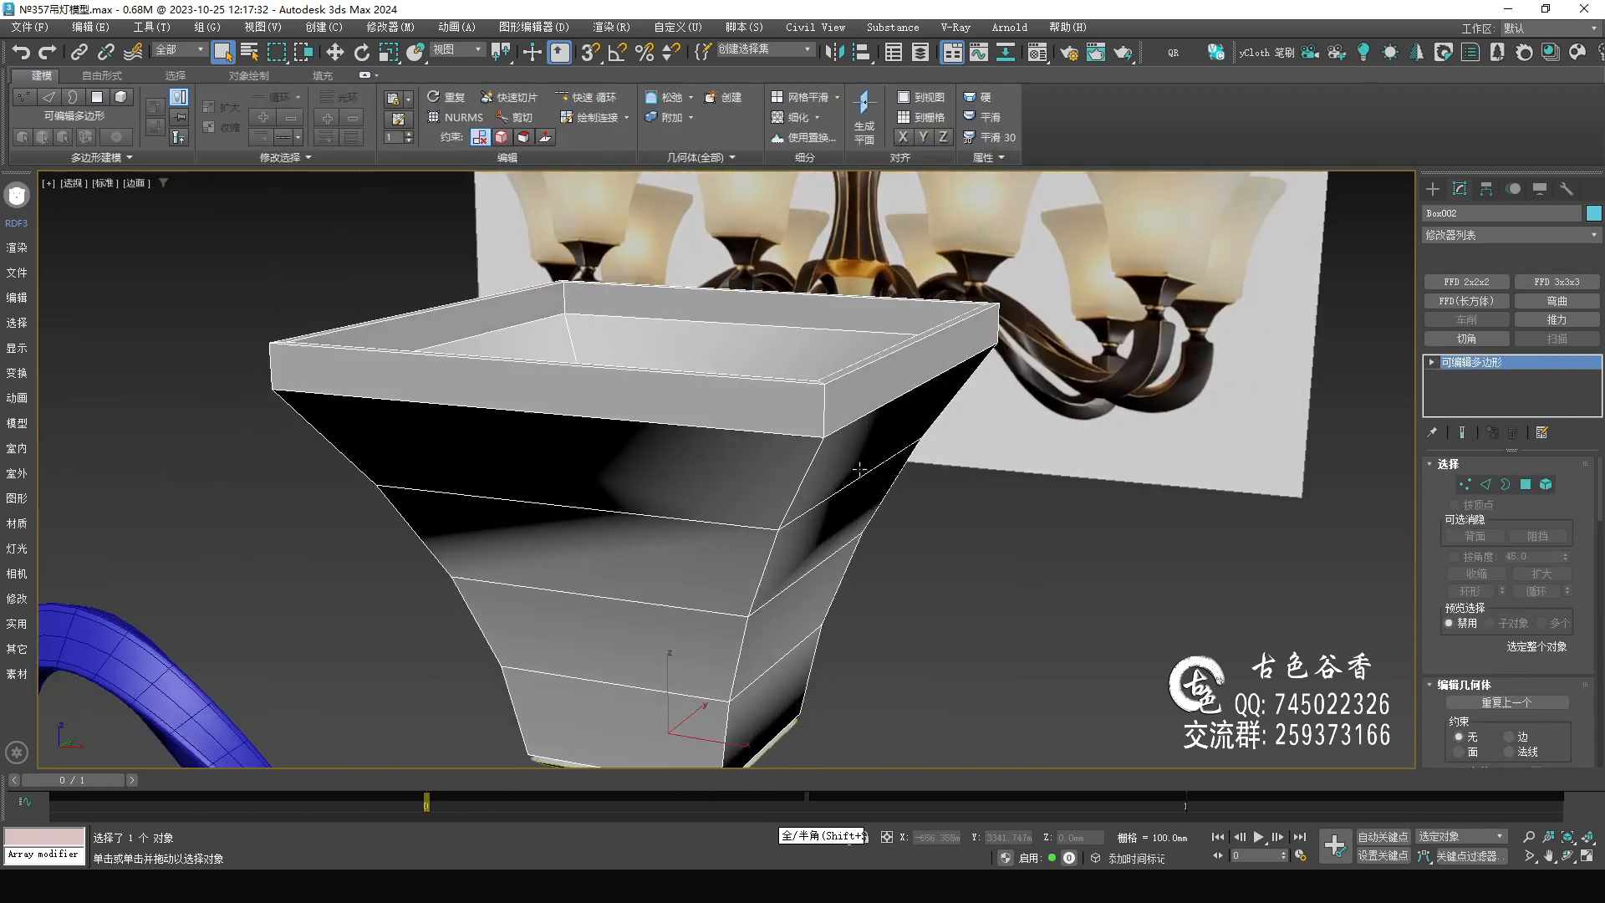
# Select the vertical edge lines at the lampshade's four corners, inside and outside.
pyautogui.press('2')
pyautogui.press('q')
pyautogui.click(825, 413)
pyautogui.doubleClick(825, 413)
pyautogui.keyDown('alt'); pyautogui.moveTo(669, 470); pyautogui.dragTo(795, 465, button='middle'); pyautogui.keyUp('alt')
pyautogui.keyDown('alt'); pyautogui.moveTo(550, 561); pyautogui.dragTo(772, 486, button='middle'); pyautogui.keyUp('alt')
pyautogui.hotkey('alt', 'r')
# Isolate the lampshade and add its inner and outer bottom perimeter edges to the corner edge selection.
pyautogui.keyDown('ctrl'); pyautogui.click(727, 485); pyautogui.keyUp('ctrl')
pyautogui.keyDown('ctrl'); pyautogui.click(700, 474); pyautogui.keyUp('ctrl')
pyautogui.keyDown('alt'); pyautogui.moveTo(635, 551); pyautogui.dragTo(564, 434, button='middle'); pyautogui.keyUp('alt')
pyautogui.keyDown('ctrl'); pyautogui.click(583, 574); pyautogui.keyUp('ctrl')
pyautogui.scroll(-4, 648, 605)
pyautogui.scroll(3, 669, 467)
pyautogui.keyDown('ctrl'); pyautogui.click(662, 474); pyautogui.keyUp('ctrl')
pyautogui.scroll(-4, 662, 474)
pyautogui.scroll(4, 624, 459)
pyautogui.keyDown('ctrl'); pyautogui.click(674, 462); pyautogui.keyUp('ctrl')
pyautogui.keyDown('ctrl'); pyautogui.click(640, 459); pyautogui.keyUp('ctrl')
pyautogui.hotkey('alt', 'q')
pyautogui.keyDown('ctrl'); pyautogui.click(562, 450); pyautogui.keyUp('ctrl')
pyautogui.keyDown('alt'); pyautogui.moveTo(427, 510); pyautogui.dragTo(747, 568, button='middle'); pyautogui.keyUp('alt')
pyautogui.keyDown('ctrl'); pyautogui.click(516, 486); pyautogui.keyUp('ctrl')
pyautogui.scroll(-4, 456, 516)
# Switch to ACDSee to examine the reference shade's corners, rim and bottom edge, and return to 3ds Max.
pyautogui.hotkey('alt', 'Tab')
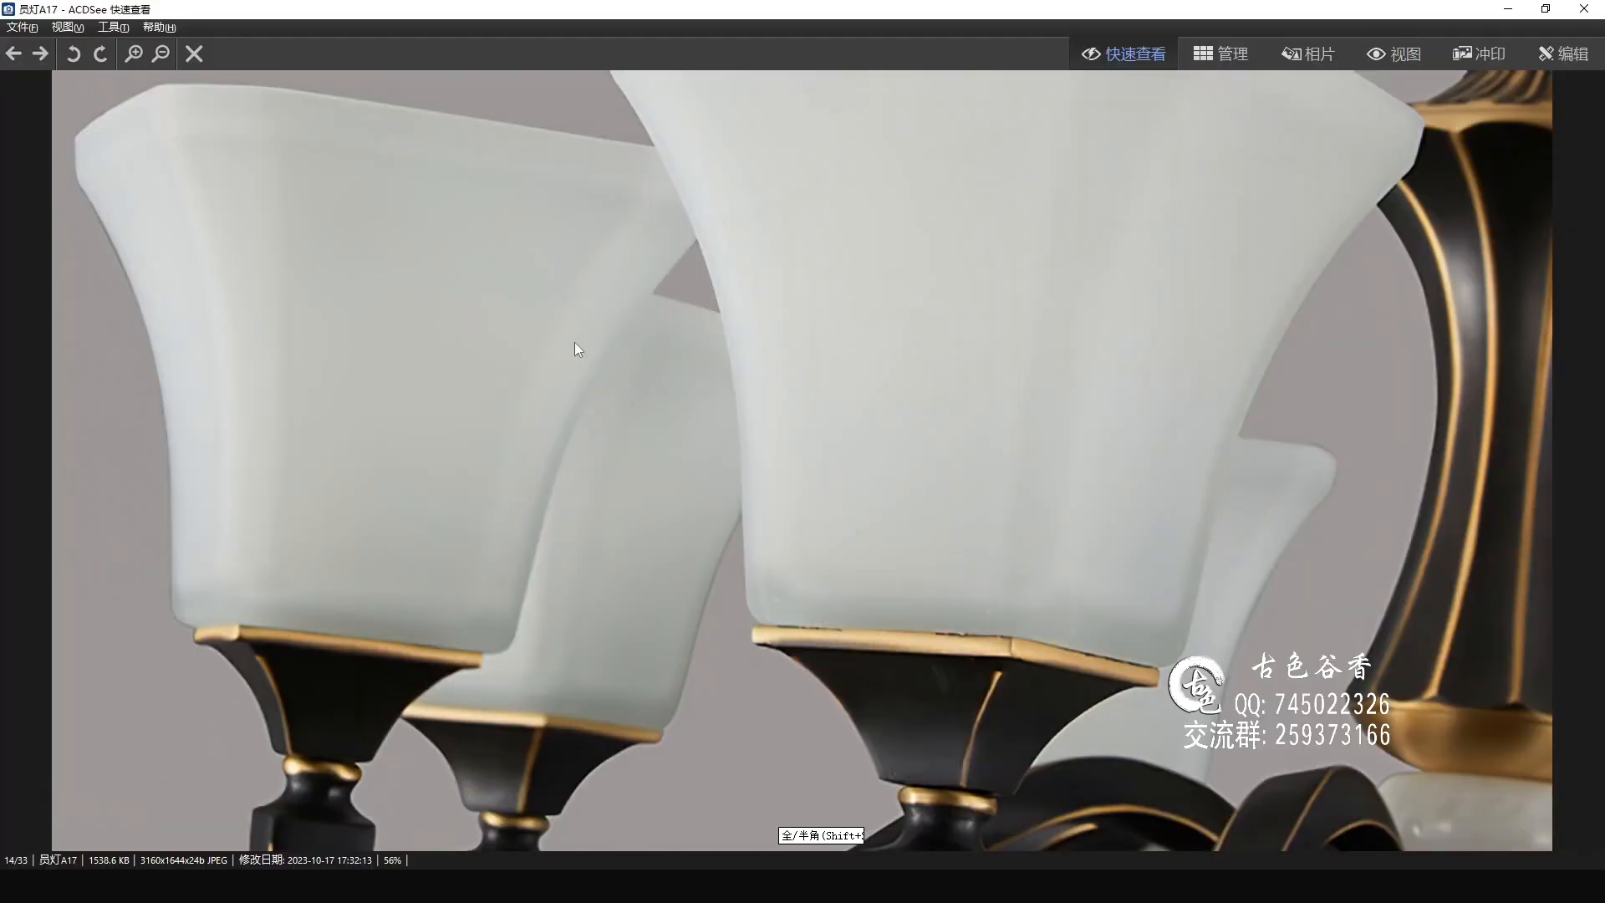
pyautogui.moveTo(282, 93)
pyautogui.mouseDown()
pyautogui.moveTo(262, 512)
pyautogui.moveTo(249, 469)
pyautogui.mouseUp()
pyautogui.moveTo(172, 82); pyautogui.dragTo(174, 520)
pyautogui.moveTo(220, 410); pyautogui.dragTo(265, 671)
pyautogui.press('Escape')
pyautogui.moveTo(921, 622)
pyautogui.mouseDown()
pyautogui.moveTo(1141, 613)
pyautogui.moveTo(1108, 673)
pyautogui.mouseUp()
pyautogui.press('Escape')
pyautogui.hotkey('alt', 'Tab')
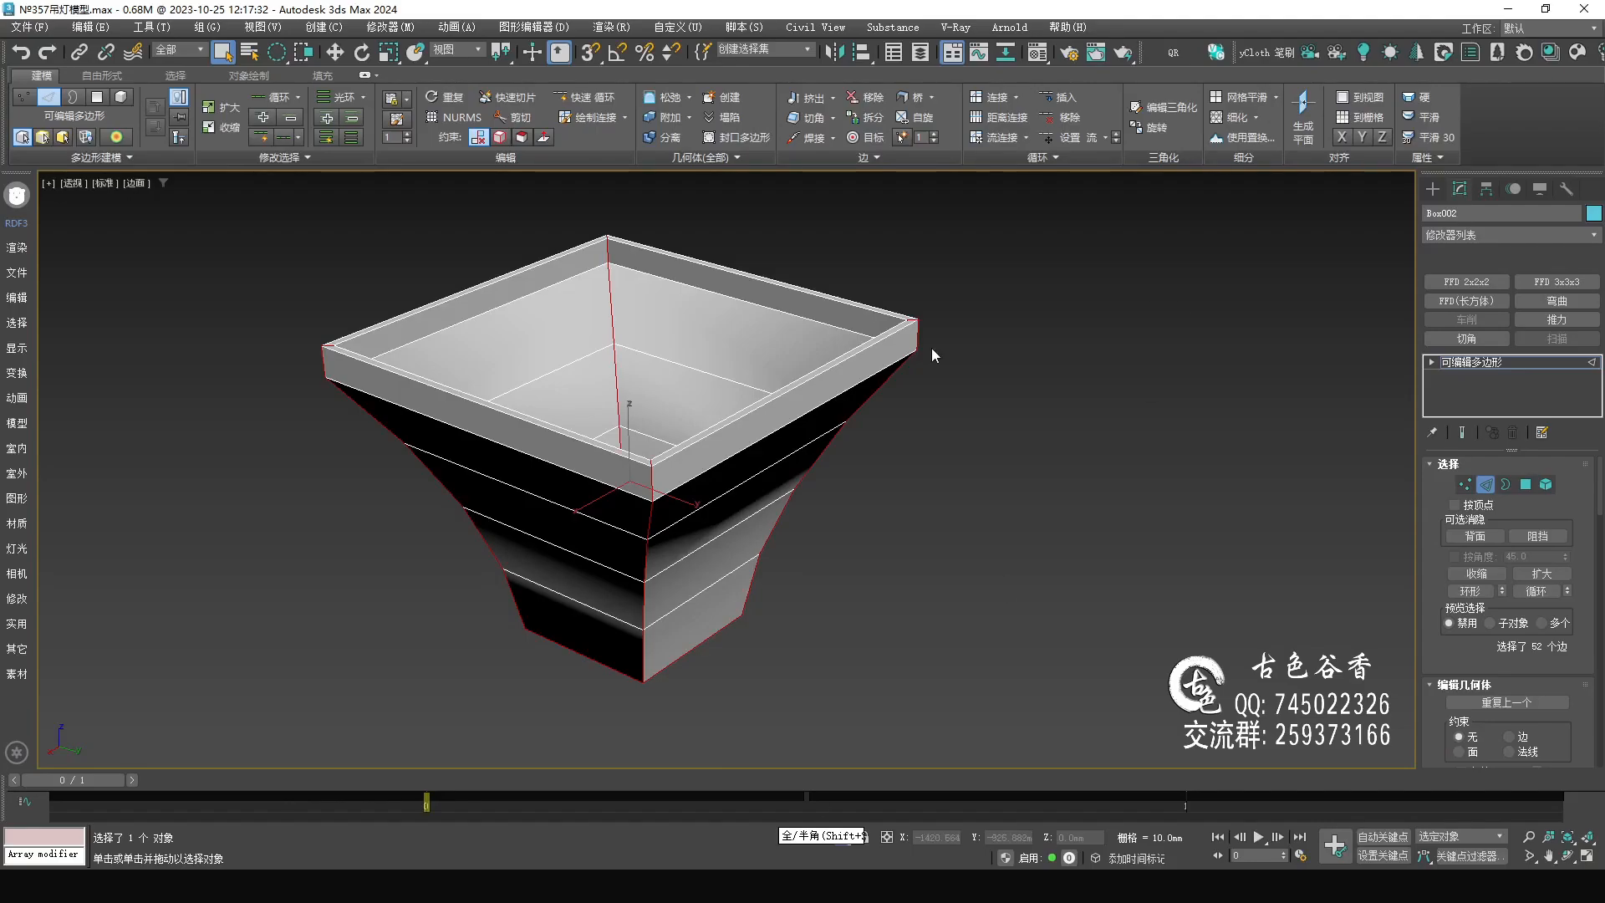
# End the isolation, select all the lampshade's vertices and scale them to 106% horizontally.
pyautogui.hotkey('alt', 'w')
pyautogui.middleClick(980, 333)
pyautogui.hotkey('alt', 'w')
pyautogui.hotkey('alt', 'q')
pyautogui.moveTo(1182, 443); pyautogui.dragTo(1207, 428, button='middle')
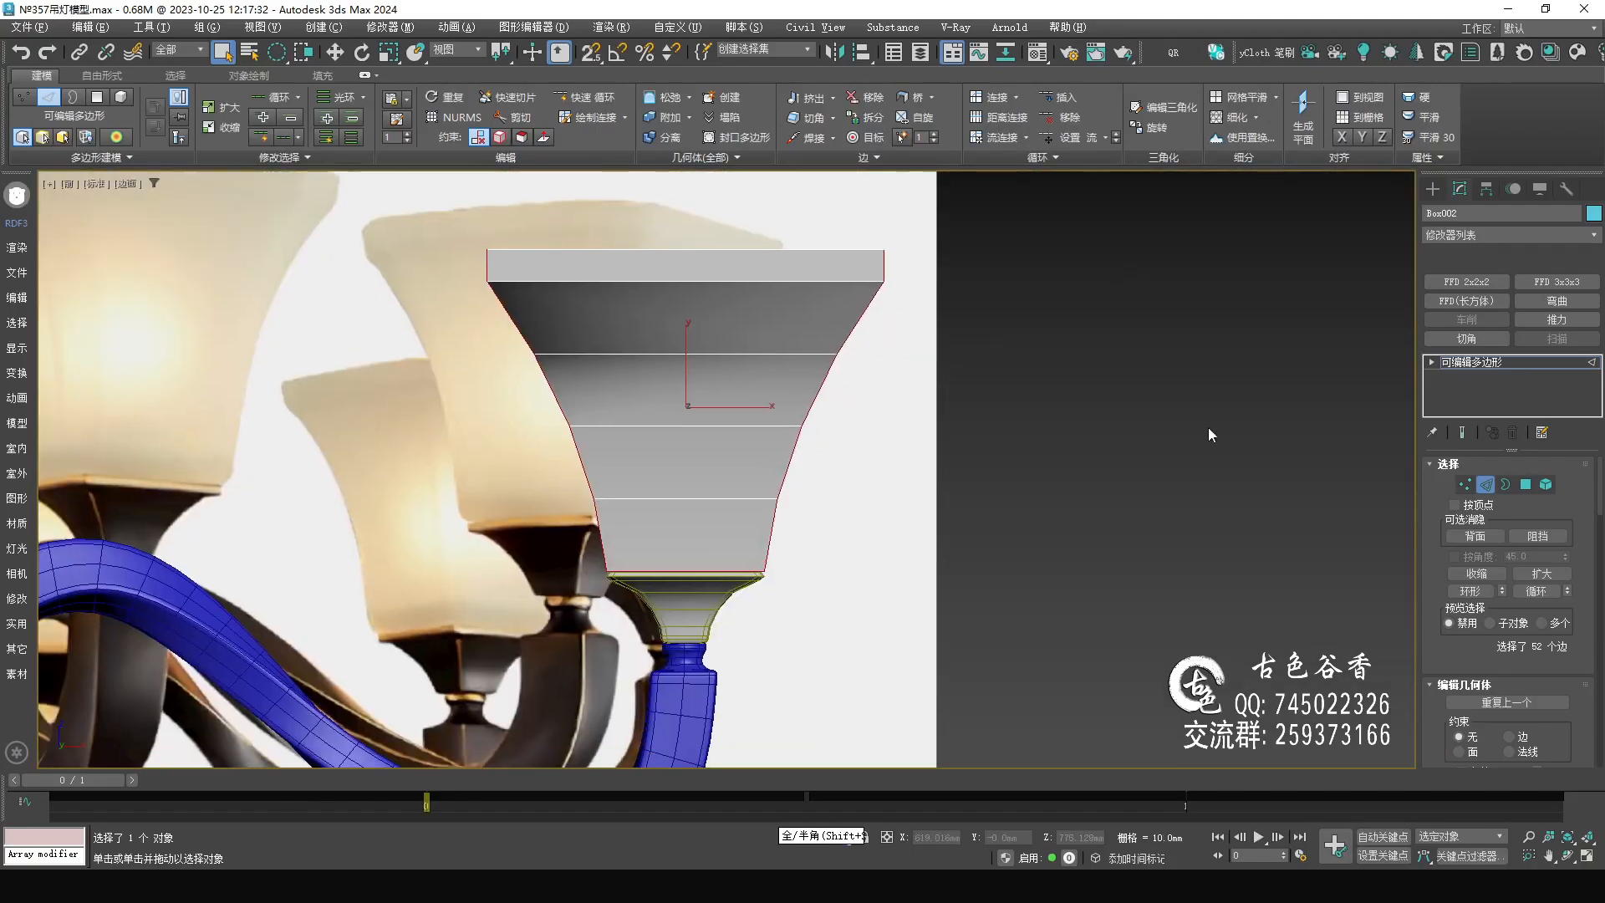
pyautogui.click(1557, 363)
pyautogui.moveTo(867, 451); pyautogui.dragTo(873, 479, button='middle')
pyautogui.press('1')
pyautogui.hotkey('ctrl', 'a')
pyautogui.press('t')
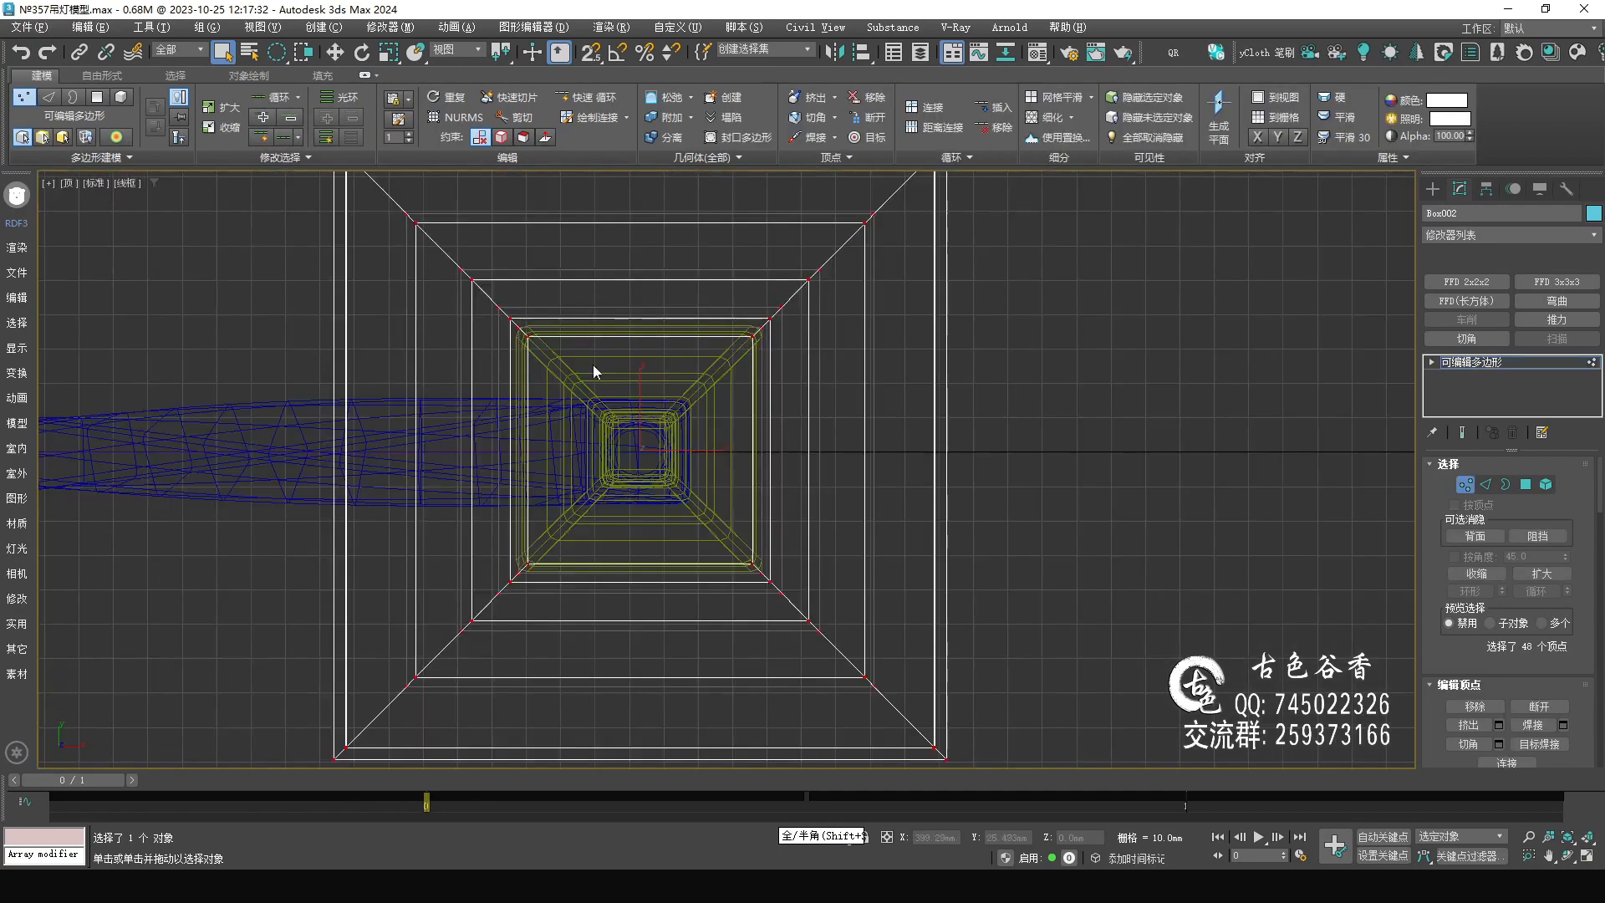
pyautogui.press('r')
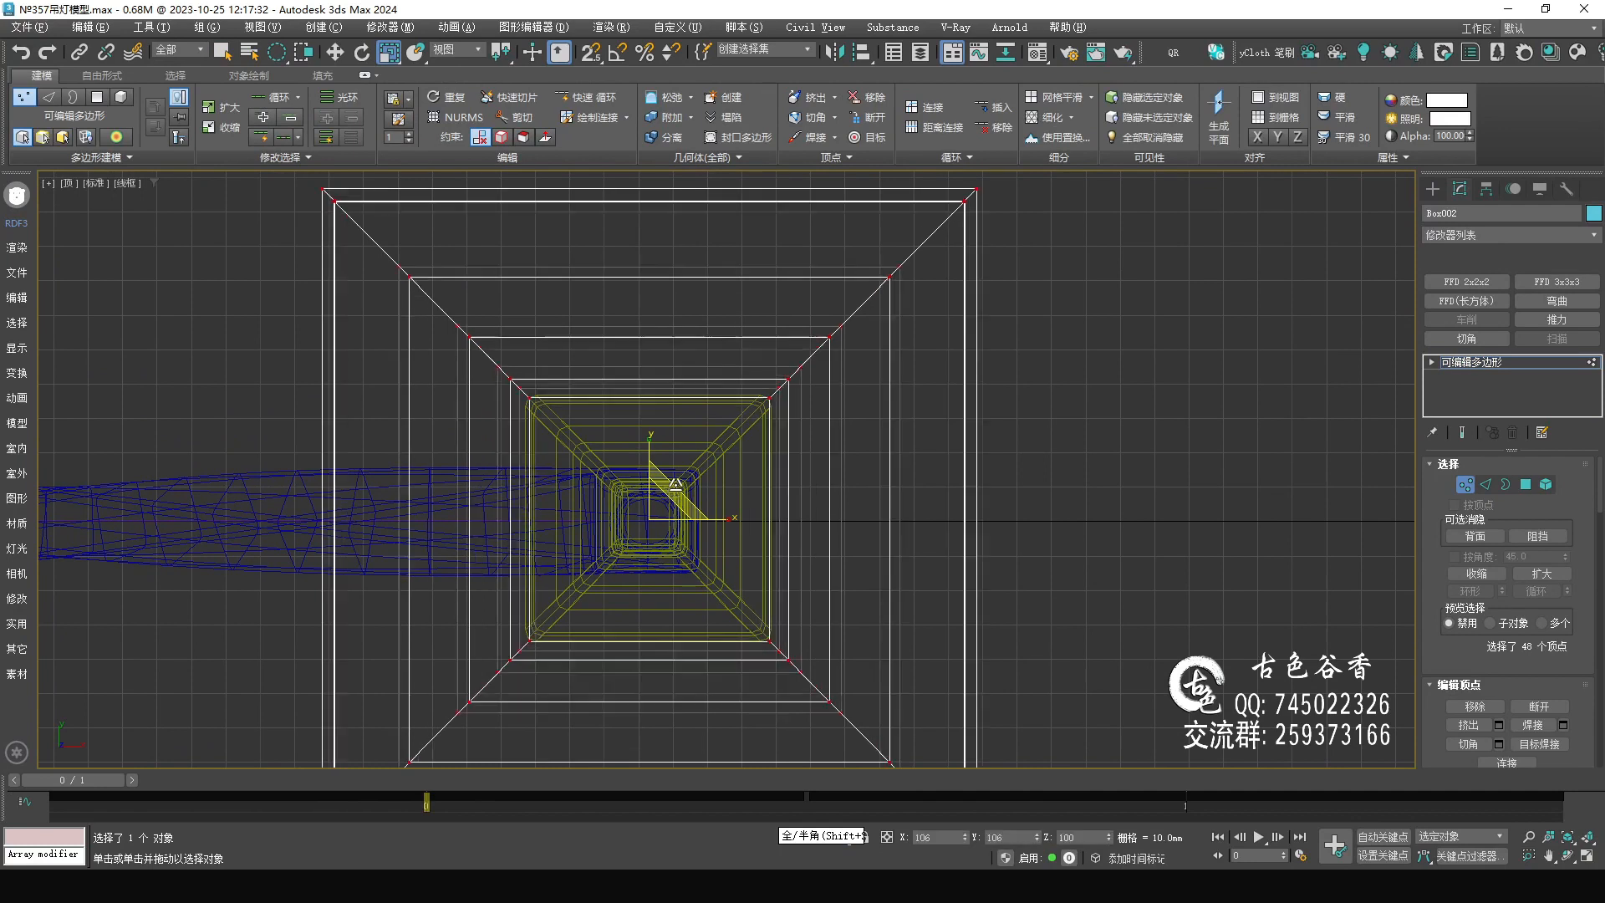
pyautogui.press('f')
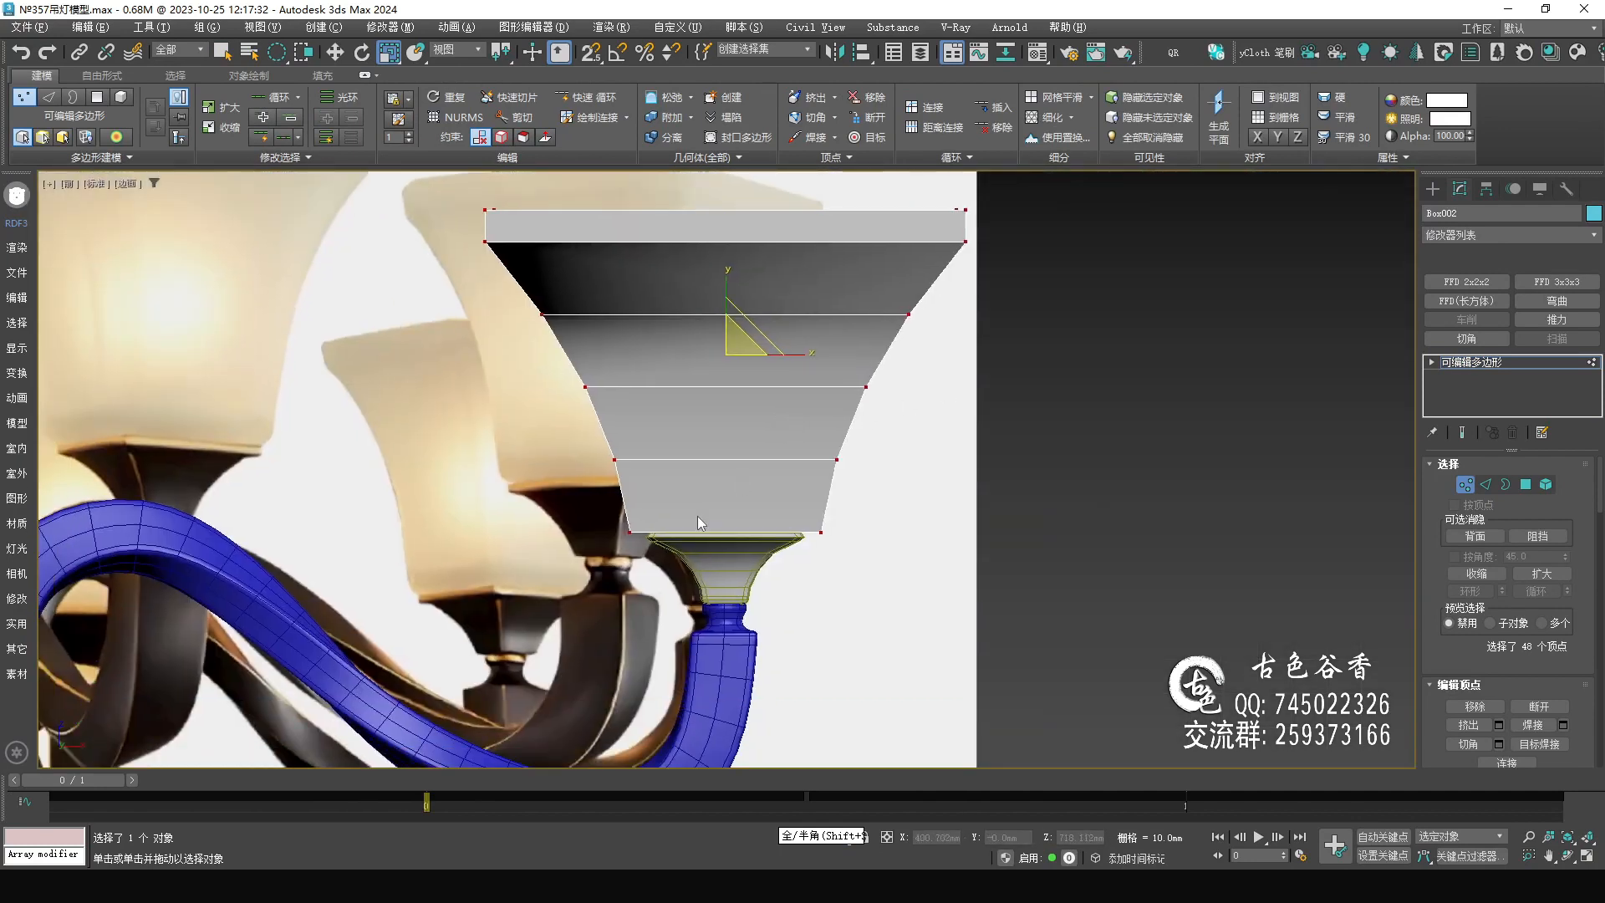
pyautogui.scroll(2, 698, 511)
pyautogui.moveTo(783, 475); pyautogui.dragTo(794, 492, button='middle')
pyautogui.scroll(-4, 794, 491)
pyautogui.moveTo(934, 434); pyautogui.dragTo(928, 468, button='middle')
# Return to edge editing and select only the vertical edge lines at the lampshade's four corners.
pyautogui.hotkey('alt', 'w')
pyautogui.middleClick(1057, 555)
pyautogui.hotkey('alt', 'w')
pyautogui.moveTo(679, 526); pyautogui.dragTo(682, 445, button='middle')
pyautogui.press('2')
pyautogui.scroll(5, 681, 443)
pyautogui.press('q')
pyautogui.doubleClick(664, 351)
pyautogui.keyDown('alt'); pyautogui.moveTo(665, 372); pyautogui.dragTo(735, 687, button='middle'); pyautogui.keyUp('alt')
pyautogui.hotkey('alt', 'r')
# Check the reference photo and try adding the lampshade's bottom edges to the corner edge selection.
pyautogui.hotkey('alt', 'Tab')
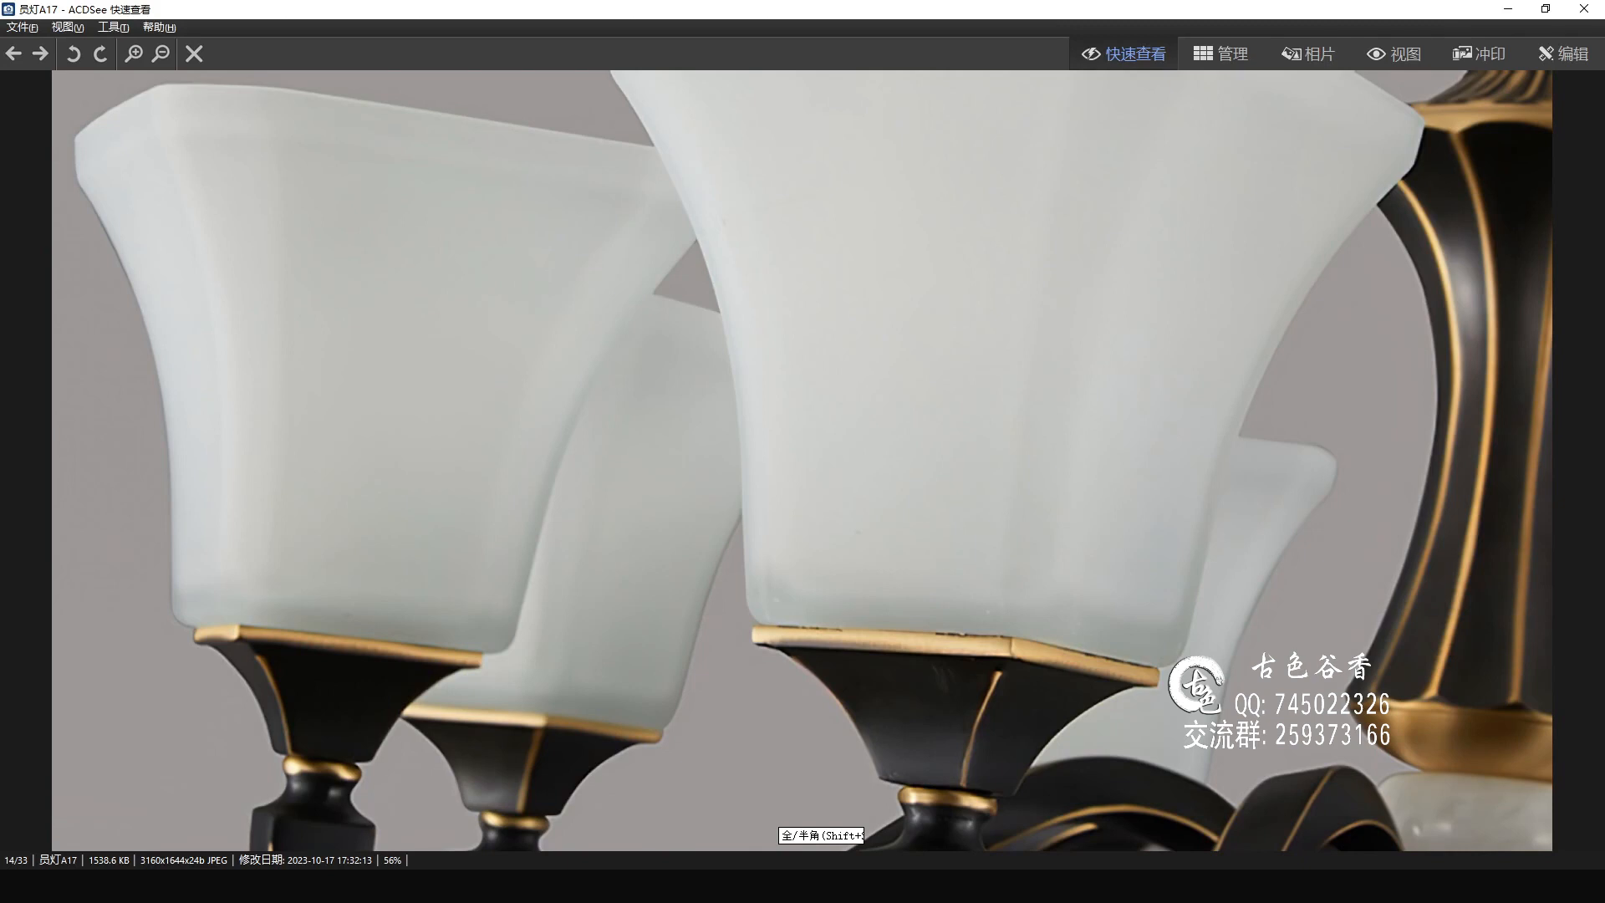
pyautogui.hotkey('alt', 'Tab')
pyautogui.keyDown('alt'); pyautogui.moveTo(869, 554); pyautogui.dragTo(635, 604, button='middle'); pyautogui.keyUp('alt')
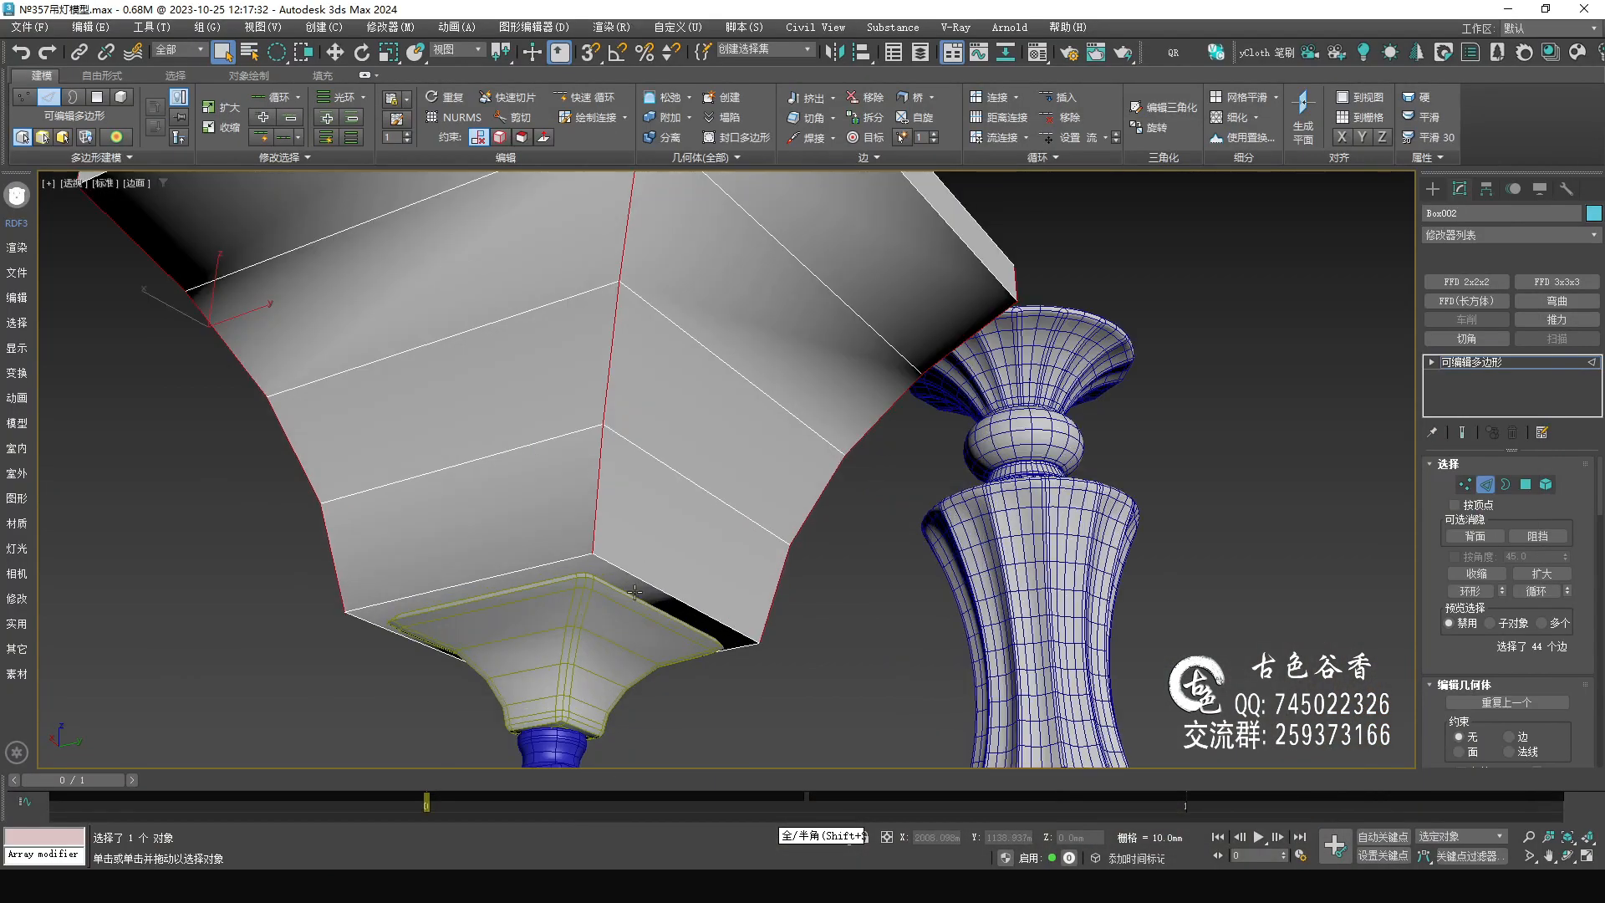
pyautogui.keyDown('ctrl'); pyautogui.click(562, 557); pyautogui.keyUp('ctrl')
pyautogui.keyDown('alt'); pyautogui.moveTo(561, 557); pyautogui.dragTo(557, 573, button='middle'); pyautogui.keyUp('alt')
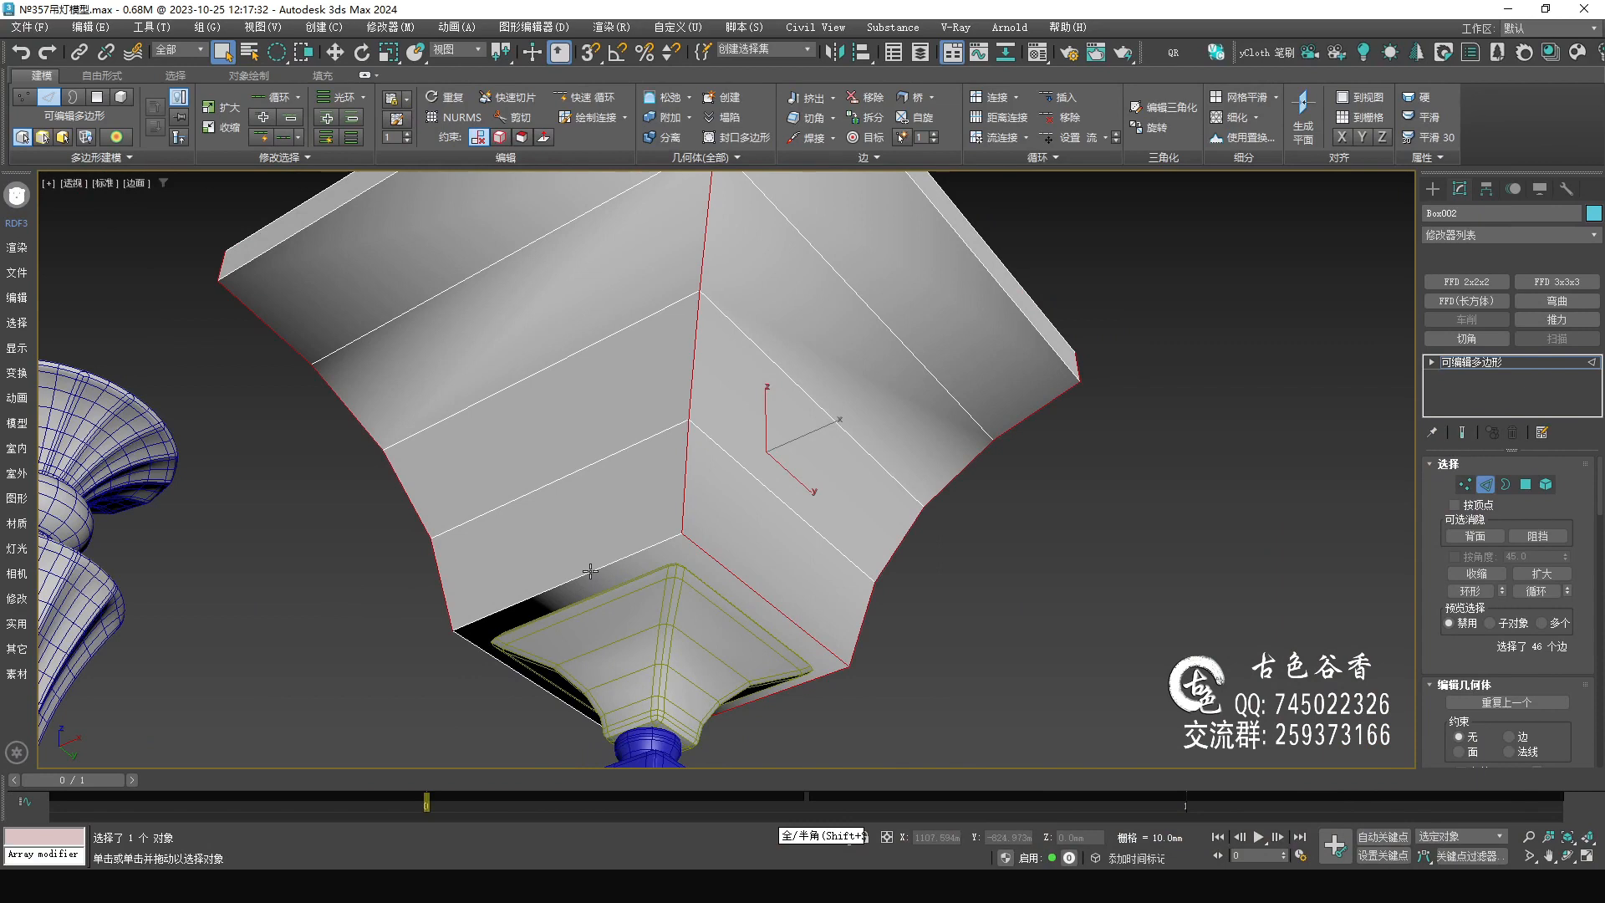
pyautogui.hotkey('ctrl', 'z')
pyautogui.keyDown('alt'); pyautogui.moveTo(865, 579); pyautogui.dragTo(681, 595, button='middle'); pyautogui.keyUp('alt')
pyautogui.keyDown('alt'); pyautogui.click(761, 561); pyautogui.keyUp('alt')
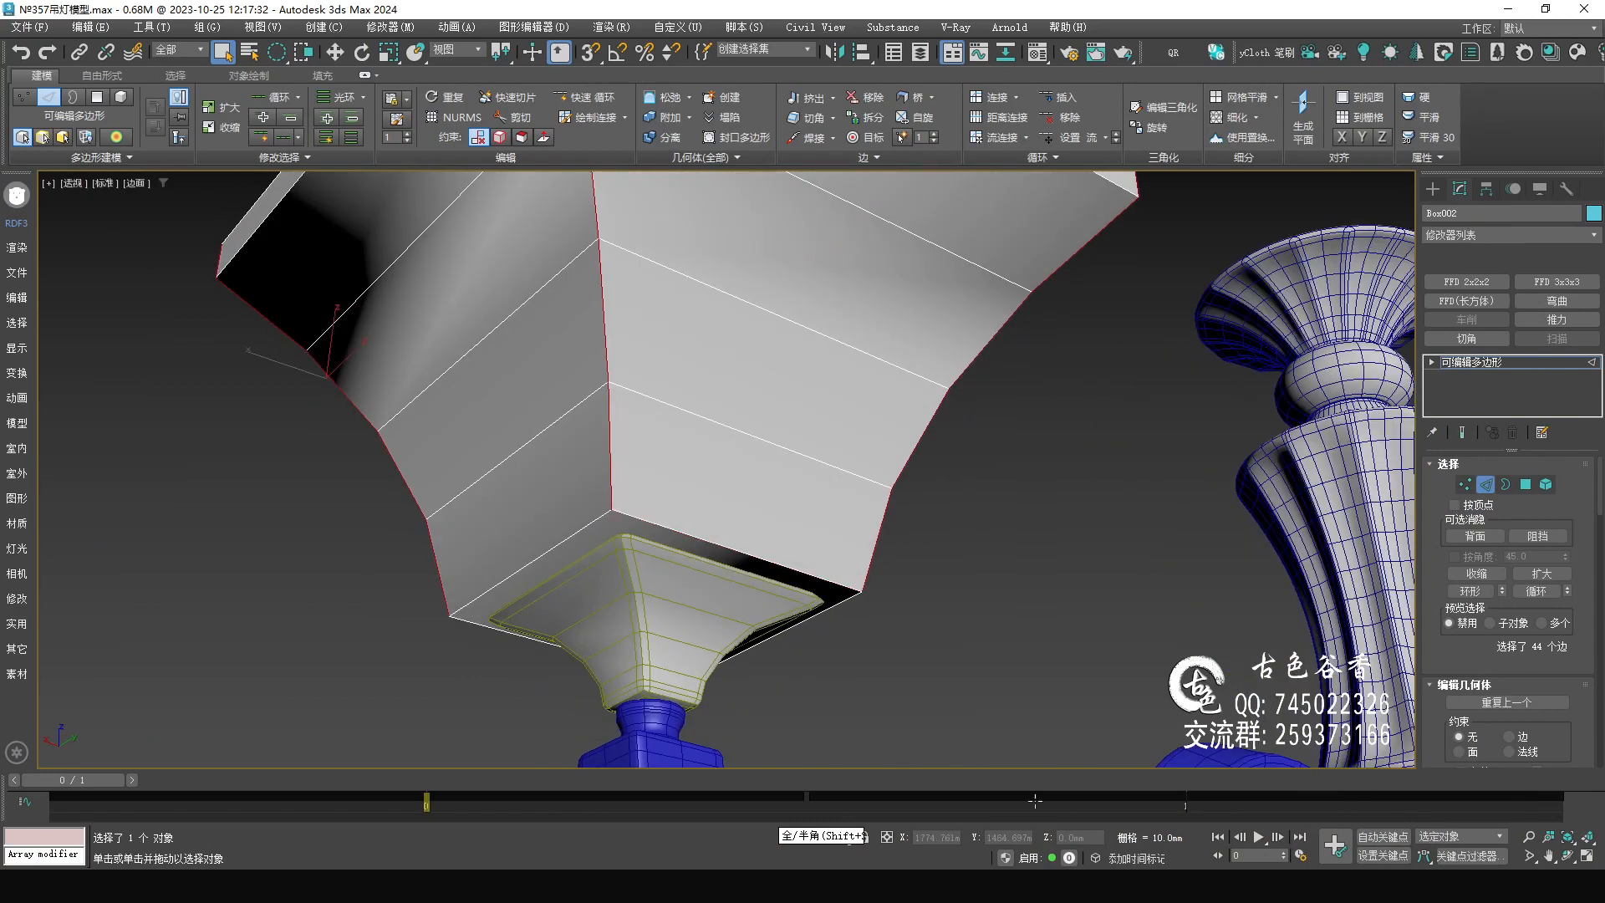
# Check the reference shade's corners again in ACDSee and isolate the lampshade in 3ds Max.
pyautogui.hotkey('alt', 'Tab')
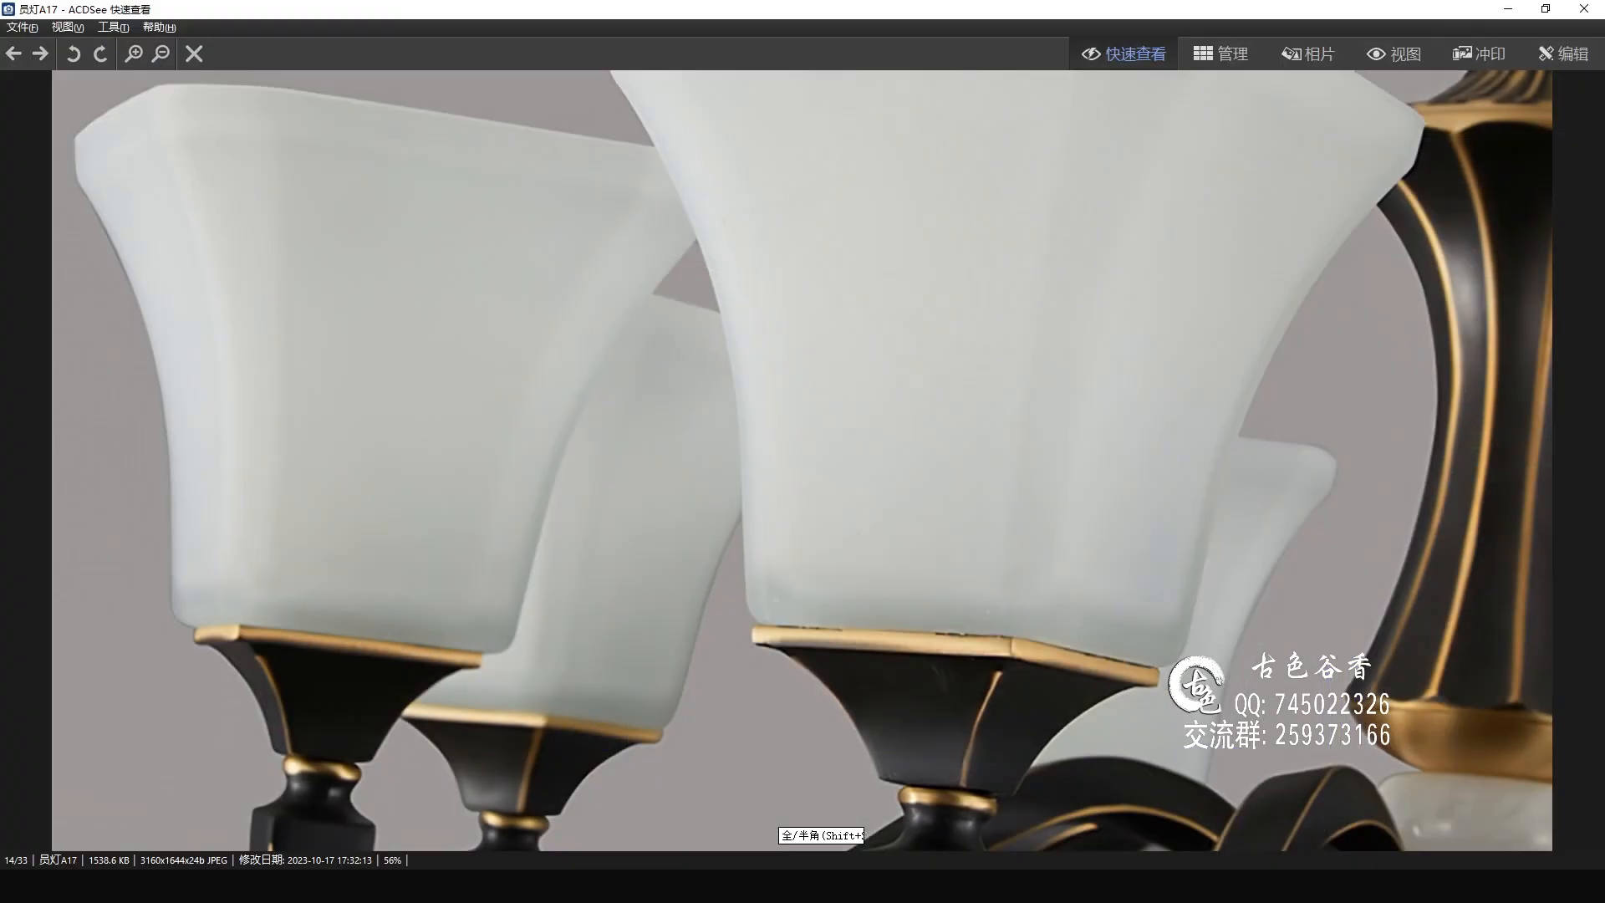
pyautogui.hotkey('alt', 'Tab')
pyautogui.keyDown('alt'); pyautogui.moveTo(760, 495); pyautogui.dragTo(699, 532, button='middle'); pyautogui.keyUp('alt')
pyautogui.hotkey('alt', 'q')
pyautogui.moveTo(683, 447); pyautogui.dragTo(655, 503, button='middle')
# Chamfer the lampshade's corner edges with the Tri type (三角形), 12.381 mm and 1 segment.
pyautogui.hotkey('ctrl', 'shift', 'c')
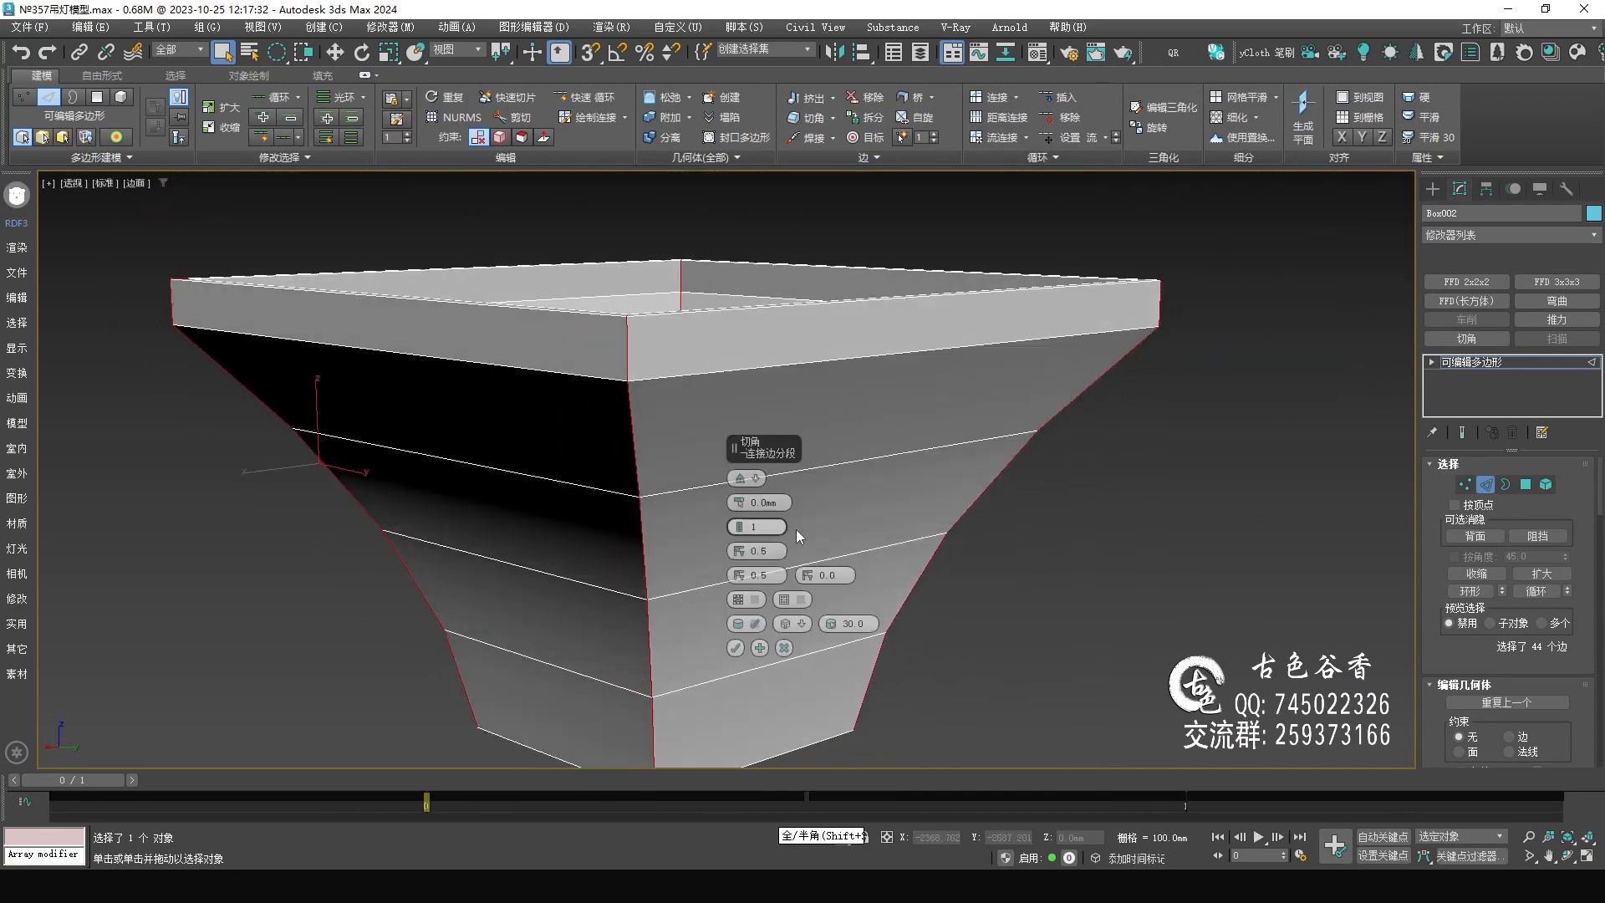
pyautogui.click(755, 480)
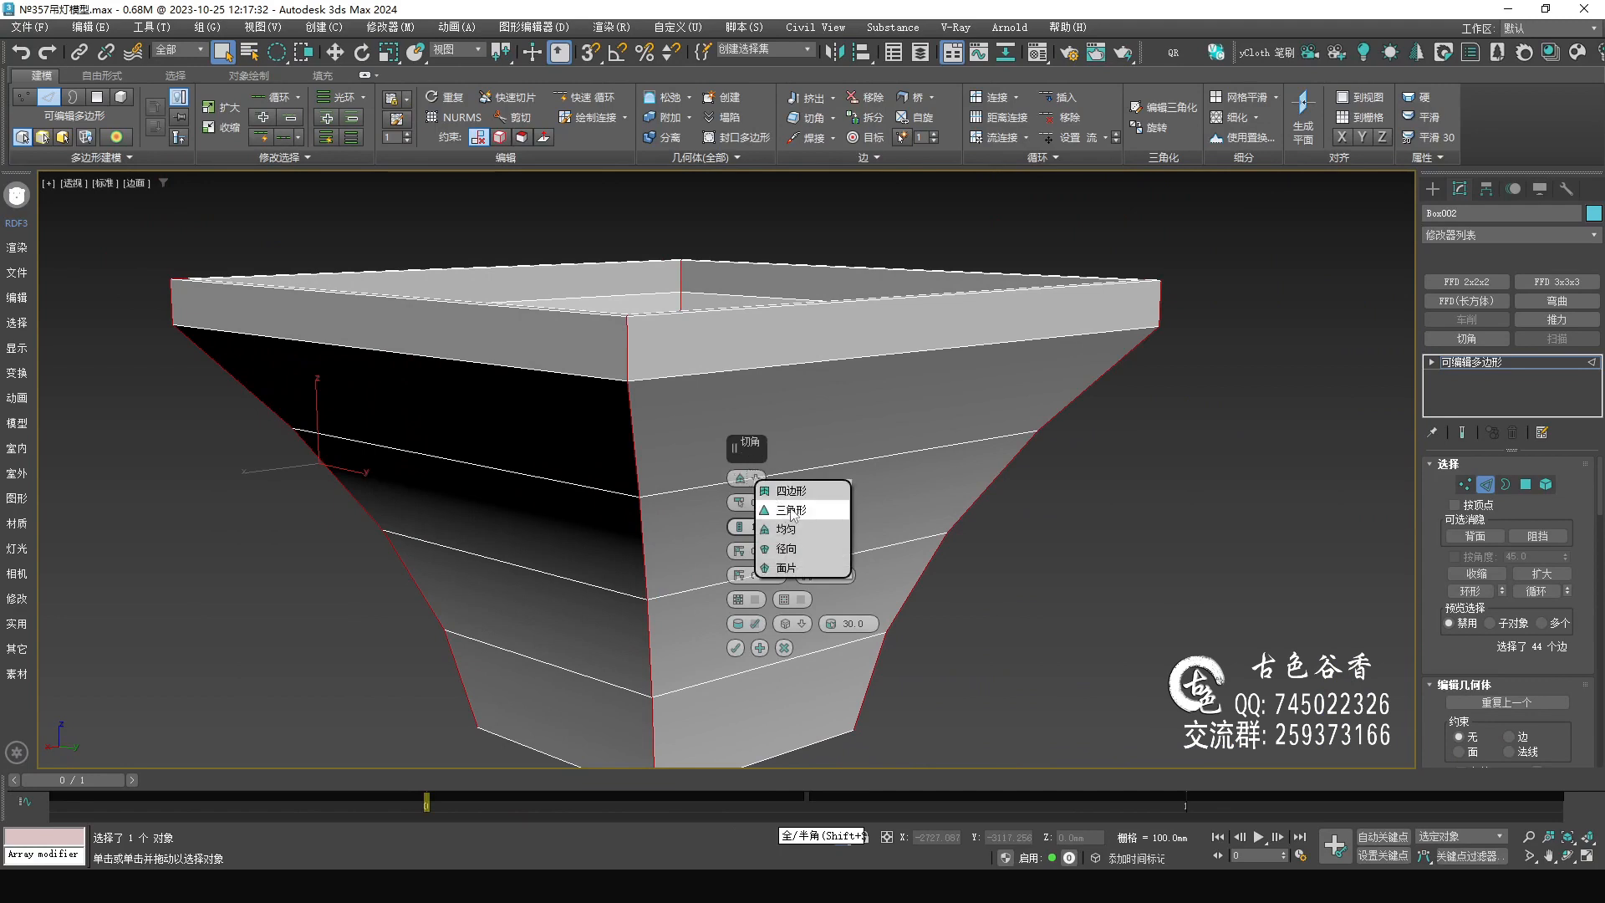
pyautogui.click(789, 509)
pyautogui.moveTo(742, 505); pyautogui.dragTo(738, 398)
pyautogui.hotkey('alt', 'Tab')
pyautogui.hotkey('alt', 'Tab')
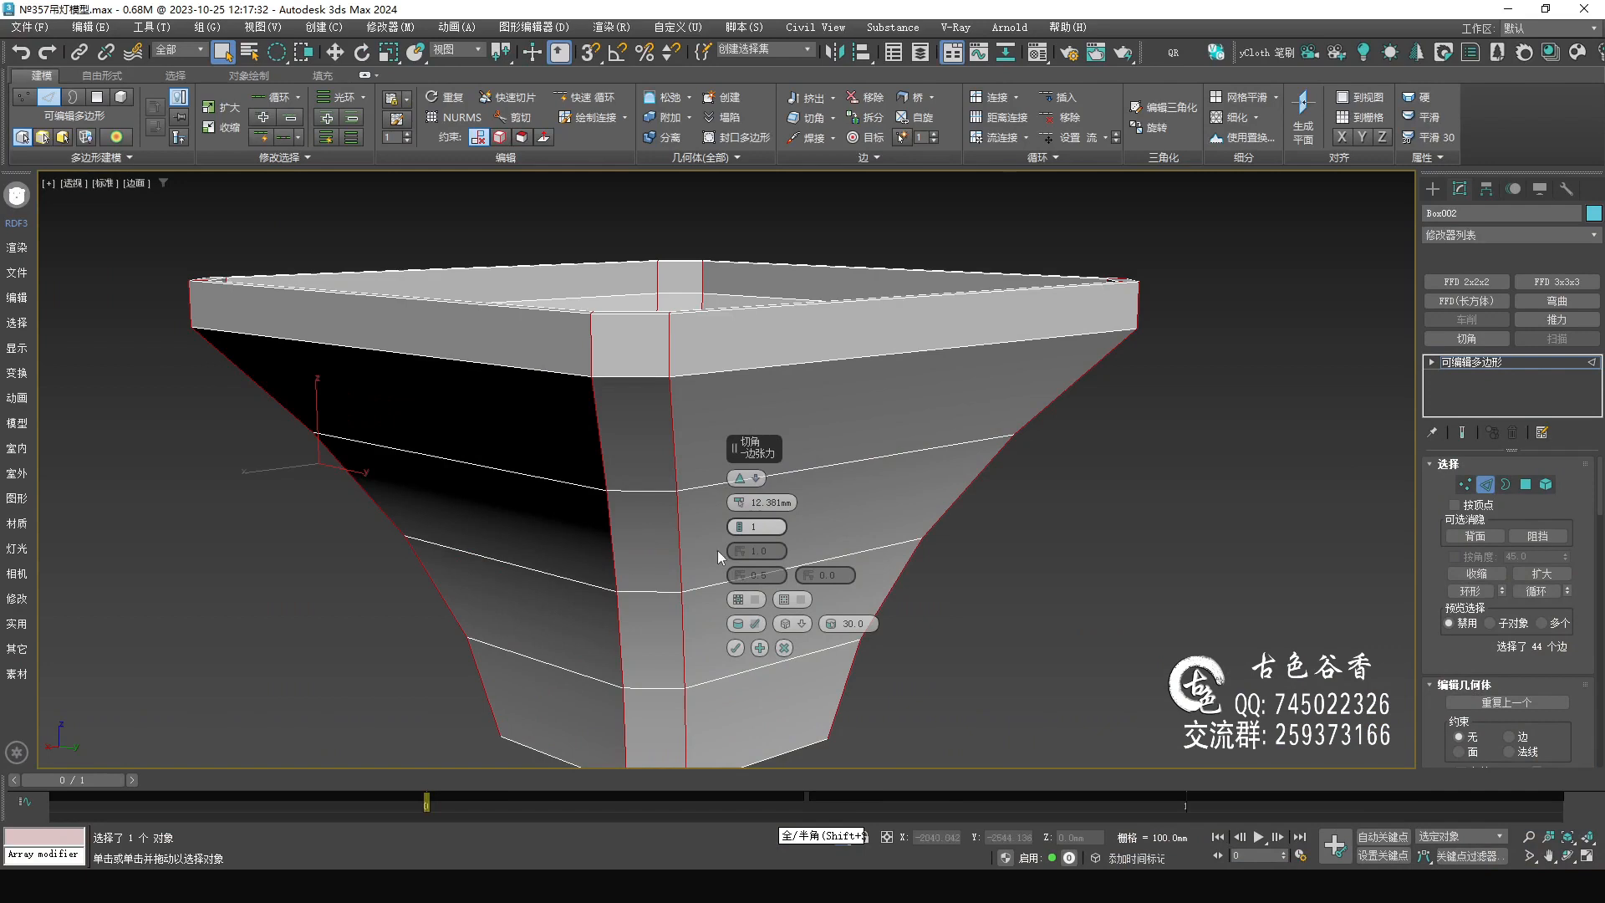
pyautogui.moveTo(609, 544)
pyautogui.keyDown('alt'); pyautogui.mouseDown(button='middle')
pyautogui.moveTo(593, 437)
pyautogui.moveTo(610, 513)
pyautogui.mouseUp(button='middle'); pyautogui.keyUp('alt')
pyautogui.keyDown('alt'); pyautogui.moveTo(701, 540); pyautogui.dragTo(627, 585, button='middle'); pyautogui.keyUp('alt')
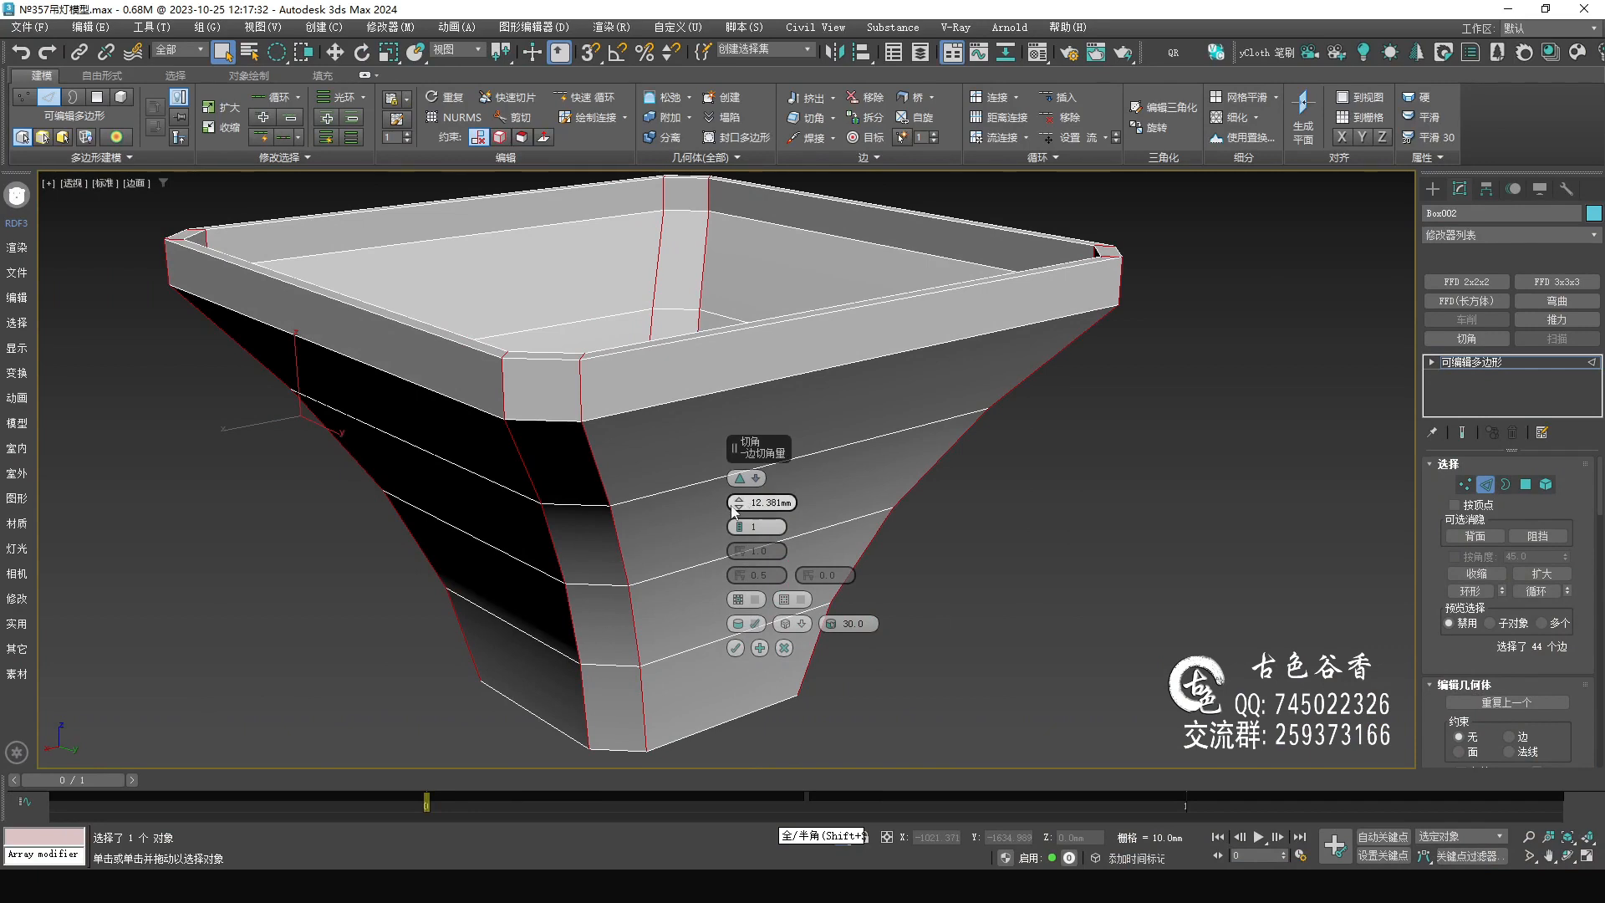
pyautogui.click(736, 648)
# Check the reference in ACDSee and select the chamfered corners' edge loops bordering the lampshade side opposite the arm.
pyautogui.keyDown('alt'); pyautogui.moveTo(714, 636); pyautogui.dragTo(615, 510, button='middle'); pyautogui.keyUp('alt')
pyautogui.hotkey('alt', 'Tab')
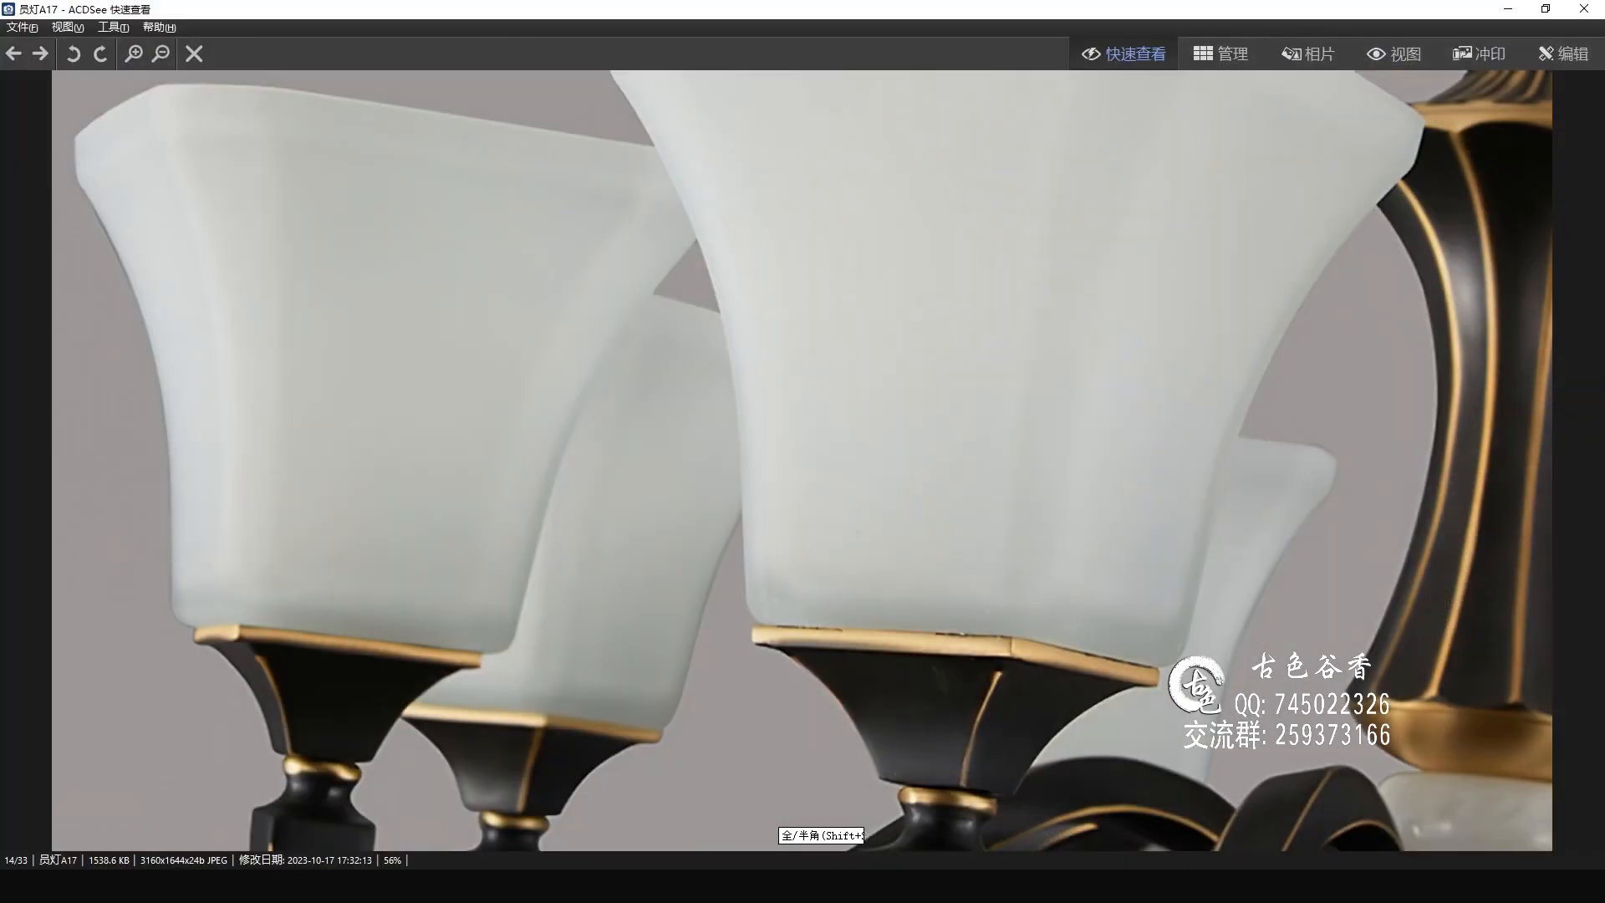
pyautogui.hotkey('alt', 'Tab')
pyautogui.keyDown('alt'); pyautogui.moveTo(757, 526); pyautogui.dragTo(759, 543, button='middle'); pyautogui.keyUp('alt')
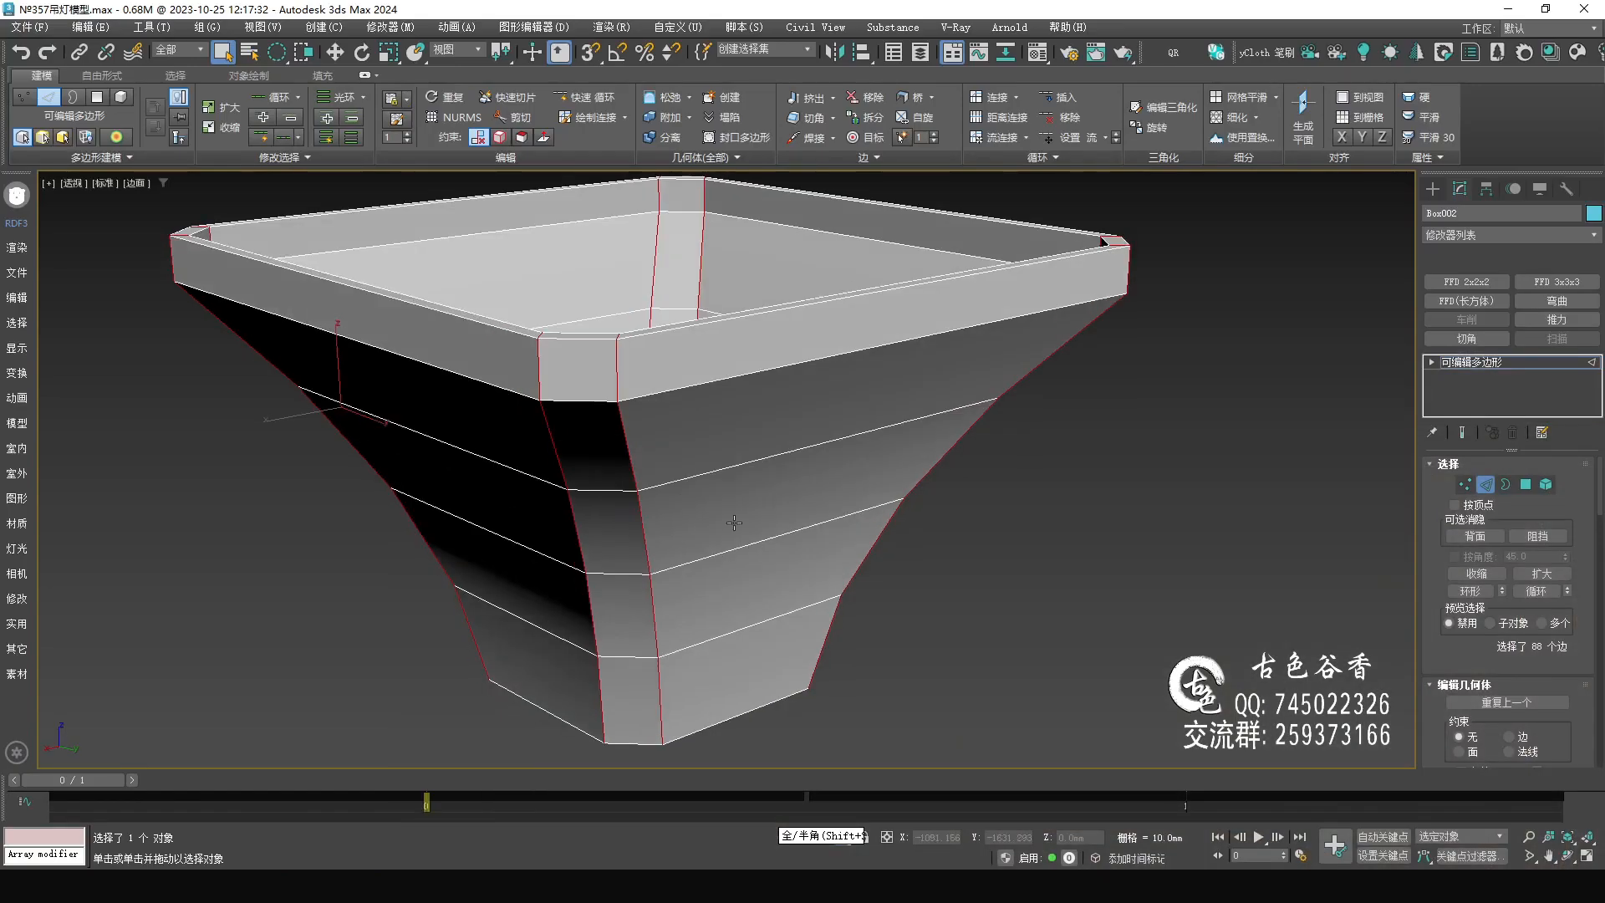
pyautogui.hotkey('alt', 'w')
pyautogui.middleClick(383, 330)
pyautogui.hotkey('alt', 'w')
pyautogui.scroll(4, 787, 632)
pyautogui.moveTo(787, 632); pyautogui.dragTo(769, 476, button='middle')
pyautogui.moveTo(841, 529); pyautogui.dragTo(769, 645, button='middle')
pyautogui.doubleClick(809, 452)
pyautogui.scroll(-4, 757, 354)
pyautogui.moveTo(740, 332); pyautogui.dragTo(733, 396, button='middle')
pyautogui.keyDown('ctrl'); pyautogui.doubleClick(756, 370); pyautogui.keyUp('ctrl')
pyautogui.moveTo(851, 421); pyautogui.dragTo(818, 361, button='middle')
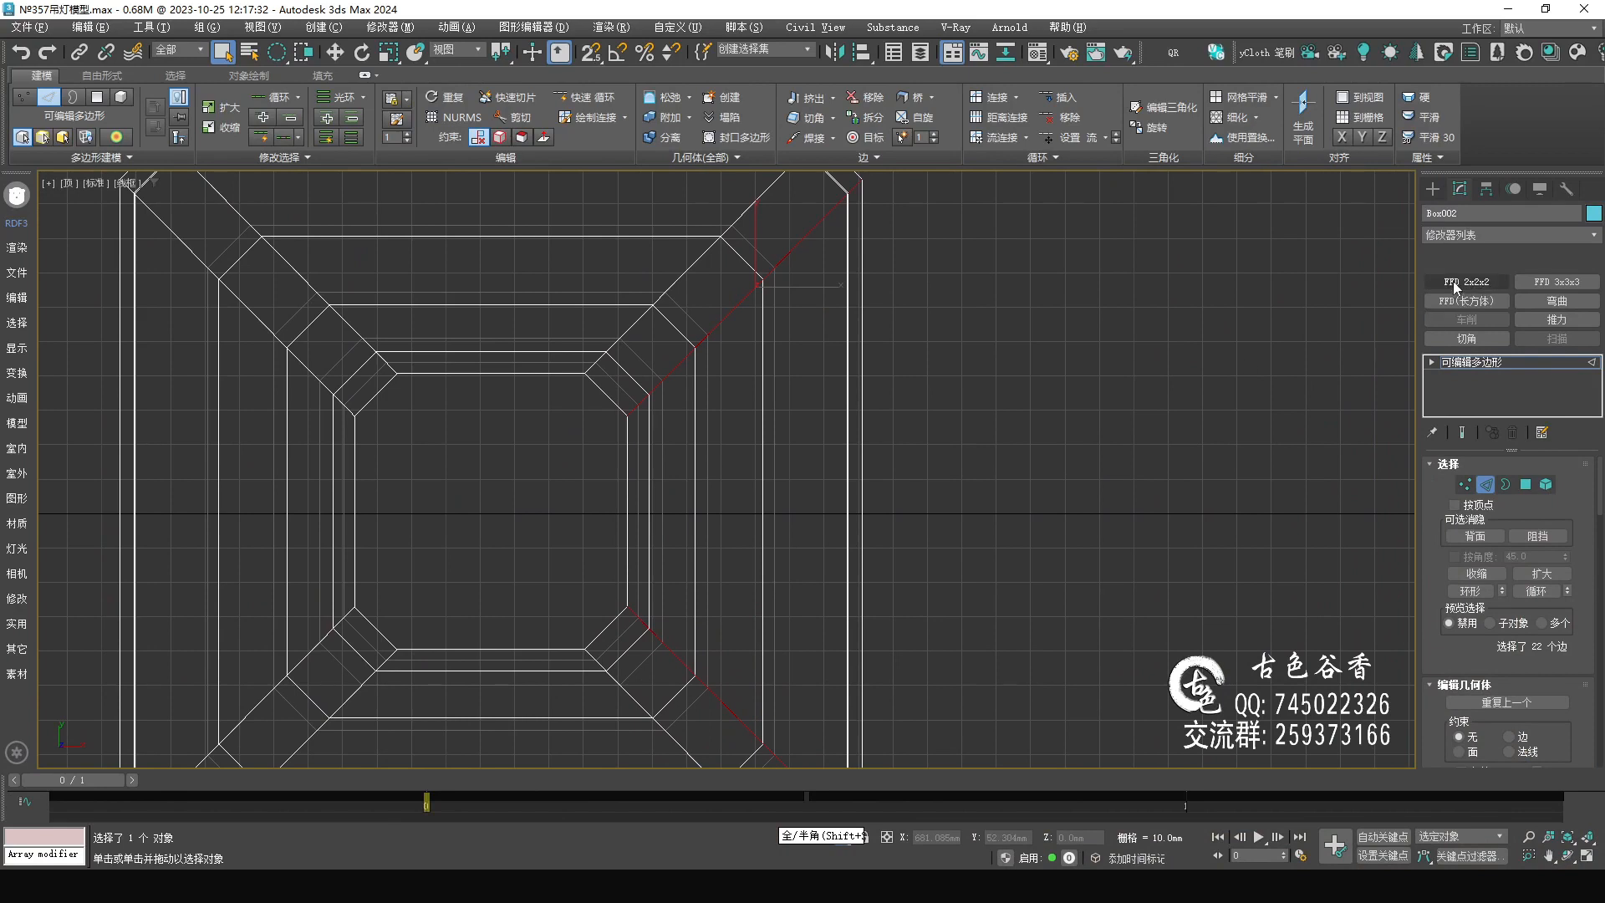
# Apply an FFD 2x2x2 modifier to the selected corner edge loops and select its control points nearest the lampshade's centre.
pyautogui.click(1456, 287)
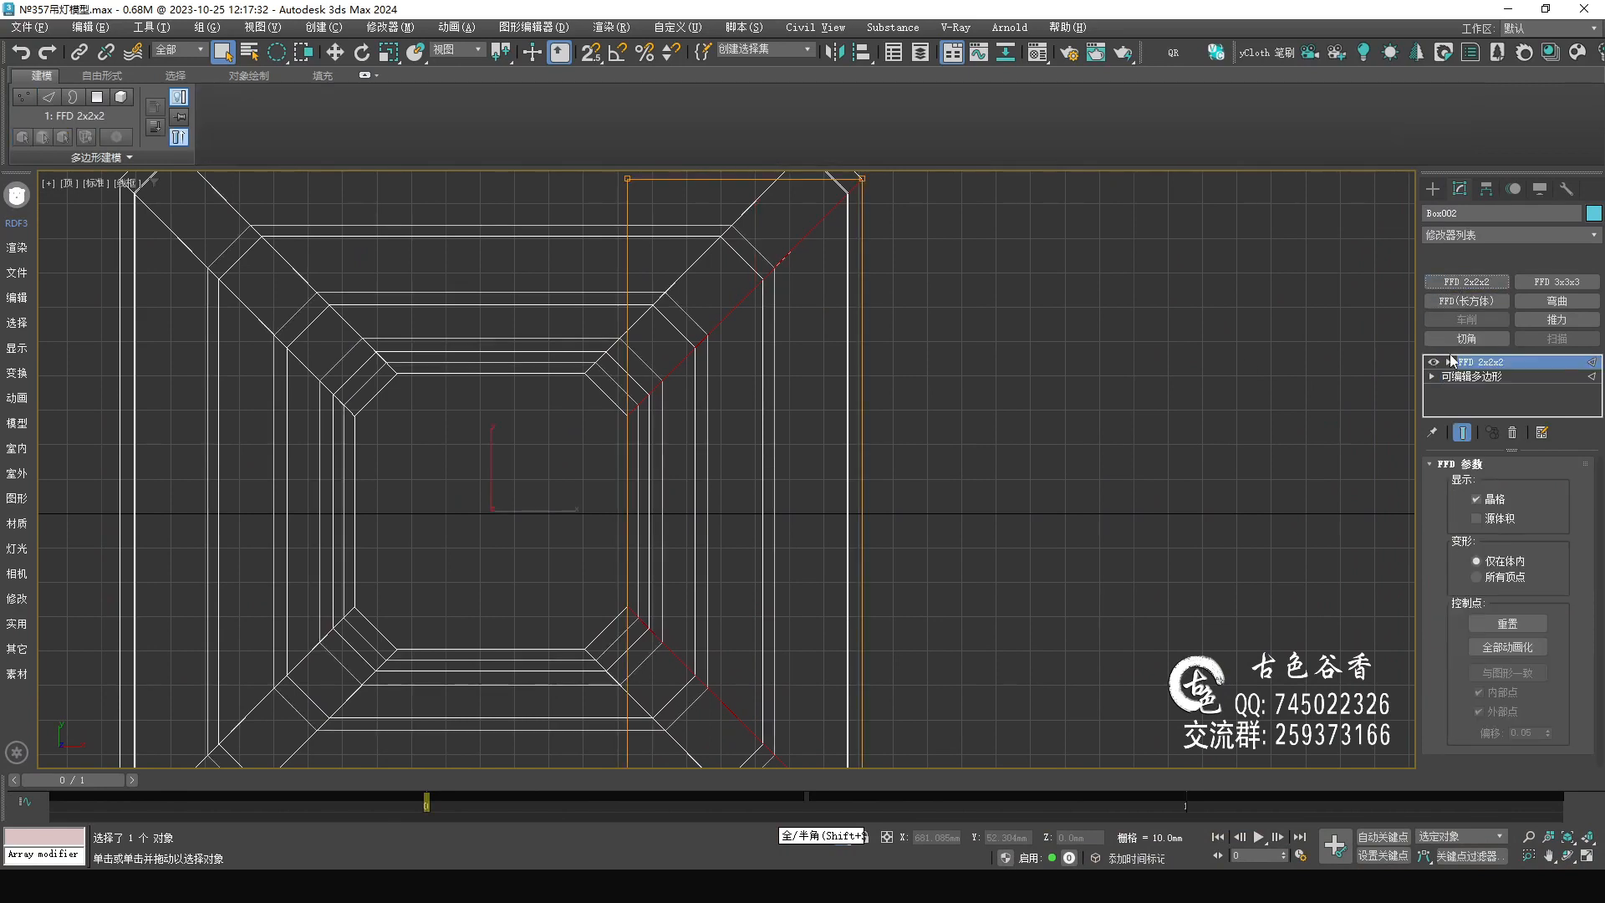
pyautogui.click(1449, 361)
pyautogui.click(1473, 376)
pyautogui.scroll(-5, 700, 327)
pyautogui.moveTo(670, 342); pyautogui.dragTo(653, 393, button='middle')
pyautogui.moveTo(684, 632); pyautogui.dragTo(538, 415)
pyautogui.press('q')
pyautogui.press('q')
pyautogui.press('q')
pyautogui.press('q')
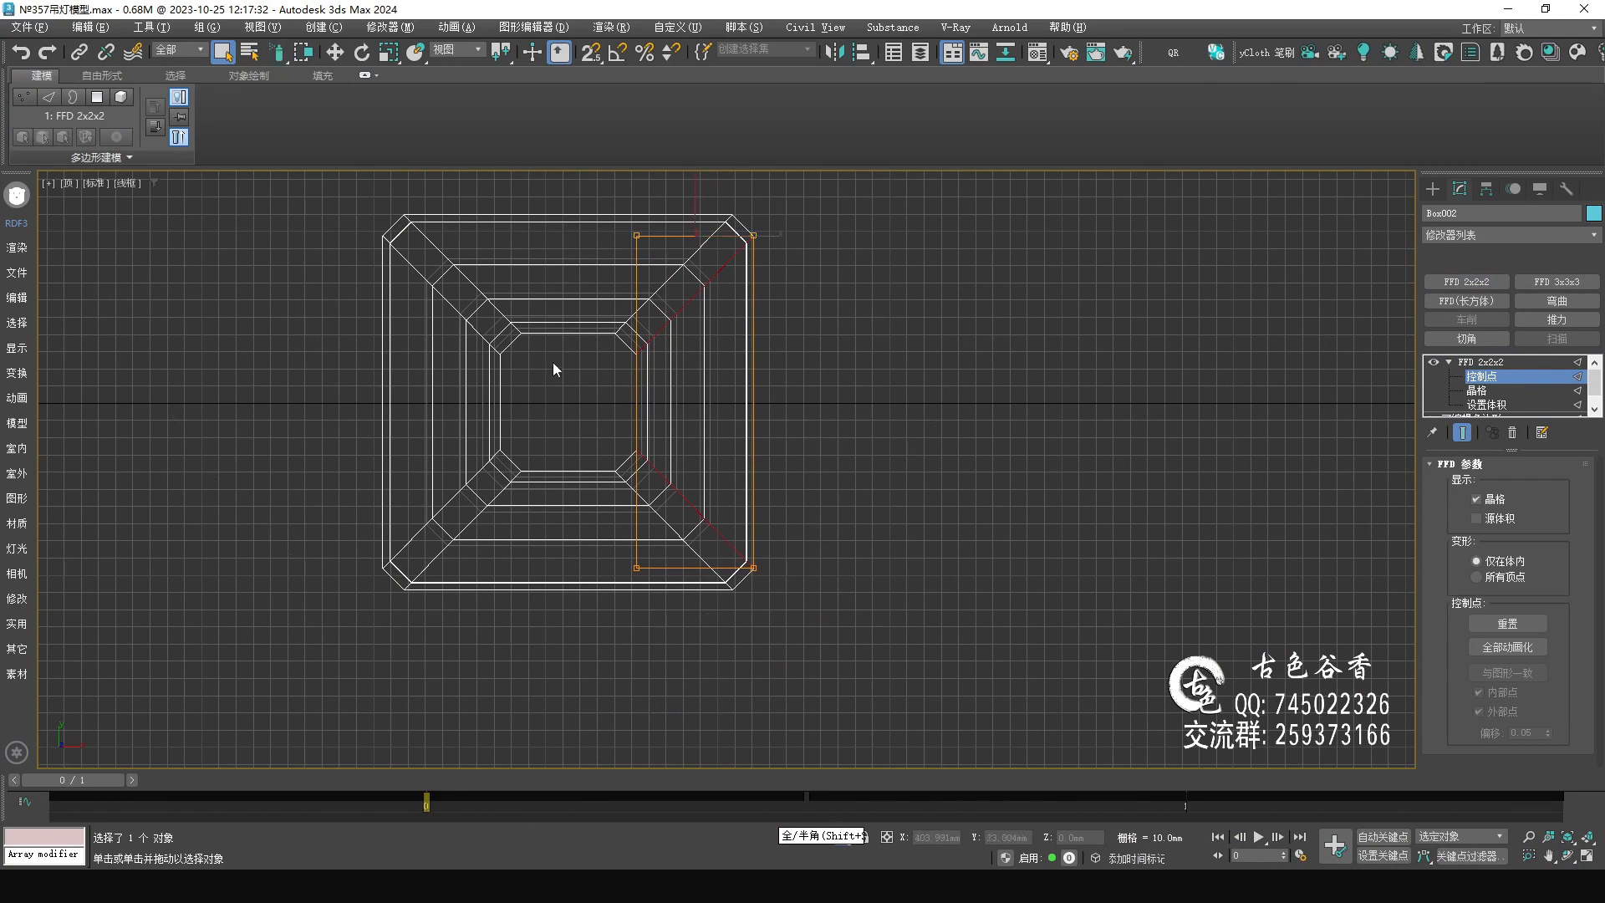
pyautogui.moveTo(572, 209); pyautogui.dragTo(717, 723)
# Try scaling the selected FFD control points, upper and lower together, outward along the Y axis.
pyautogui.scroll(5, 634, 523)
pyautogui.press('r')
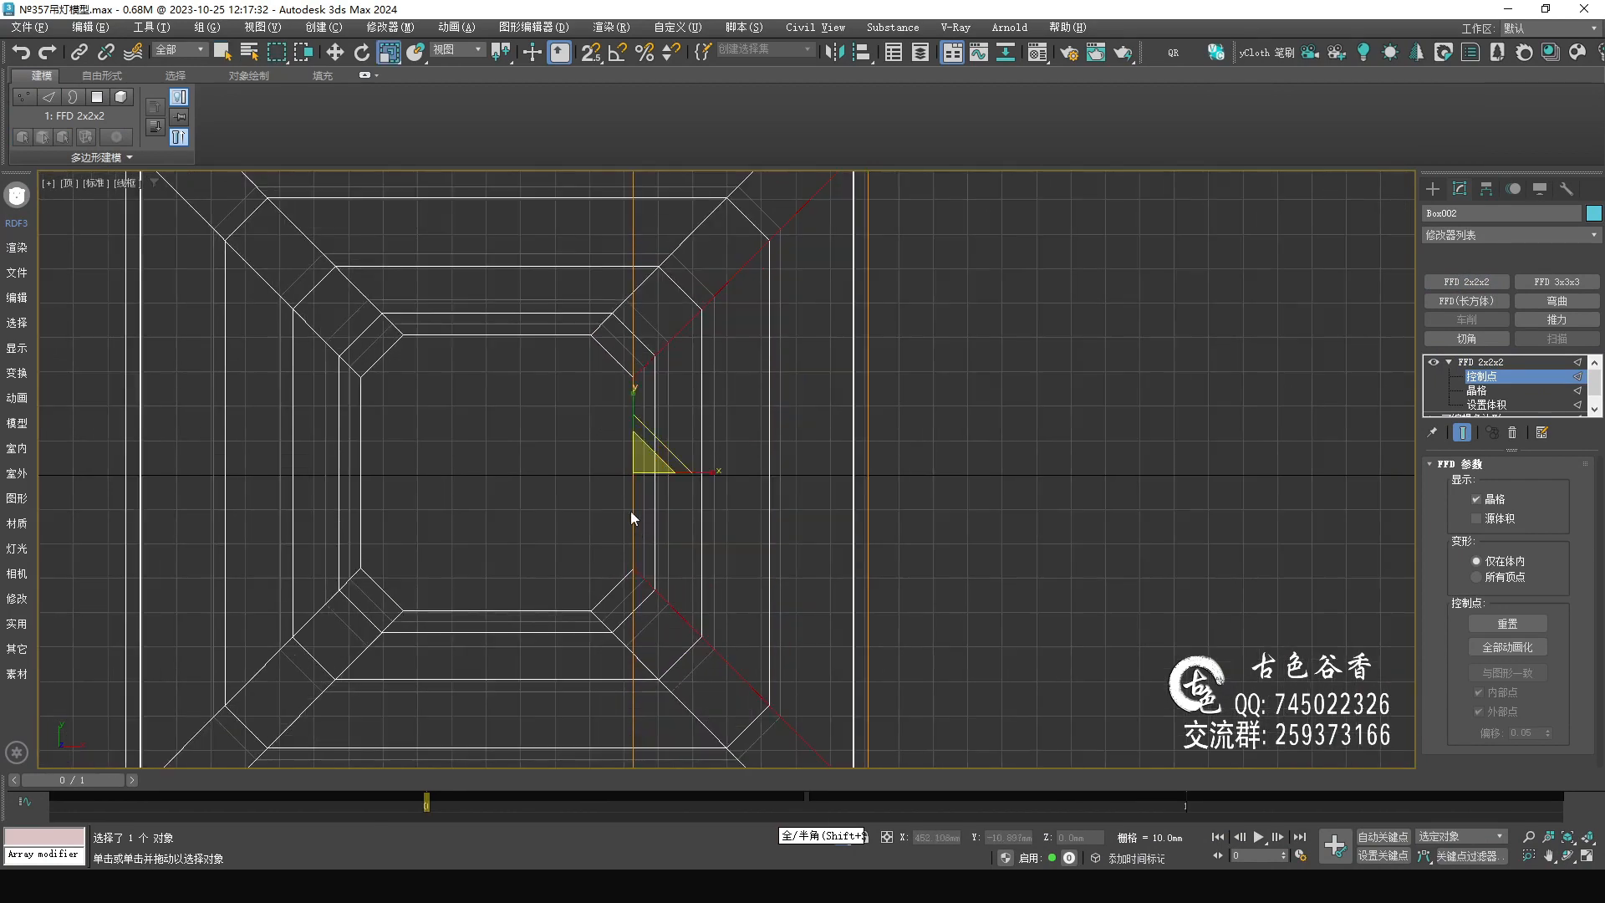
pyautogui.moveTo(635, 394); pyautogui.dragTo(631, 380)
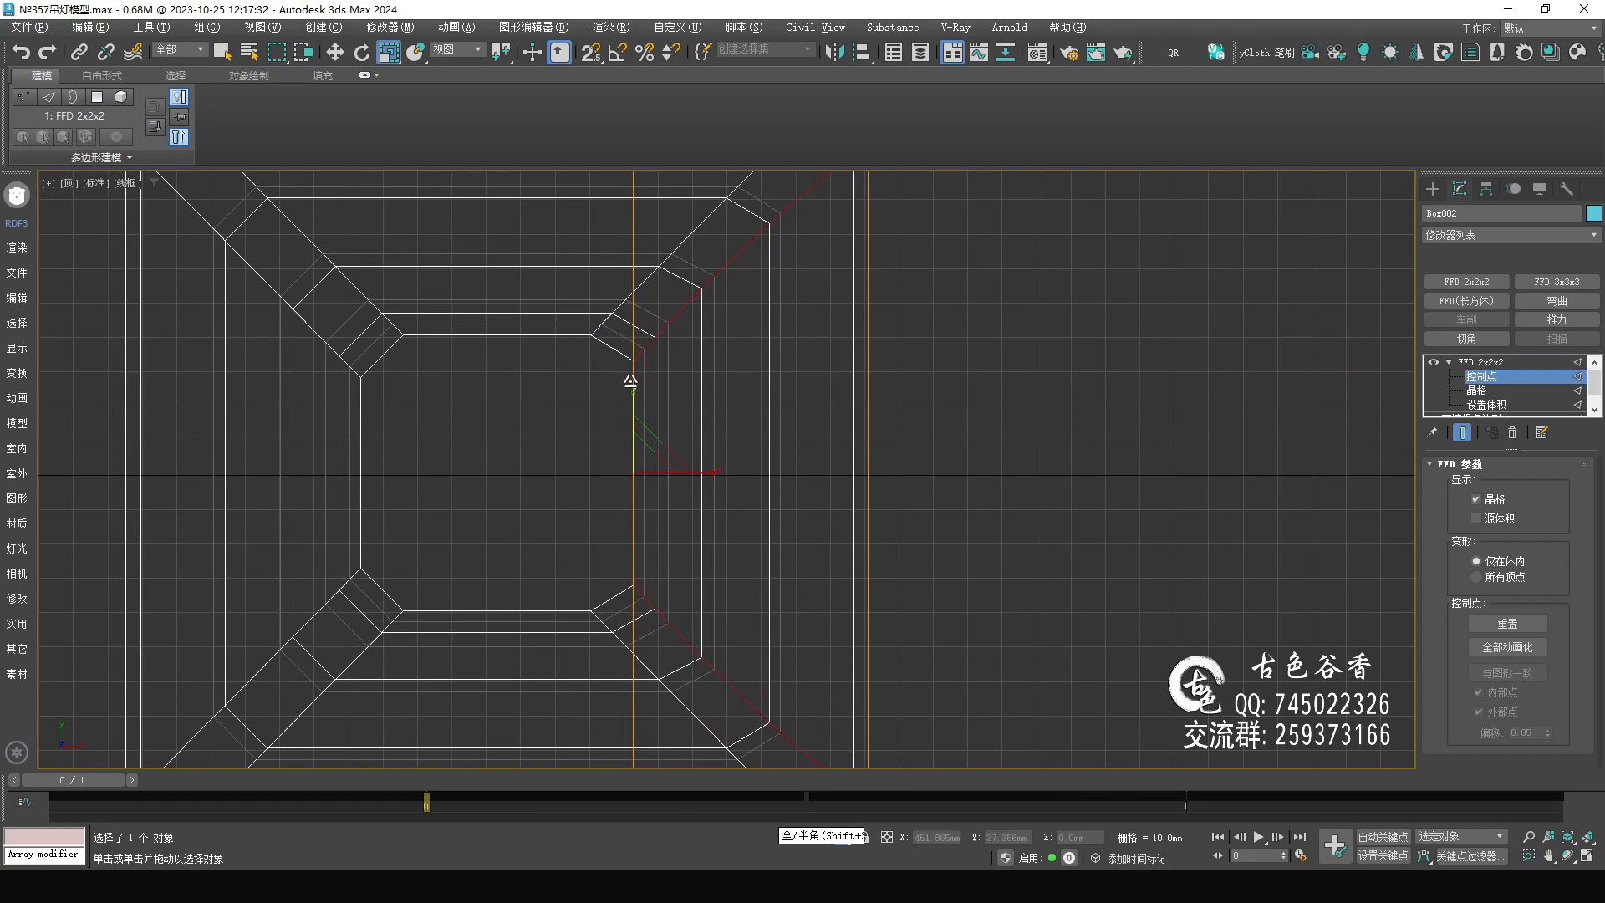
# Remove the upper points from the control point selection and scale the FFD's lower inner points outward along Y.
pyautogui.hotkey('alt', 'w')
pyautogui.middleClick(1092, 674)
pyautogui.hotkey('alt', 'w')
pyautogui.moveTo(668, 593)
pyautogui.keyDown('alt'); pyautogui.mouseDown(button='middle')
pyautogui.moveTo(654, 573)
pyautogui.moveTo(693, 572)
pyautogui.moveTo(620, 605)
pyautogui.moveTo(678, 598)
pyautogui.mouseUp(button='middle'); pyautogui.keyUp('alt')
pyautogui.keyDown('alt'); pyautogui.moveTo(1028, 487); pyautogui.dragTo(99, 261); pyautogui.keyUp('alt')
pyautogui.keyDown('alt'); pyautogui.moveTo(530, 477); pyautogui.dragTo(602, 535, button='middle'); pyautogui.keyUp('alt')
pyautogui.hotkey('alt', 'w')
pyautogui.middleClick(285, 334)
pyautogui.hotkey('alt', 'w')
pyautogui.moveTo(676, 372); pyautogui.dragTo(661, 418, button='middle')
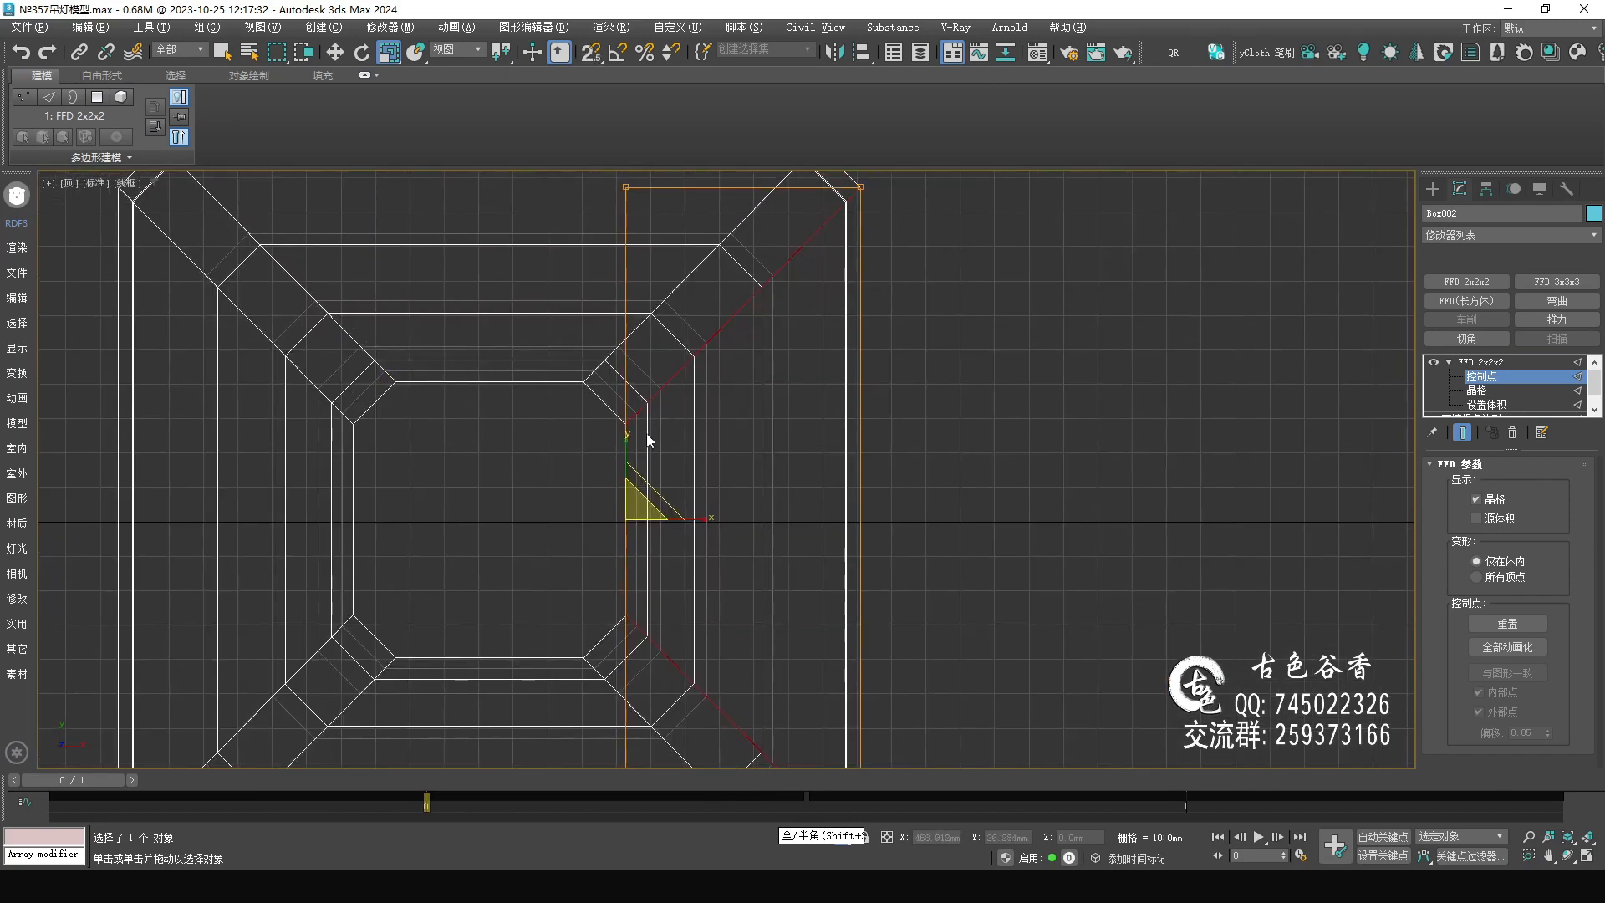
pyautogui.moveTo(624, 441); pyautogui.dragTo(622, 428)
# Select the FFD's two upper outer control points at the lampshade rim and scale them inward along Y.
pyautogui.scroll(-3, 667, 329)
pyautogui.hotkey('alt', 'w')
pyautogui.middleClick(919, 515)
pyautogui.hotkey('alt', 'w')
pyautogui.keyDown('alt'); pyautogui.moveTo(920, 515); pyautogui.dragTo(830, 471, button='middle'); pyautogui.keyUp('alt')
pyautogui.keyDown('alt'); pyautogui.moveTo(763, 357); pyautogui.dragTo(886, 349, button='middle'); pyautogui.keyUp('alt')
pyautogui.click(861, 325)
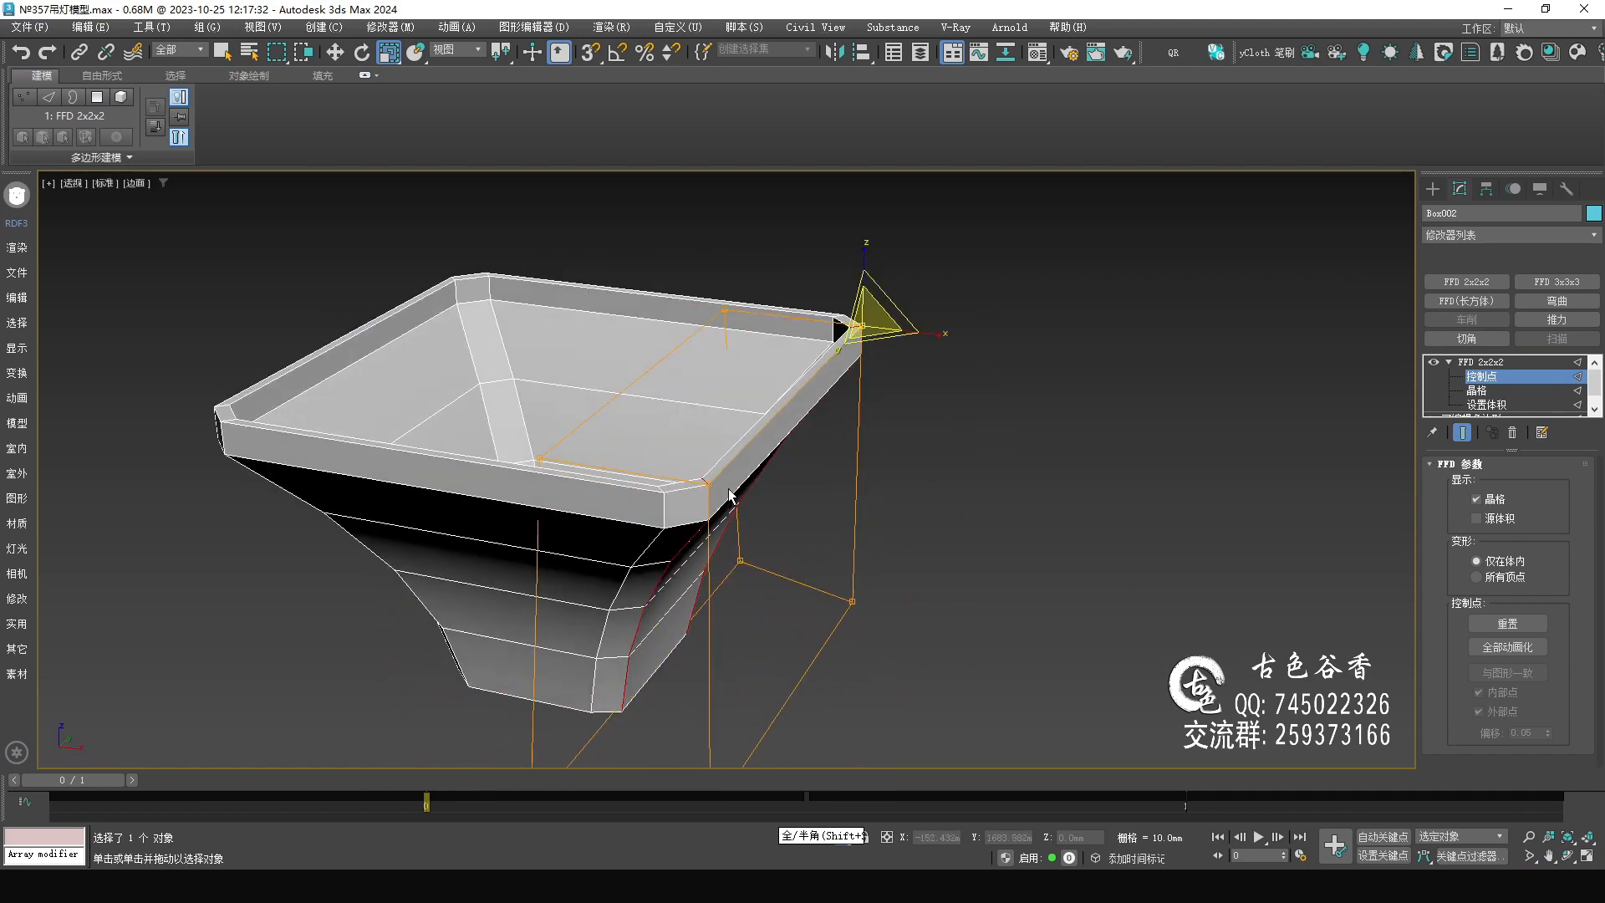
pyautogui.keyDown('ctrl'); pyautogui.click(708, 484); pyautogui.keyUp('ctrl')
pyautogui.press('t')
pyautogui.press('F3')
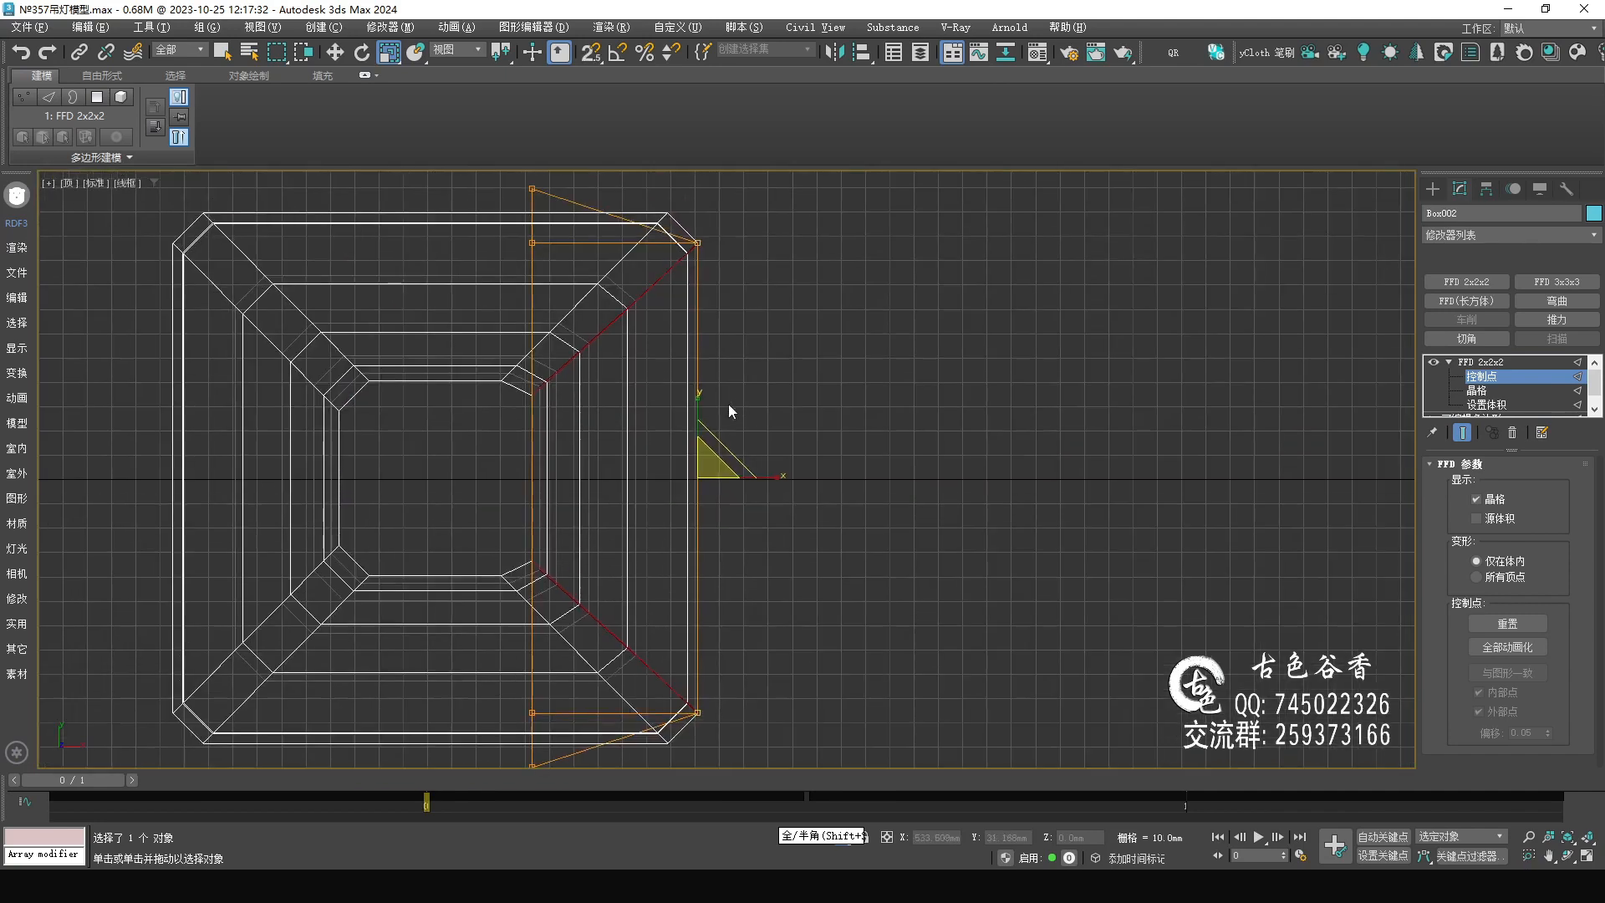
pyautogui.moveTo(703, 395); pyautogui.dragTo(710, 414)
# Check the tapered corners, collapse the FFD into the editable poly and select the chamfer edge loops bordering the adjacent side.
pyautogui.press('p')
pyautogui.press('F3')
pyautogui.moveTo(976, 583)
pyautogui.keyDown('alt'); pyautogui.mouseDown(button='middle')
pyautogui.moveTo(705, 544)
pyautogui.moveTo(701, 593)
pyautogui.moveTo(661, 651)
pyautogui.mouseUp(button='middle'); pyautogui.keyUp('alt')
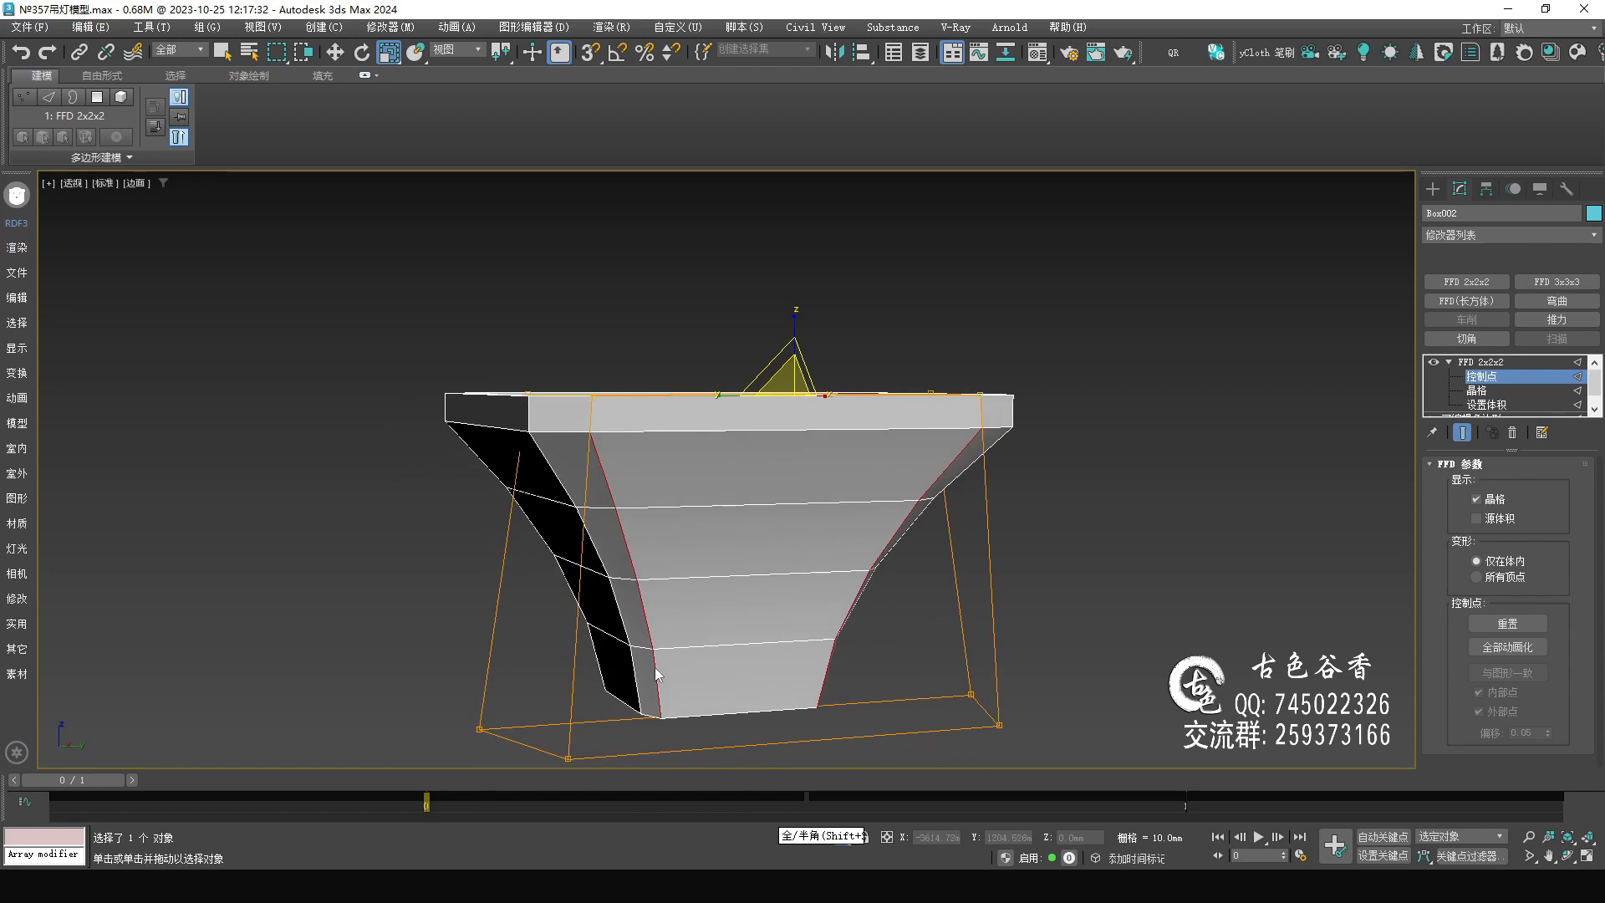
pyautogui.keyDown('alt'); pyautogui.moveTo(586, 500); pyautogui.dragTo(774, 539, button='middle'); pyautogui.keyUp('alt')
pyautogui.press('t')
pyautogui.press('F3')
pyautogui.scroll(4, 895, 394)
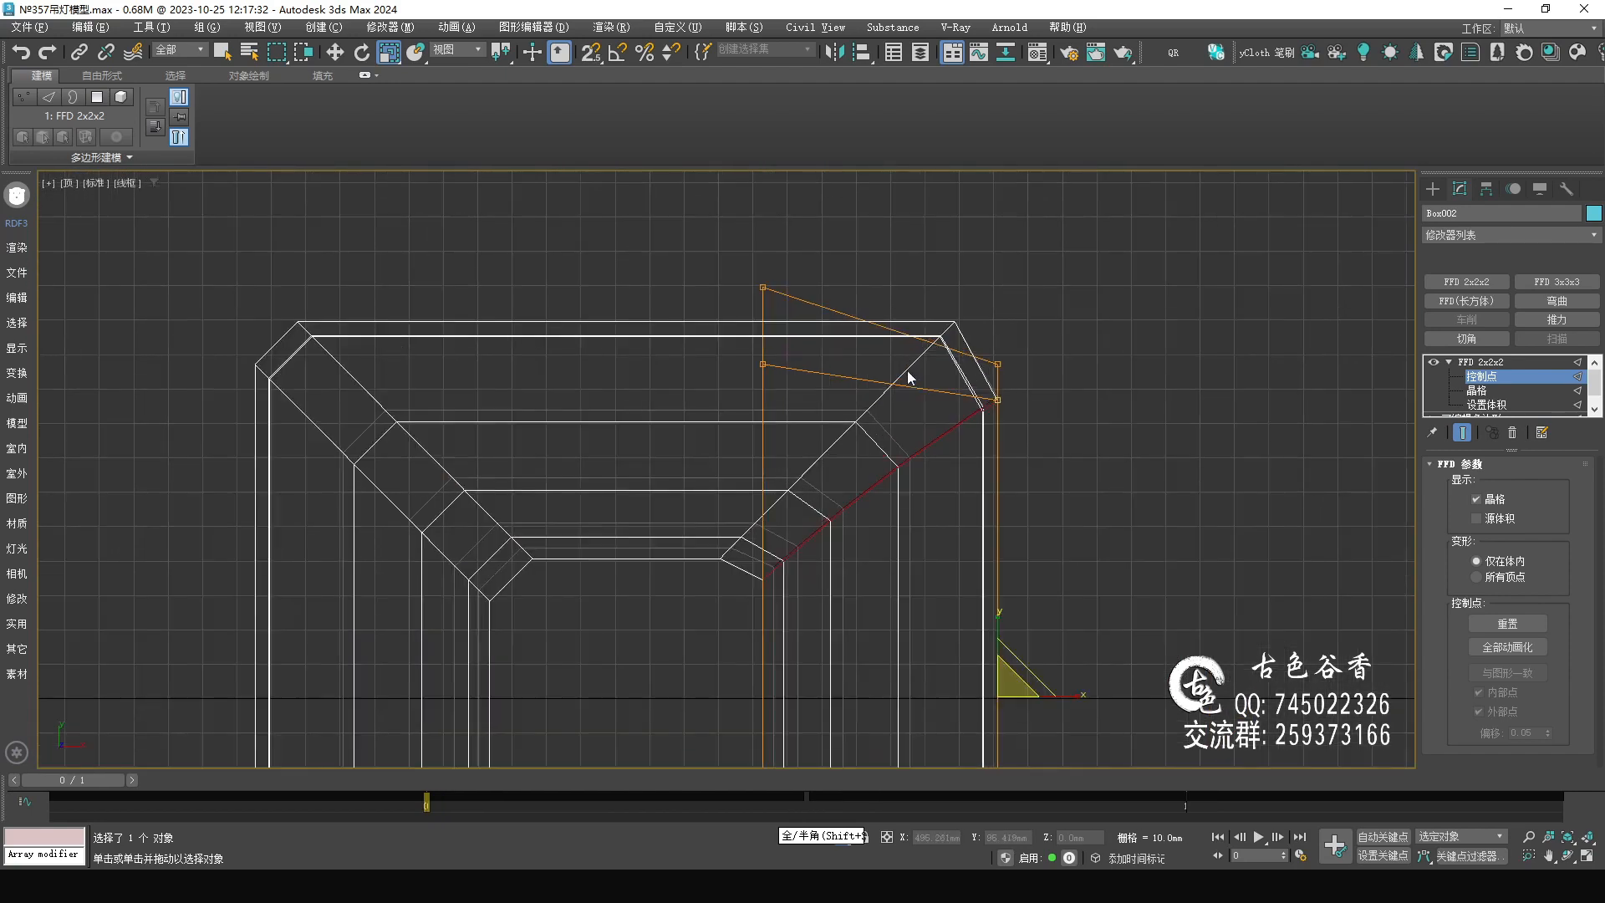
pyautogui.moveTo(910, 369); pyautogui.dragTo(871, 373, button='middle')
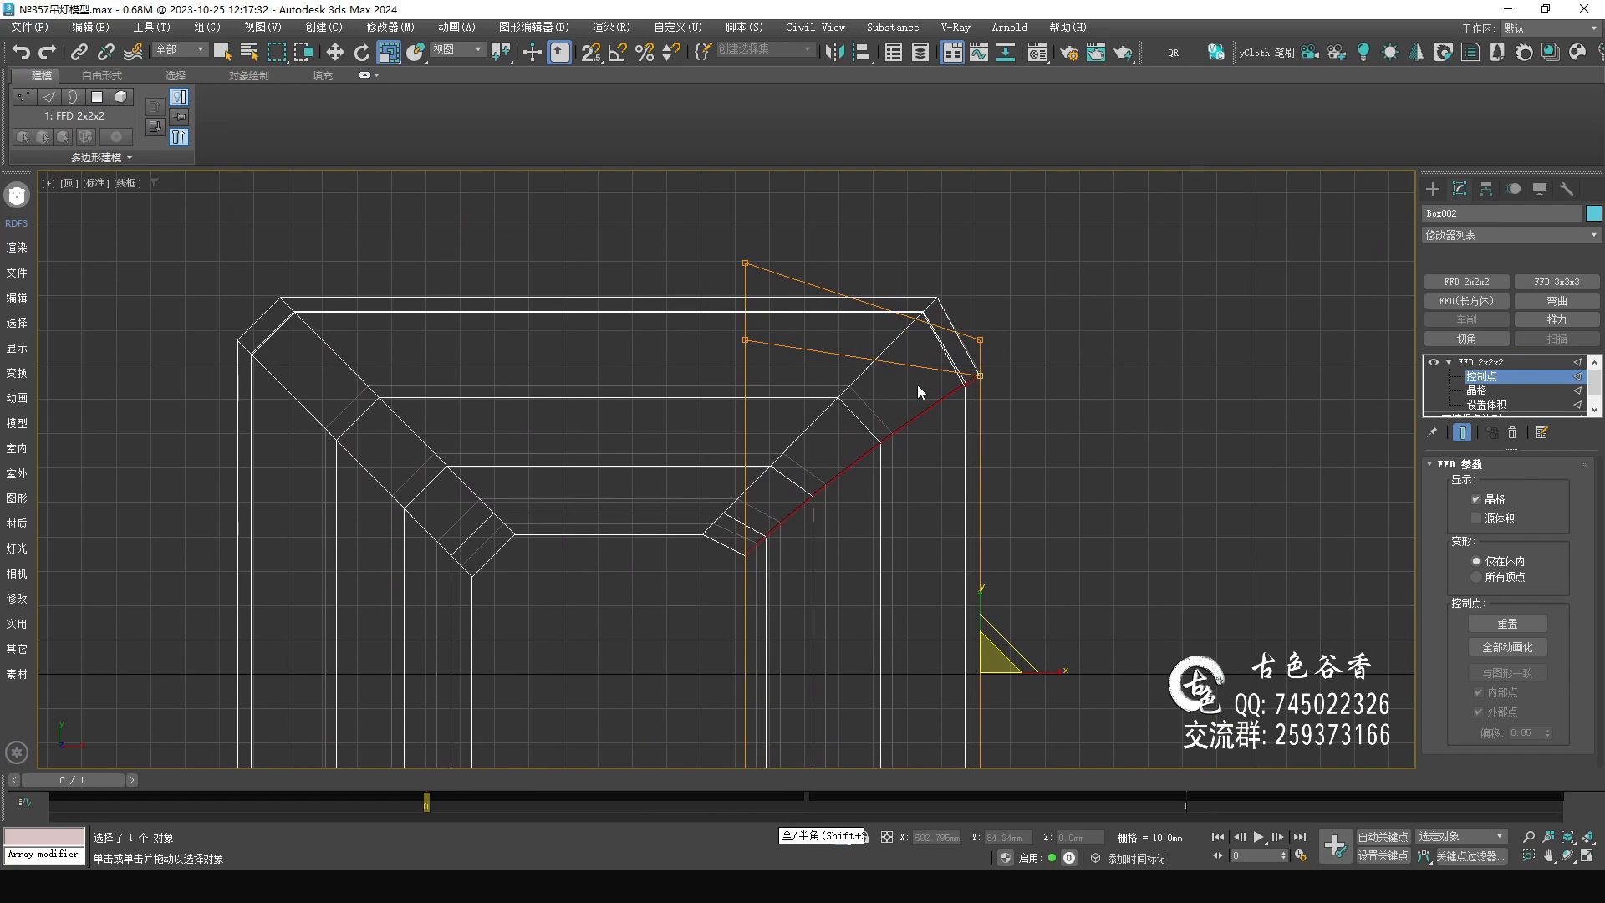
pyautogui.hotkey('alt', 'p')
pyautogui.press('2')
pyautogui.press('q')
pyautogui.click(877, 355)
pyautogui.doubleClick(877, 355)
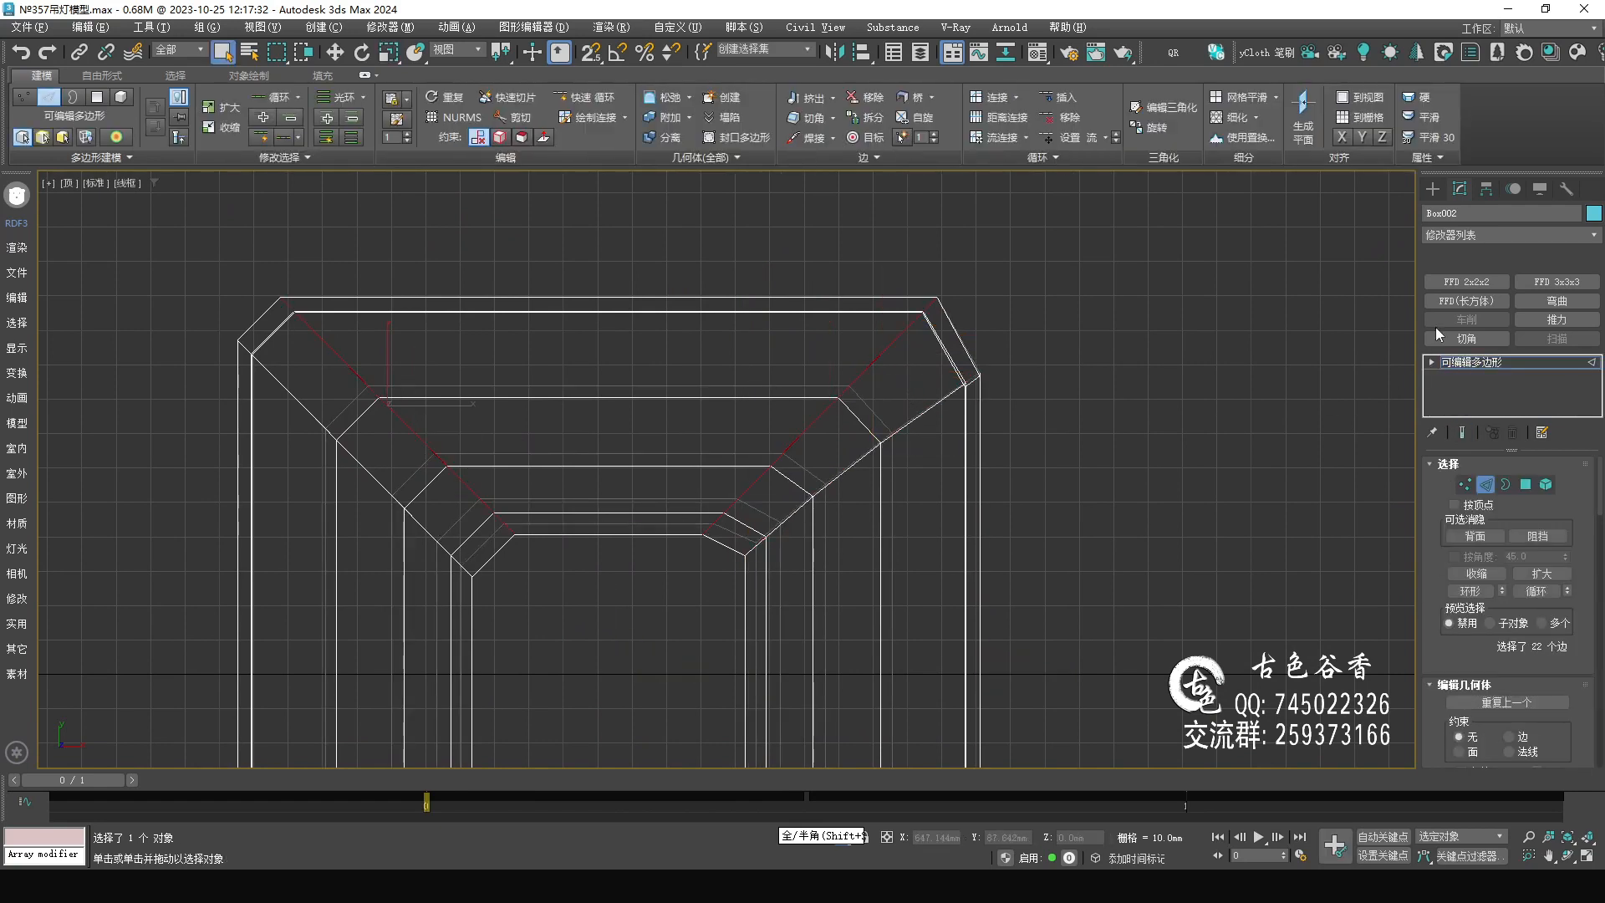
# Apply FFD 2x2x2 to the adjacent side's edge loops and scale its upper outer control points to 89% along X.
pyautogui.click(1459, 281)
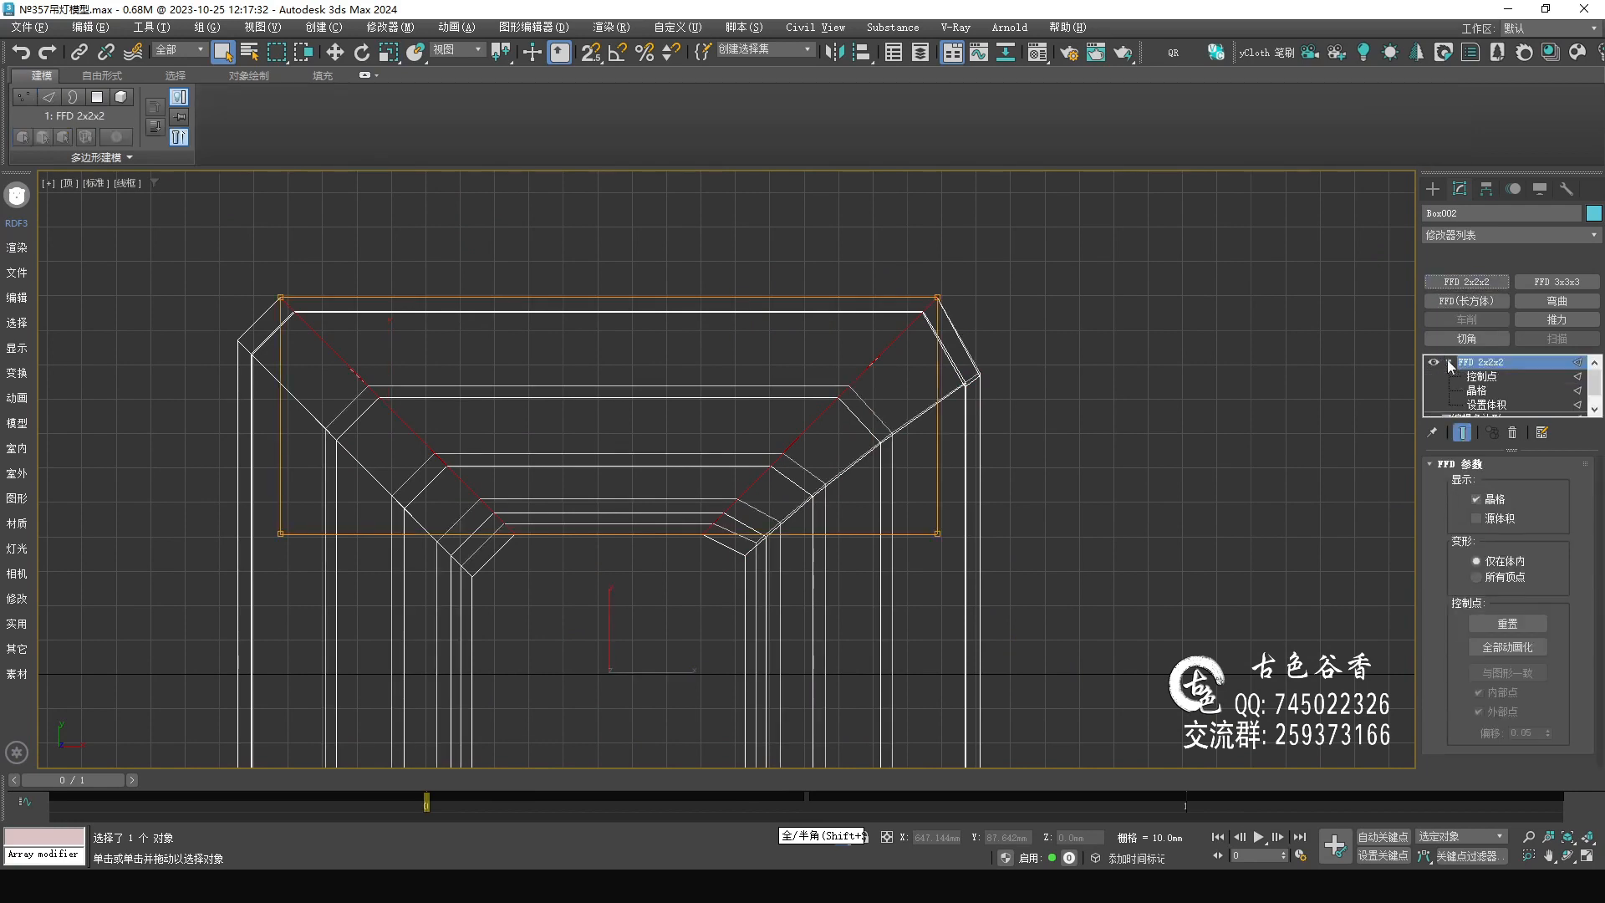
pyautogui.press('1')
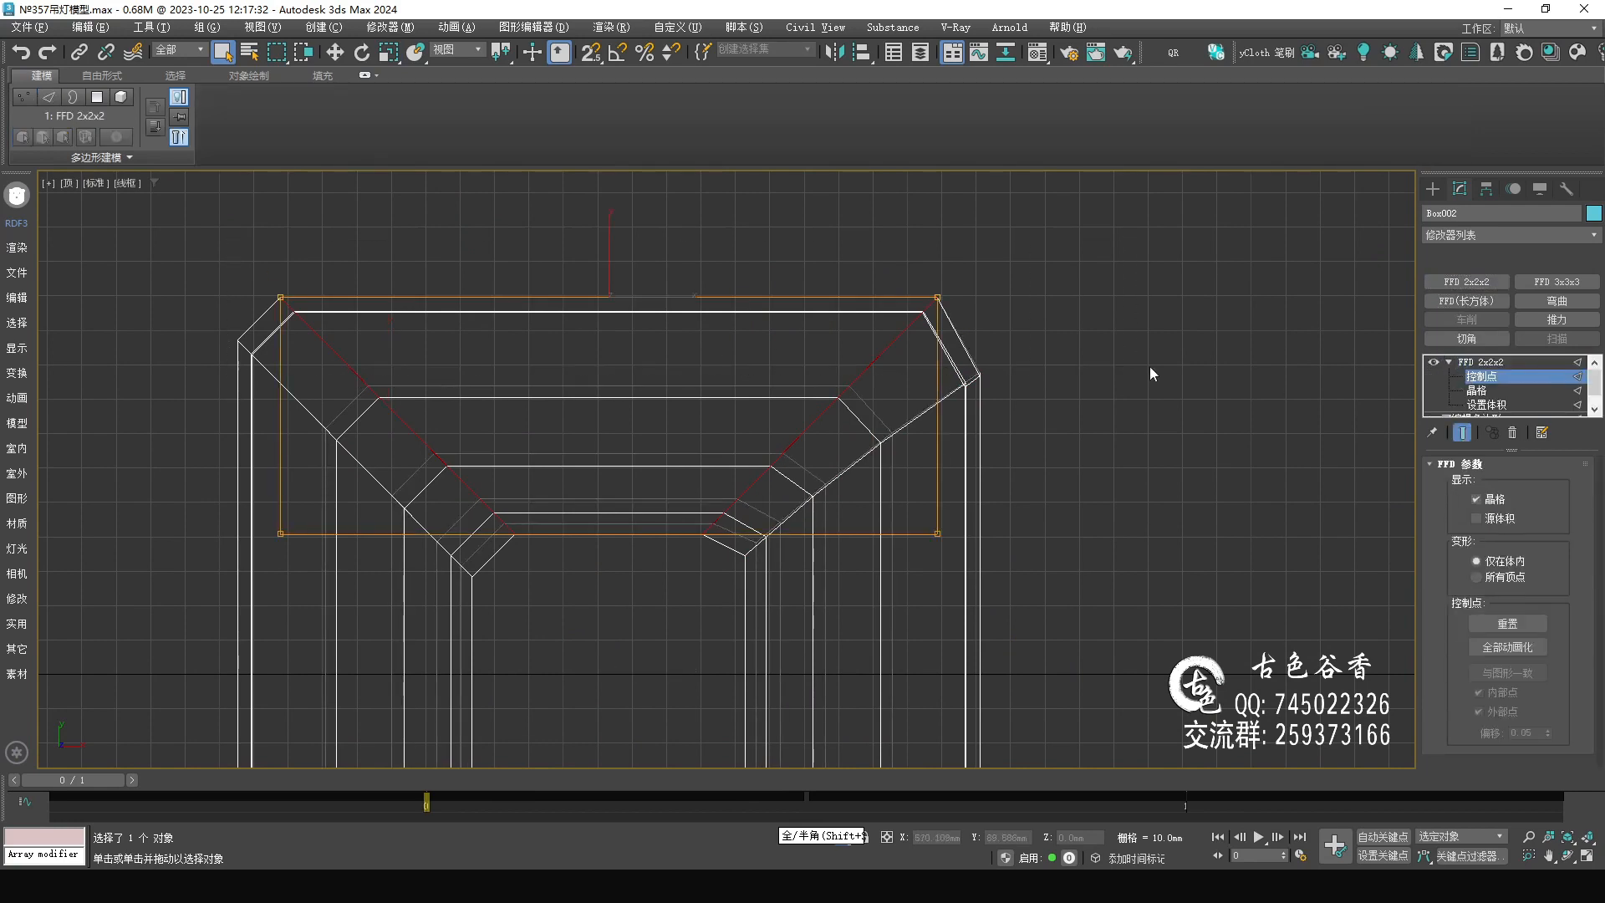
pyautogui.moveTo(1144, 366); pyautogui.dragTo(1143, 366)
pyautogui.hotkey('alt', 'w')
pyautogui.middleClick(1184, 601)
pyautogui.hotkey('alt', 'w')
pyautogui.keyDown('alt'); pyautogui.moveTo(1093, 582); pyautogui.dragTo(1032, 540, button='middle'); pyautogui.keyUp('alt')
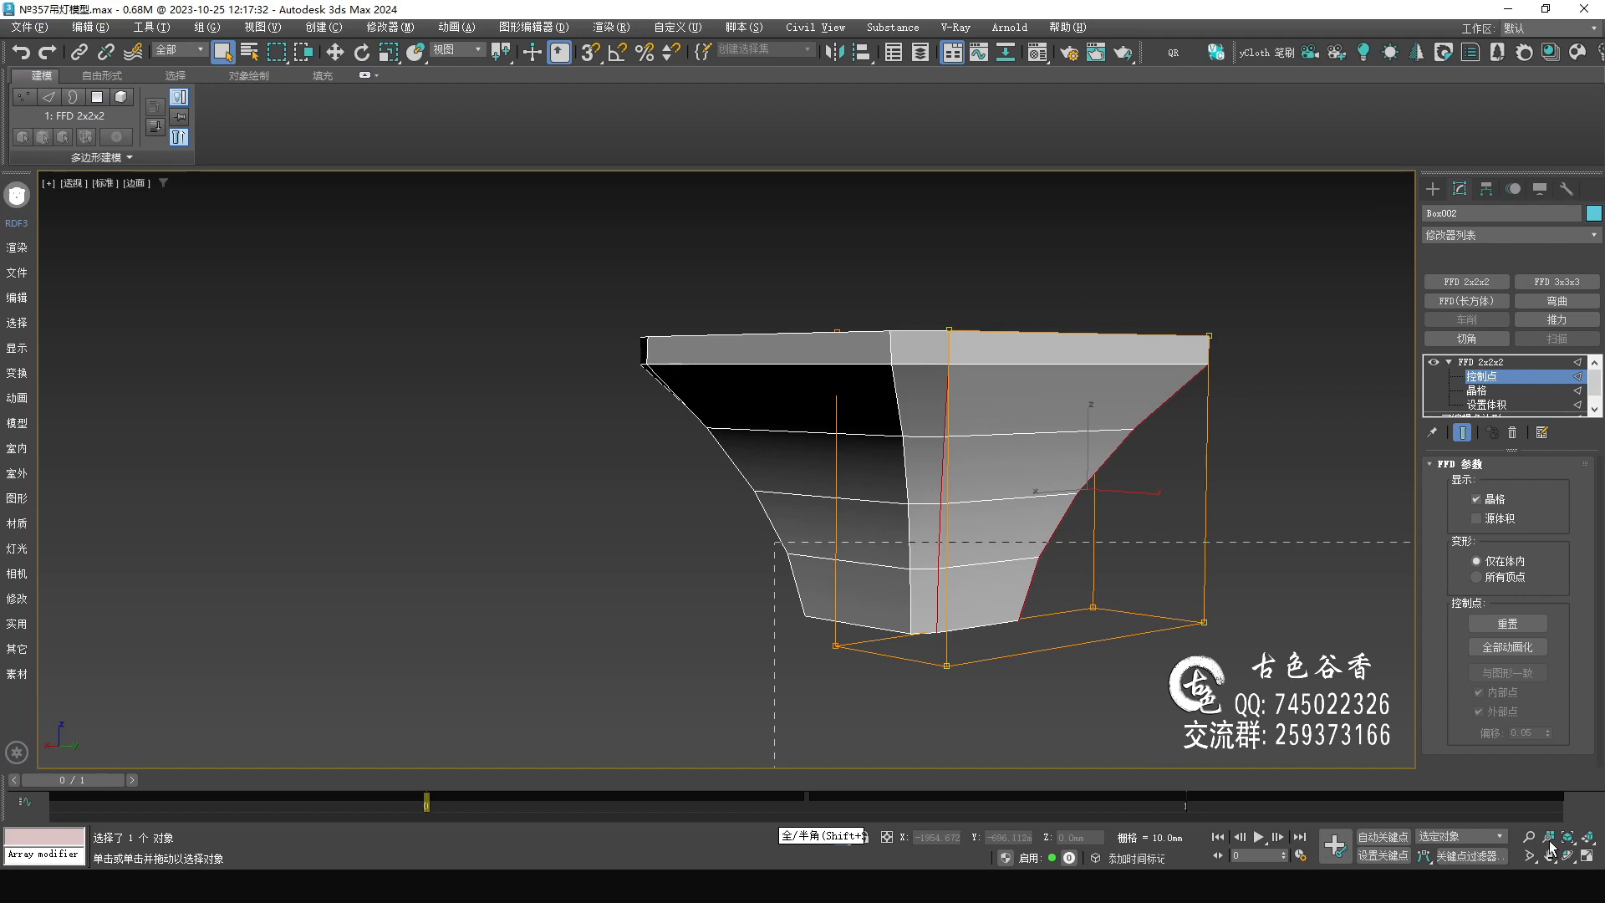
pyautogui.hotkey('alt', 'w')
pyautogui.middleClick(329, 213)
pyautogui.hotkey('alt', 'w')
pyautogui.press('r')
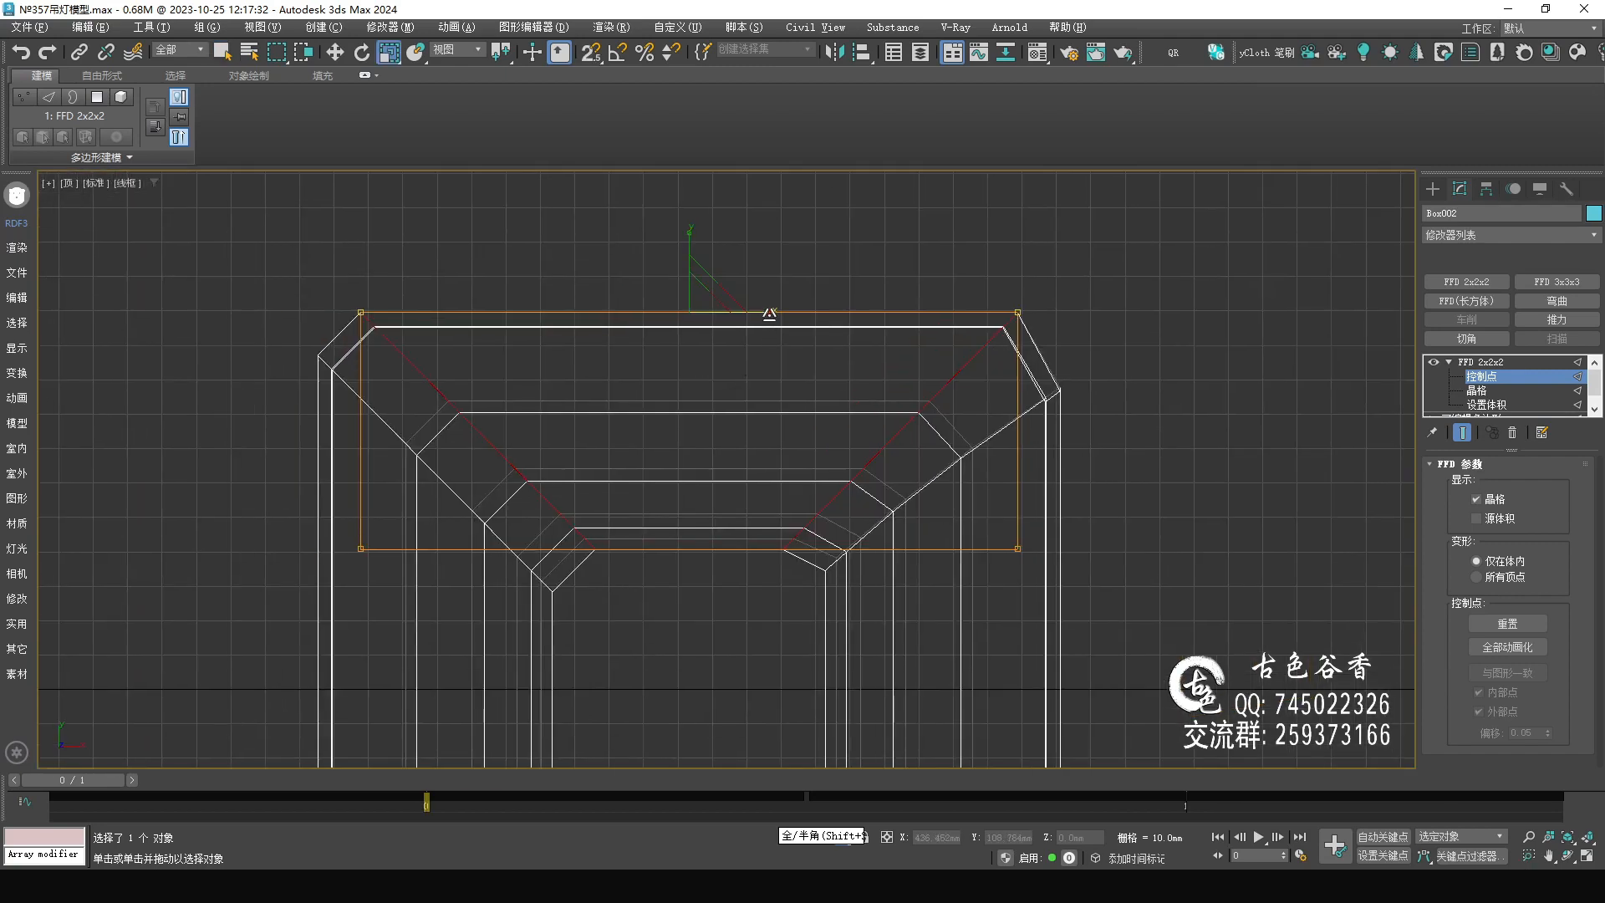
pyautogui.moveTo(770, 314); pyautogui.dragTo(762, 311)
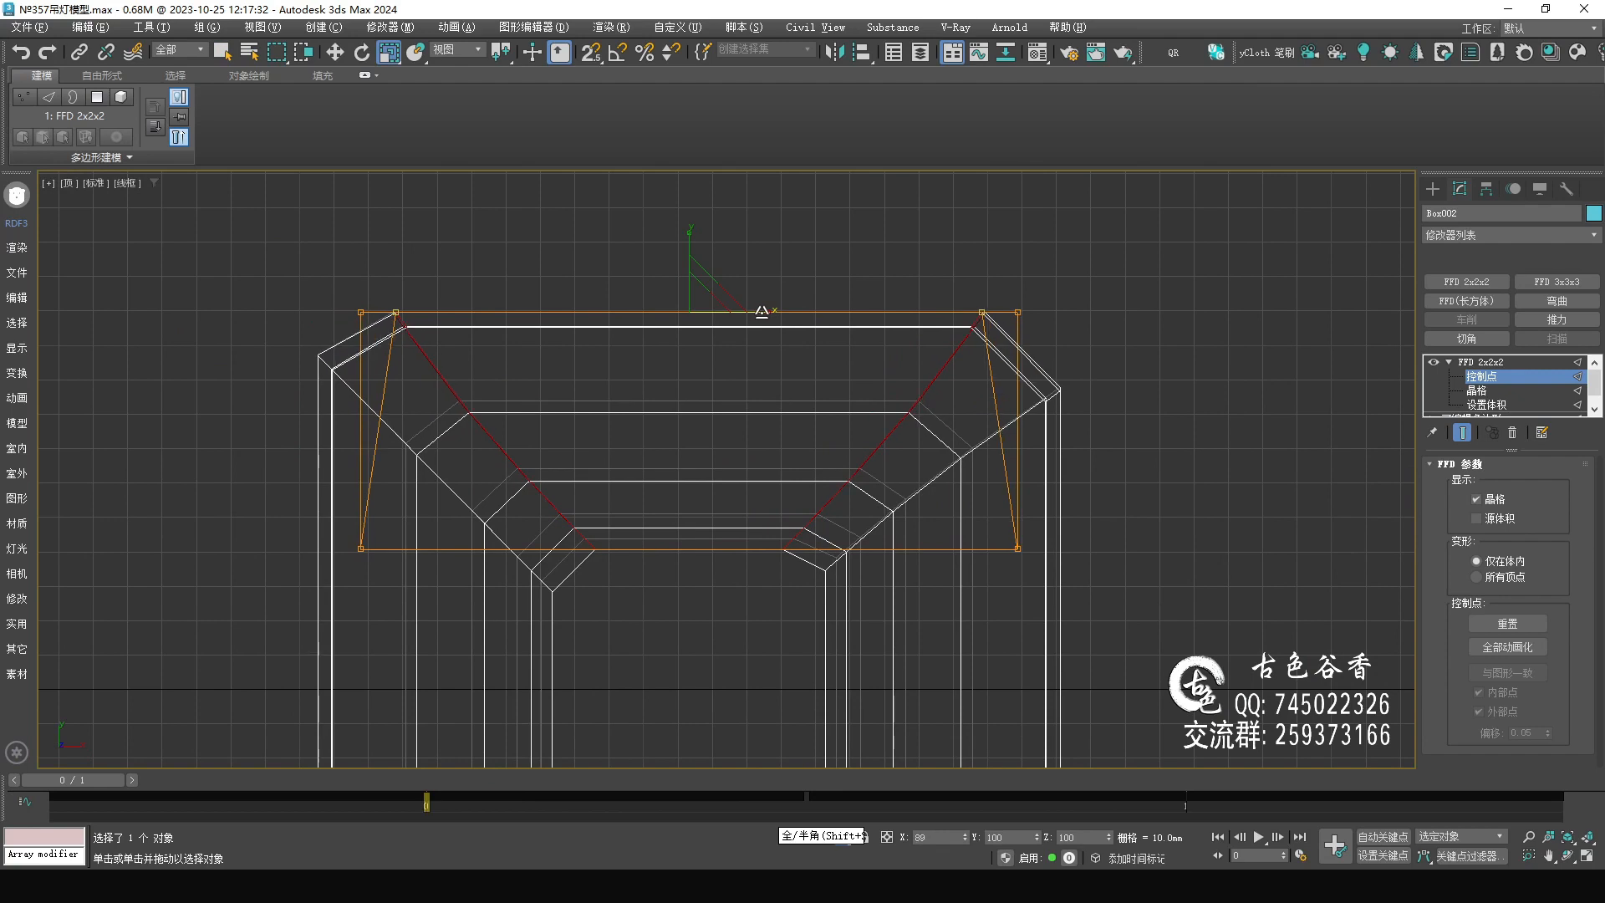
# Select the lower inner control points of the adjacent side's FFD lattice.
pyautogui.press('p')
pyautogui.moveTo(836, 444)
pyautogui.keyDown('alt'); pyautogui.mouseDown(button='middle')
pyautogui.moveTo(1121, 604)
pyautogui.moveTo(975, 548)
pyautogui.moveTo(1075, 549)
pyautogui.mouseUp(button='middle'); pyautogui.keyUp('alt')
pyautogui.press('q')
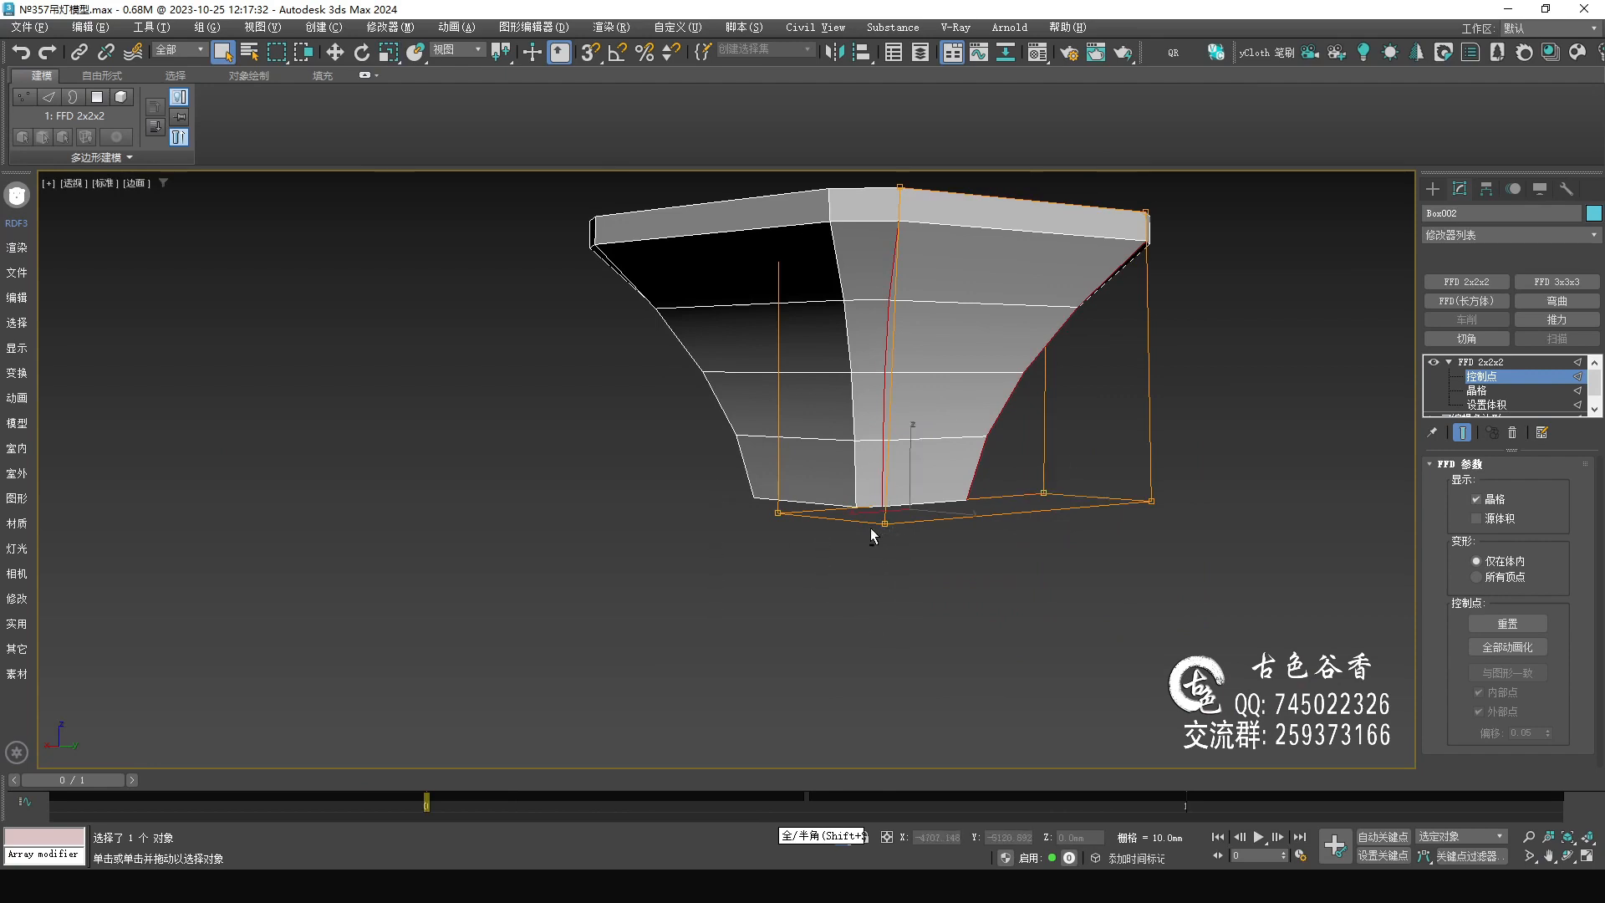
pyautogui.keyDown('alt'); pyautogui.moveTo(871, 535); pyautogui.dragTo(881, 535, button='middle'); pyautogui.keyUp('alt')
pyautogui.hotkey('alt', 'w')
pyautogui.middleClick(437, 315)
pyautogui.hotkey('alt', 'w')
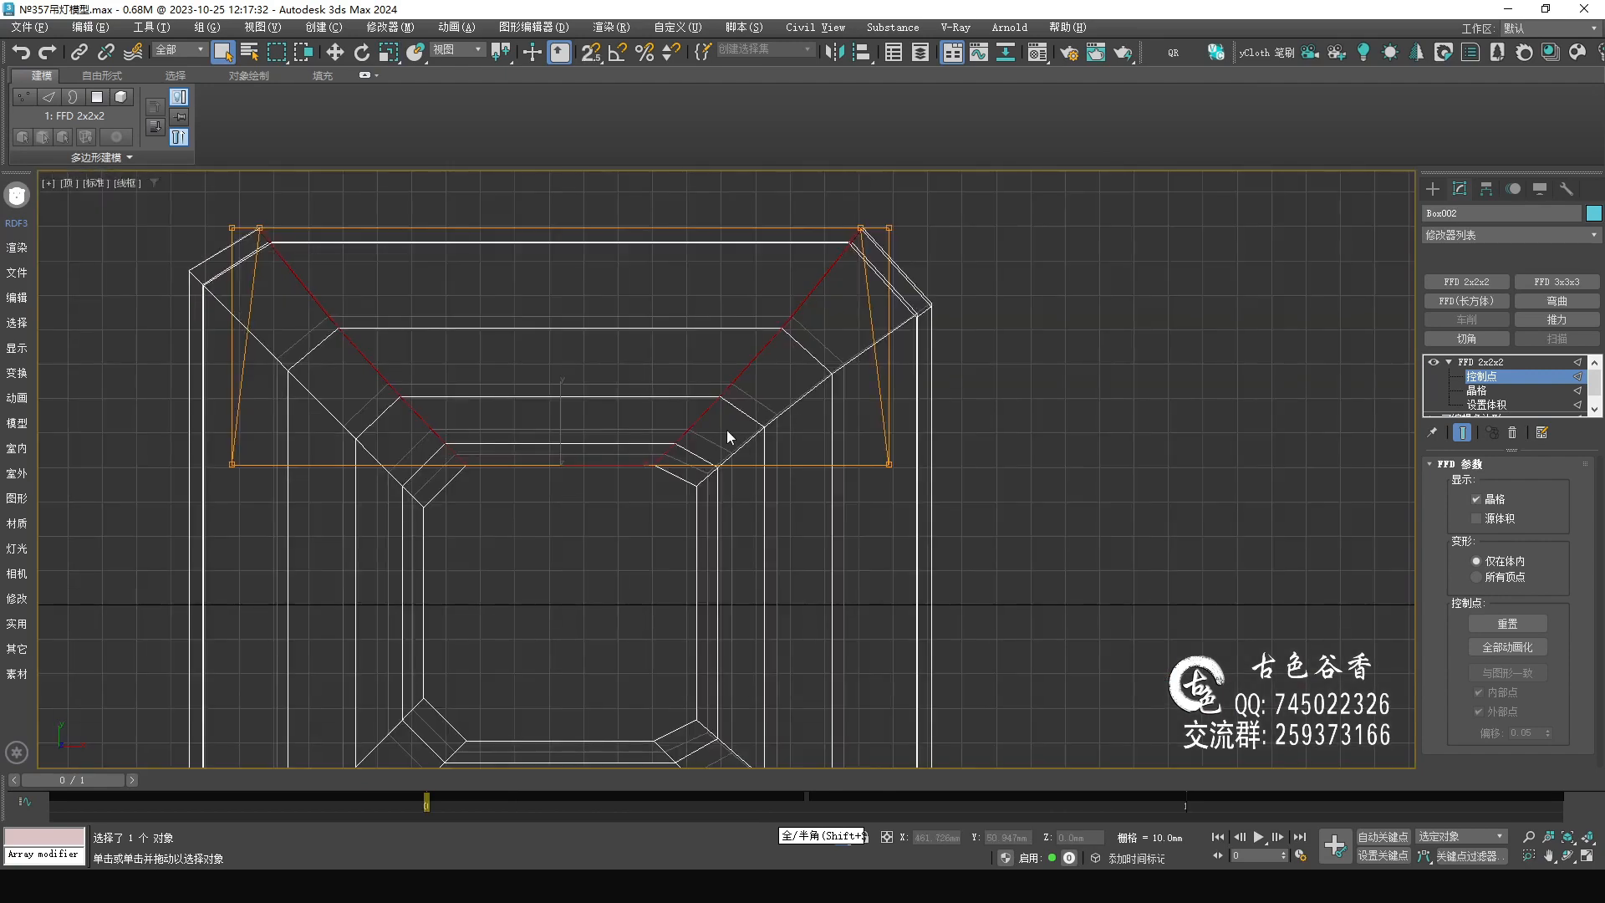
# Try scaling the lower inner control points to 118% along X in the top view.
pyautogui.press('r')
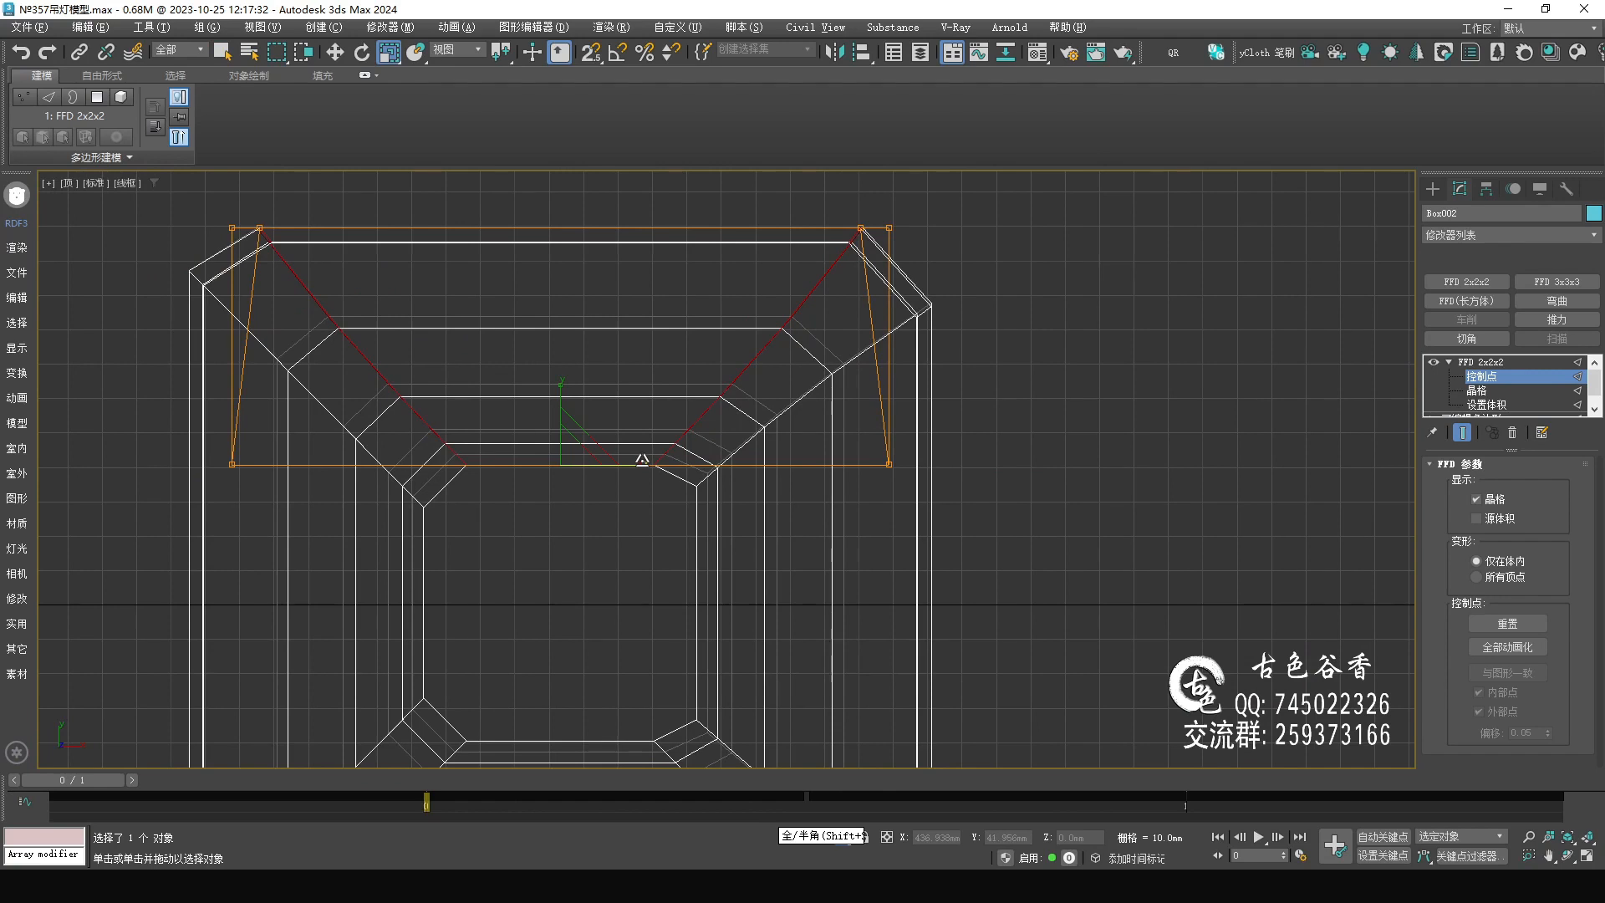
pyautogui.moveTo(645, 461); pyautogui.dragTo(655, 463)
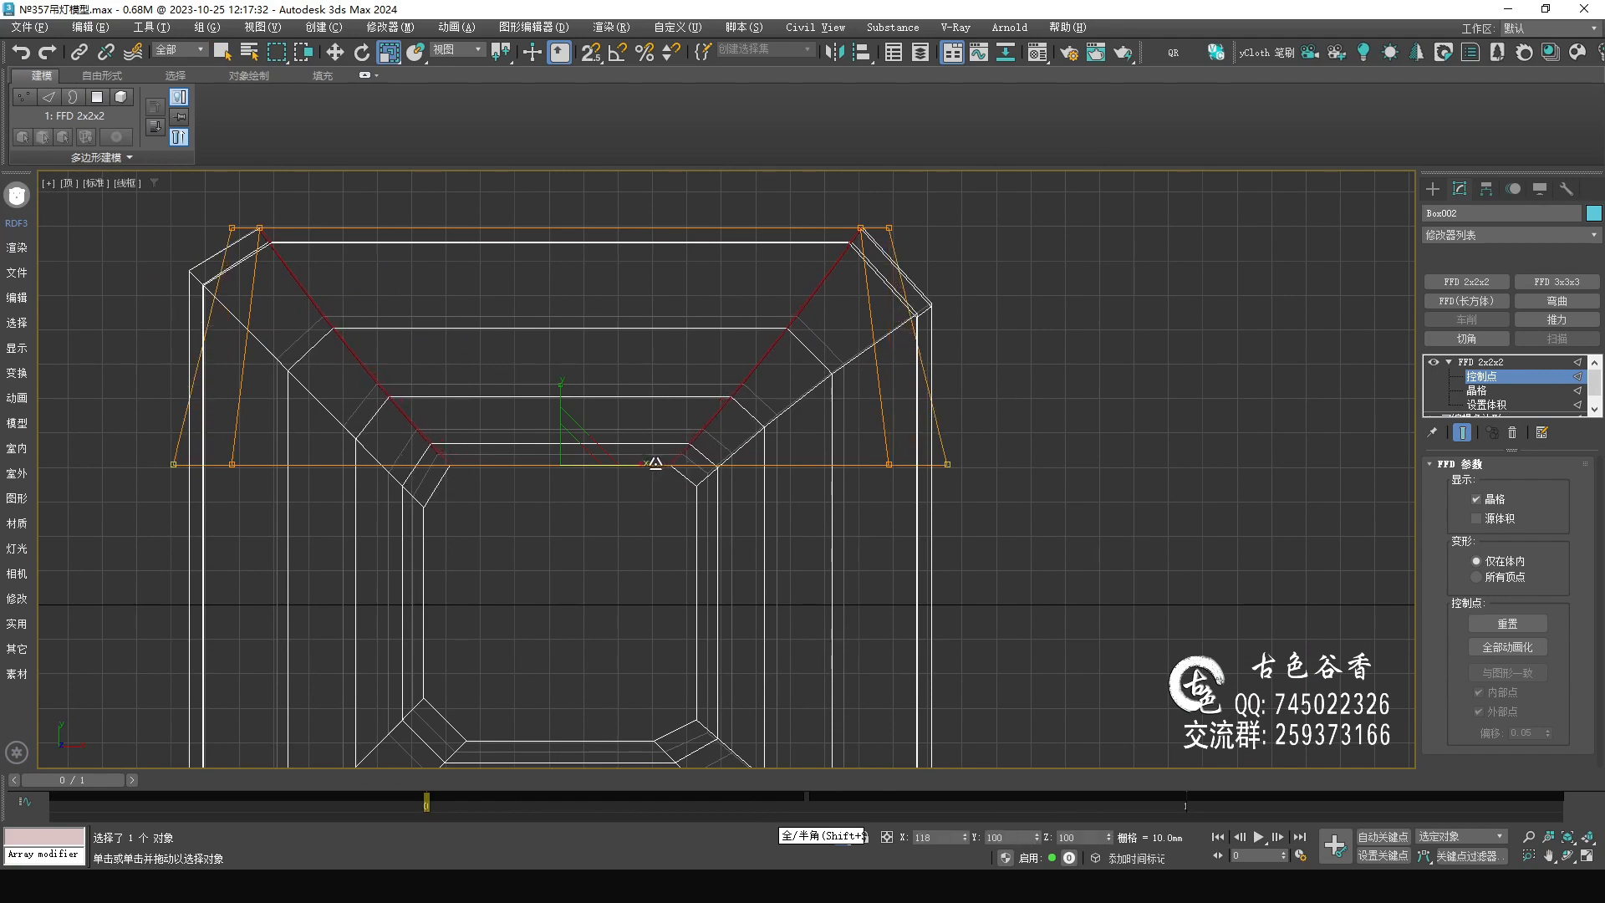
pyautogui.hotkey('ctrl', 'z')
# Widen the FFD's lower inner control points to about 119% along X in perspective and collapse the modifier into the editable poly.
pyautogui.press('p')
pyautogui.scroll(-4, 824, 563)
pyautogui.moveTo(978, 498)
pyautogui.mouseDown(button='middle')
pyautogui.moveTo(824, 563)
pyautogui.moveTo(454, 382)
pyautogui.mouseUp(button='middle')
pyautogui.keyDown('alt'); pyautogui.moveTo(836, 561); pyautogui.dragTo(744, 614, button='middle'); pyautogui.keyUp('alt')
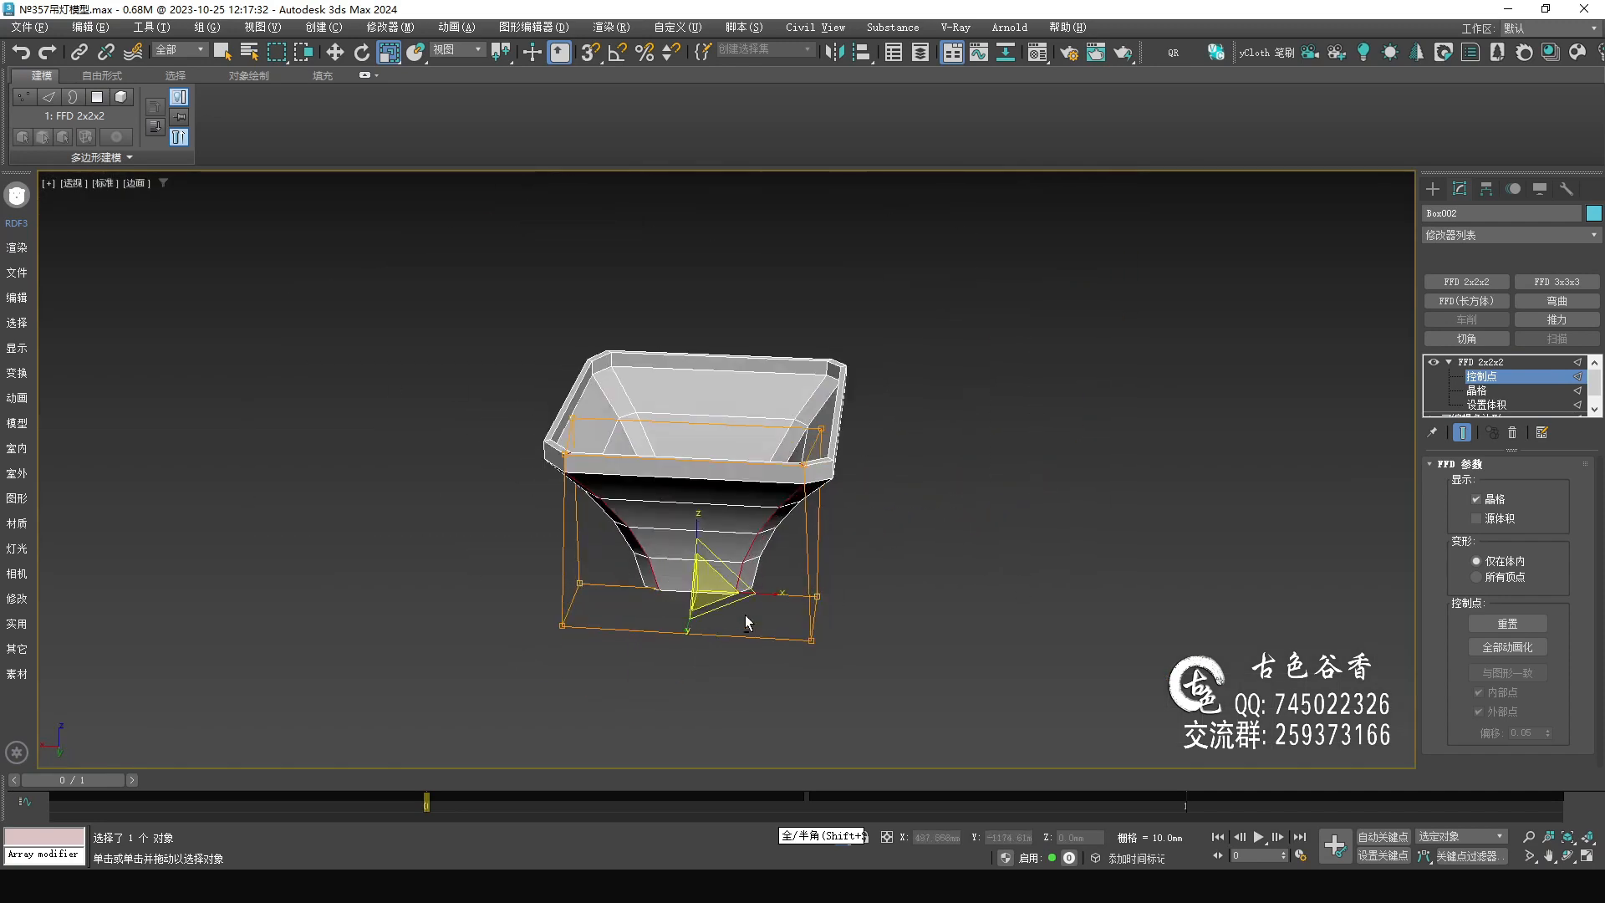
pyautogui.scroll(3, 746, 599)
pyautogui.moveTo(745, 588); pyautogui.dragTo(755, 588)
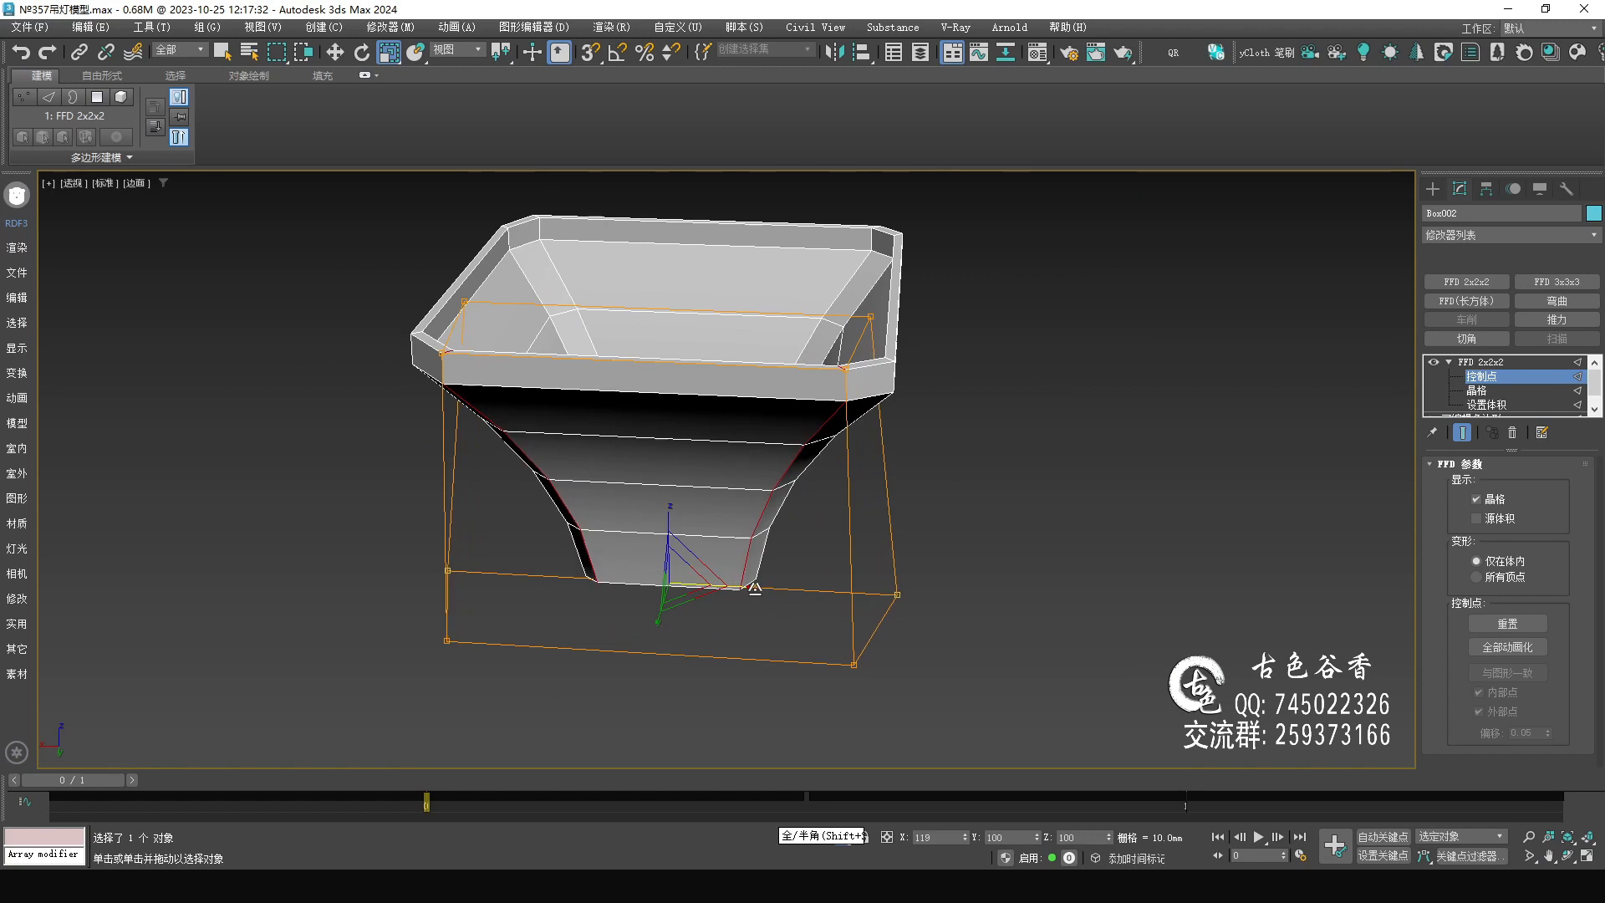
pyautogui.keyDown('alt'); pyautogui.moveTo(908, 600); pyautogui.dragTo(728, 578, button='middle'); pyautogui.keyUp('alt')
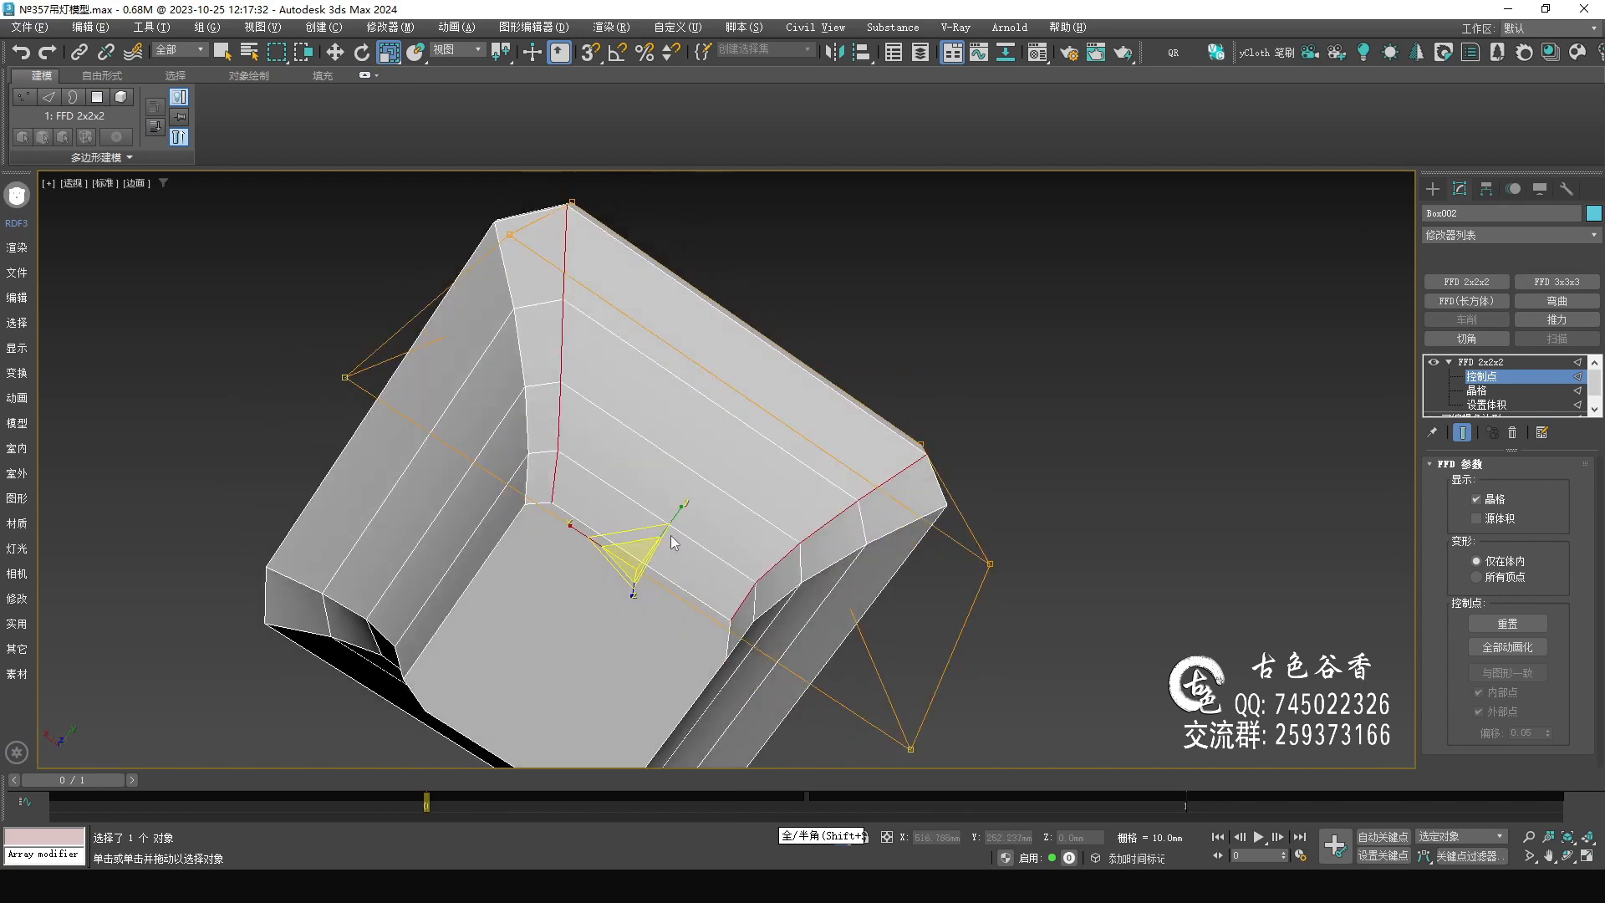
pyautogui.hotkey('ctrl', 'z')
pyautogui.keyDown('alt'); pyautogui.moveTo(635, 463); pyautogui.dragTo(646, 577, button='middle'); pyautogui.keyUp('alt')
pyautogui.hotkey('alt', 'w')
pyautogui.moveTo(436, 392); pyautogui.dragTo(496, 290, button='middle')
pyautogui.hotkey('alt', 'w')
pyautogui.moveTo(825, 329); pyautogui.dragTo(741, 472, button='middle')
pyautogui.scroll(-2, 741, 471)
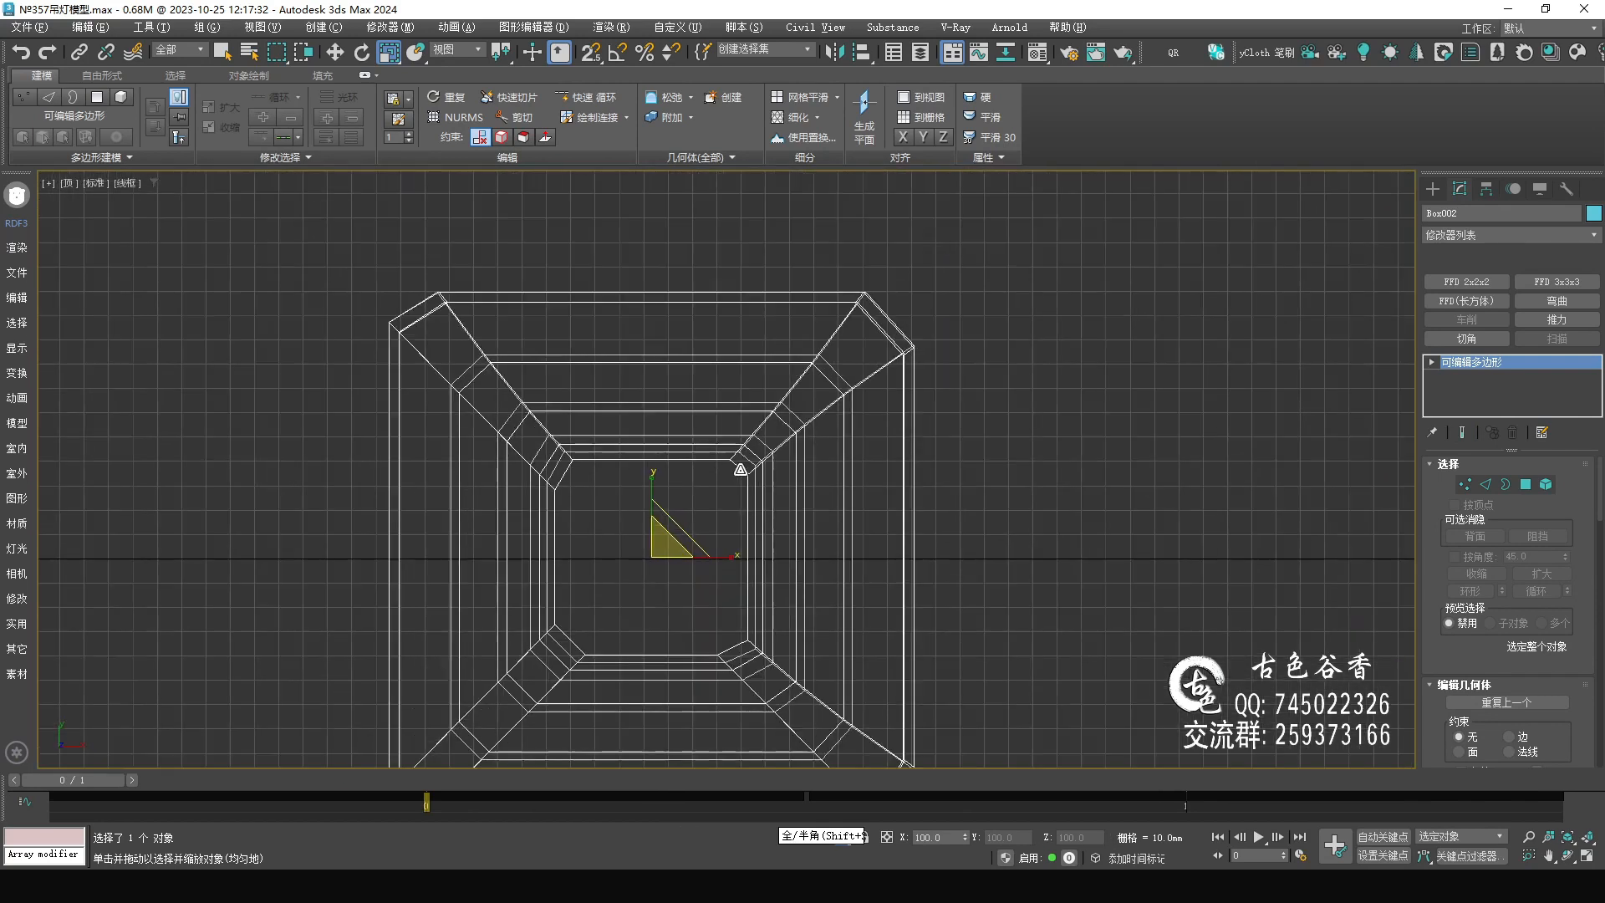
# Mirror the lampshade's reshaped corners across the X axis with the Symmetry modifier (对称) and collapse it to editable poly.
pyautogui.moveTo(716, 237)
pyautogui.mouseDown(button='right')
pyautogui.moveTo(806, 372)
pyautogui.moveTo(968, 311)
pyautogui.moveTo(642, 479)
pyautogui.mouseUp(button='right')
pyautogui.moveTo(699, 400); pyautogui.dragTo(689, 317, button='middle')
pyautogui.scroll(-2, 689, 316)
pyautogui.press('2')
pyautogui.press('q')
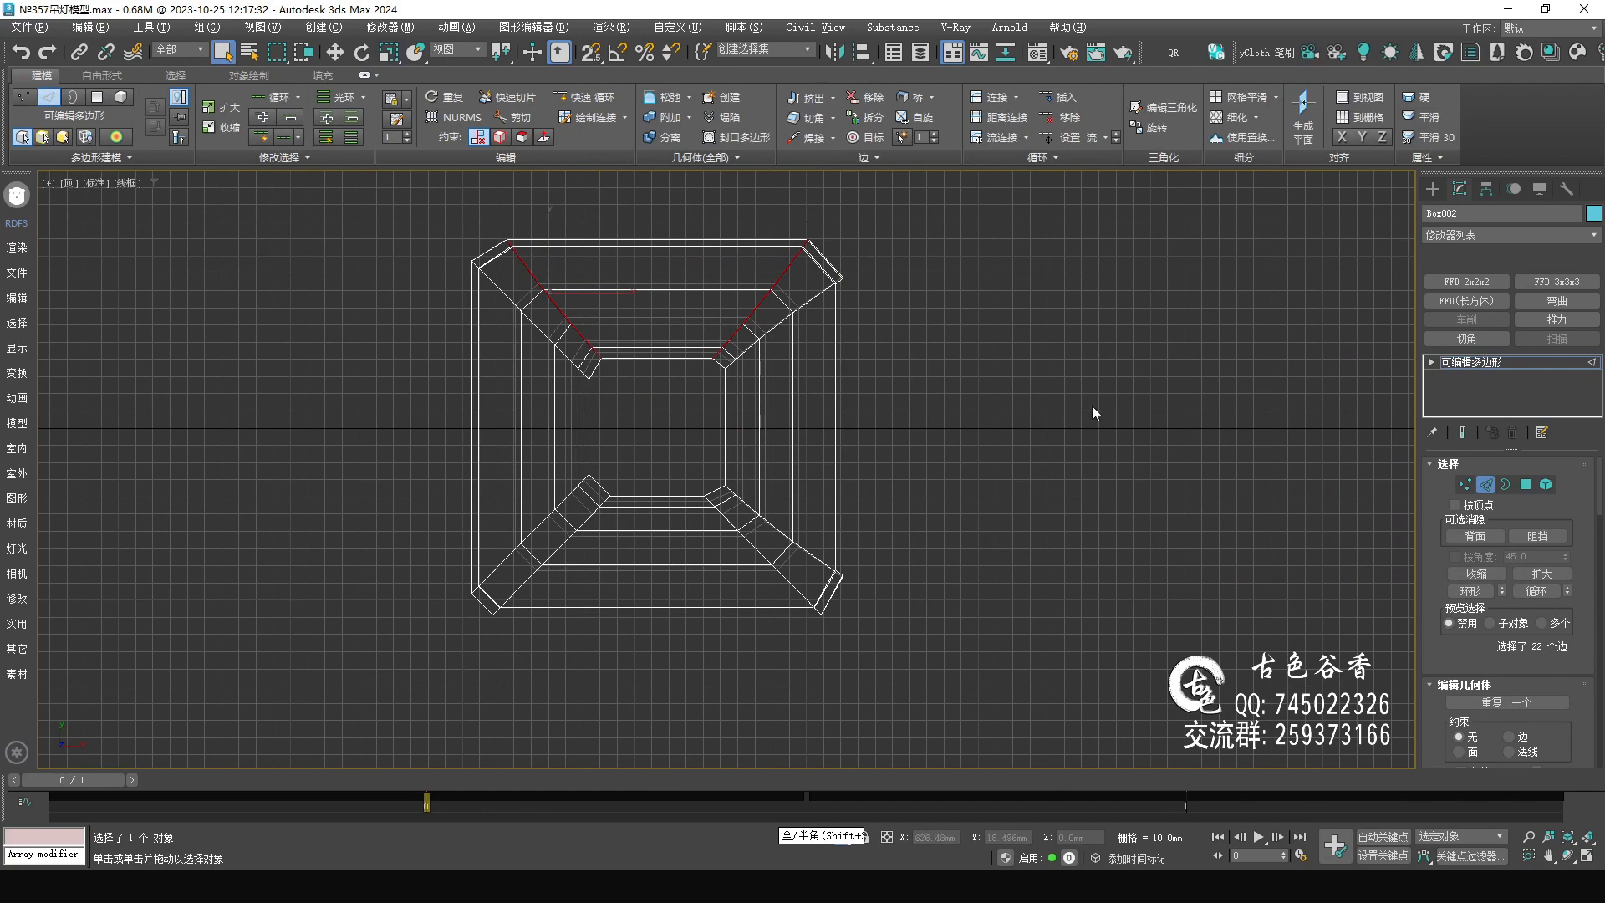
pyautogui.click(1476, 365)
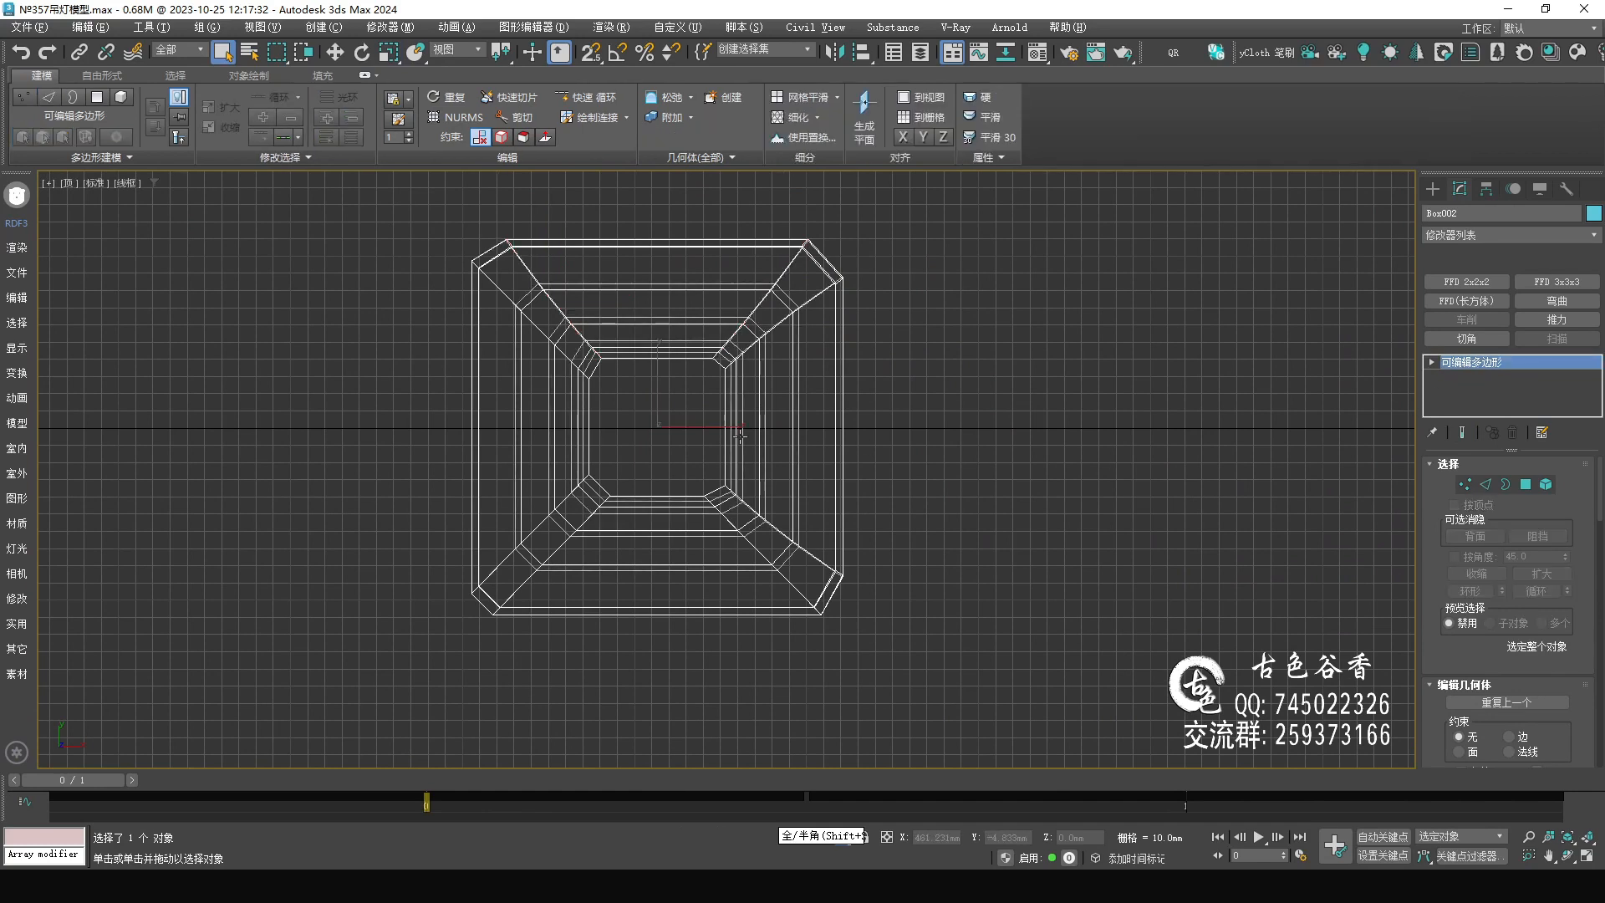
pyautogui.hotkey('alt', 's')
pyautogui.hotkey('alt', 'c')
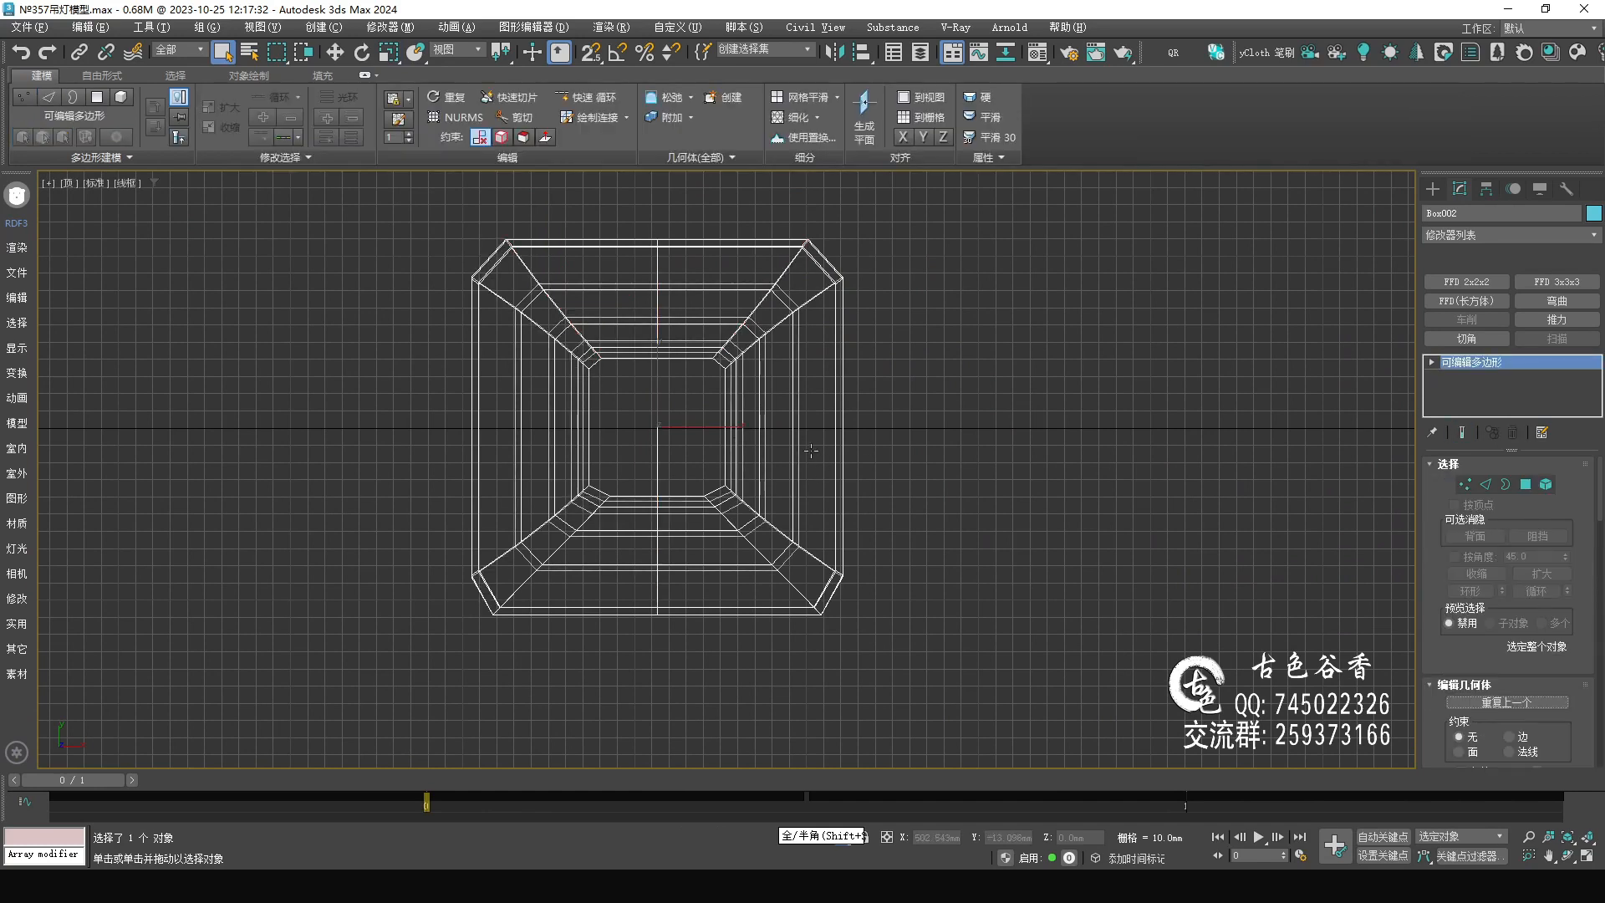
# Apply another Symmetry modifier (对称) mirroring the lampshade on the Y axis and collapse it to editable poly.
pyautogui.hotkey('alt', 's')
pyautogui.click(1486, 518)
pyautogui.click(1484, 533)
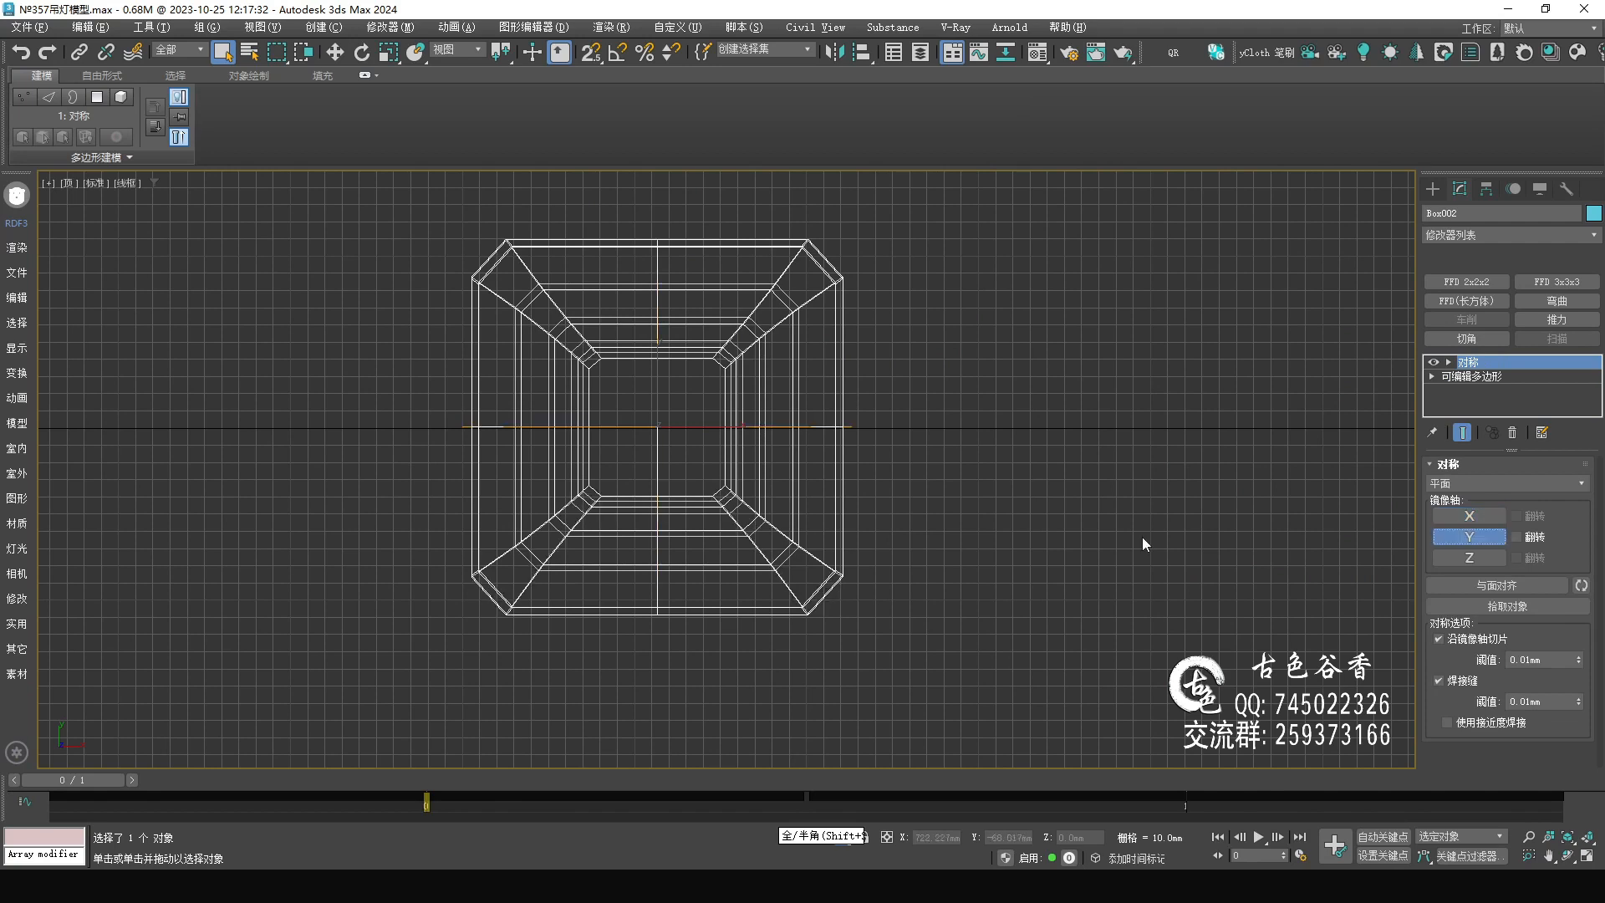
pyautogui.moveTo(950, 492); pyautogui.dragTo(920, 482, button='middle')
pyautogui.hotkey('alt', 'c')
# Inspect the mirrored lampshade's tapered corners and its bottom face in perspective.
pyautogui.moveTo(1080, 543); pyautogui.dragTo(1043, 542, button='middle')
pyautogui.press('p')
pyautogui.keyDown('alt'); pyautogui.moveTo(1025, 607); pyautogui.dragTo(759, 530, button='middle'); pyautogui.keyUp('alt')
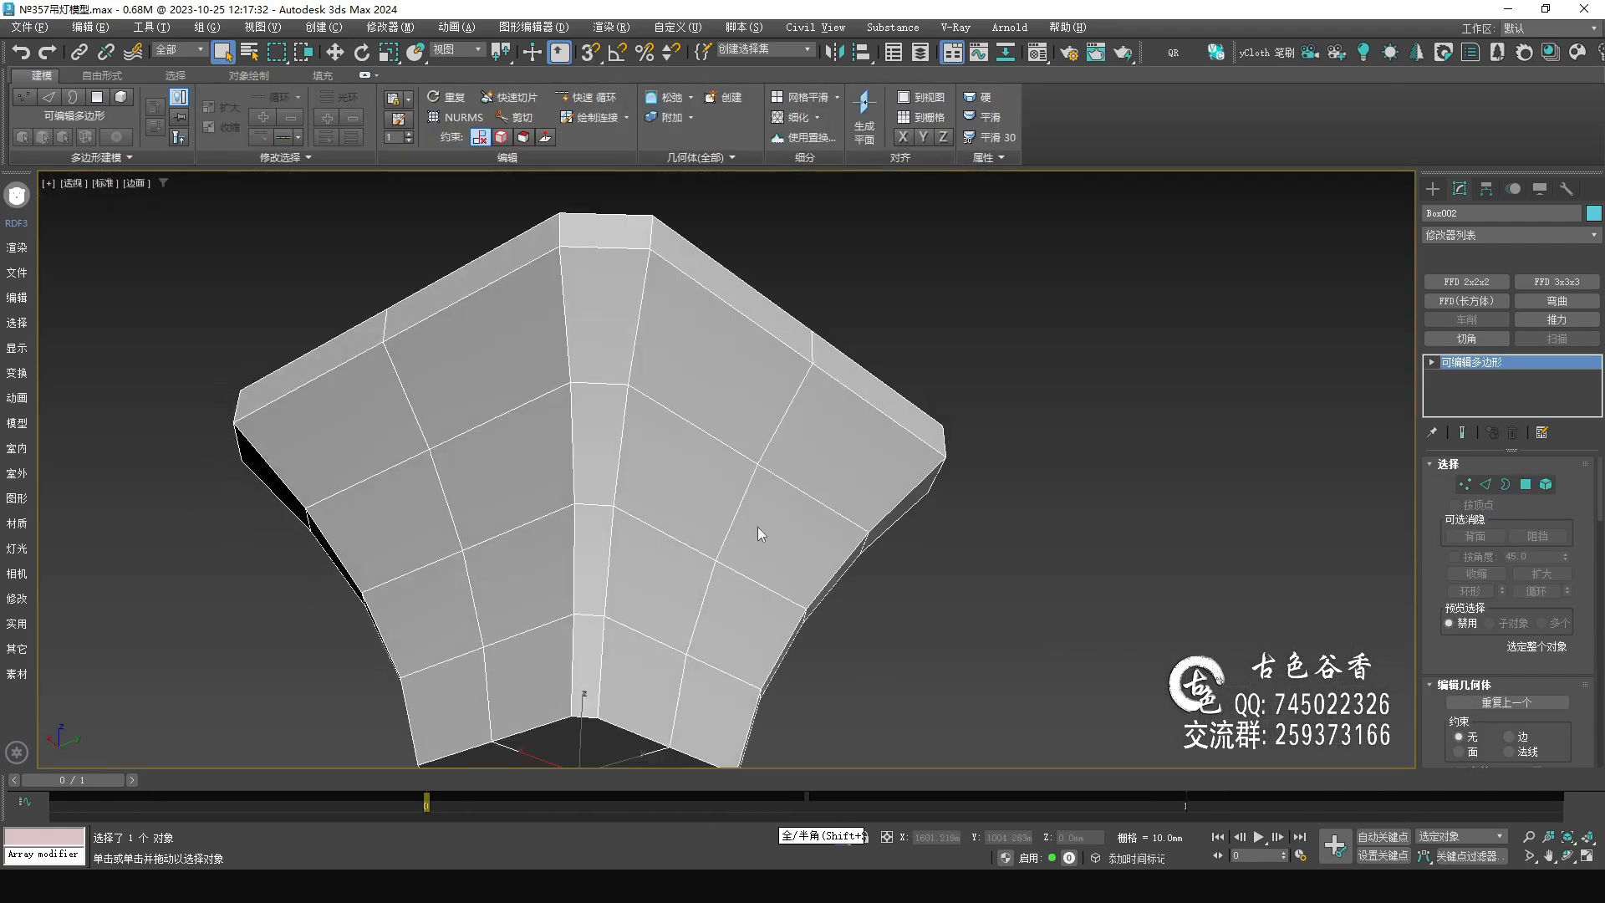
pyautogui.moveTo(646, 591); pyautogui.dragTo(678, 476, button='middle')
pyautogui.moveTo(648, 563)
pyautogui.keyDown('alt'); pyautogui.mouseDown(button='middle')
pyautogui.moveTo(639, 502)
pyautogui.moveTo(654, 600)
pyautogui.mouseUp(button='middle'); pyautogui.keyUp('alt')
pyautogui.moveTo(629, 702); pyautogui.dragTo(617, 691)
pyautogui.moveTo(599, 294); pyautogui.dragTo(642, 346)
pyautogui.press('Escape')
pyautogui.moveTo(653, 635)
pyautogui.keyDown('alt'); pyautogui.mouseDown(button='middle')
pyautogui.moveTo(625, 532)
pyautogui.moveTo(602, 542)
pyautogui.mouseUp(button='middle'); pyautogui.keyUp('alt')
pyautogui.scroll(2, 600, 547)
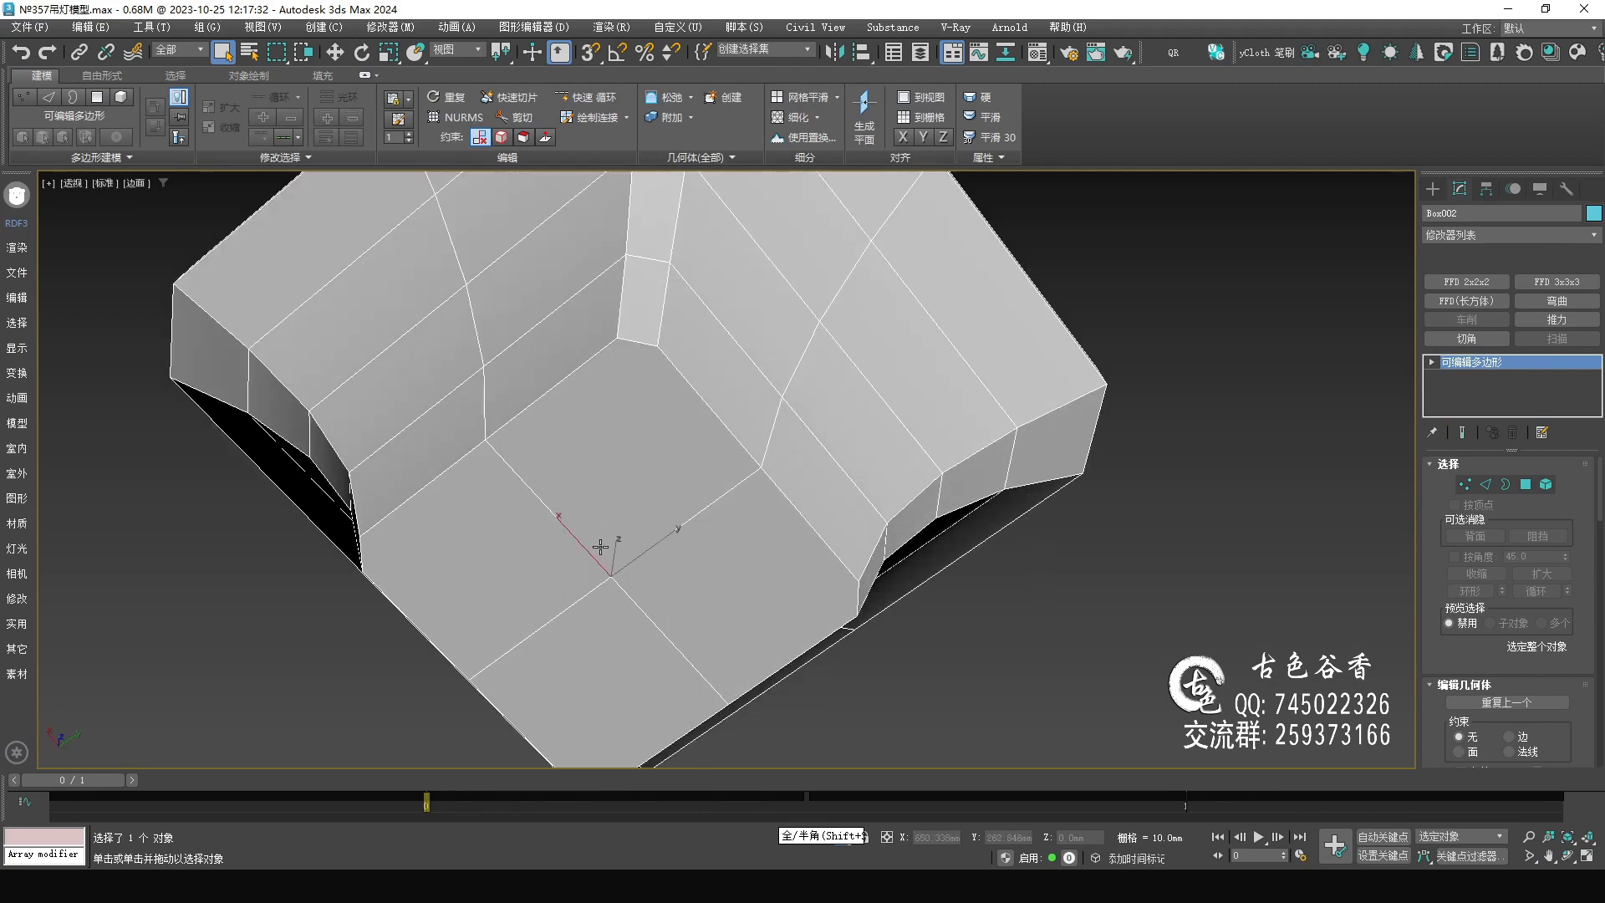
# Select the four polygons of the lampshade's bottom on the outside and the four matching polygons on the inside.
pyautogui.press('2')
pyautogui.press('3')
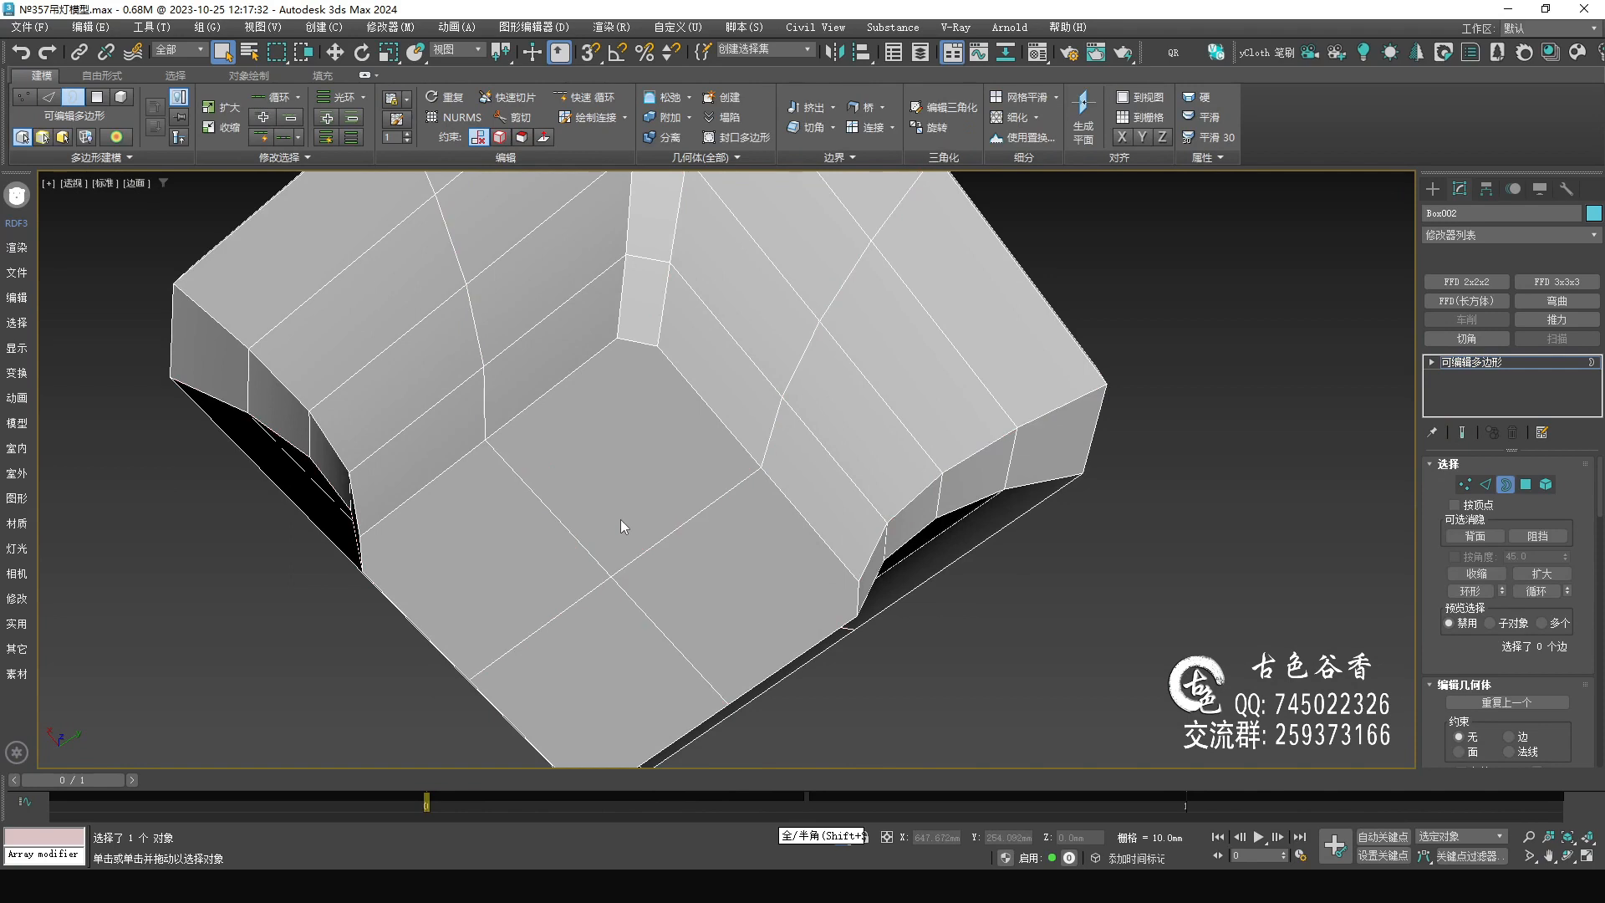
pyautogui.press('4')
pyautogui.click(599, 527)
pyautogui.keyDown('ctrl'); pyautogui.click(562, 566); pyautogui.keyUp('ctrl')
pyautogui.keyDown('ctrl'); pyautogui.click(611, 602); pyautogui.keyUp('ctrl')
pyautogui.keyDown('ctrl'); pyautogui.click(693, 550); pyautogui.keyUp('ctrl')
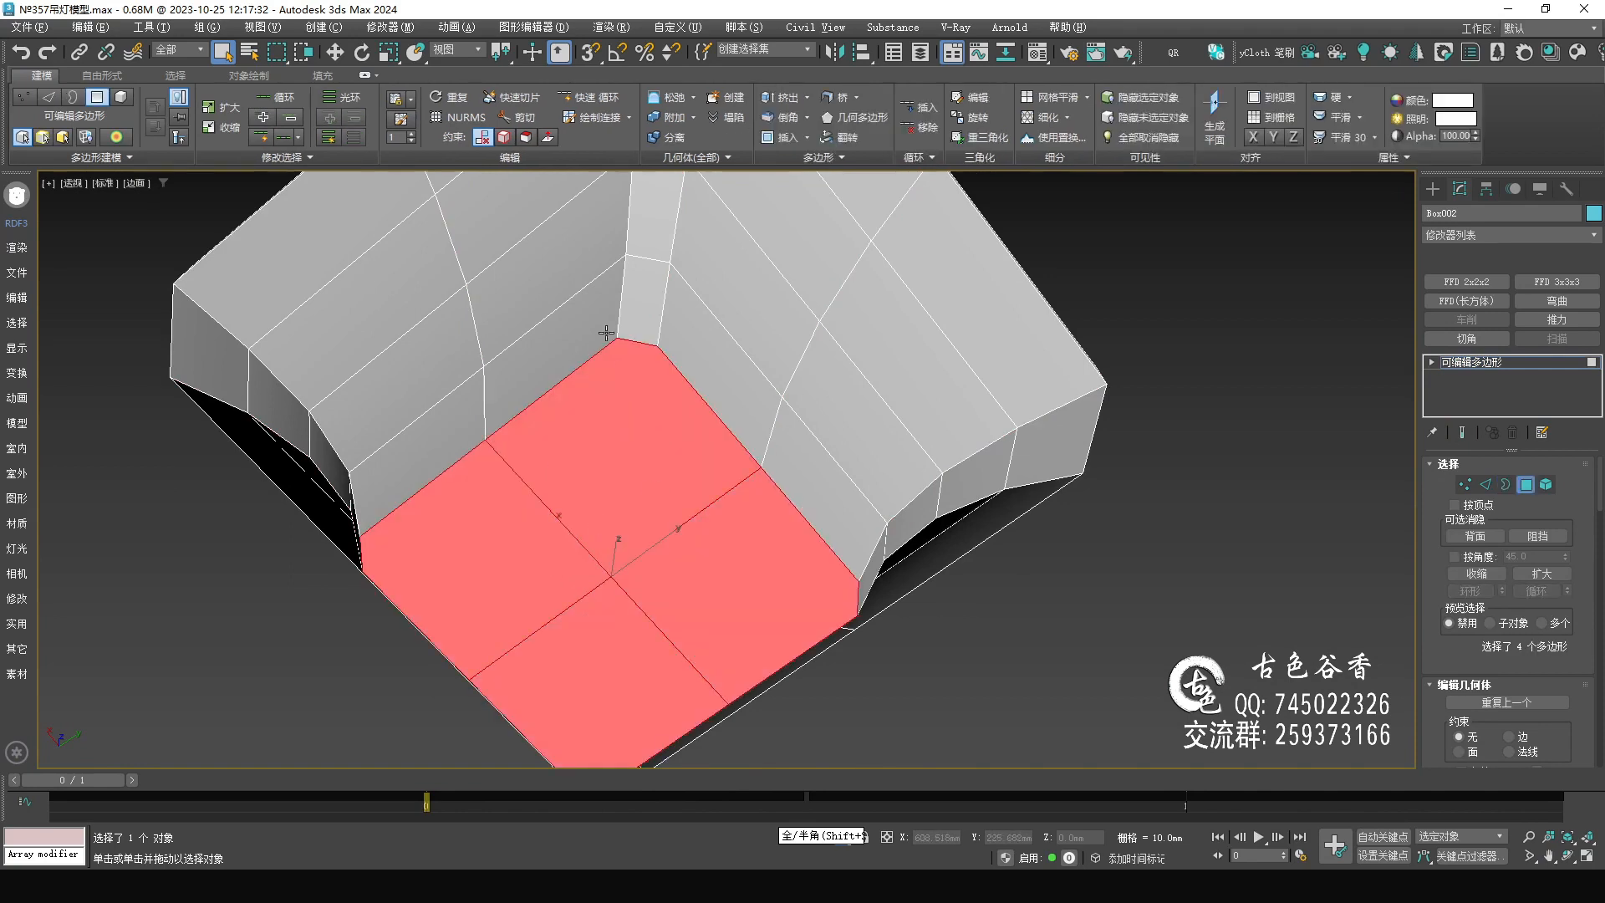
pyautogui.keyDown('alt'); pyautogui.moveTo(613, 357); pyautogui.dragTo(620, 573, button='middle'); pyautogui.keyUp('alt')
pyautogui.scroll(-2, 620, 572)
pyautogui.keyDown('ctrl'); pyautogui.click(594, 518); pyautogui.keyUp('ctrl')
pyautogui.keyDown('ctrl'); pyautogui.moveTo(577, 545); pyautogui.dragTo(633, 608); pyautogui.keyUp('ctrl')
pyautogui.moveTo(634, 588)
pyautogui.keyDown('alt'); pyautogui.mouseDown(button='middle')
pyautogui.moveTo(637, 406)
pyautogui.moveTo(660, 594)
pyautogui.mouseUp(button='middle'); pyautogui.keyUp('alt')
# Inset the selected inner and outer bottom polygons by 6.738 mm.
pyautogui.scroll(2, 642, 541)
pyautogui.press('i')
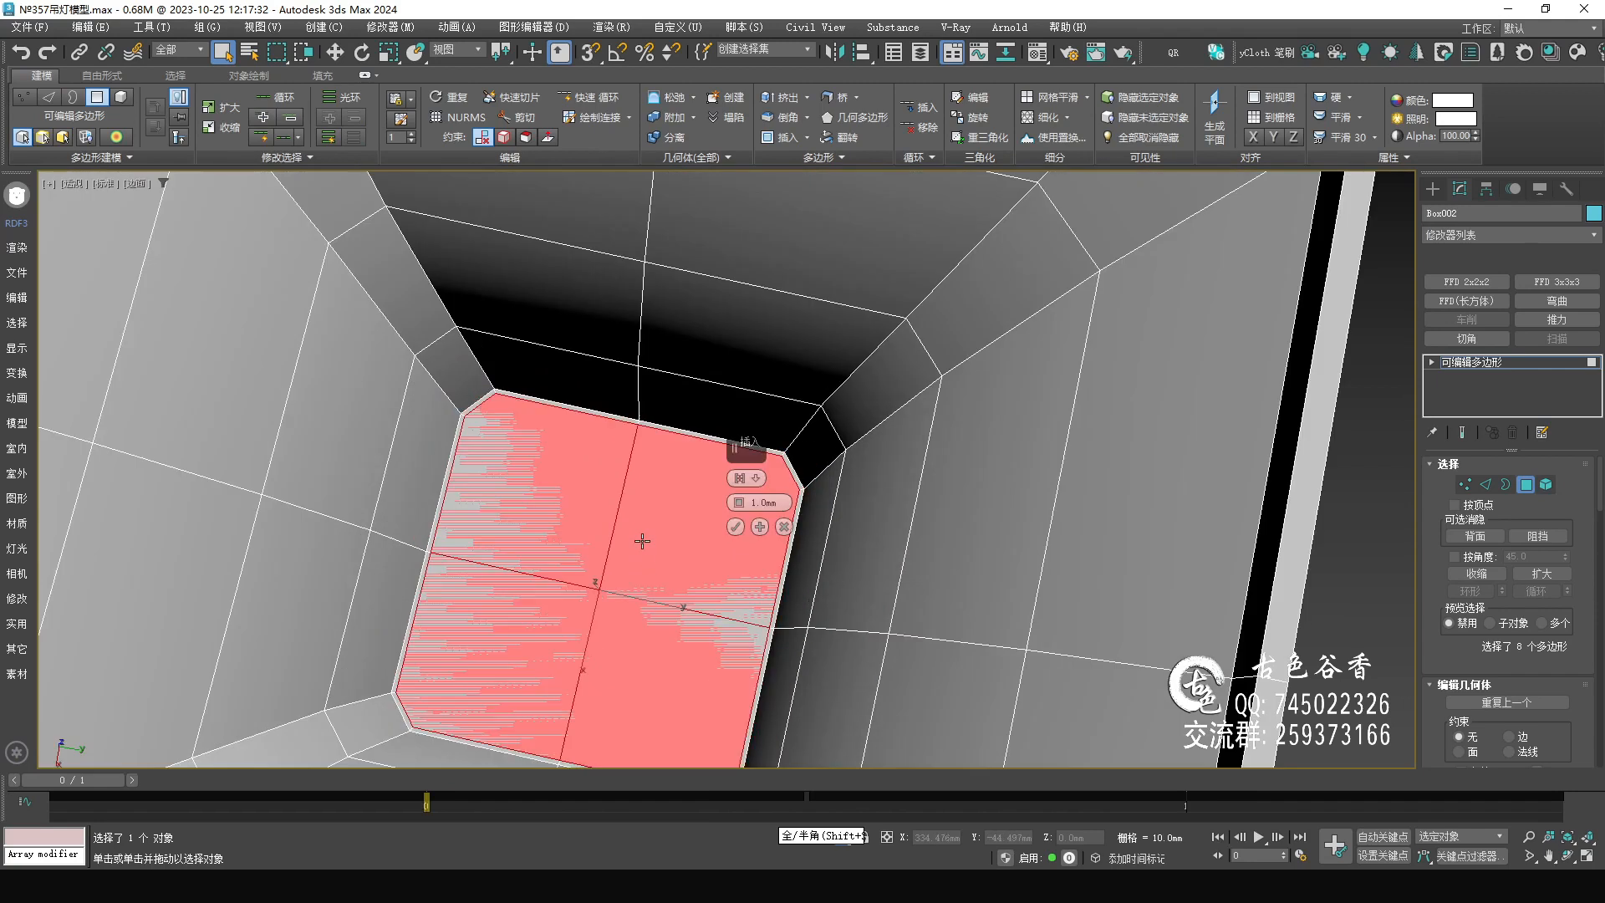
pyautogui.moveTo(739, 505); pyautogui.dragTo(733, 452)
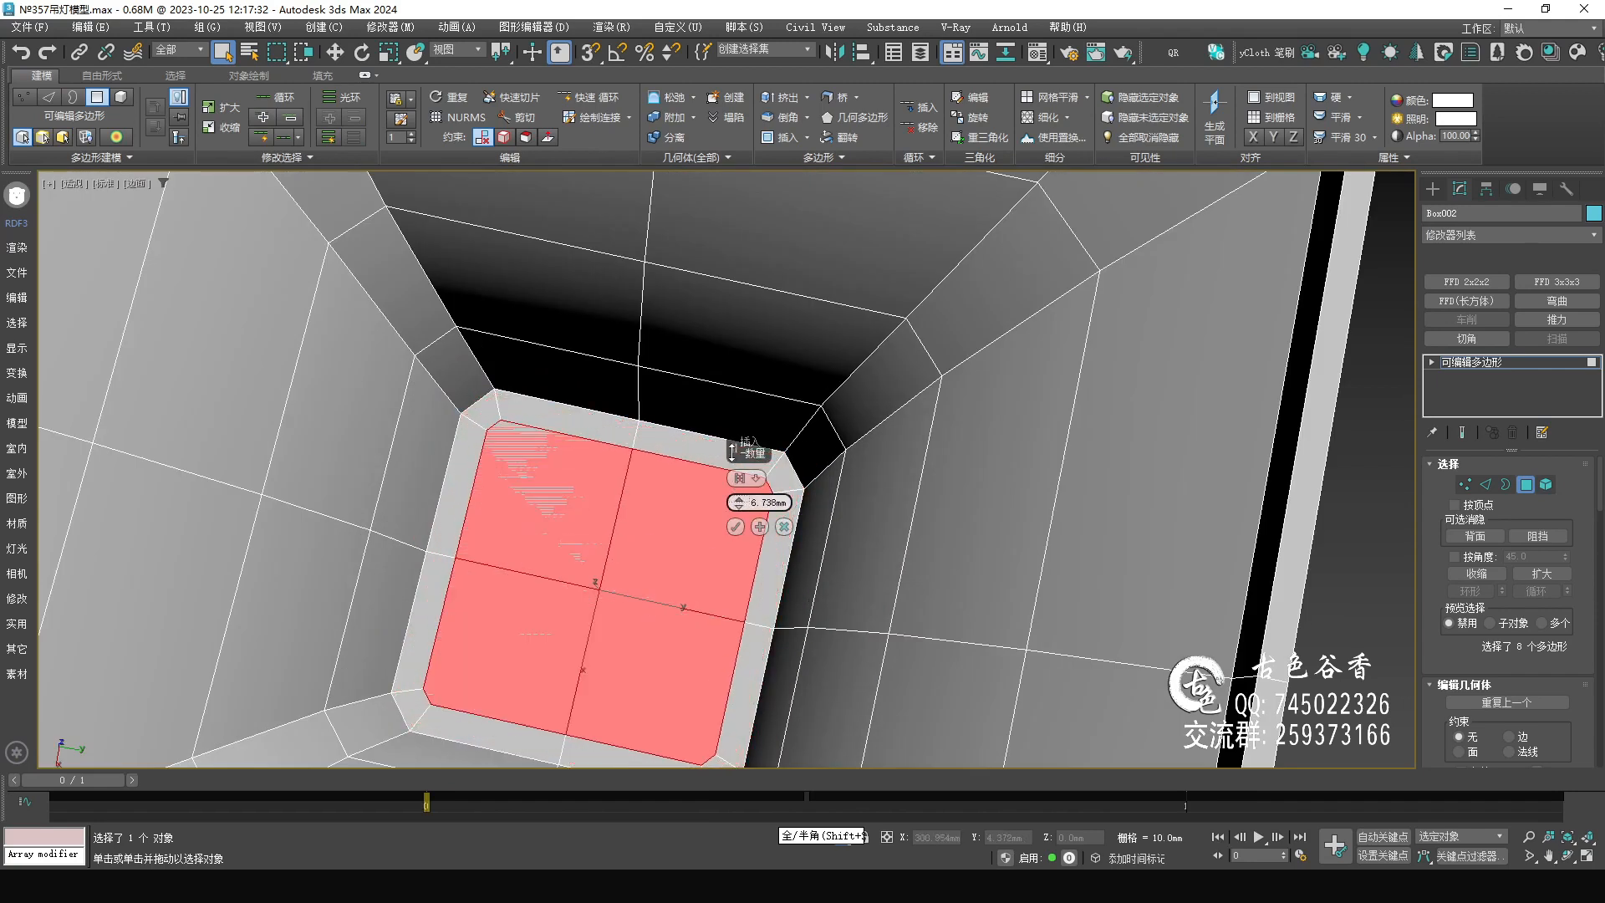
pyautogui.click(736, 527)
pyautogui.keyDown('alt'); pyautogui.moveTo(602, 580); pyautogui.dragTo(578, 349, button='middle'); pyautogui.keyUp('alt')
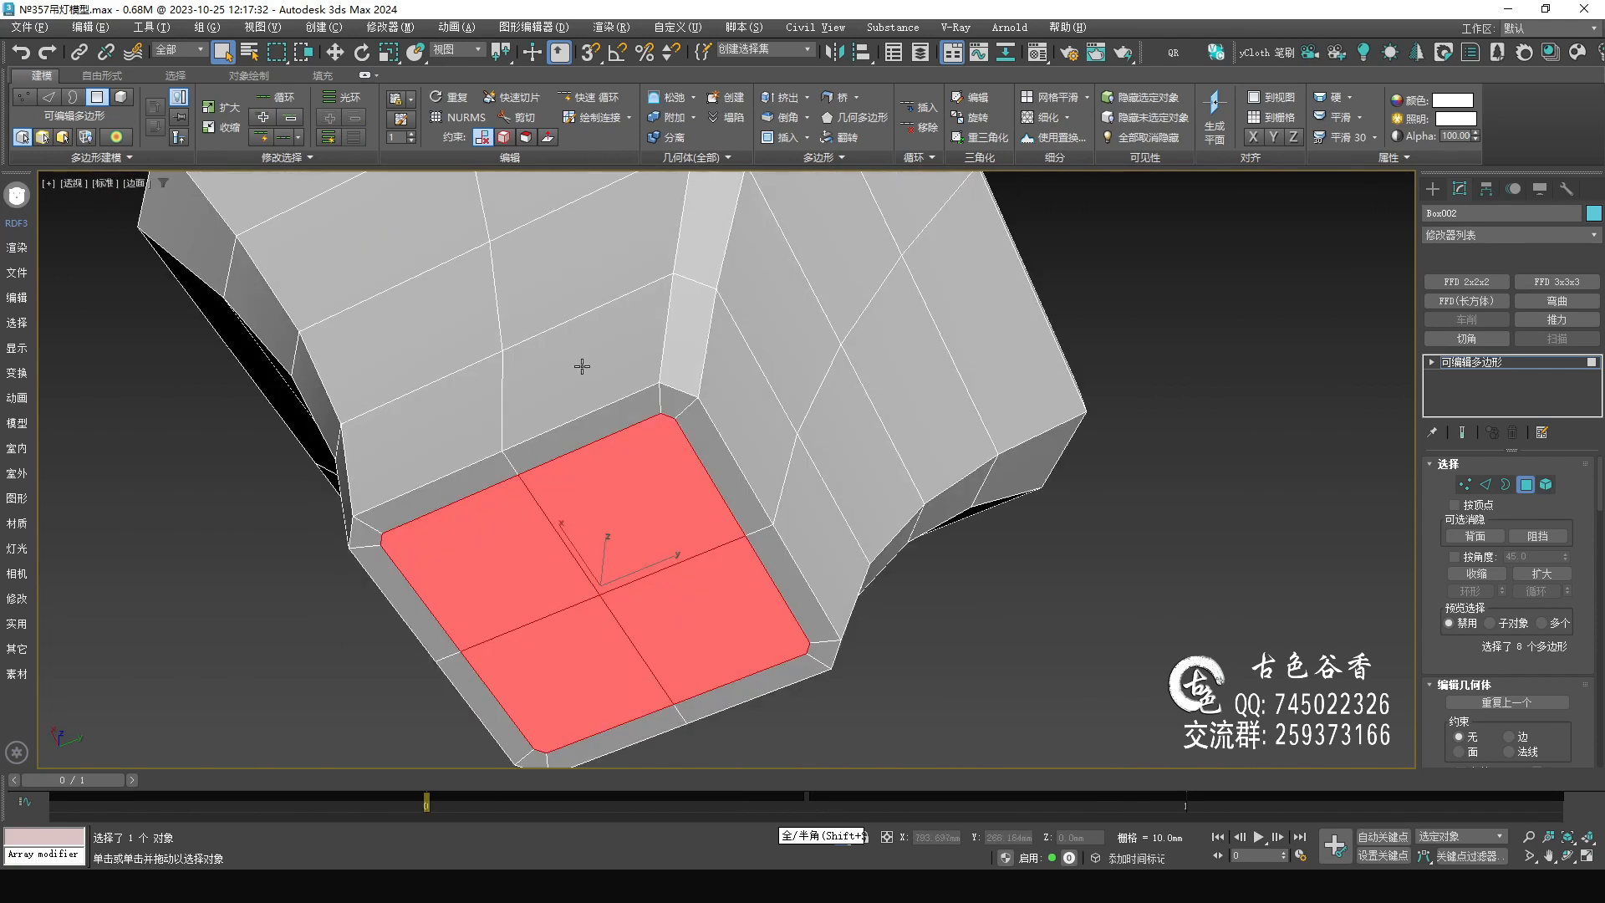
# Select the inner and outer edge loops bordering all four chamfered corners of the lampshade.
pyautogui.keyDown('alt'); pyautogui.moveTo(748, 277); pyautogui.dragTo(378, 348, button='middle'); pyautogui.keyUp('alt')
pyautogui.press('2')
pyautogui.doubleClick(674, 348)
pyautogui.keyDown('ctrl'); pyautogui.doubleClick(625, 344); pyautogui.keyUp('ctrl')
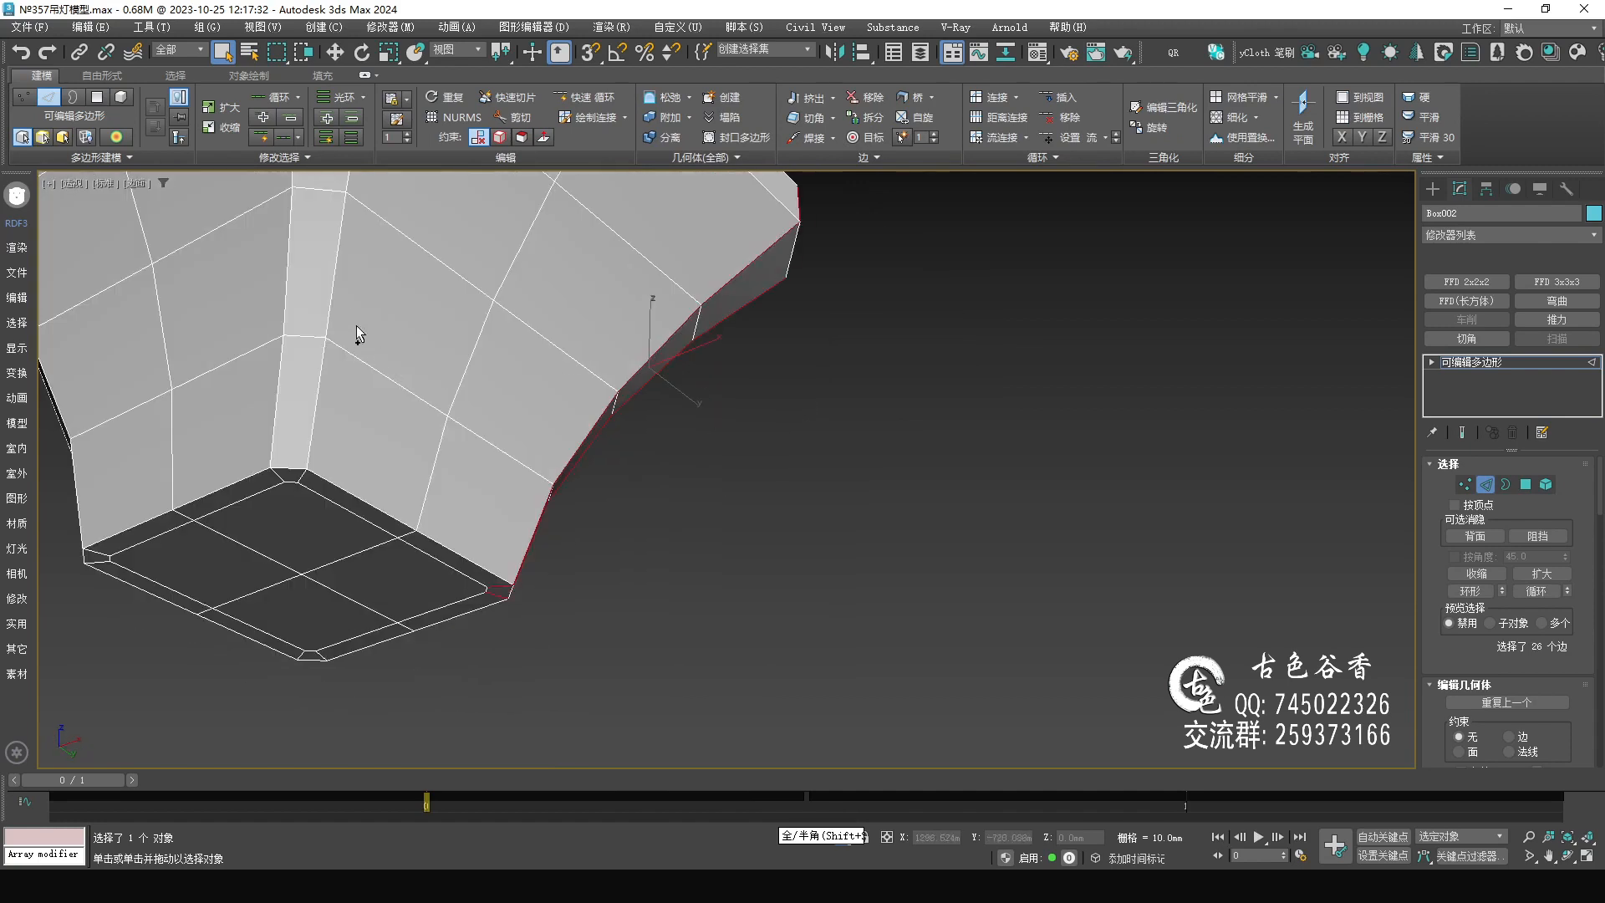
pyautogui.keyDown('ctrl'); pyautogui.doubleClick(333, 297); pyautogui.keyUp('ctrl')
pyautogui.keyDown('ctrl'); pyautogui.doubleClick(288, 287); pyautogui.keyUp('ctrl')
pyautogui.keyDown('alt'); pyautogui.moveTo(289, 287); pyautogui.dragTo(458, 452, button='middle'); pyautogui.keyUp('alt')
pyautogui.scroll(2, 458, 451)
pyautogui.keyDown('ctrl'); pyautogui.doubleClick(431, 392); pyautogui.keyUp('ctrl')
pyautogui.keyDown('ctrl'); pyautogui.doubleClick(399, 392); pyautogui.keyUp('ctrl')
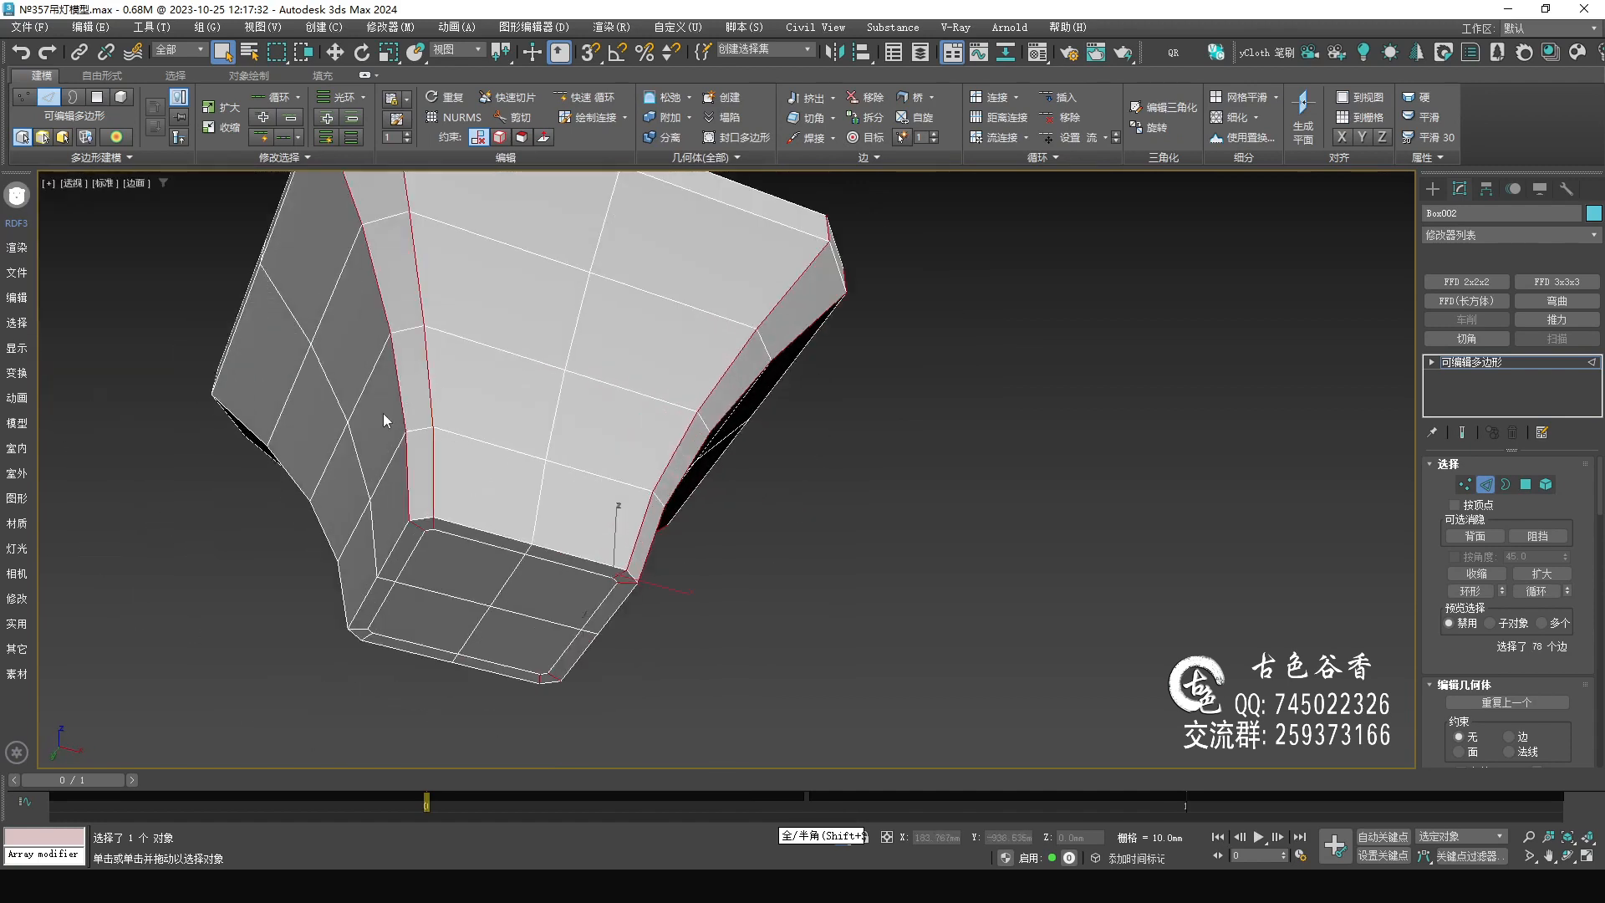
pyautogui.keyDown('alt'); pyautogui.moveTo(398, 392); pyautogui.dragTo(484, 487, button='middle'); pyautogui.keyUp('alt')
pyautogui.keyDown('ctrl'); pyautogui.doubleClick(699, 343); pyautogui.keyUp('ctrl')
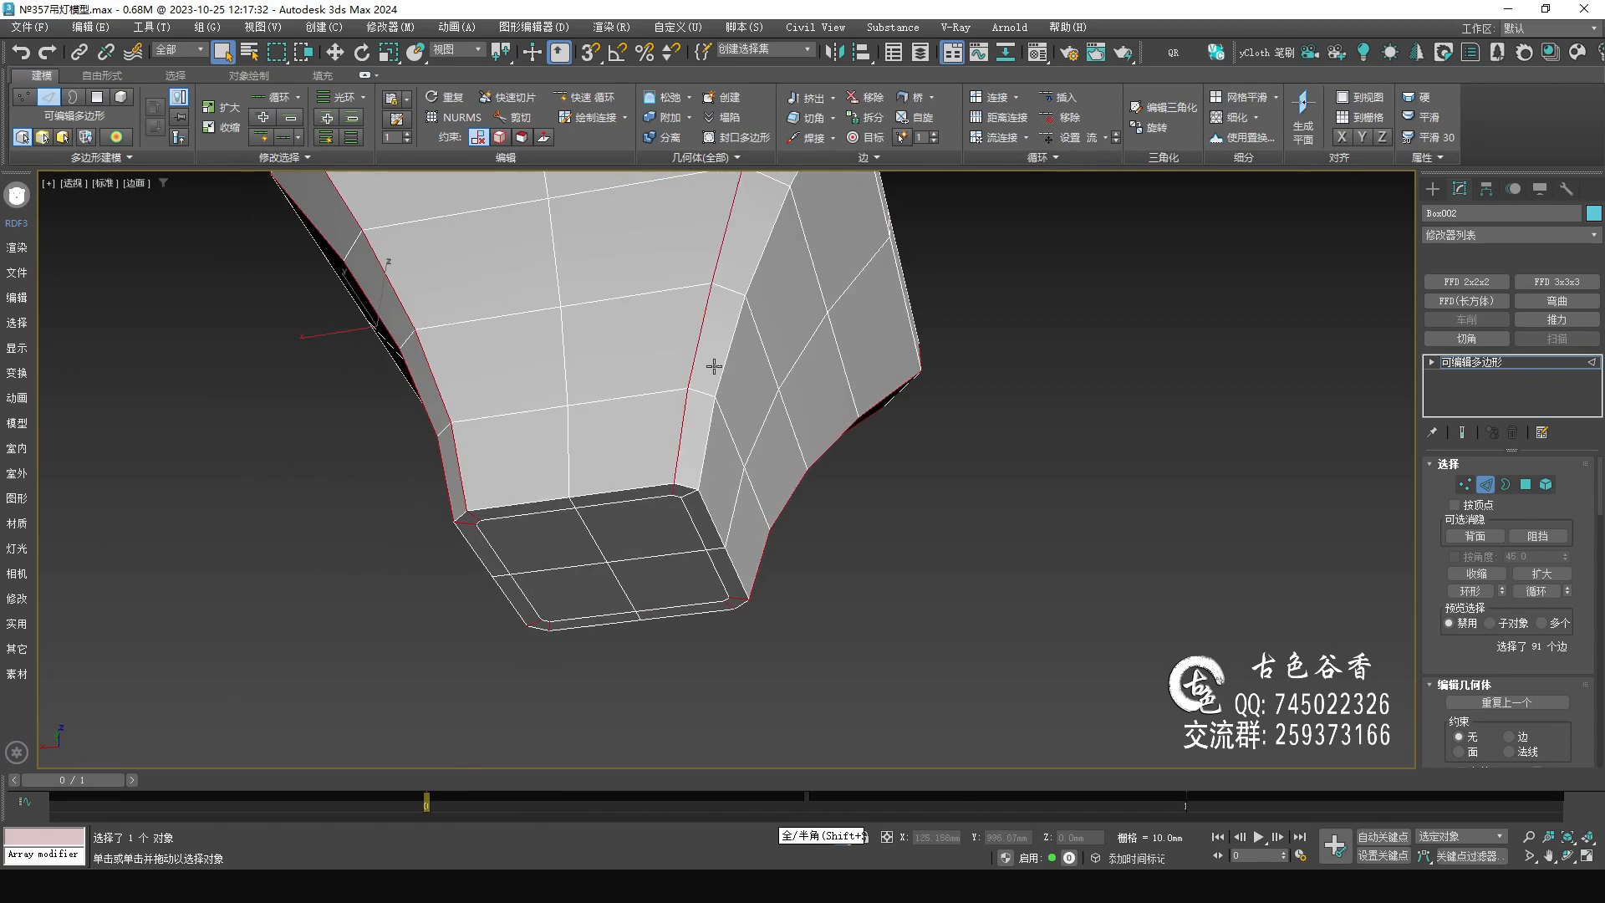
pyautogui.keyDown('ctrl'); pyautogui.doubleClick(722, 369); pyautogui.keyUp('ctrl')
# Chamfer the selected corner edge loops by 1.5 mm with one segment.
pyautogui.keyDown('alt'); pyautogui.moveTo(722, 368); pyautogui.dragTo(652, 514, button='middle'); pyautogui.keyUp('alt')
pyautogui.scroll(2, 563, 502)
pyautogui.scroll(2, 685, 444)
pyautogui.hotkey('ctrl', 'shift', 'c')
pyautogui.moveTo(741, 503); pyautogui.dragTo(741, 491)
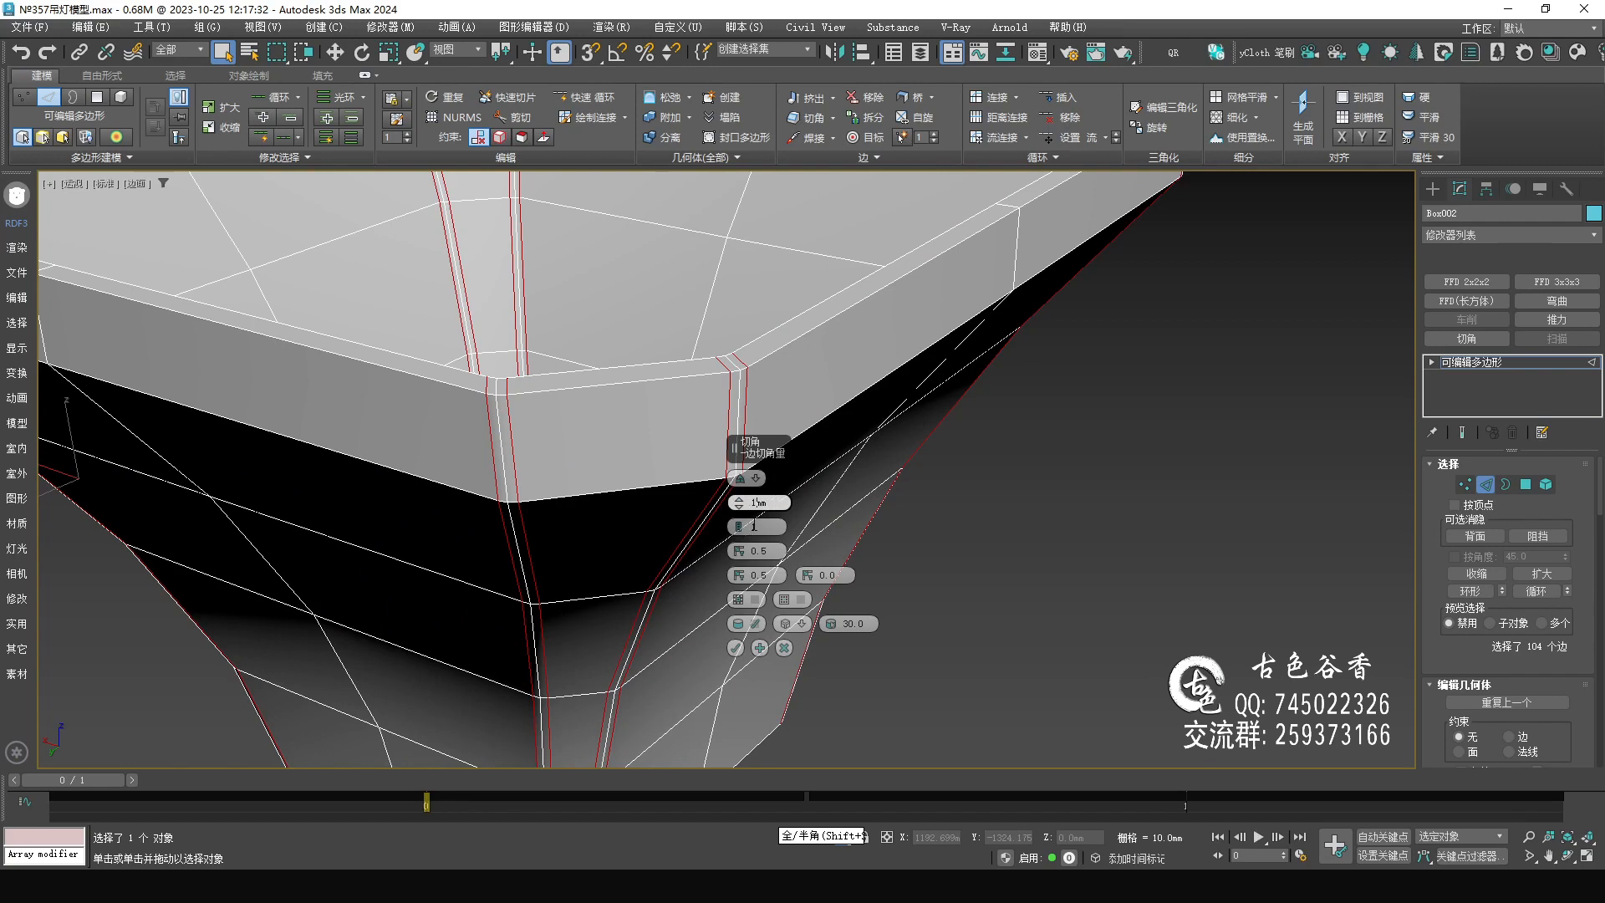
pyautogui.click(736, 649)
# Examine the lampshade's chamfered corners in shaded display without wireframe edges.
pyautogui.keyDown('alt'); pyautogui.moveTo(740, 654); pyautogui.dragTo(900, 479, button='middle'); pyautogui.keyUp('alt')
pyautogui.click(1456, 372)
pyautogui.click(1049, 553)
pyautogui.keyDown('alt'); pyautogui.moveTo(1049, 554); pyautogui.dragTo(678, 669, button='middle'); pyautogui.keyUp('alt')
pyautogui.press('F4')
pyautogui.keyDown('alt'); pyautogui.moveTo(616, 448); pyautogui.dragTo(535, 452, button='middle'); pyautogui.keyUp('alt')
pyautogui.click(378, 472)
pyautogui.keyDown('alt'); pyautogui.moveTo(379, 473); pyautogui.dragTo(624, 343, button='middle'); pyautogui.keyUp('alt')
# Collapse the clustered inset vertices at one bottom corner of the lampshade, inside and outside.
pyautogui.press('F4')
pyautogui.scroll(4, 600, 436)
pyautogui.press('1')
pyautogui.moveTo(673, 417); pyautogui.dragTo(675, 418)
pyautogui.keyDown('alt'); pyautogui.moveTo(748, 348); pyautogui.dragTo(735, 472, button='middle'); pyautogui.keyUp('alt')
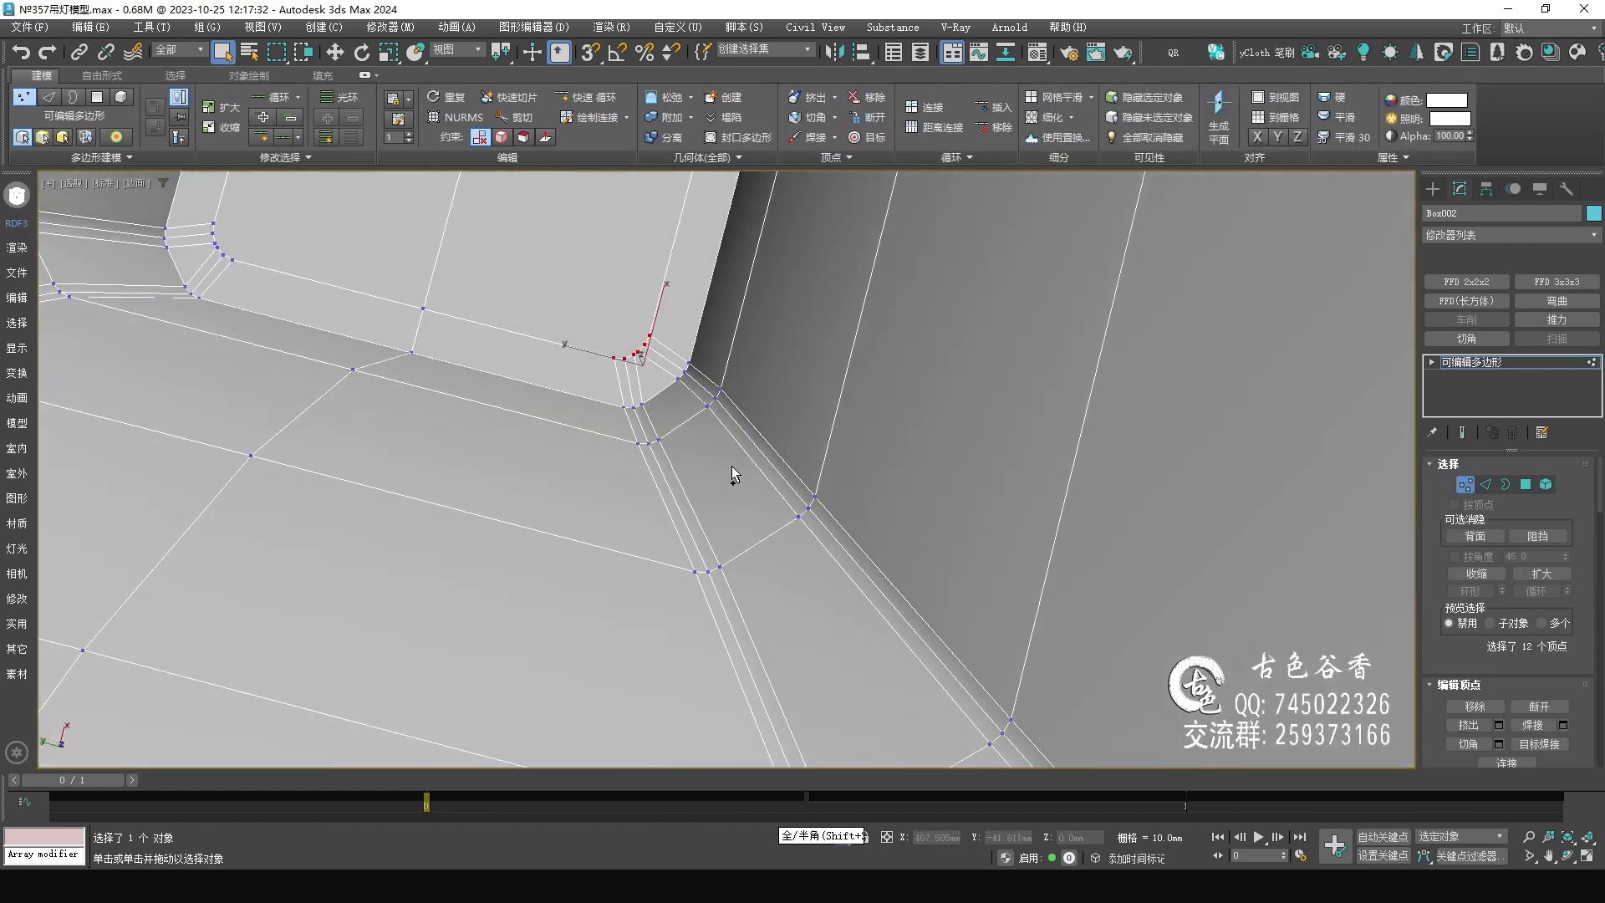
pyautogui.rightClick(676, 395)
pyautogui.click(653, 199)
pyautogui.keyDown('alt'); pyautogui.moveTo(696, 558); pyautogui.dragTo(704, 550, button='middle'); pyautogui.keyUp('alt')
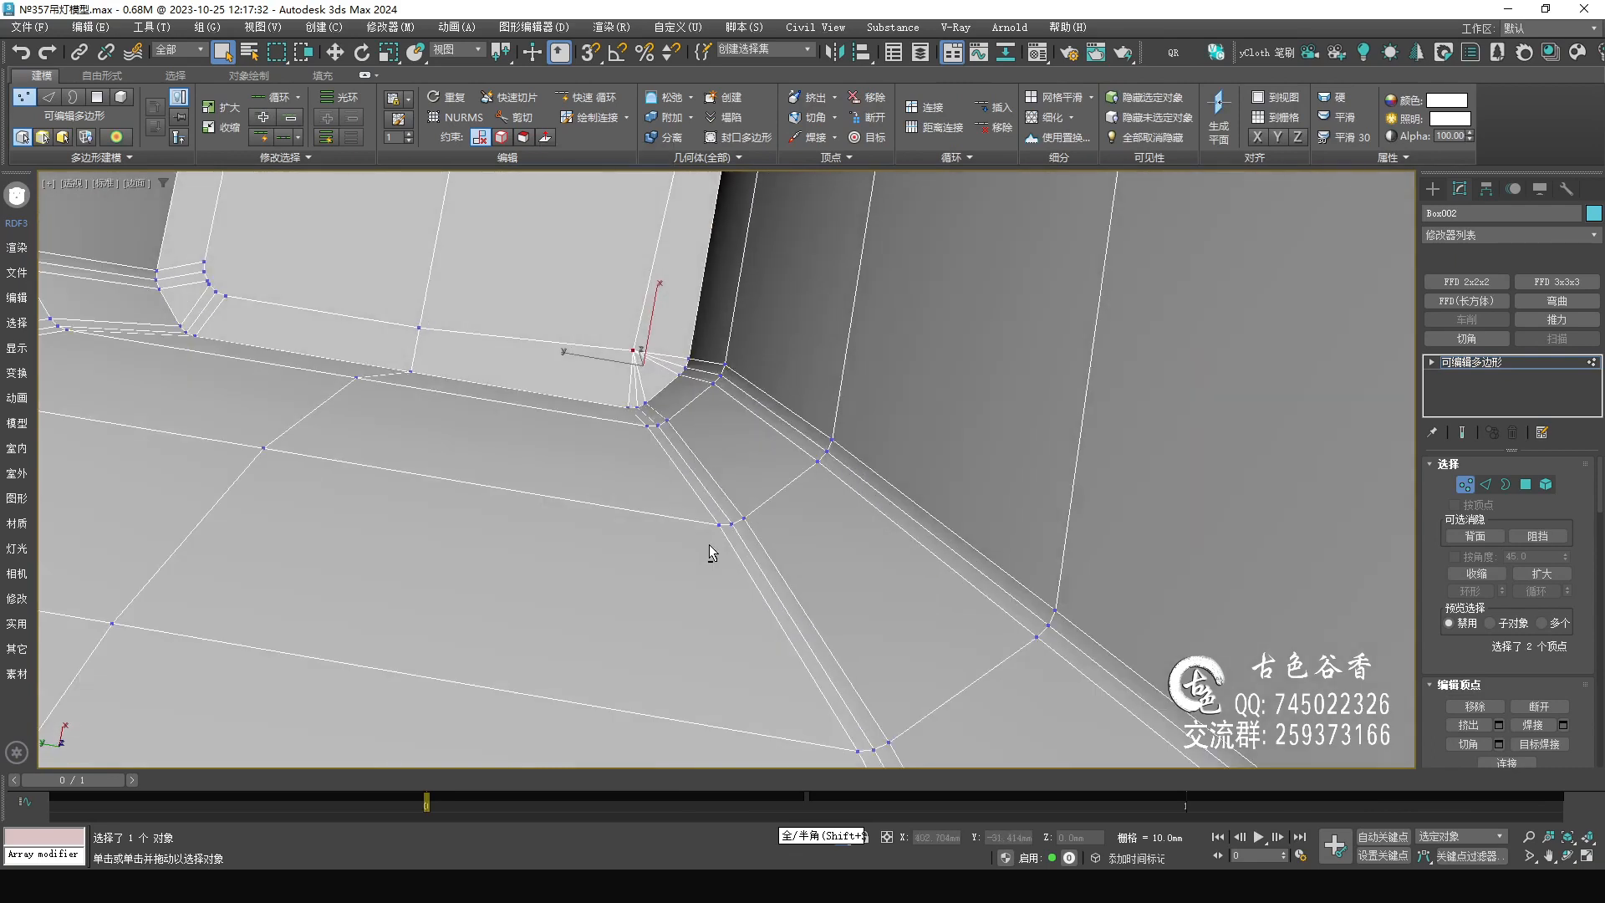
# Collapse the inset vertex clusters at two more bottom corners in the top view.
pyautogui.hotkey('alt', 'w')
pyautogui.middleClick(420, 324)
pyautogui.hotkey('alt', 'w')
pyautogui.scroll(6, 657, 364)
pyautogui.scroll(4, 649, 312)
pyautogui.moveTo(807, 529); pyautogui.dragTo(826, 570)
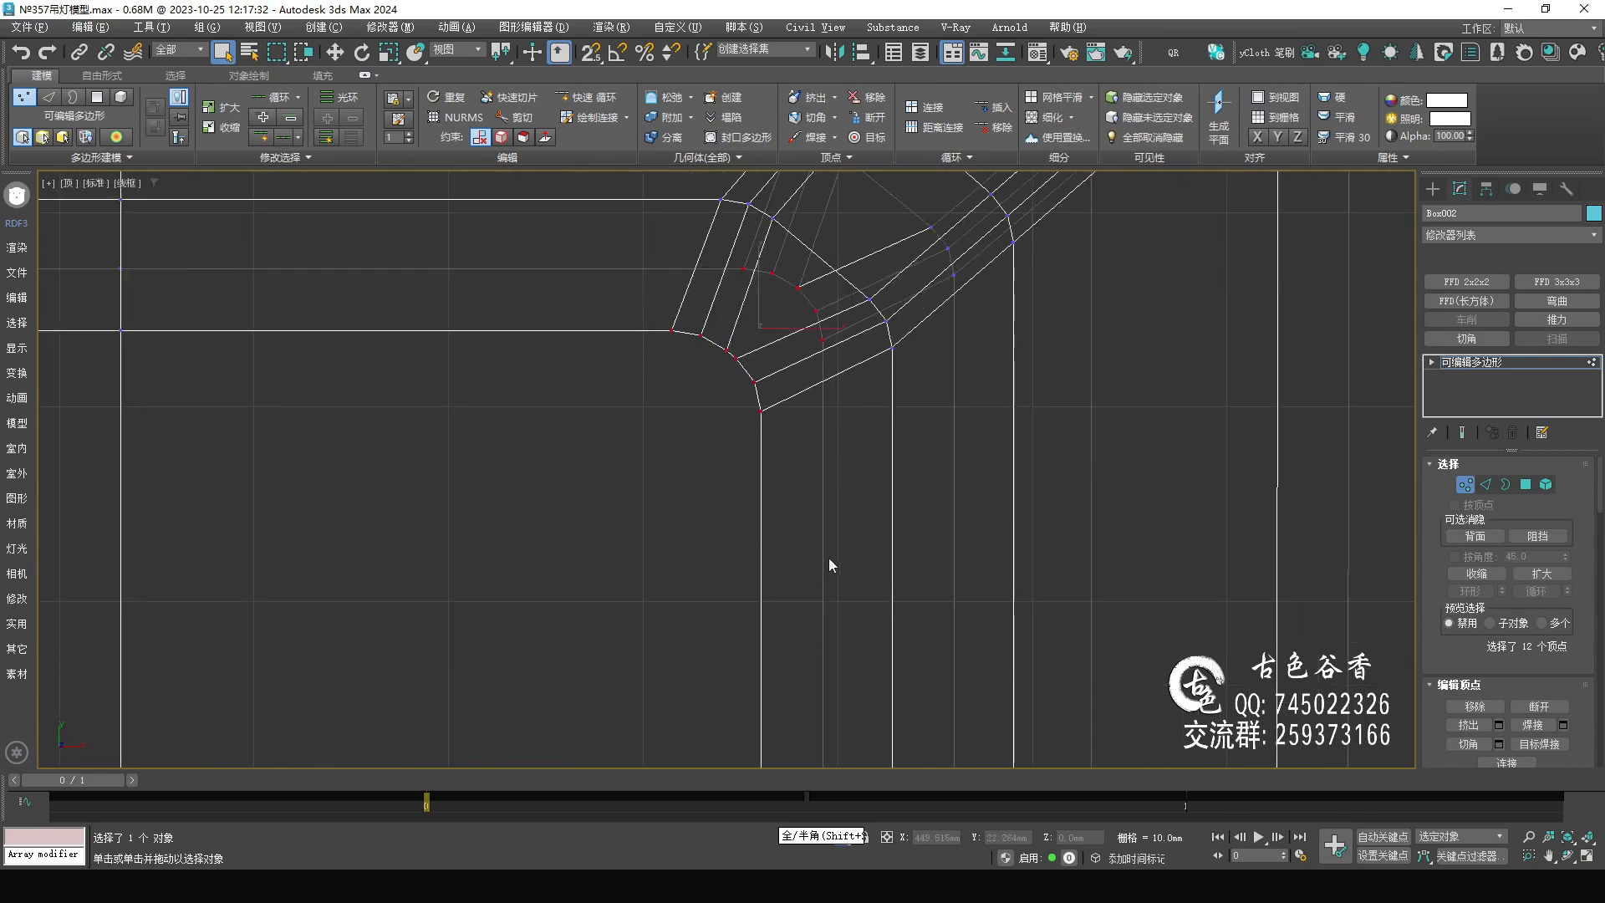
pyautogui.hotkey('ctrl', 'alt', 'c')
pyautogui.scroll(-5, 688, 485)
pyautogui.moveTo(96, 476); pyautogui.dragTo(348, 425, button='middle')
pyautogui.scroll(4, 439, 395)
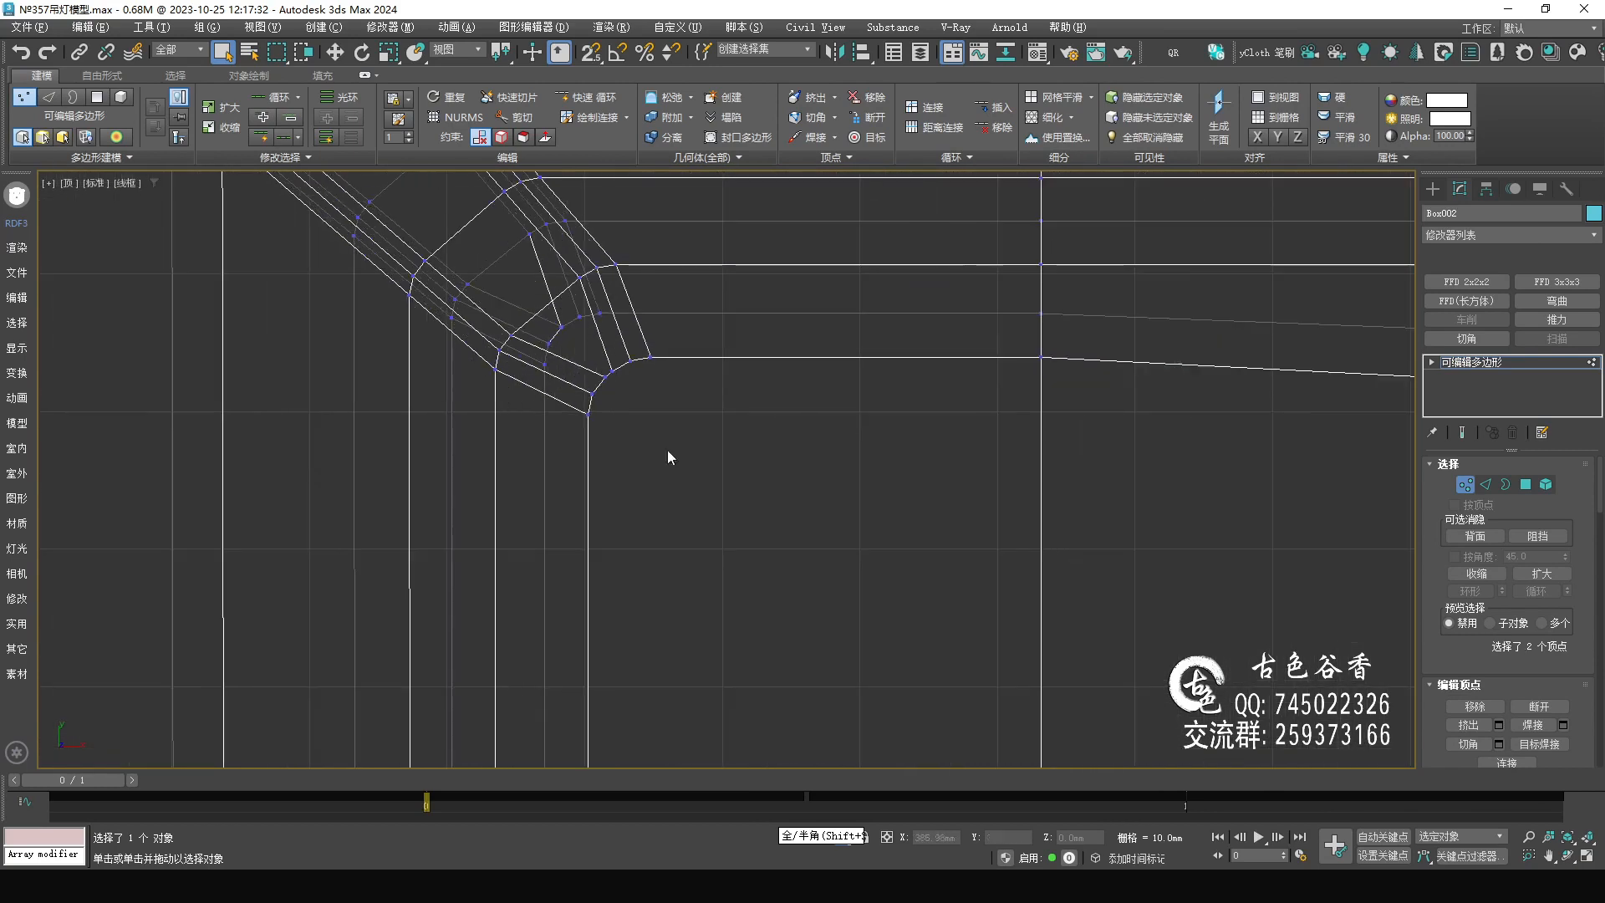
pyautogui.moveTo(564, 321); pyautogui.dragTo(543, 310)
pyautogui.hotkey('ctrl', 'alt', 'c')
# Collapse the inset vertex cluster at the last bottom corner in the top view.
pyautogui.scroll(-4, 612, 518)
pyautogui.moveTo(571, 756); pyautogui.dragTo(557, 488, button='middle')
pyautogui.scroll(4, 556, 488)
pyautogui.moveTo(611, 507); pyautogui.dragTo(648, 522)
pyautogui.moveTo(989, 474); pyautogui.dragTo(334, 508, button='middle')
pyautogui.scroll(2, 803, 535)
pyautogui.moveTo(911, 551); pyautogui.dragTo(955, 587)
pyautogui.hotkey('ctrl', 'alt', 'c')
pyautogui.scroll(-4, 954, 587)
pyautogui.moveTo(898, 543); pyautogui.dragTo(770, 583, button='middle')
# Connect the ring of upright edges around the inner bottom with one segment slid close to the bottom face.
pyautogui.press('p')
pyautogui.scroll(-3, 744, 488)
pyautogui.moveTo(681, 465)
pyautogui.keyDown('alt'); pyautogui.mouseDown(button='middle')
pyautogui.moveTo(693, 381)
pyautogui.moveTo(689, 454)
pyautogui.mouseUp(button='middle'); pyautogui.keyUp('alt')
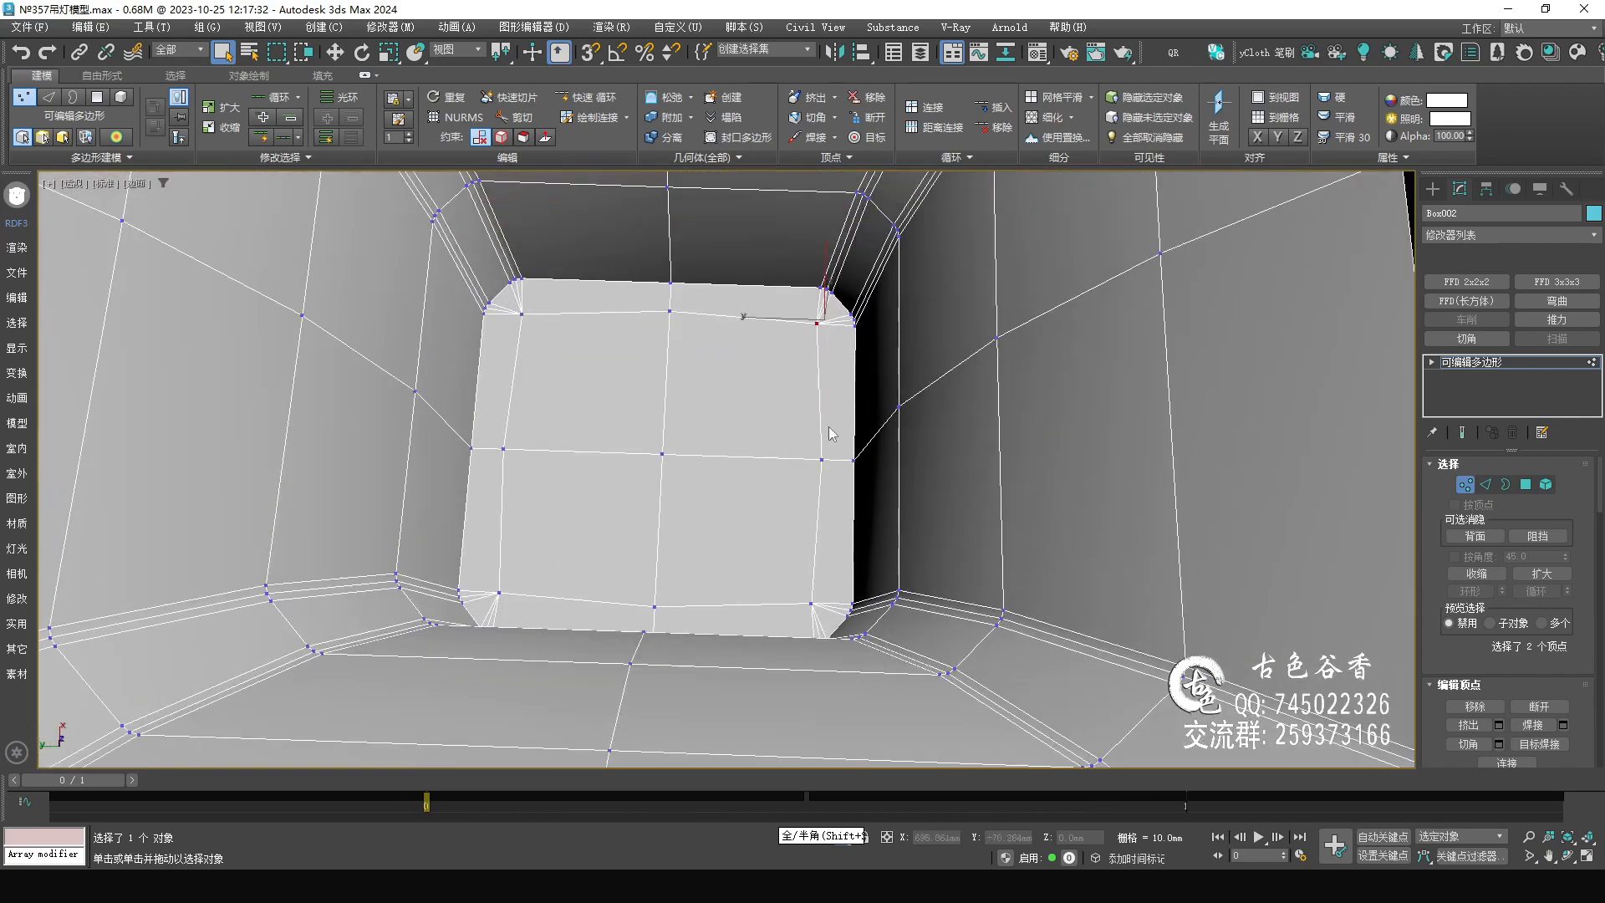
pyautogui.keyDown('alt'); pyautogui.moveTo(820, 442); pyautogui.dragTo(870, 336, button='middle'); pyautogui.keyUp('alt')
pyautogui.scroll(3, 870, 337)
pyautogui.press('2')
pyautogui.click(853, 304)
pyautogui.doubleClick(852, 310)
pyautogui.scroll(-2, 838, 355)
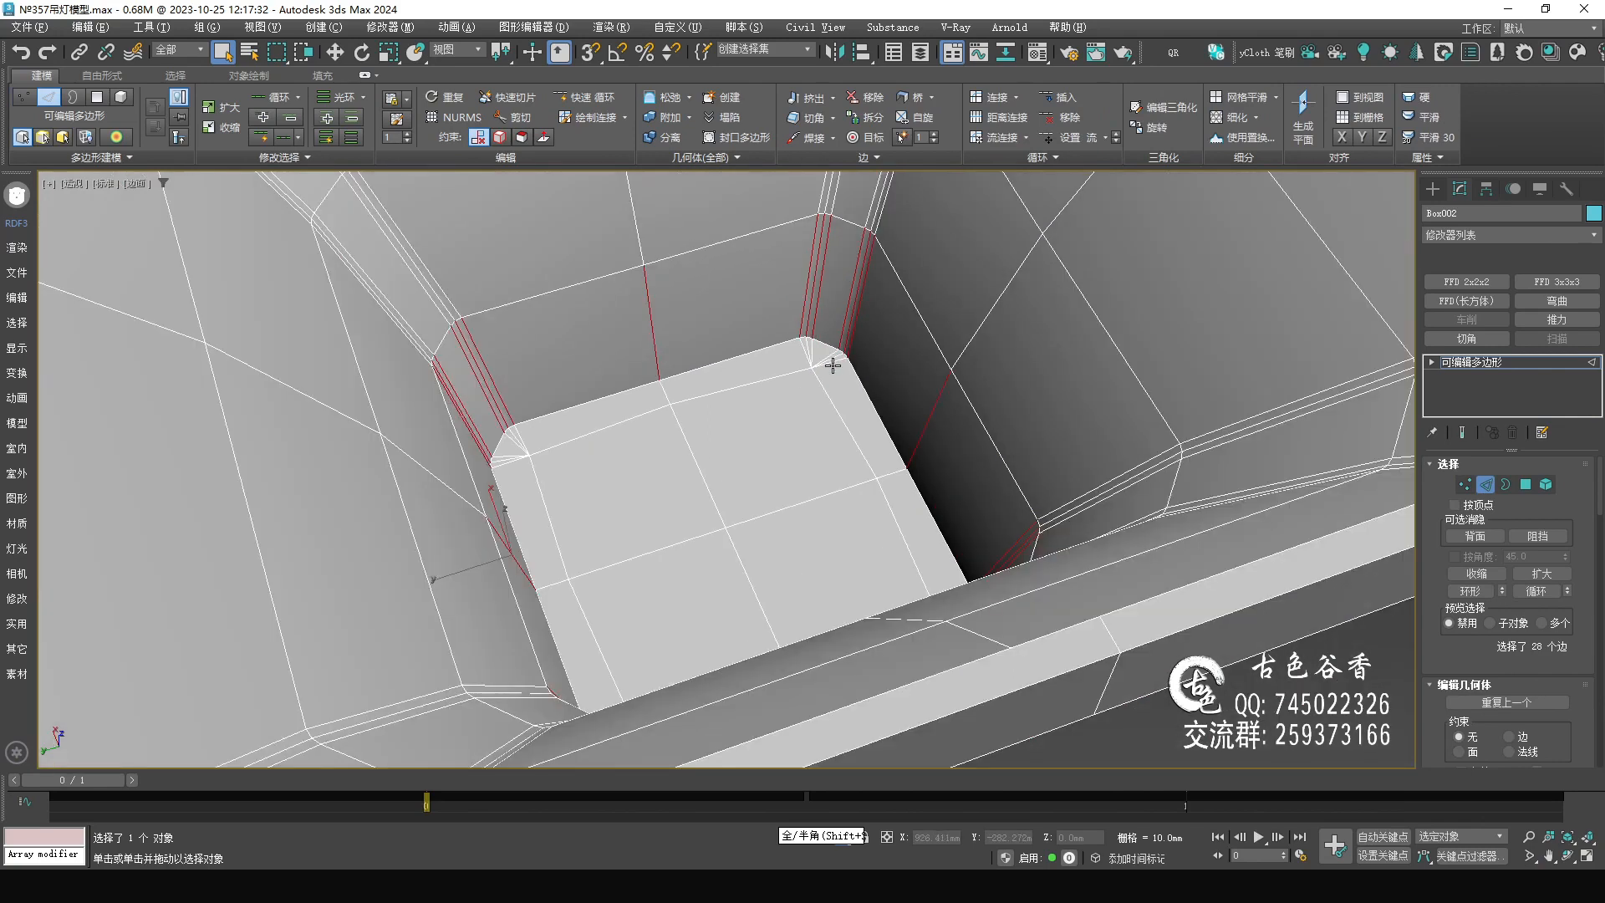
pyautogui.scroll(2, 832, 368)
pyautogui.hotkey('ctrl', 'shift', 'e')
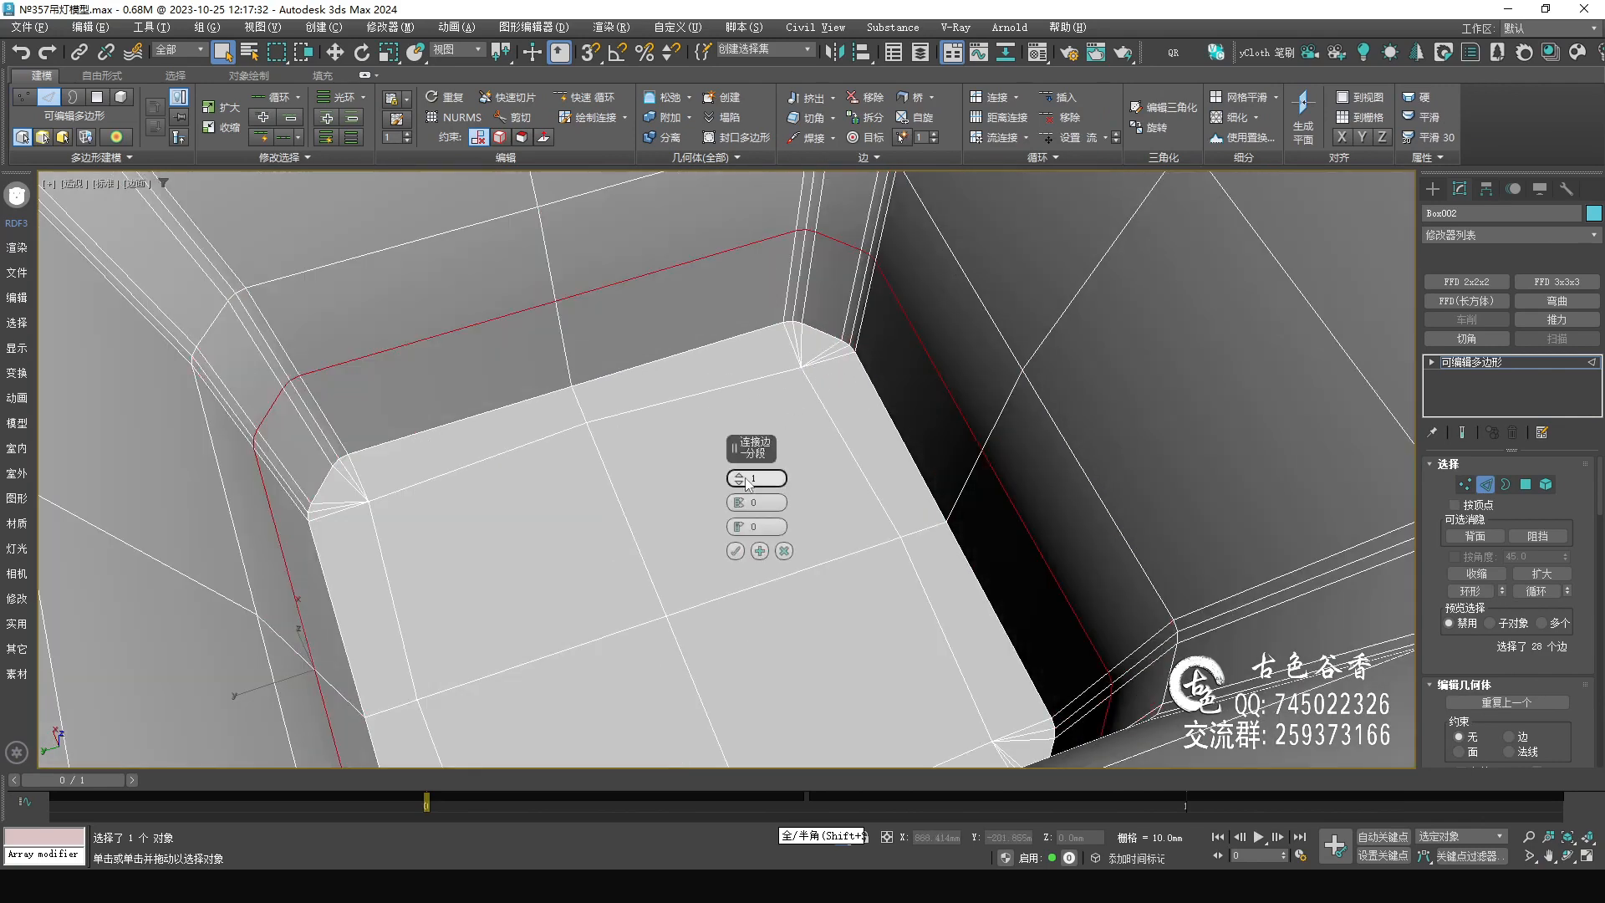
pyautogui.moveTo(741, 535); pyautogui.dragTo(754, 343)
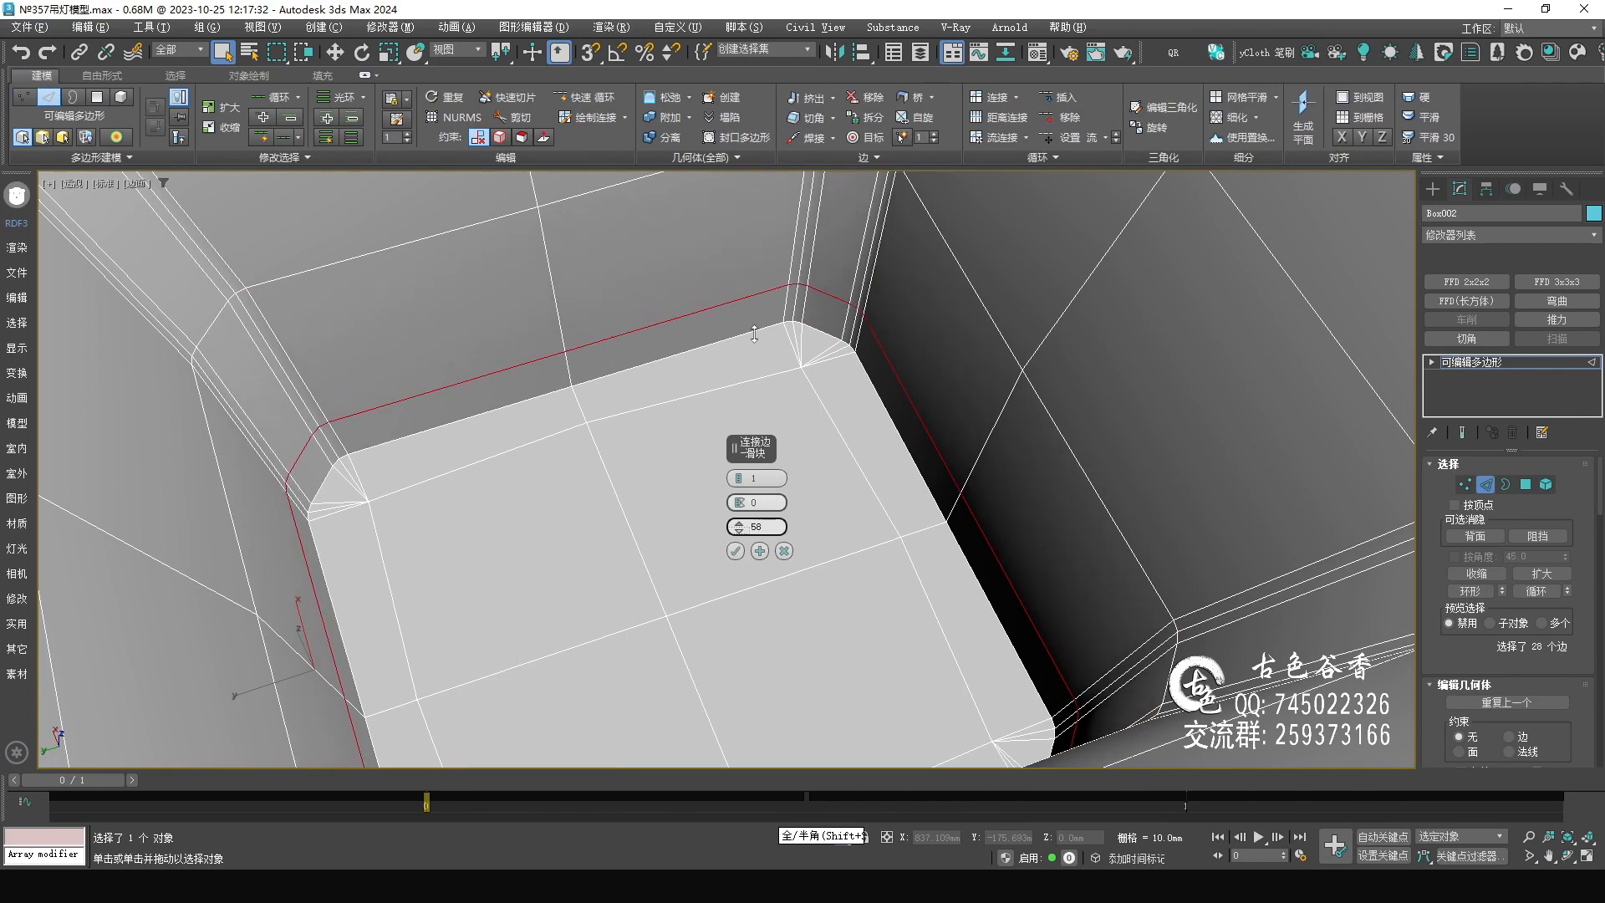
pyautogui.click(734, 551)
pyautogui.hotkey('ctrl', 'q')
pyautogui.moveTo(771, 522)
pyautogui.keyDown('alt'); pyautogui.mouseDown(button='middle')
pyautogui.moveTo(790, 519)
pyautogui.moveTo(789, 463)
pyautogui.moveTo(775, 529)
pyautogui.mouseUp(button='middle'); pyautogui.keyUp('alt')
pyautogui.hotkey('ctrl', 'q')
# Connect the ring of upright edges around the outer bottom with one segment slid close to the bottom face.
pyautogui.moveTo(793, 361); pyautogui.dragTo(787, 461, button='middle')
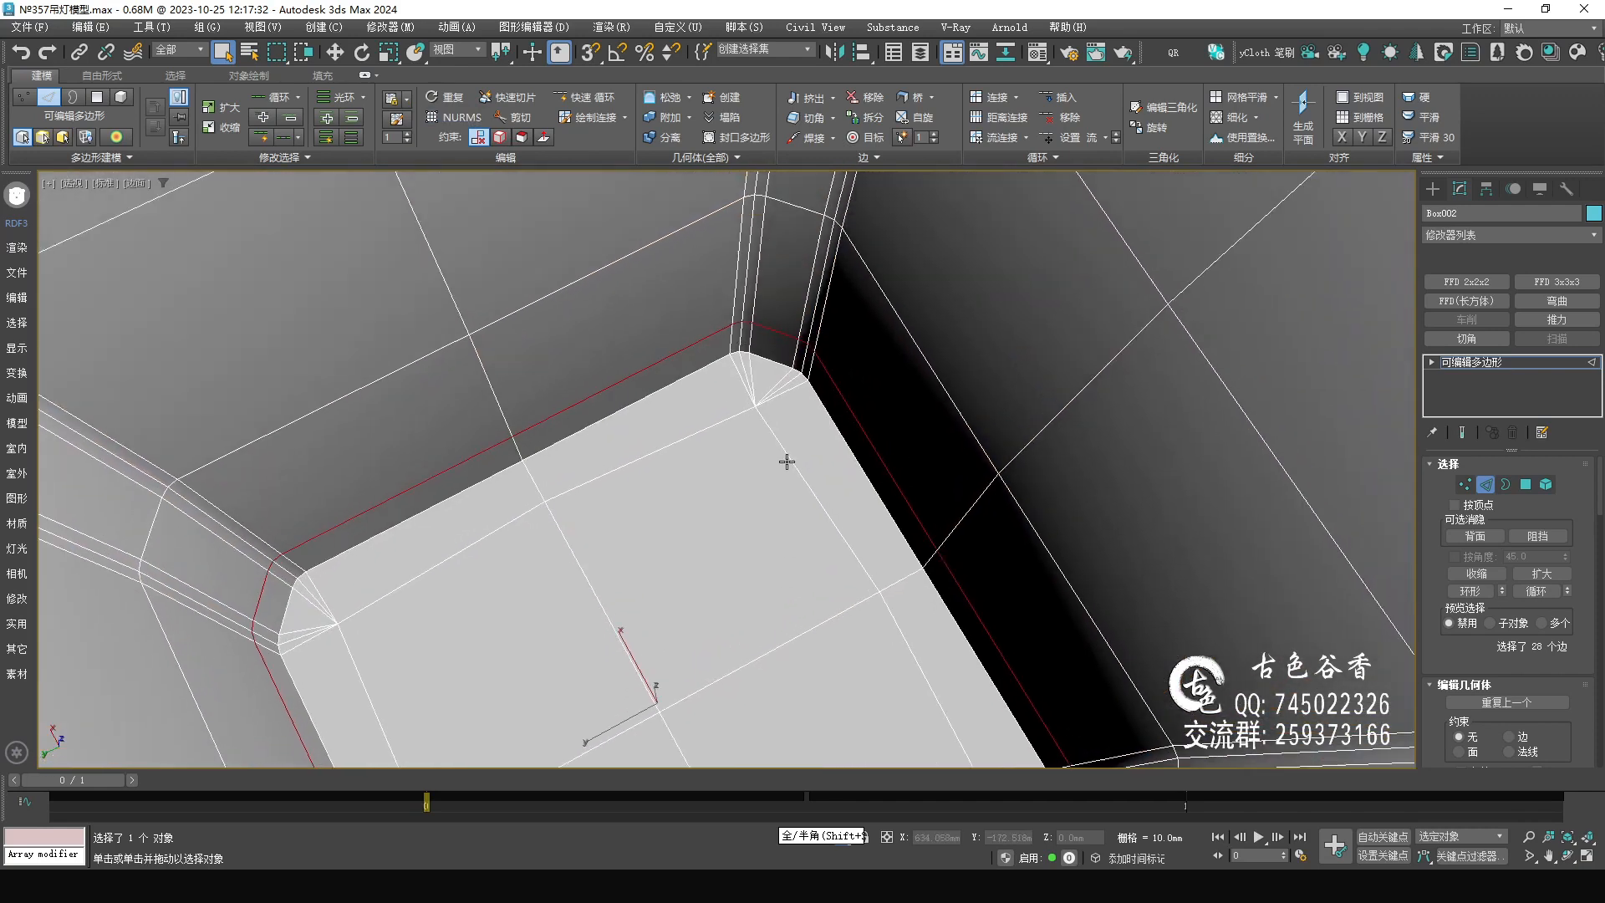
pyautogui.scroll(-8, 782, 470)
pyautogui.keyDown('alt'); pyautogui.moveTo(688, 459); pyautogui.dragTo(654, 388, button='middle'); pyautogui.keyUp('alt')
pyautogui.scroll(5, 654, 388)
pyautogui.keyDown('alt'); pyautogui.moveTo(684, 436); pyautogui.dragTo(722, 506, button='middle'); pyautogui.keyUp('alt')
pyautogui.click(807, 476)
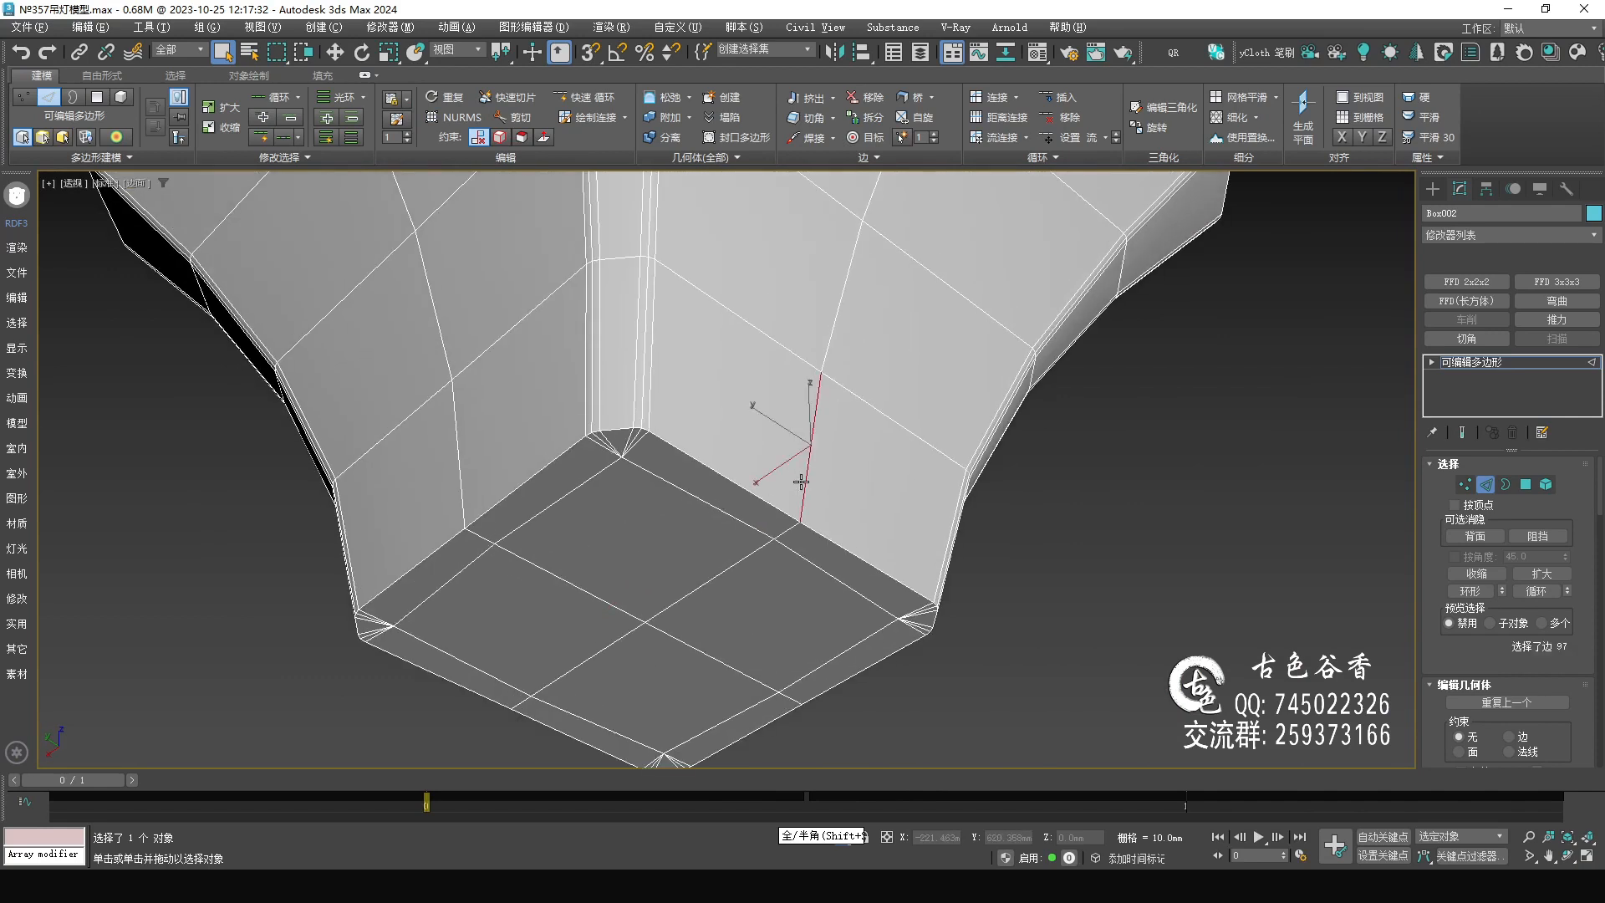
pyautogui.hotkey('alt', 'r')
pyautogui.hotkey('ctrl', 'shift', 'e')
pyautogui.rightClick(741, 529)
pyautogui.moveTo(740, 529); pyautogui.dragTo(755, 701)
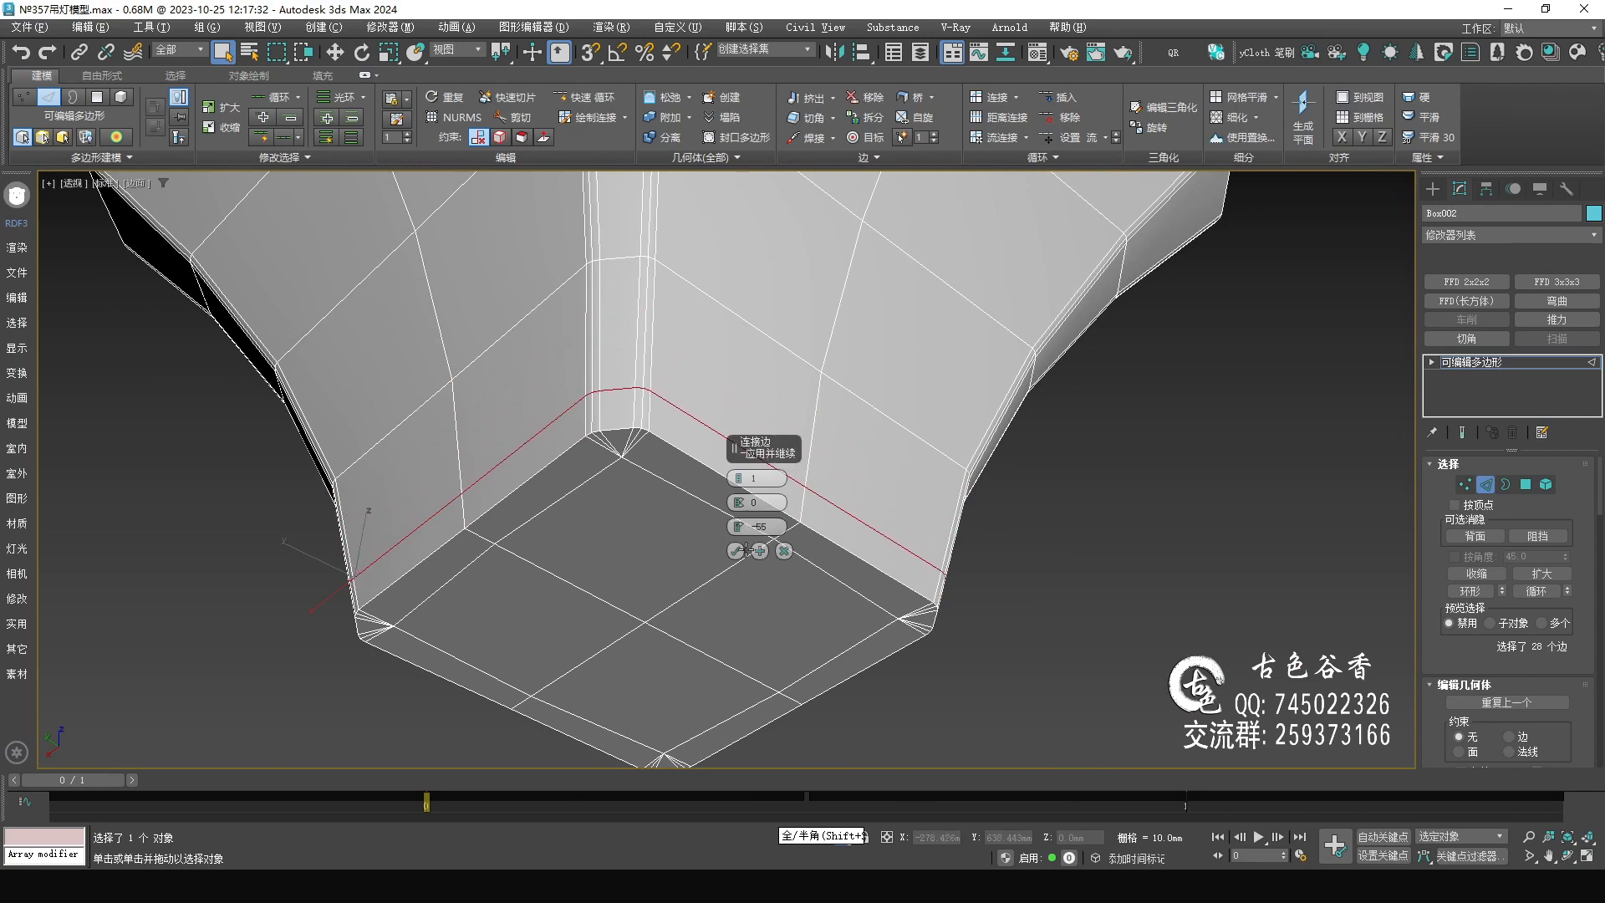
pyautogui.click(736, 551)
# Nudge the outer bottom support loop with movement constrained to normals, and reset the constraint to none.
pyautogui.moveTo(735, 551)
pyautogui.keyDown('alt'); pyautogui.mouseDown(button='middle')
pyautogui.moveTo(812, 533)
pyautogui.moveTo(818, 517)
pyautogui.moveTo(764, 545)
pyautogui.mouseUp(button='middle'); pyautogui.keyUp('alt')
pyautogui.hotkey('ctrl', 'q')
pyautogui.scroll(5, 711, 531)
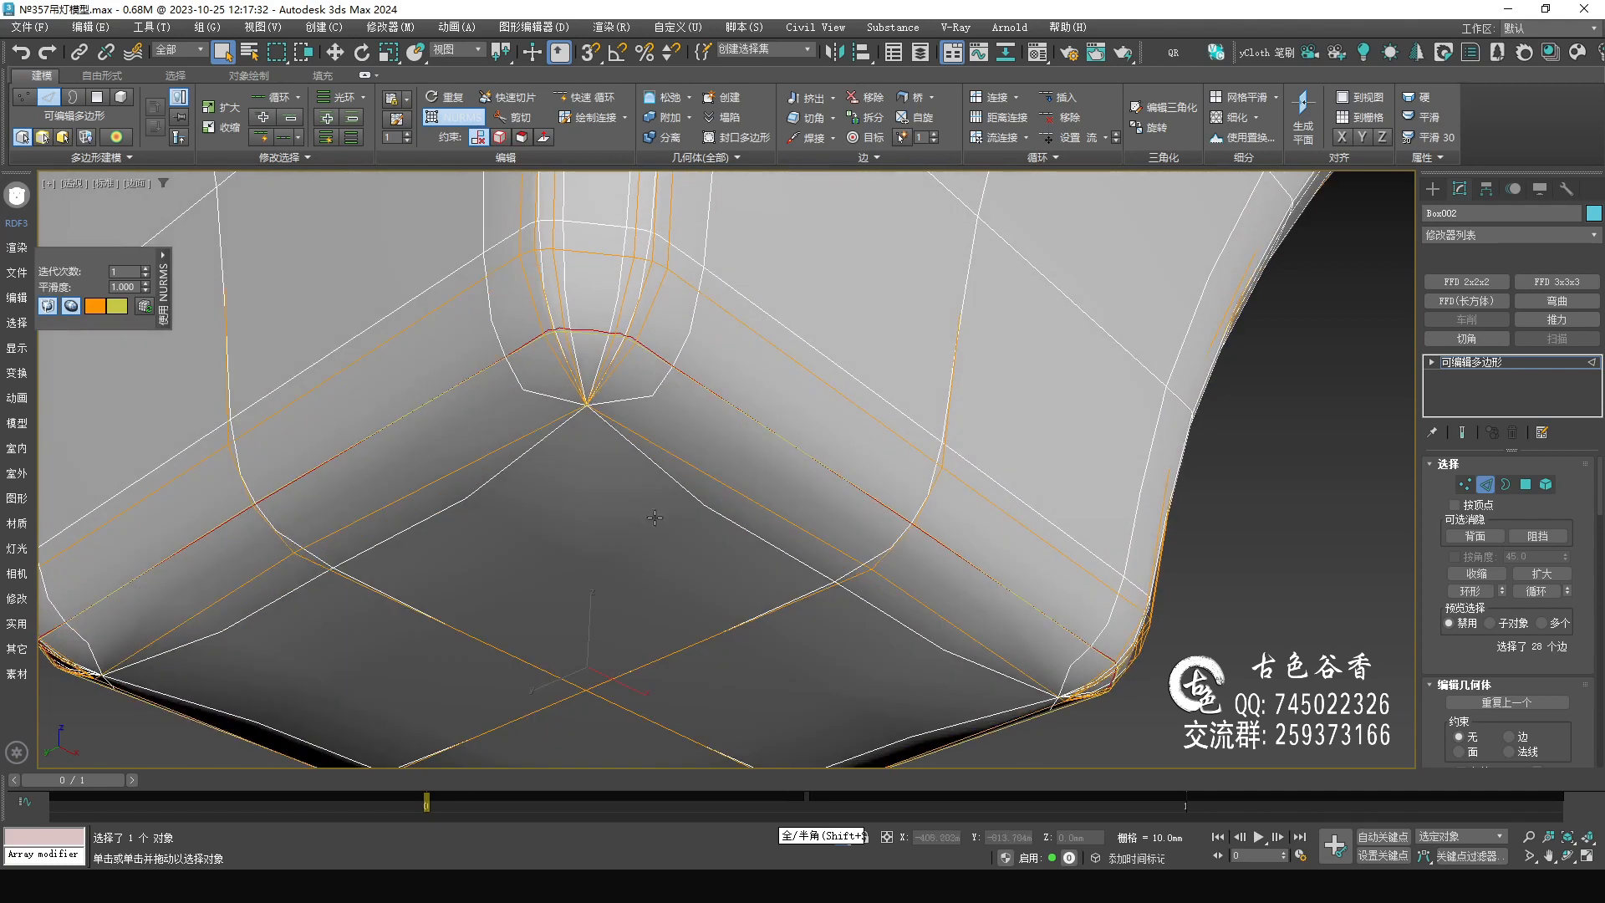
pyautogui.hotkey('ctrl', 'q')
pyautogui.click(543, 137)
pyautogui.moveTo(560, 343); pyautogui.dragTo(556, 387, button='middle')
pyautogui.scroll(-3, 636, 535)
pyautogui.scroll(2, 618, 527)
pyautogui.press('w')
pyautogui.moveTo(615, 521); pyautogui.dragTo(613, 520)
pyautogui.click(478, 137)
pyautogui.click(1454, 362)
# Preview the lampshade with NURMS smoothing and examine its upper rim.
pyautogui.keyDown('alt'); pyautogui.moveTo(719, 406); pyautogui.dragTo(758, 483, button='middle'); pyautogui.keyUp('alt')
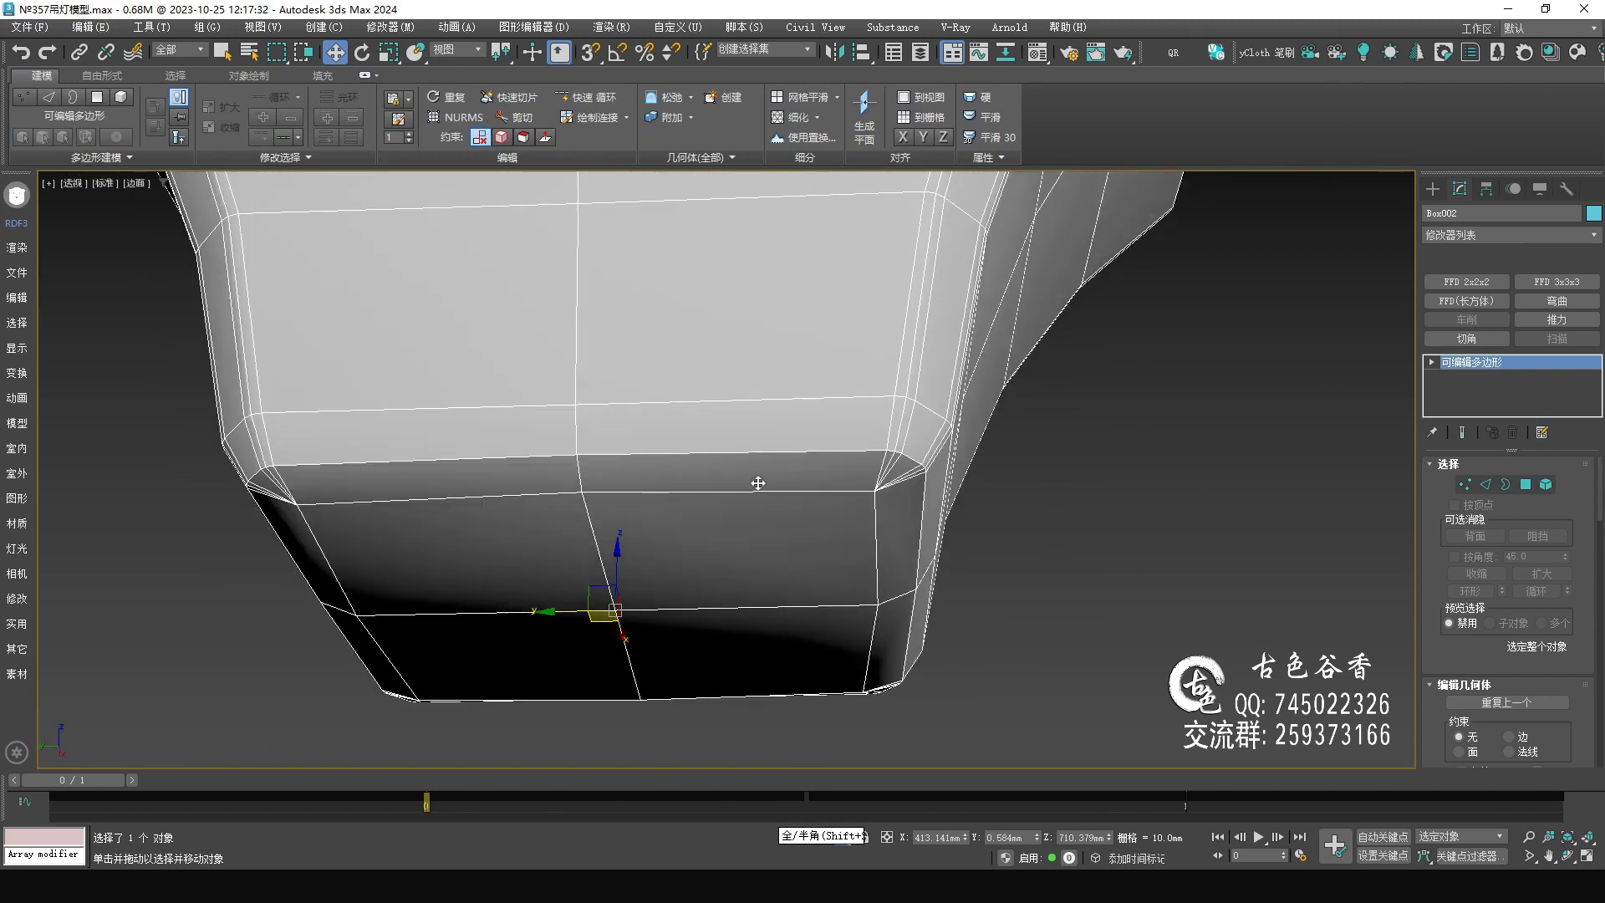
pyautogui.scroll(-4, 757, 483)
pyautogui.keyDown('alt'); pyautogui.moveTo(775, 384); pyautogui.dragTo(870, 281, button='middle'); pyautogui.keyUp('alt')
pyautogui.scroll(3, 751, 542)
pyautogui.scroll(3, 752, 542)
pyautogui.press('q')
pyautogui.hotkey('ctrl', 'q')
pyautogui.hotkey('ctrl', 'q')
# Chamfer the inner and outer edge loops along the lower border of the upper rim by 1.5 mm.
pyautogui.press('2')
pyautogui.keyDown('alt'); pyautogui.moveTo(979, 358); pyautogui.dragTo(990, 319, button='middle'); pyautogui.keyUp('alt')
pyautogui.scroll(5, 991, 324)
pyautogui.keyDown('ctrl'); pyautogui.doubleClick(1044, 302); pyautogui.keyUp('ctrl')
pyautogui.moveTo(849, 313); pyautogui.dragTo(874, 504, button='middle')
pyautogui.hotkey('ctrl', 'shift', 'c')
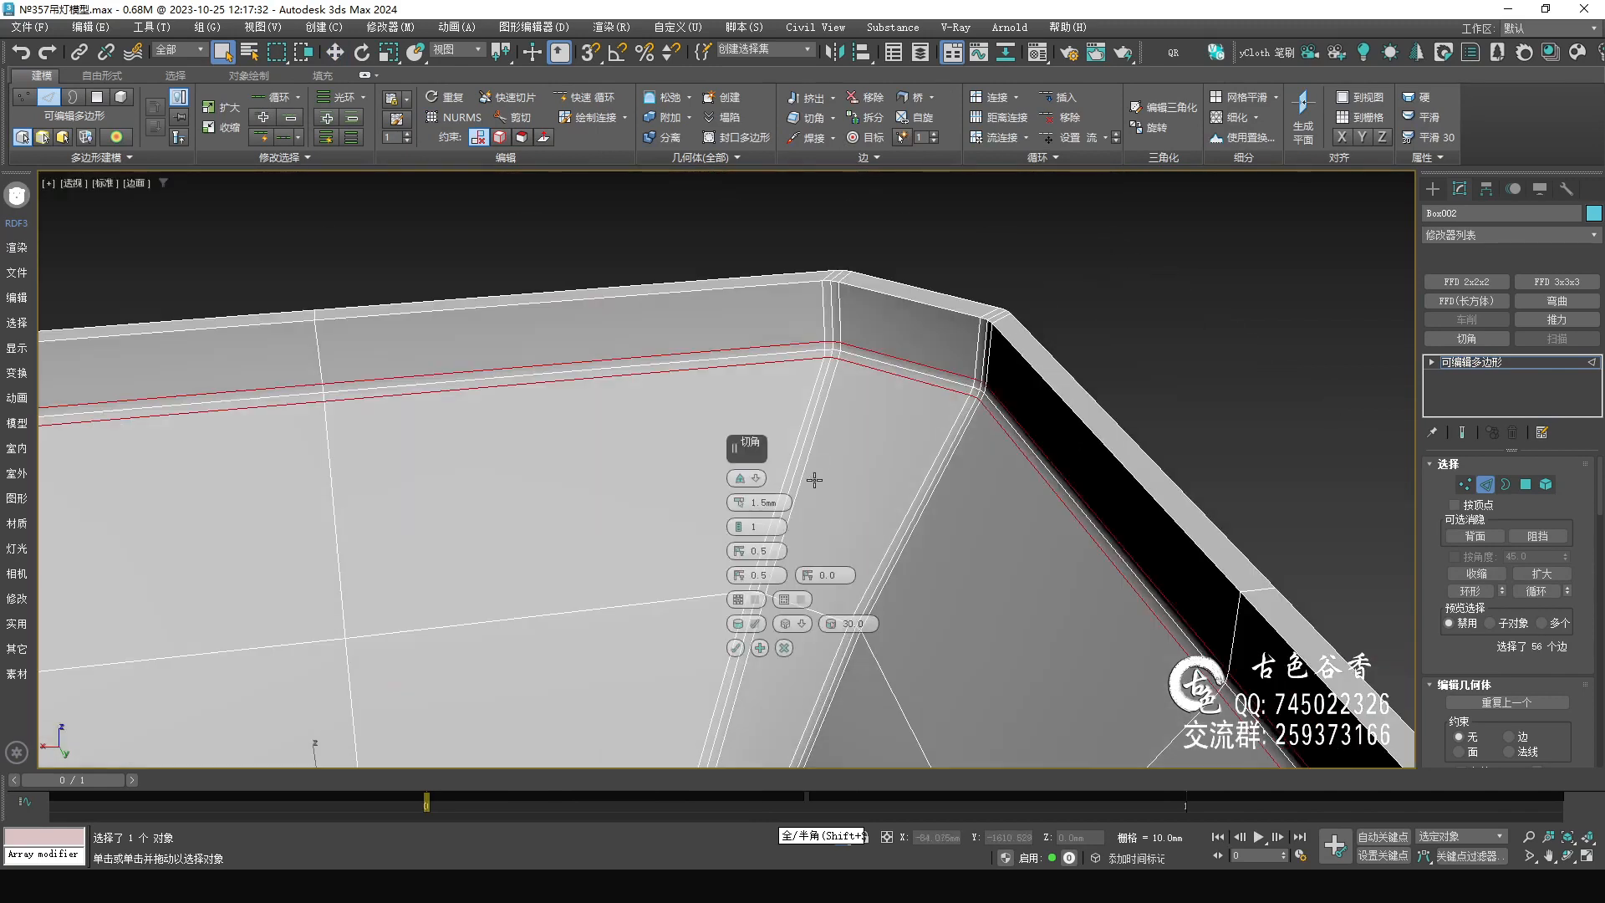
pyautogui.click(735, 650)
# Chamfer the two edge loops bordering the rim's top face by 1.5 mm with one segment.
pyautogui.keyDown('alt'); pyautogui.moveTo(744, 643); pyautogui.dragTo(729, 614, button='middle'); pyautogui.keyUp('alt')
pyautogui.scroll(-5, 800, 477)
pyautogui.moveTo(1012, 623); pyautogui.dragTo(833, 474, button='middle')
pyautogui.hotkey('ctrl', 'q')
pyautogui.scroll(5, 920, 481)
pyautogui.hotkey('ctrl', 'q')
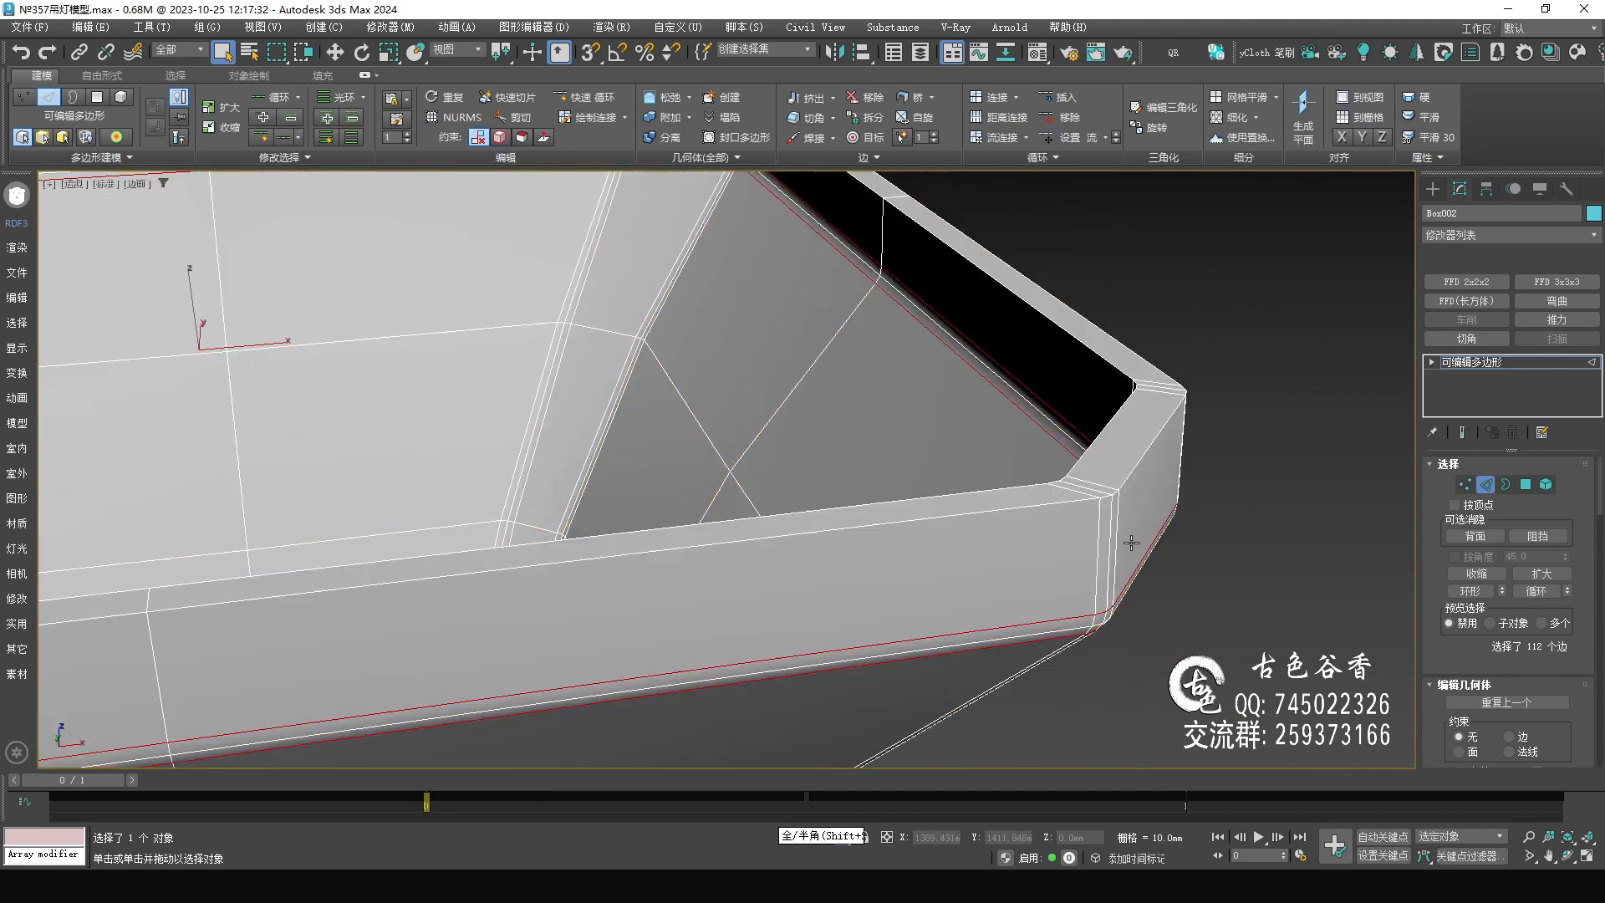
pyautogui.doubleClick(1133, 467)
pyautogui.keyDown('ctrl'); pyautogui.doubleClick(1108, 427); pyautogui.keyUp('ctrl')
pyautogui.hotkey('ctrl', 'shift', 'c')
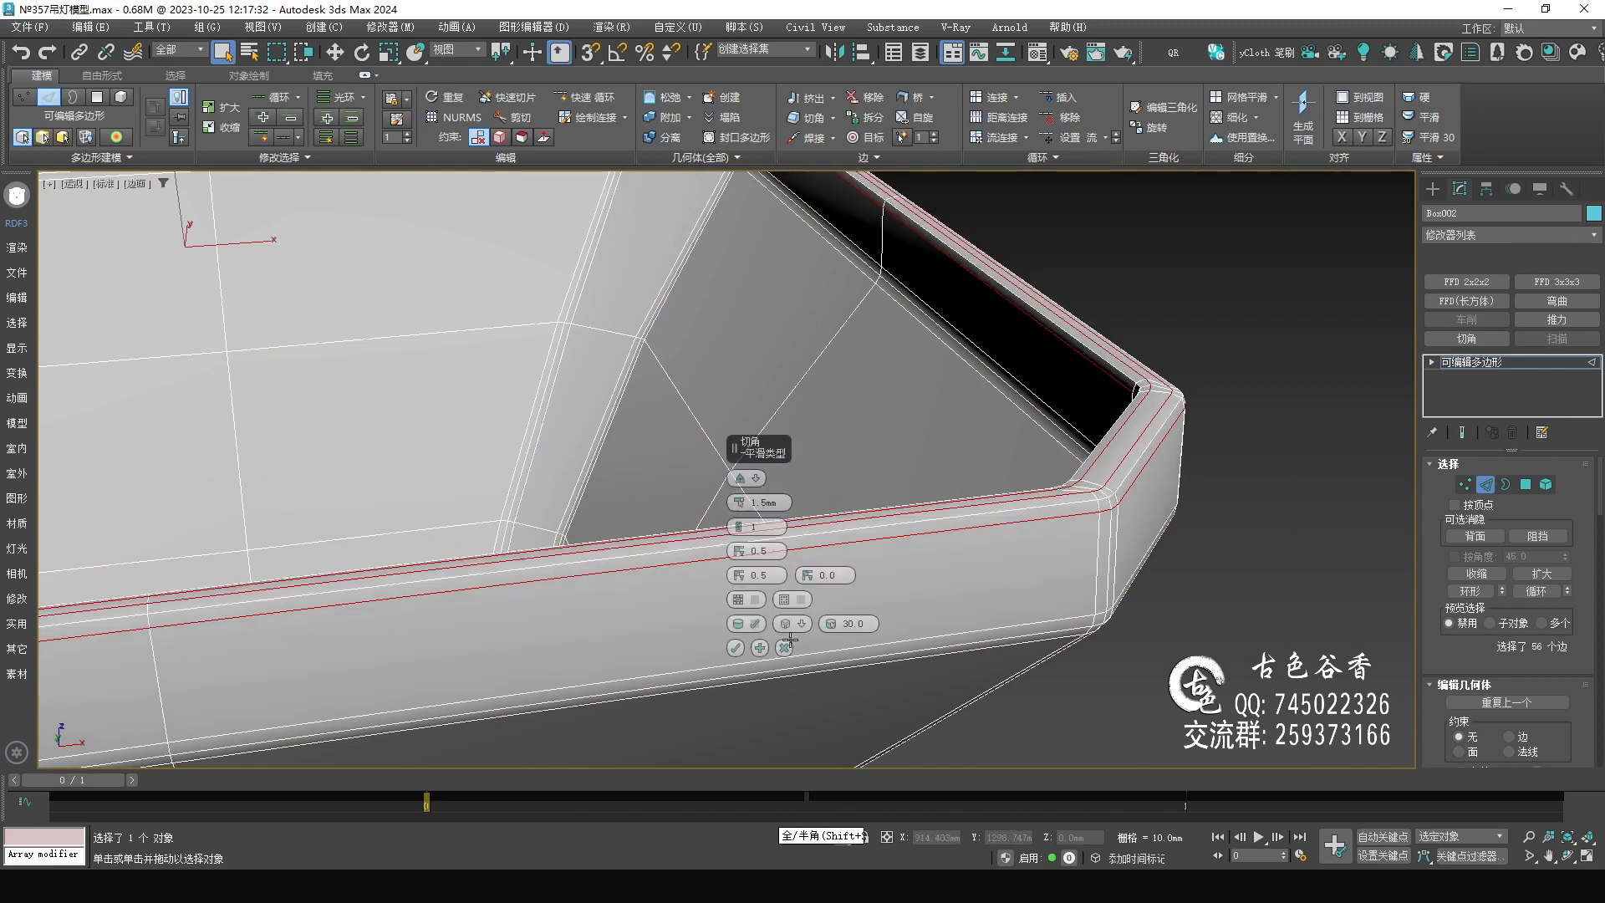
pyautogui.click(736, 649)
# Turn on NURMS smoothing for the lampshade, leave edge editing and hide the wireframe edges.
pyautogui.hotkey('ctrl', 'q')
pyautogui.keyDown('alt'); pyautogui.moveTo(886, 486); pyautogui.dragTo(693, 452, button='middle'); pyautogui.keyUp('alt')
pyautogui.scroll(-3, 1011, 473)
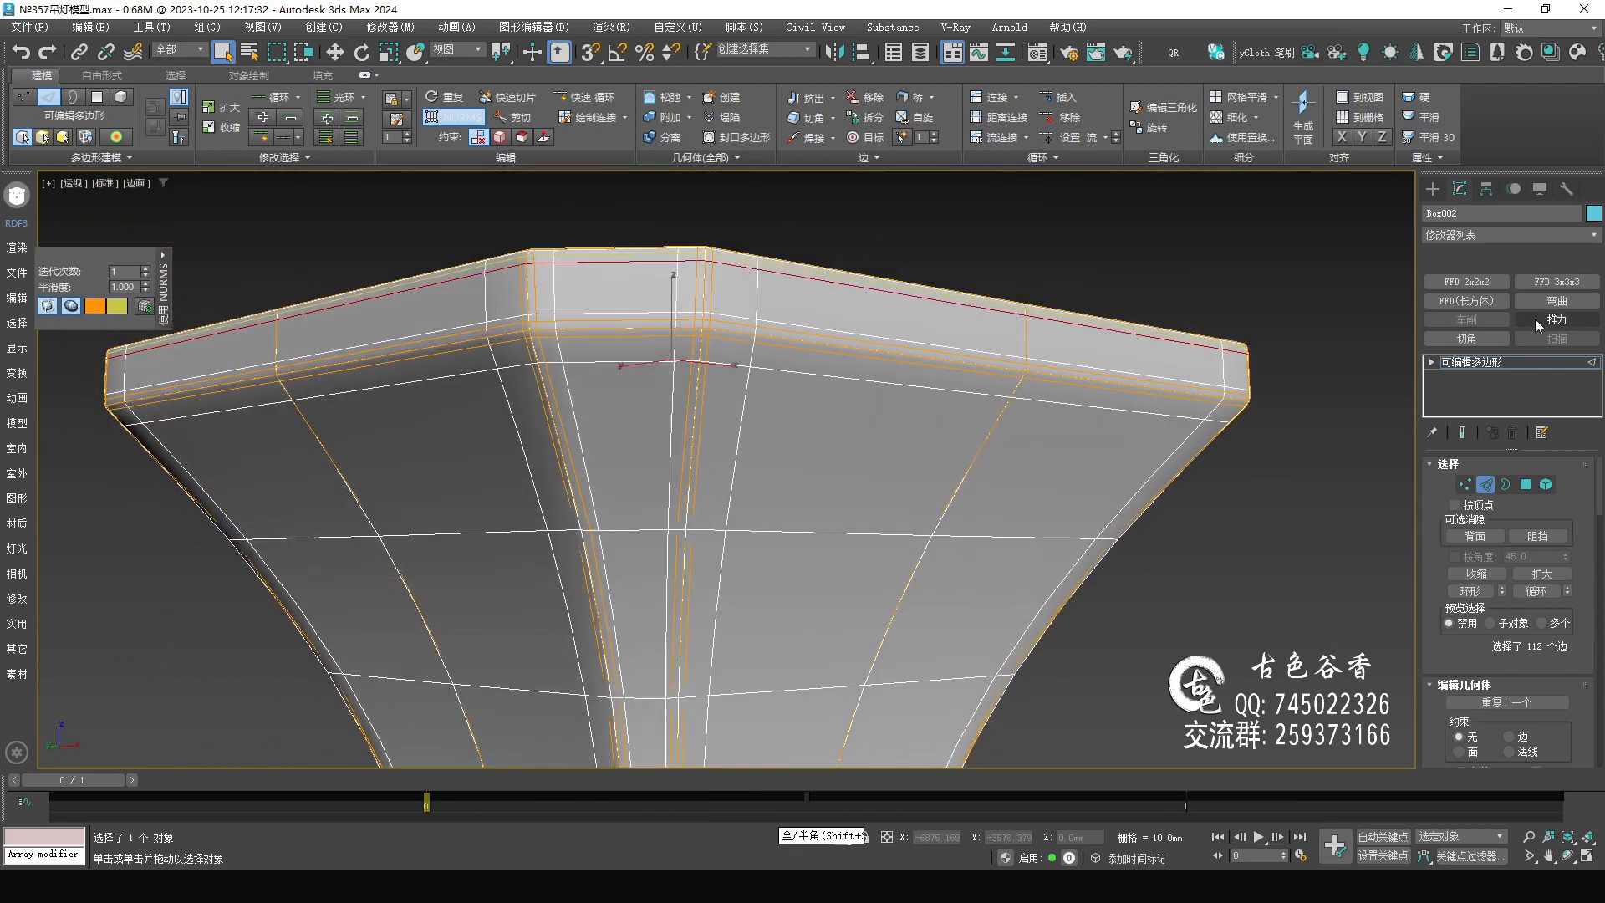
pyautogui.click(1515, 365)
pyautogui.click(1218, 566)
pyautogui.press('F4')
# Set the lampshade's NURMS smoothing iterations to 2.
pyautogui.moveTo(1086, 590); pyautogui.dragTo(1039, 523, button='middle')
pyautogui.scroll(-4, 1040, 524)
pyautogui.keyDown('alt'); pyautogui.moveTo(795, 587); pyautogui.dragTo(924, 577, button='middle'); pyautogui.keyUp('alt')
pyautogui.scroll(3, 796, 530)
pyautogui.click(800, 529)
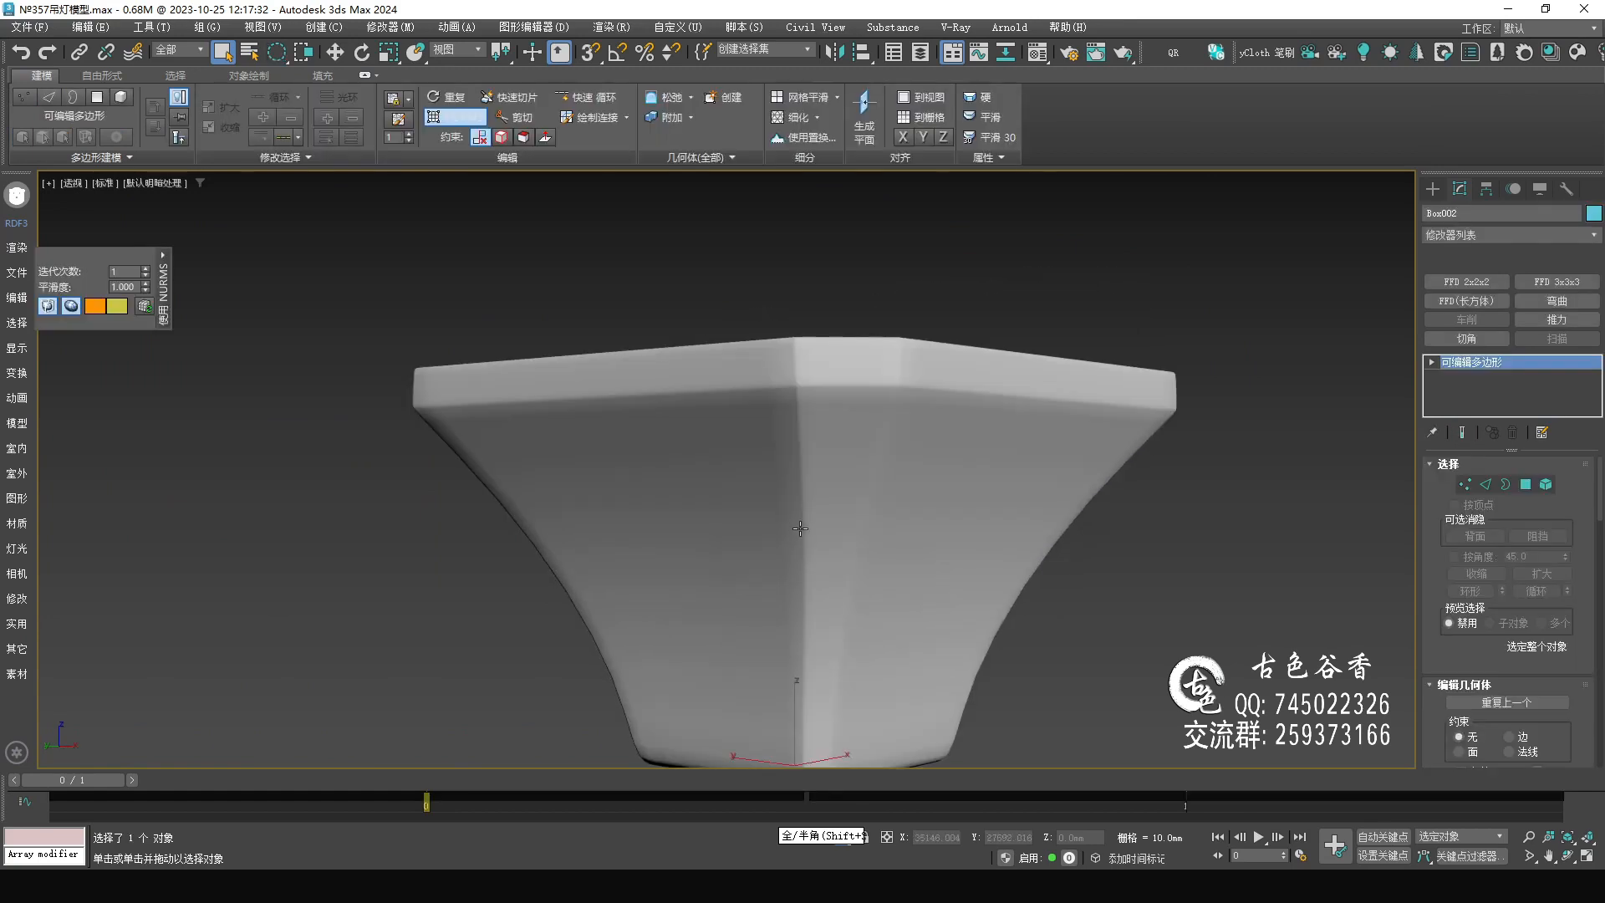
pyautogui.click(146, 272)
pyautogui.keyDown('alt'); pyautogui.moveTo(786, 464); pyautogui.dragTo(756, 503, button='middle'); pyautogui.keyUp('alt')
pyautogui.scroll(-5, 746, 502)
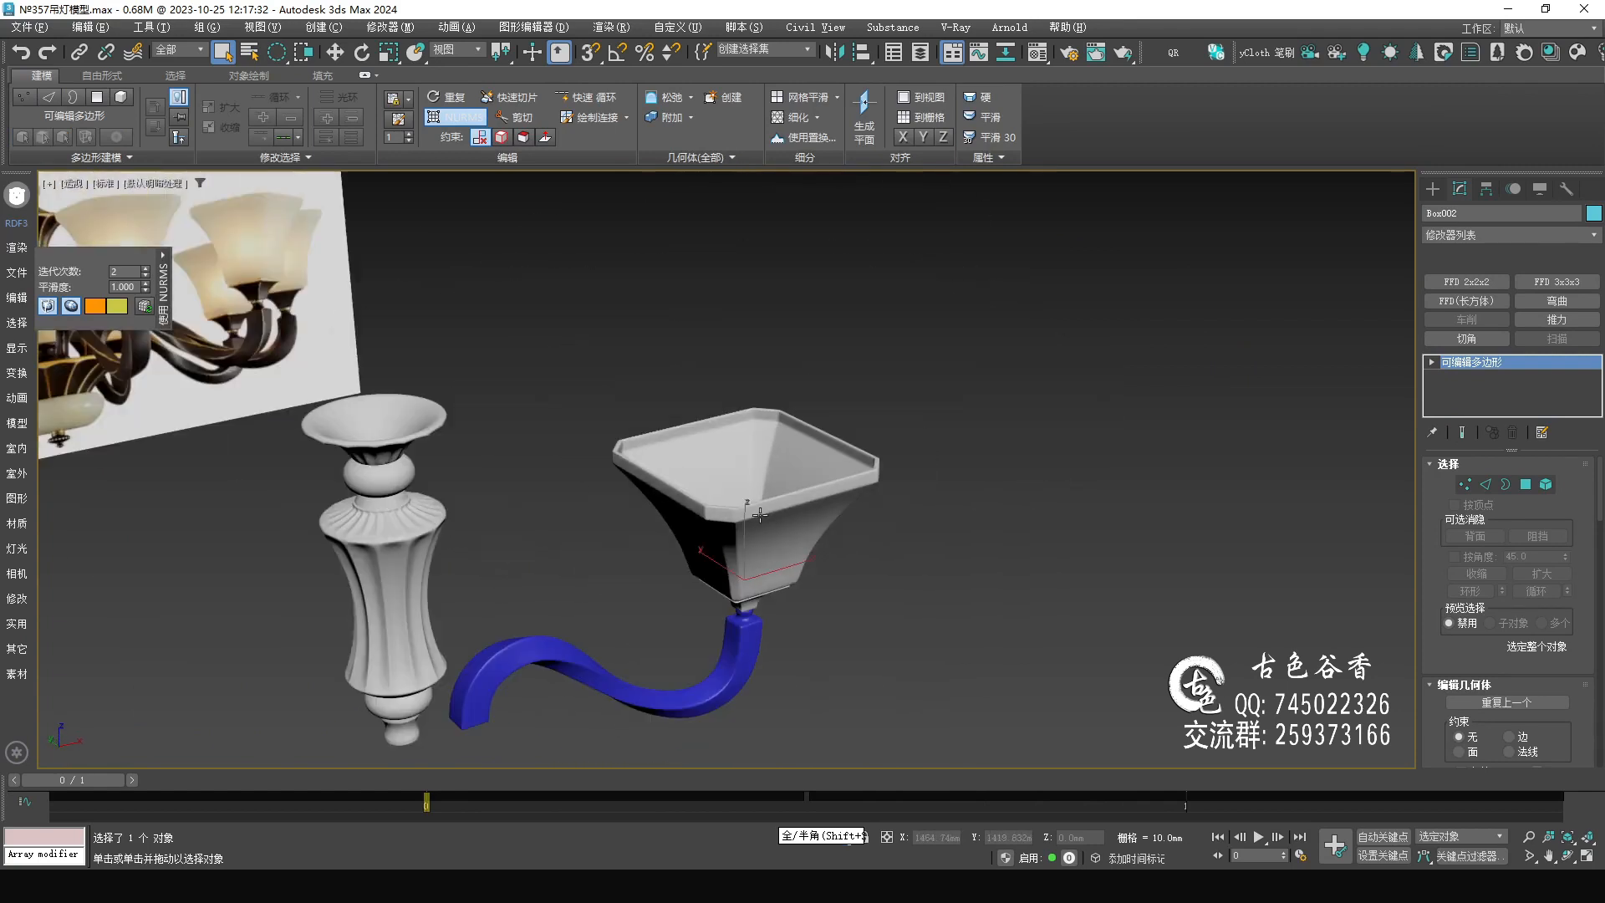
# Compare the smoothed lampshade with the chandelier reference photo in the front view.
pyautogui.hotkey('alt', 'w')
pyautogui.middleClick(921, 378)
pyautogui.hotkey('alt', 'w')
pyautogui.moveTo(859, 437); pyautogui.dragTo(866, 375, button='middle')
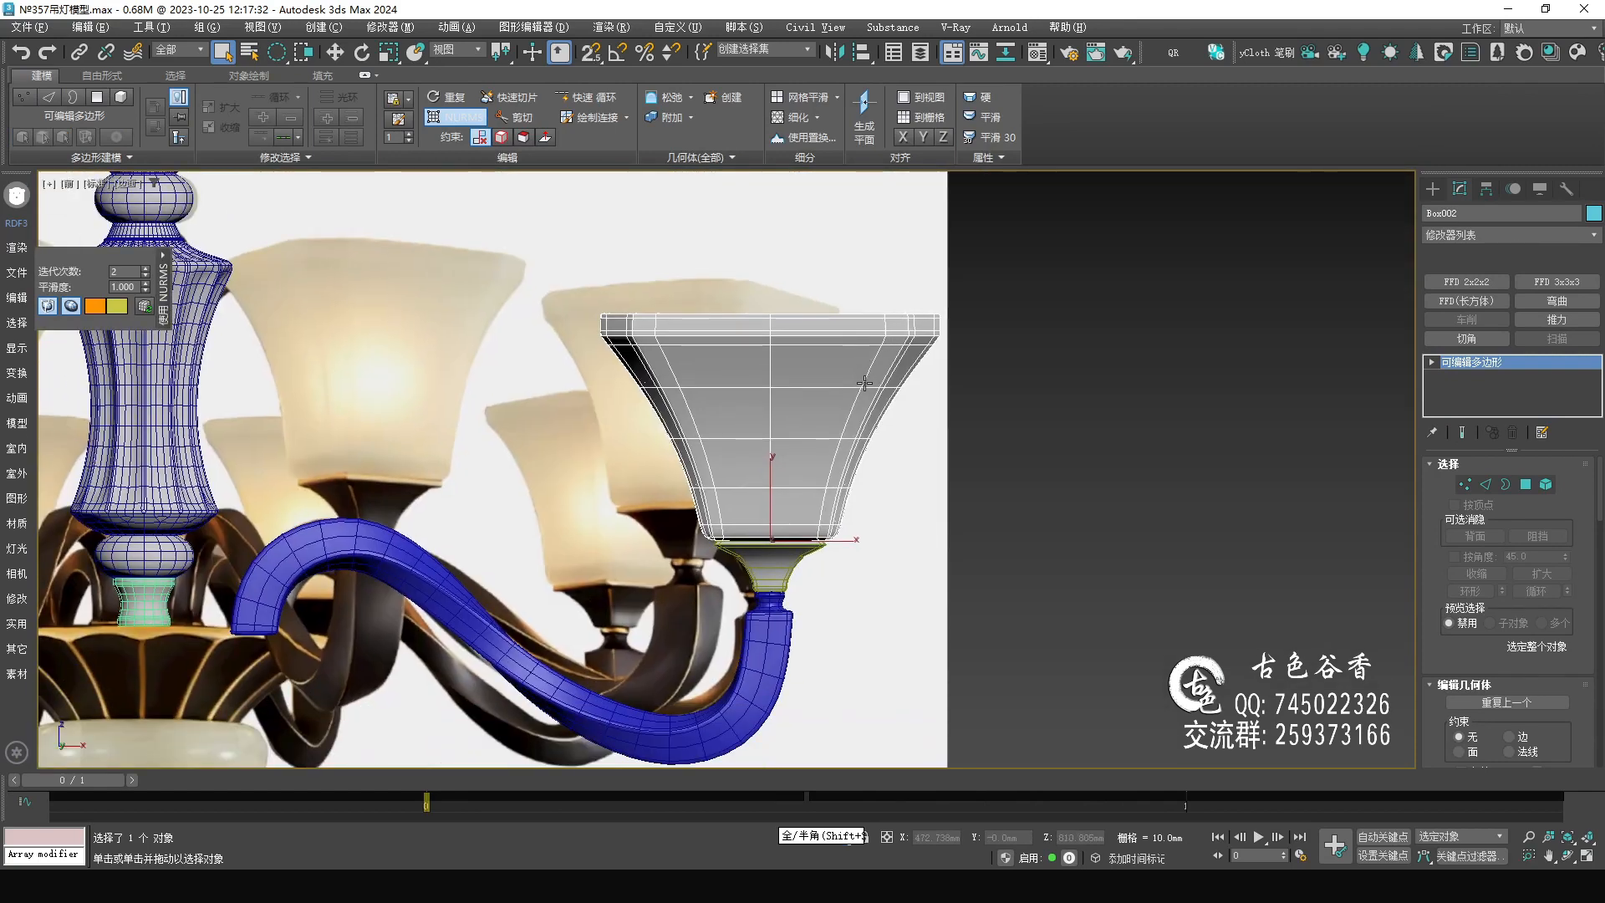
pyautogui.scroll(-2, 864, 384)
pyautogui.moveTo(835, 462); pyautogui.dragTo(826, 420, button='middle')
pyautogui.click(1044, 457)
pyautogui.scroll(4, 867, 385)
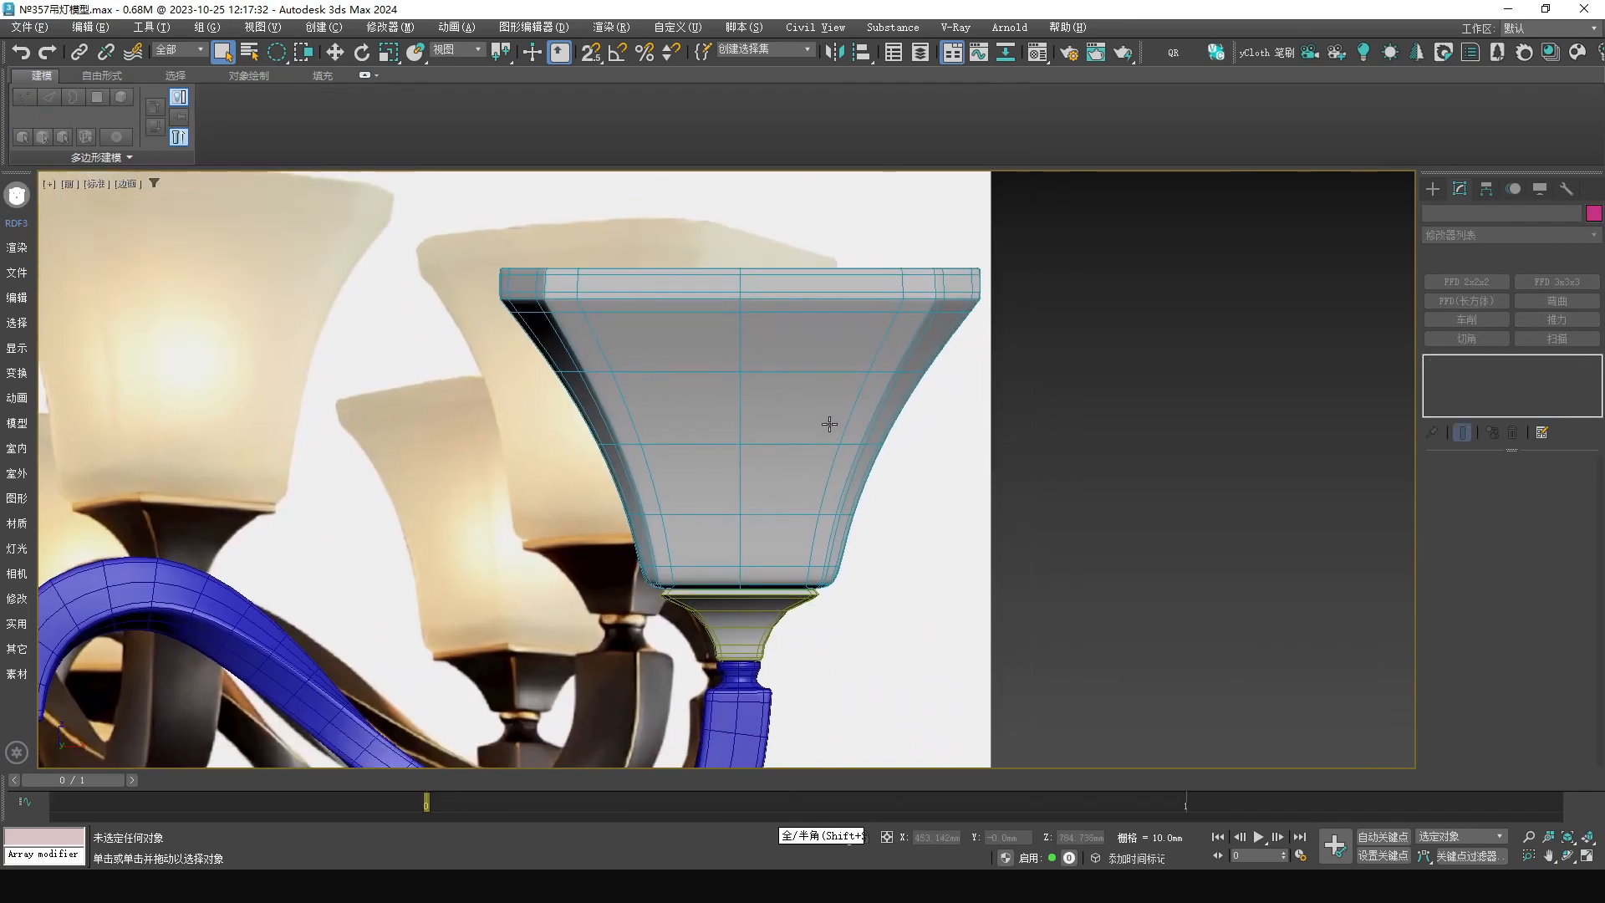